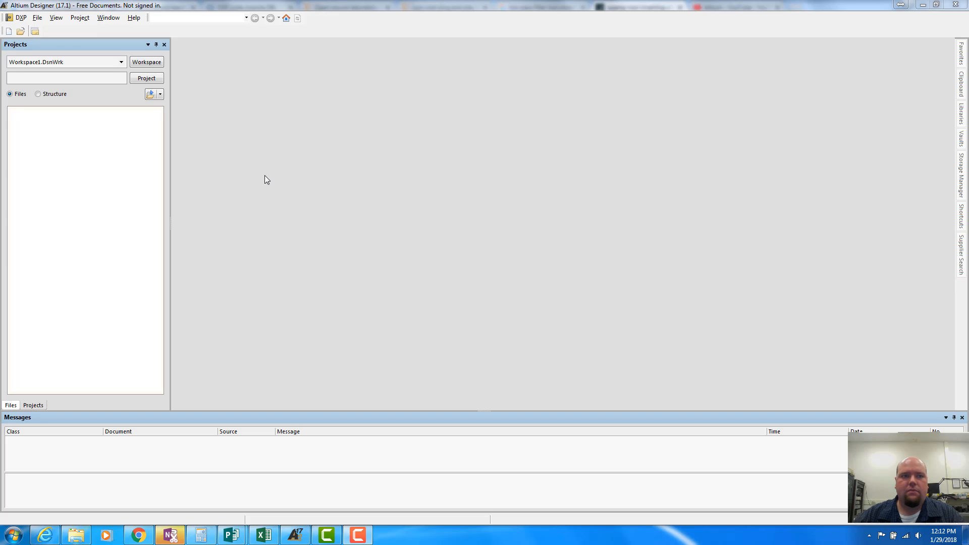
# Dismiss the Windows performance prompt by keeping the current color scheme and not showing the message again.
pyautogui.click(25, 18)
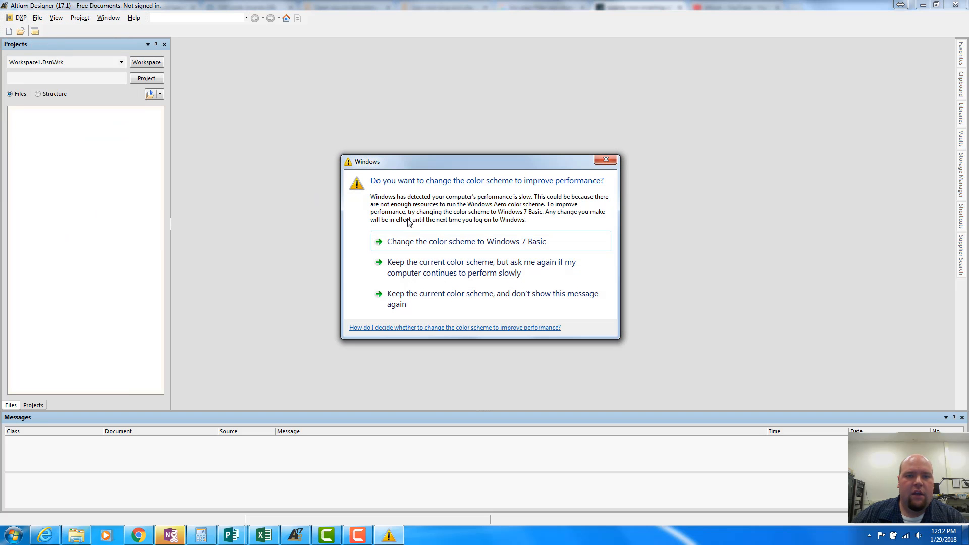
pyautogui.click(399, 302)
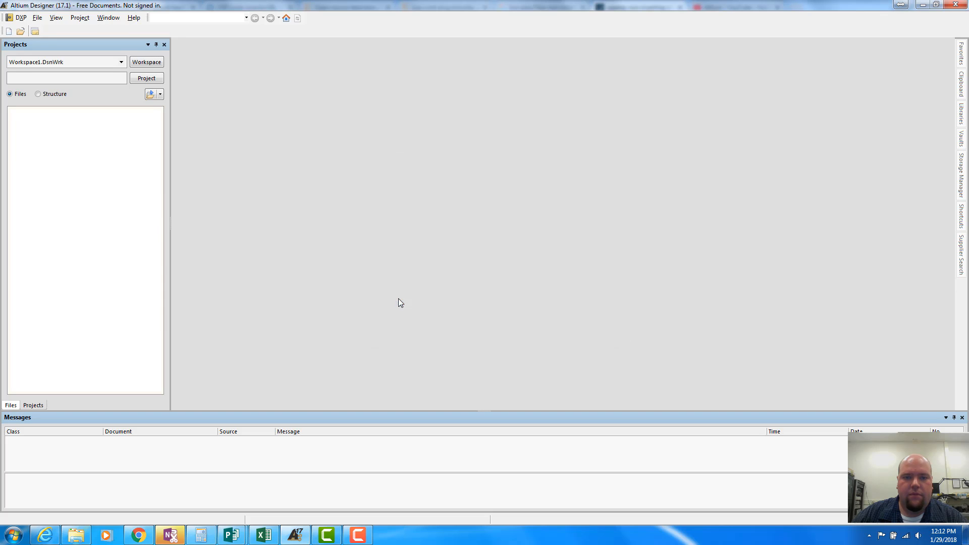
# Start a new project based on the 2LayerPCBProjecTemplateWWUEE template.
pyautogui.click(38, 17)
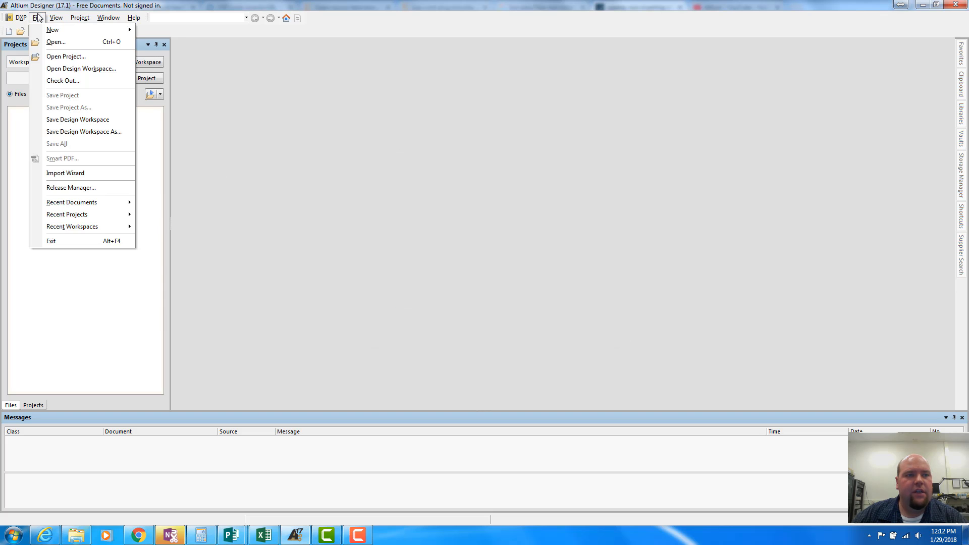
pyautogui.click(55, 17)
pyautogui.moveTo(39, 19)
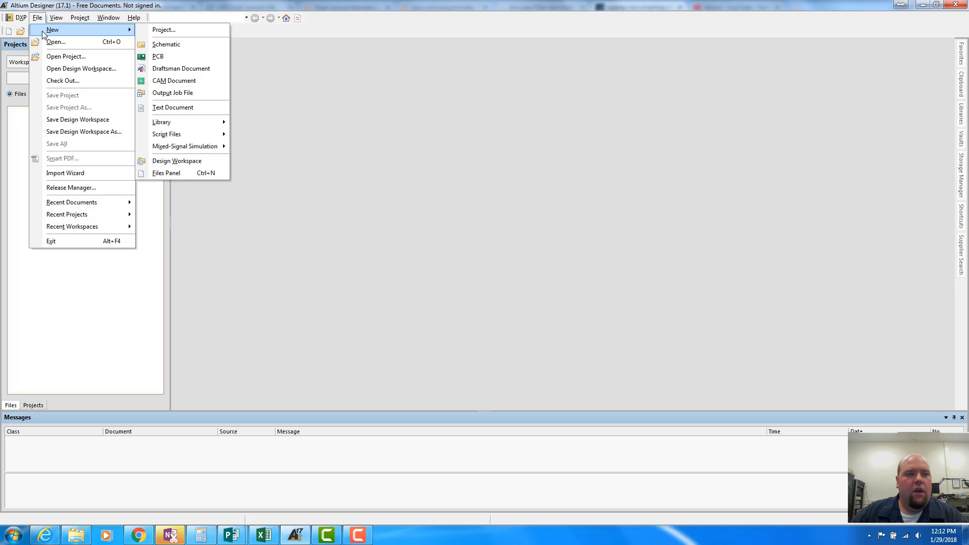
pyautogui.click(158, 30)
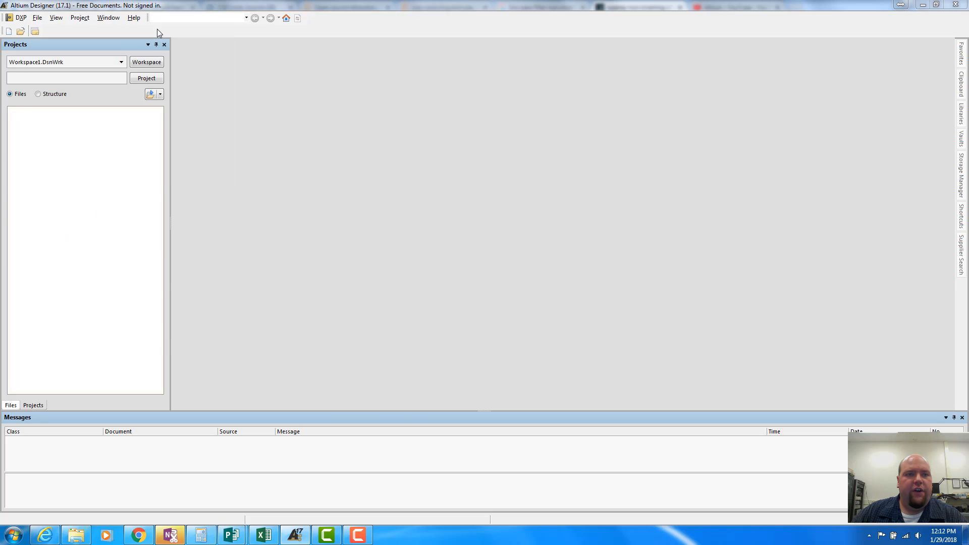
pyautogui.click(199, 36)
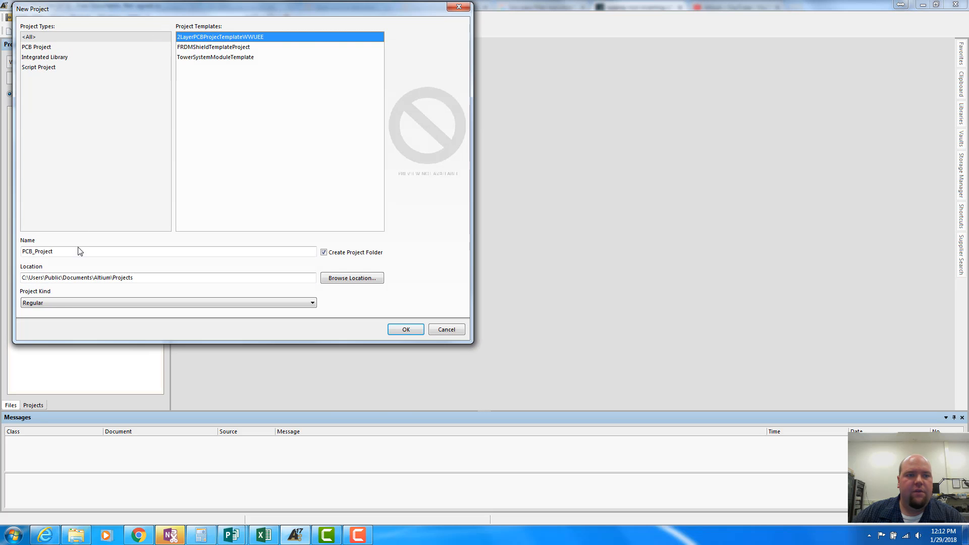
# Name the new project Hydrophone_Preamp and create it in its own project folder.
pyautogui.moveTo(64, 251); pyautogui.dragTo(9, 246)
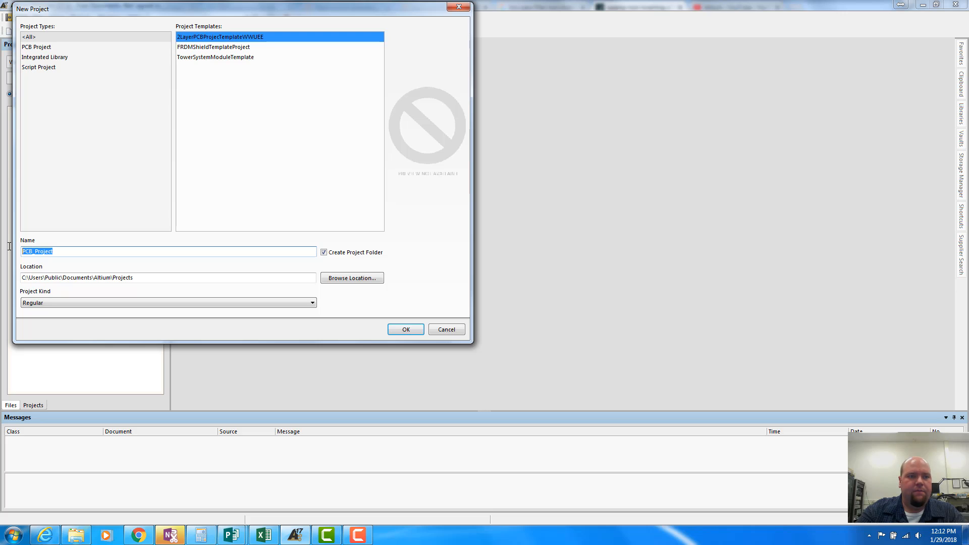
pyautogui.write('Acou')
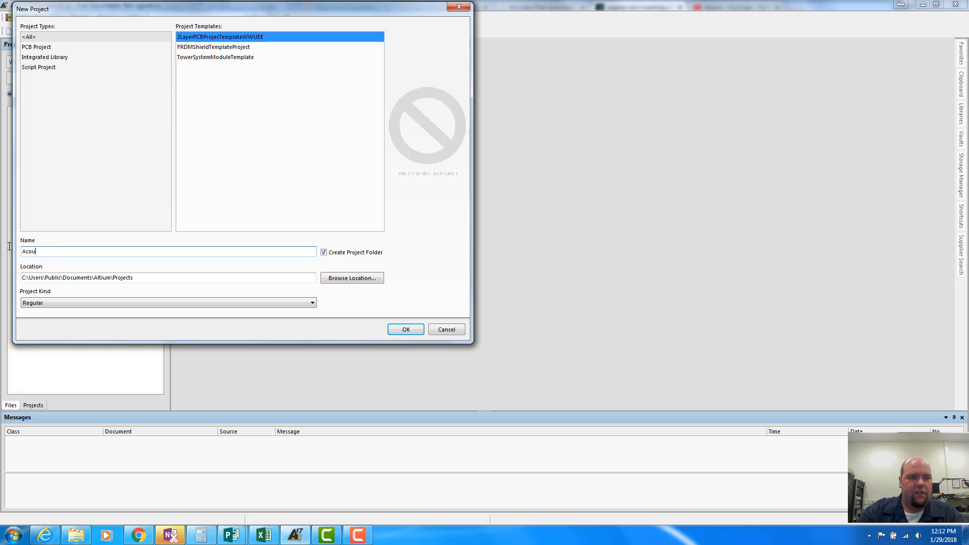
pyautogui.press('BackSpace')
pyautogui.press('BackSpace')
pyautogui.press('BackSpace')
pyautogui.press('BackSpace')
pyautogui.write('Hydrophone_Preamp')
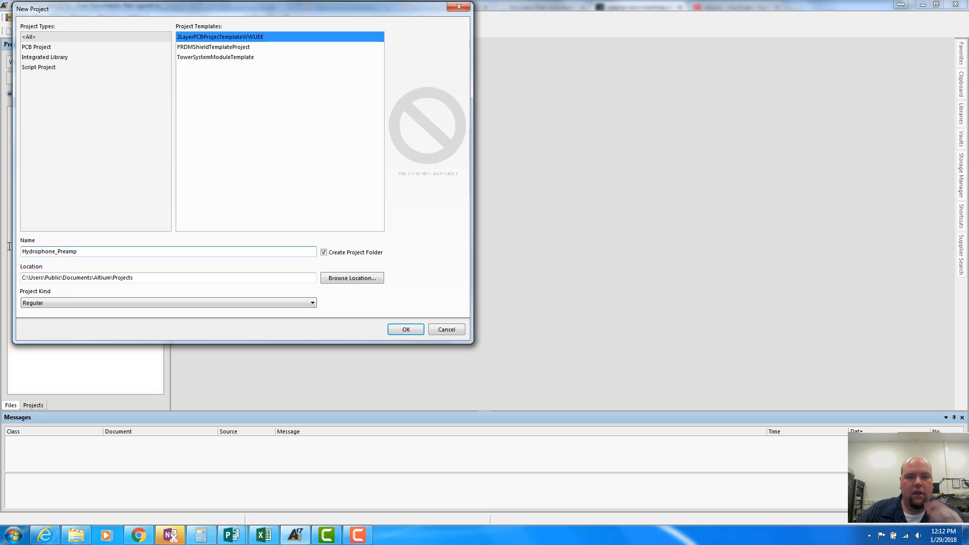
pyautogui.click(414, 329)
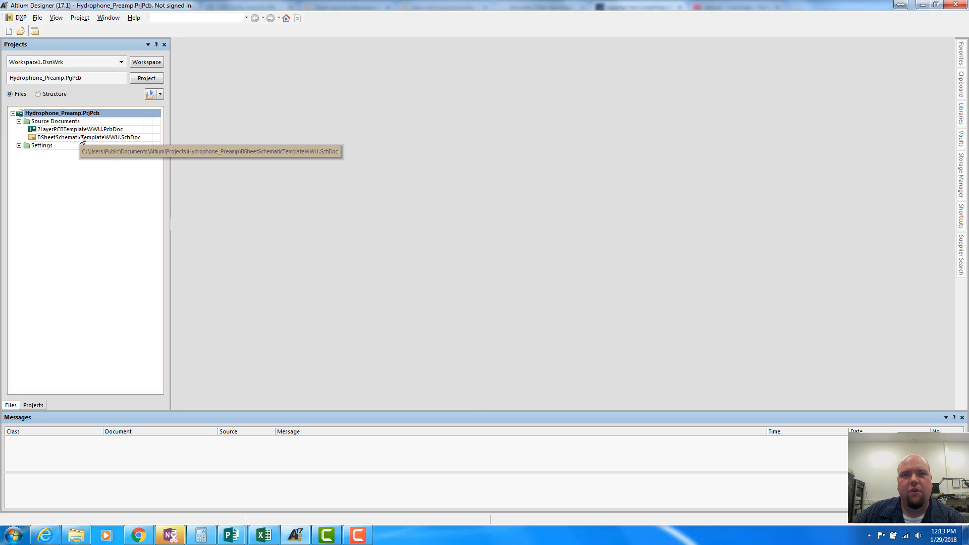
# Open the BSheetSchematicTemplateWWU.SchDoc schematic and make WWUEE_SchematicLibrary.SchLib the active component library.
pyautogui.doubleClick(58, 137)
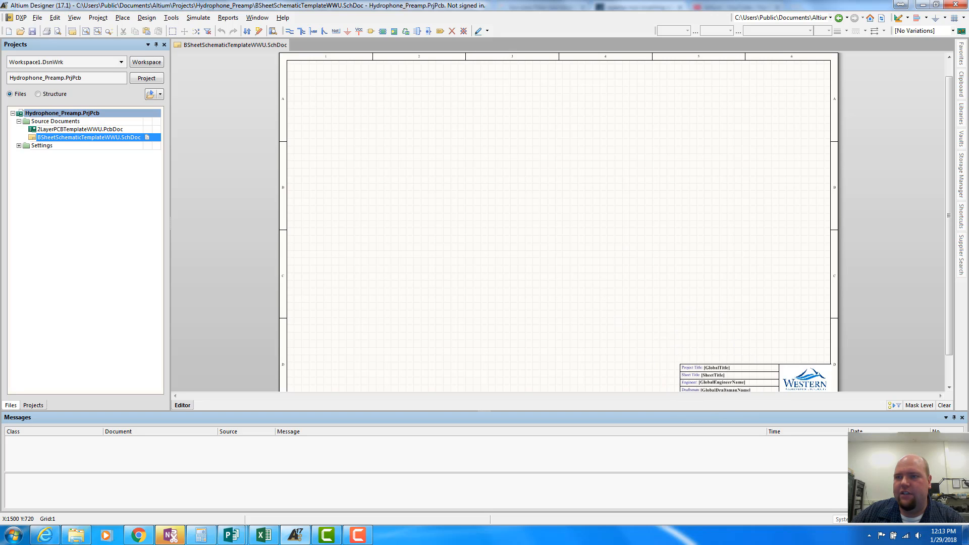
pyautogui.click(962, 118)
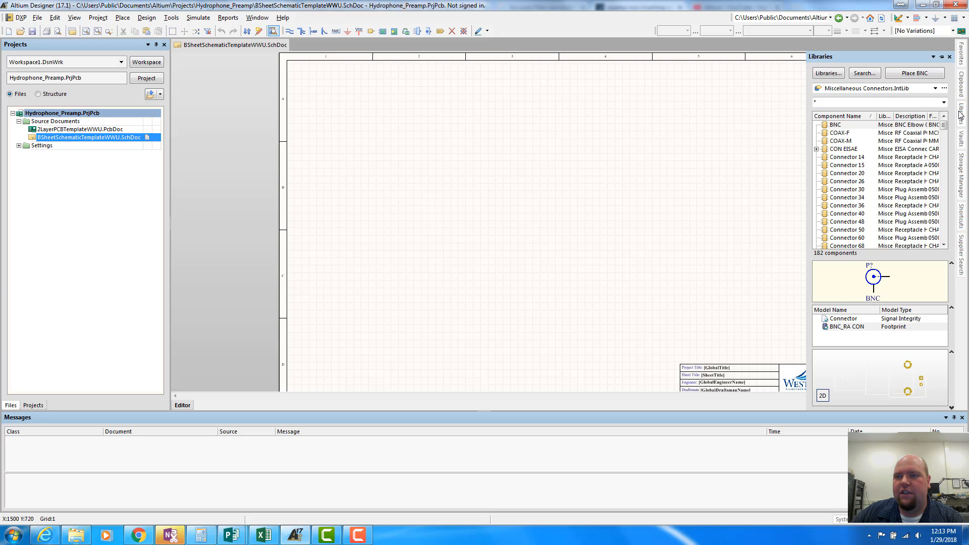
pyautogui.click(935, 88)
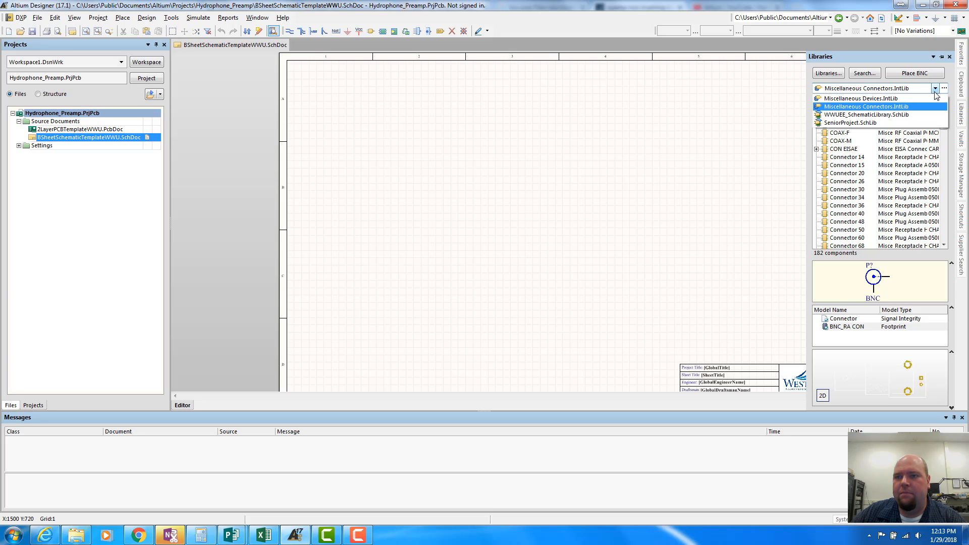
pyautogui.click(925, 115)
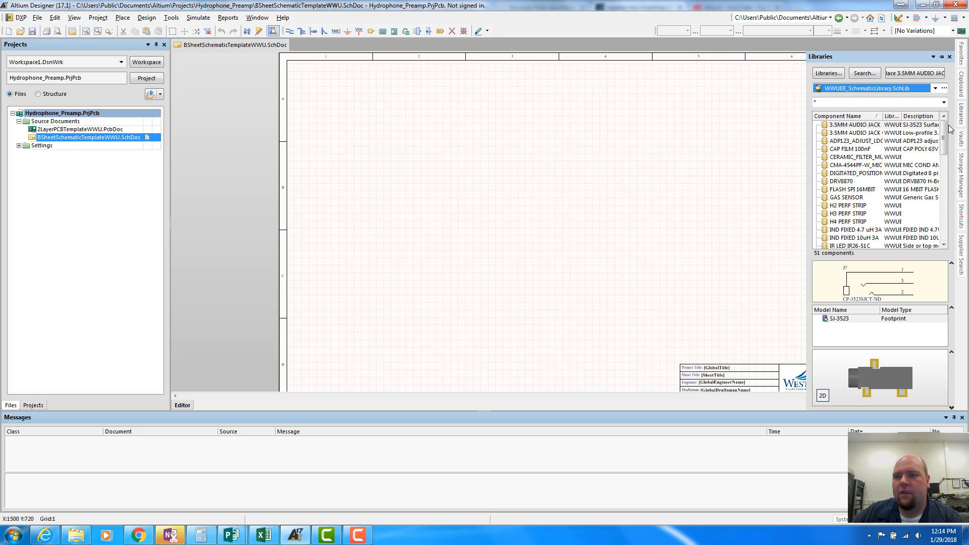
pyautogui.click(934, 89)
pyautogui.click(934, 89)
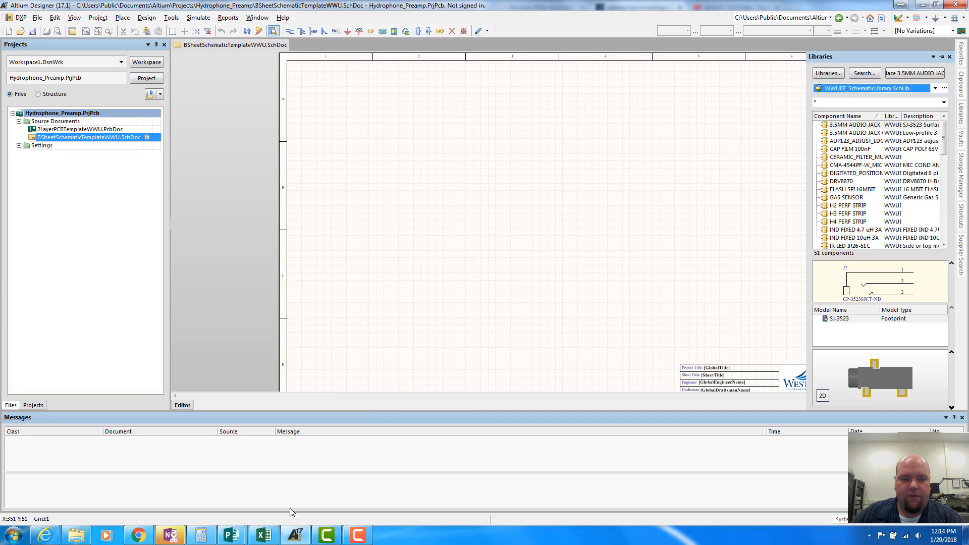
# Switch to Chrome to examine the non-inverting op-amp shelving filter diagrams, and return to Altium Designer.
pyautogui.click(138, 535)
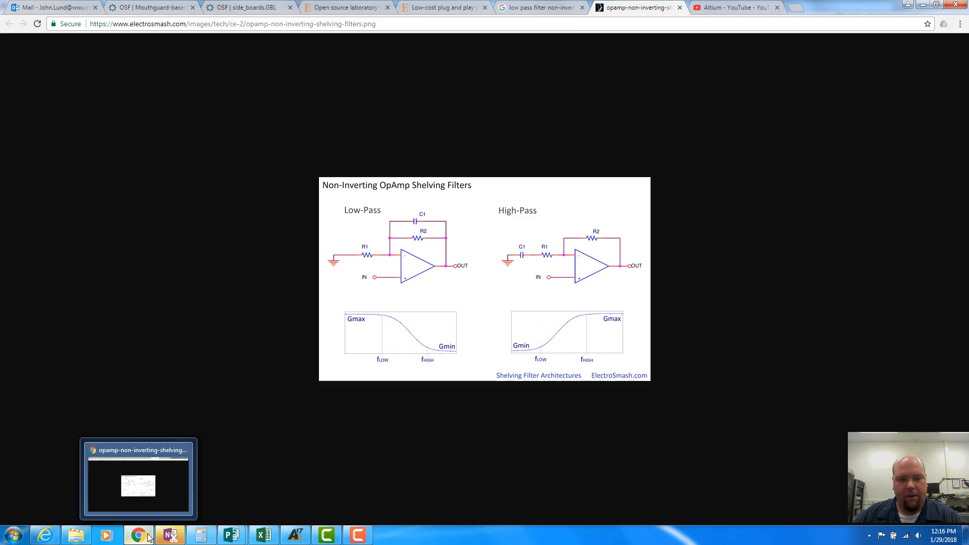
pyautogui.click(296, 535)
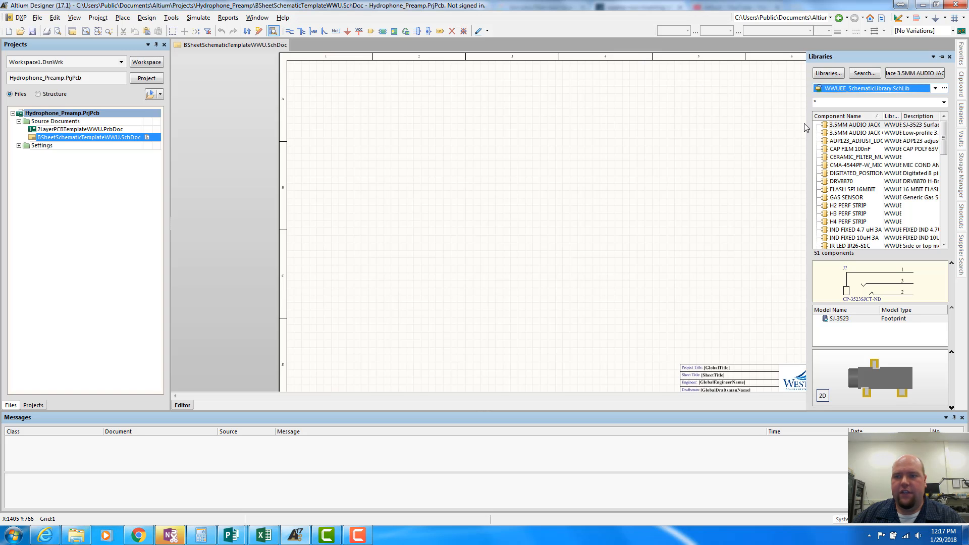
# Search the Altium Content Vault for LF353.
pyautogui.click(961, 137)
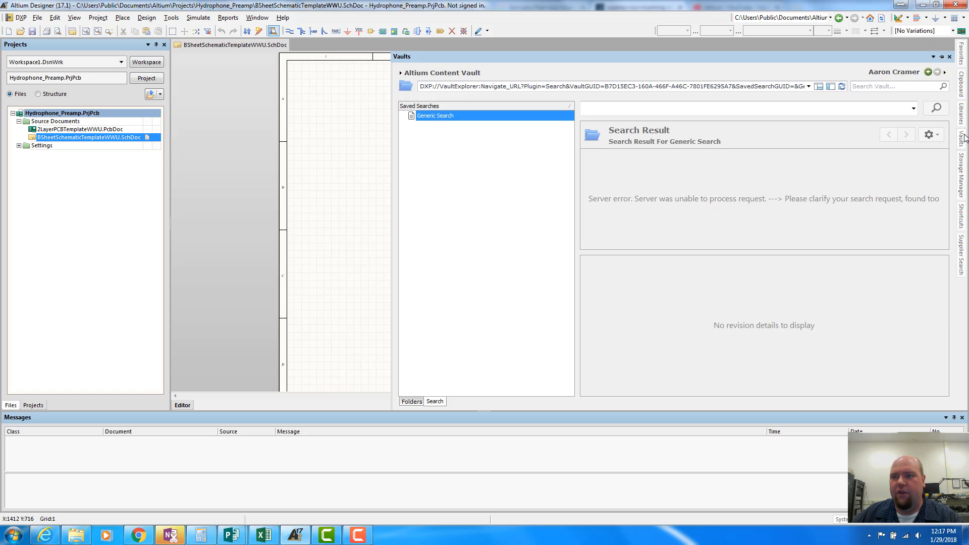
pyautogui.click(880, 86)
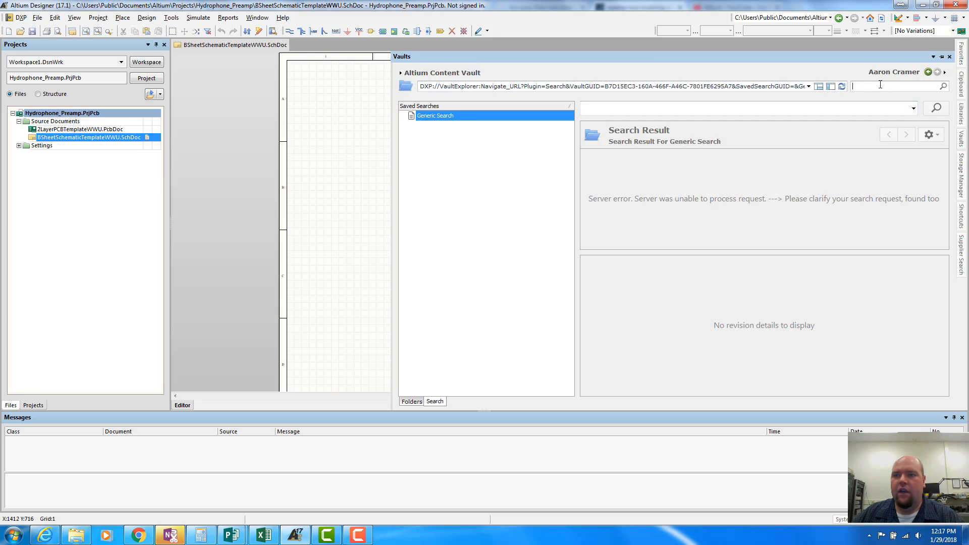
pyautogui.write('LF')
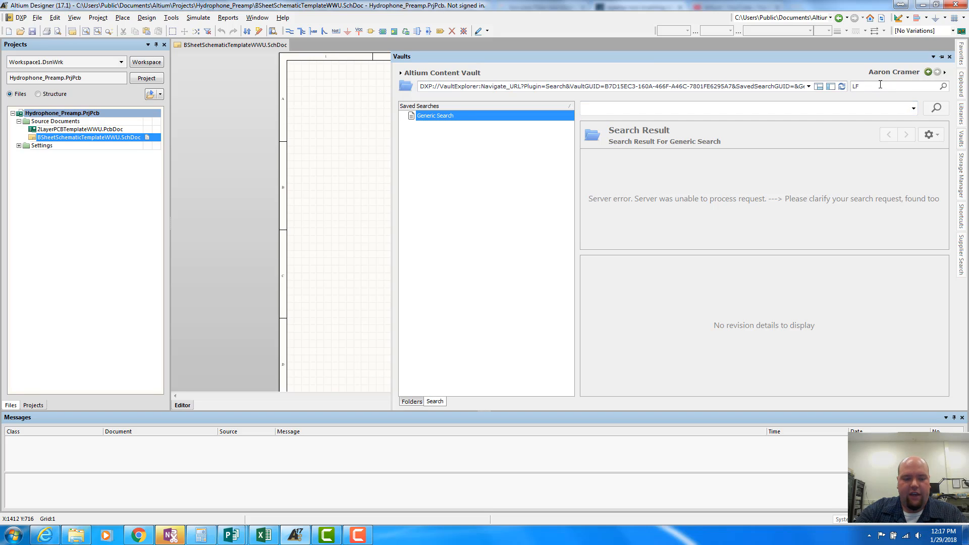
pyautogui.write('353')
pyautogui.press('Return')
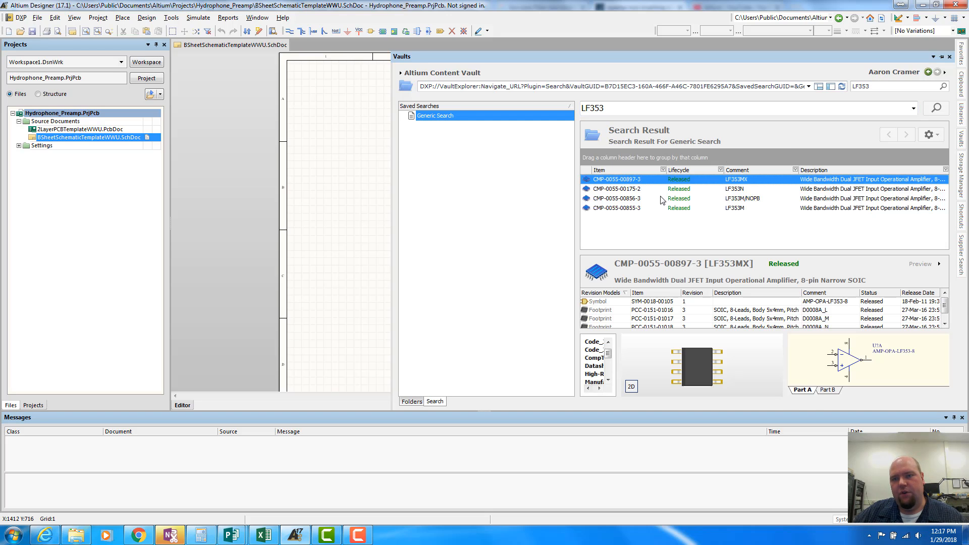
# Compare the packages of the LF353MX, LF353N and LF353M/NOPB variants and leave LF353M/NOPB selected.
pyautogui.click(627, 191)
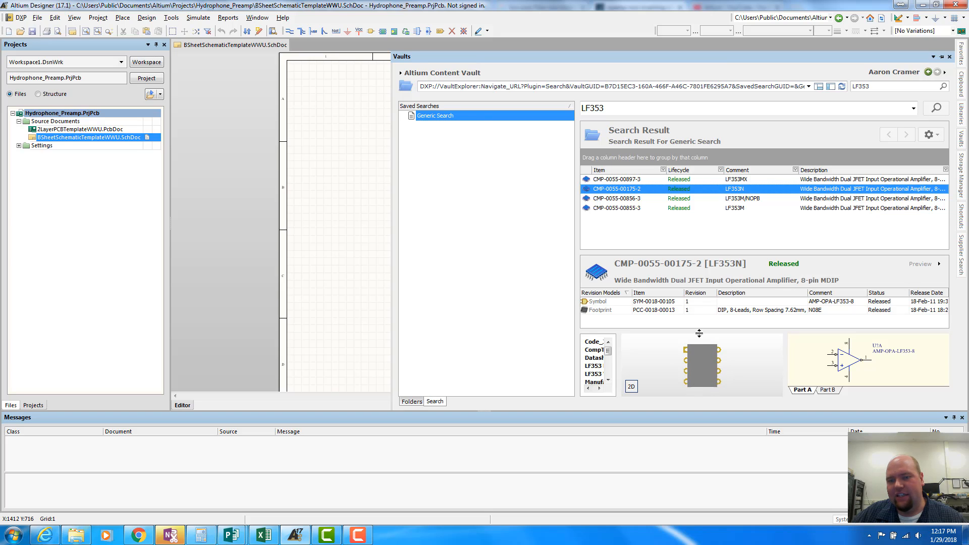
pyautogui.click(674, 182)
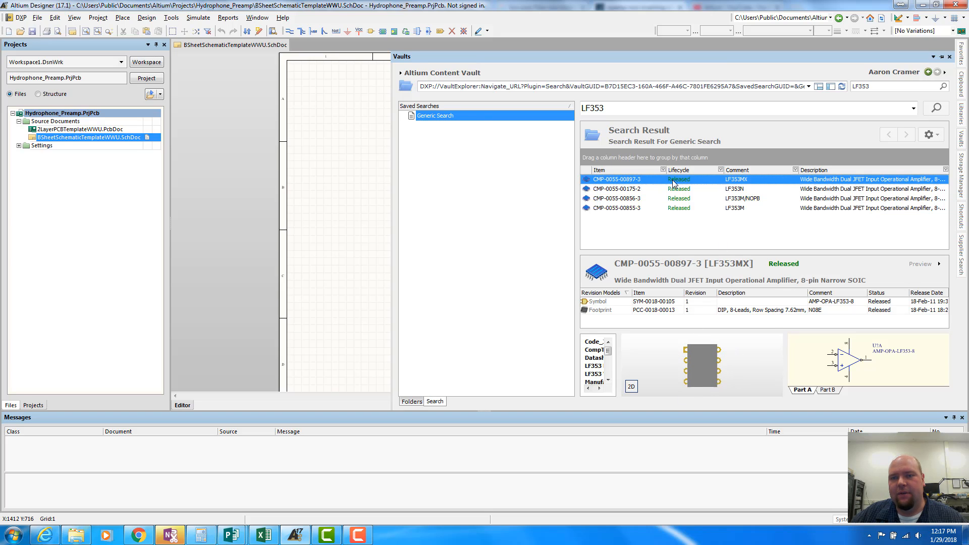
pyautogui.click(732, 199)
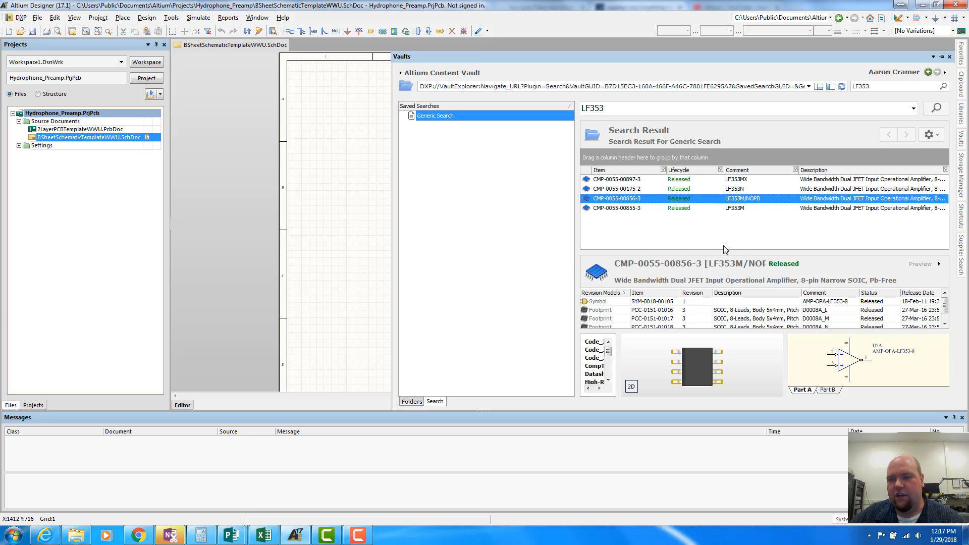
pyautogui.click(737, 180)
pyautogui.click(736, 200)
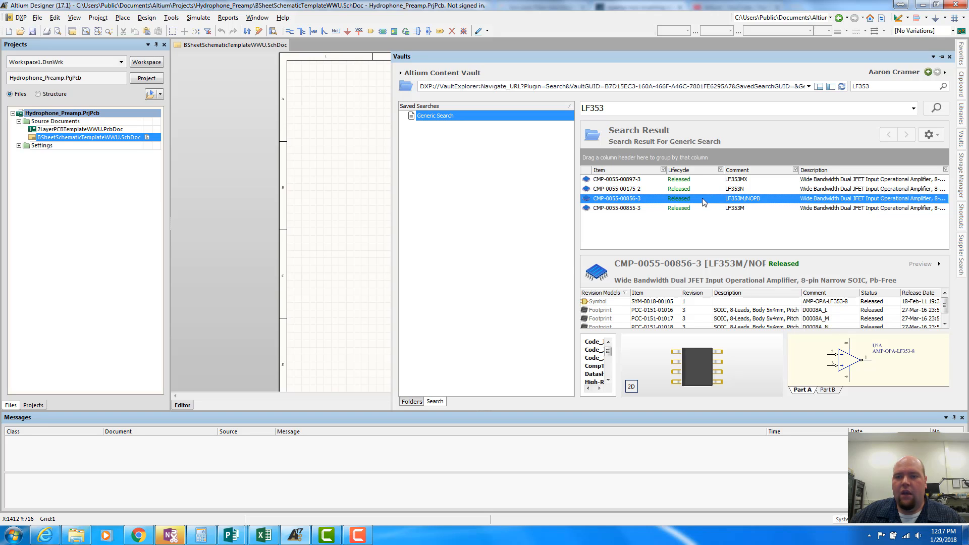
# Place Part A and Part B of the LF353M/NOPB op-amp side by side in the sheet's upper-left area, using a grid of 10.
pyautogui.rightClick(616, 198)
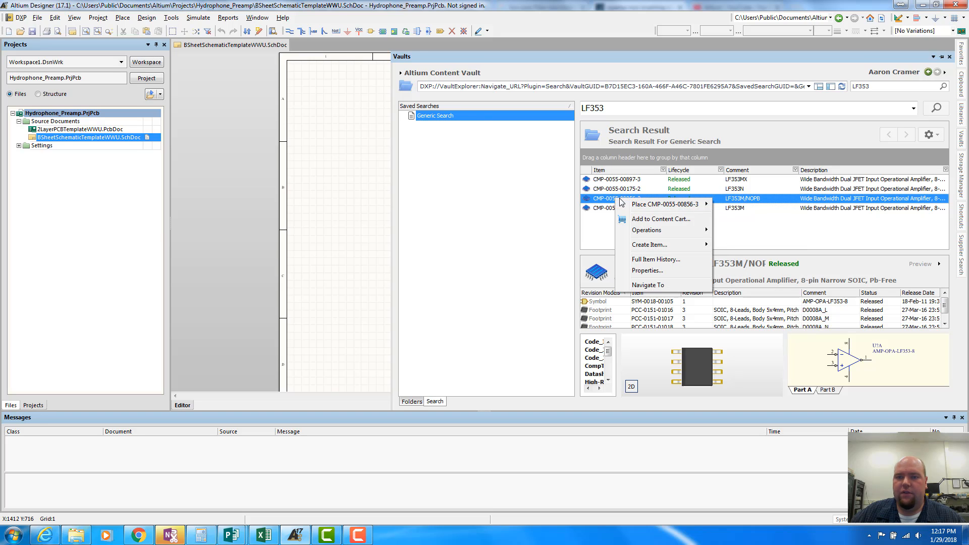
pyautogui.moveTo(639, 204)
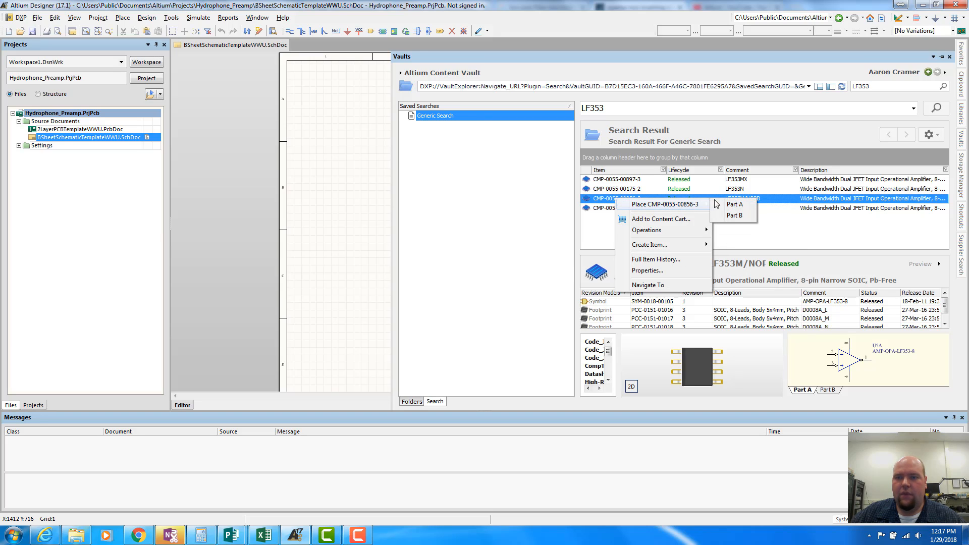
pyautogui.click(733, 205)
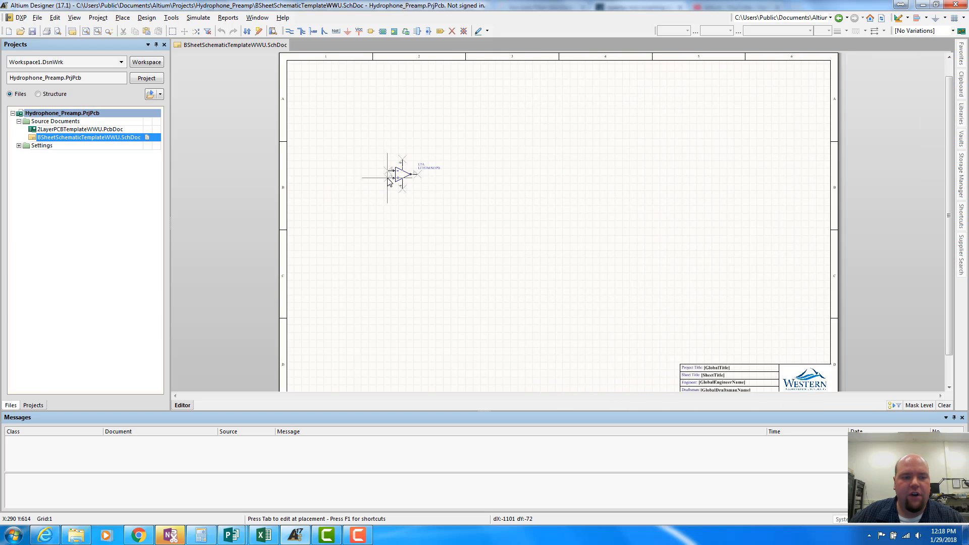
pyautogui.press('Up')
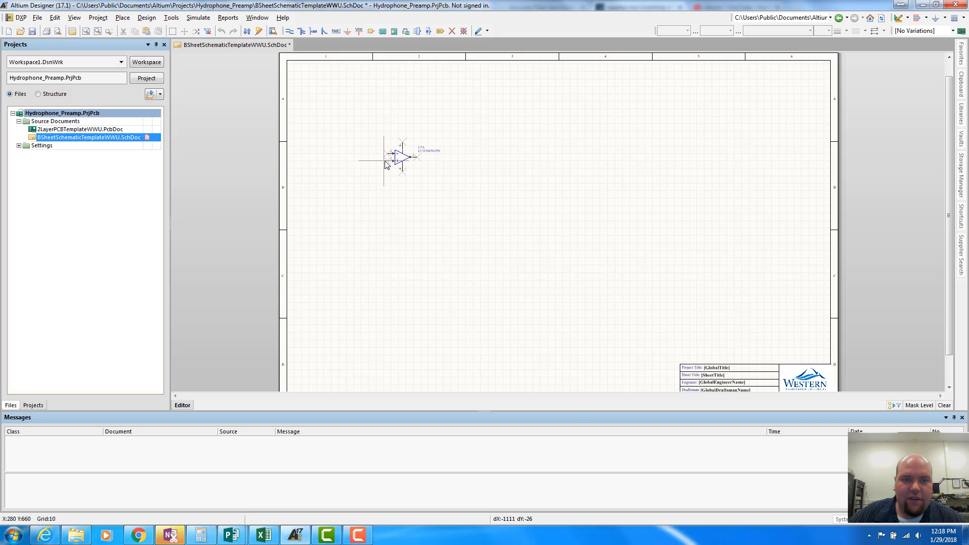
pyautogui.click(389, 164)
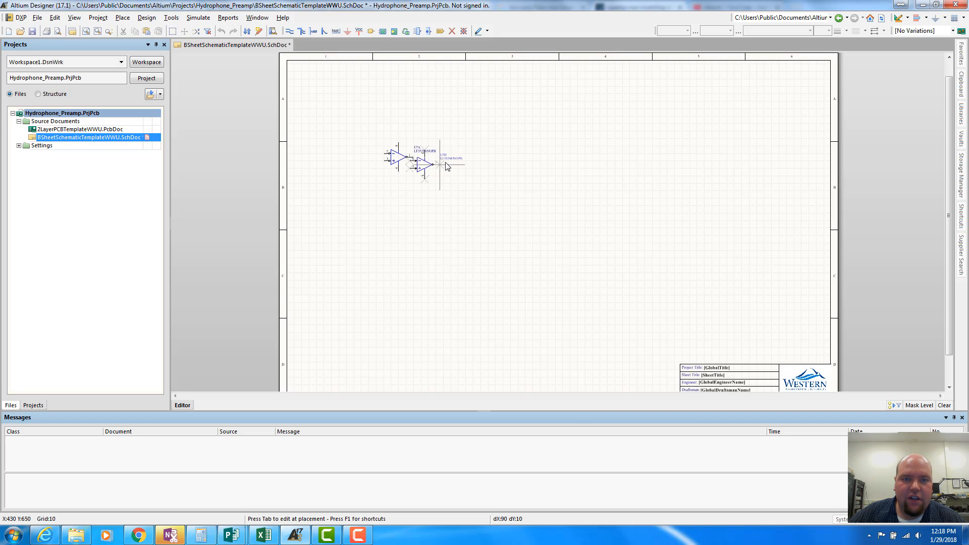
pyautogui.click(489, 160)
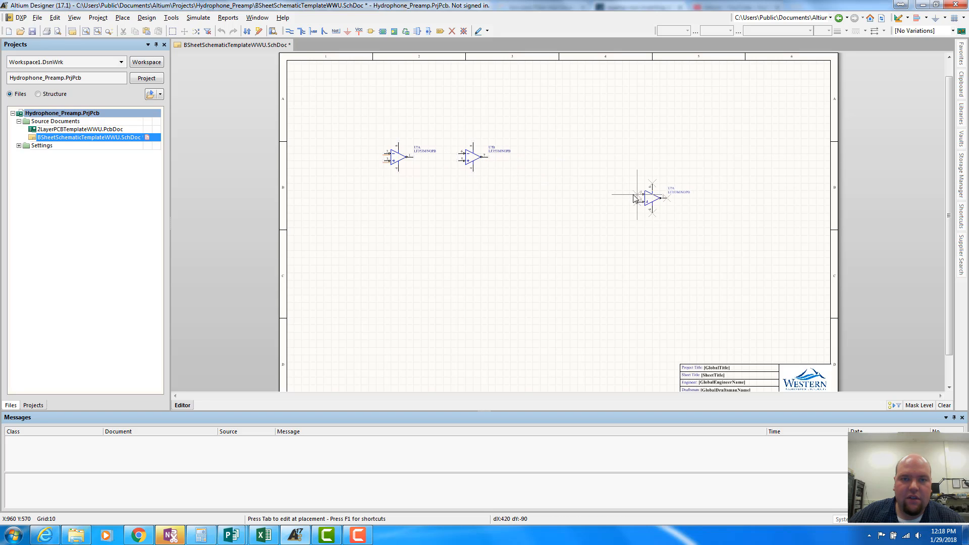
pyautogui.press('Escape')
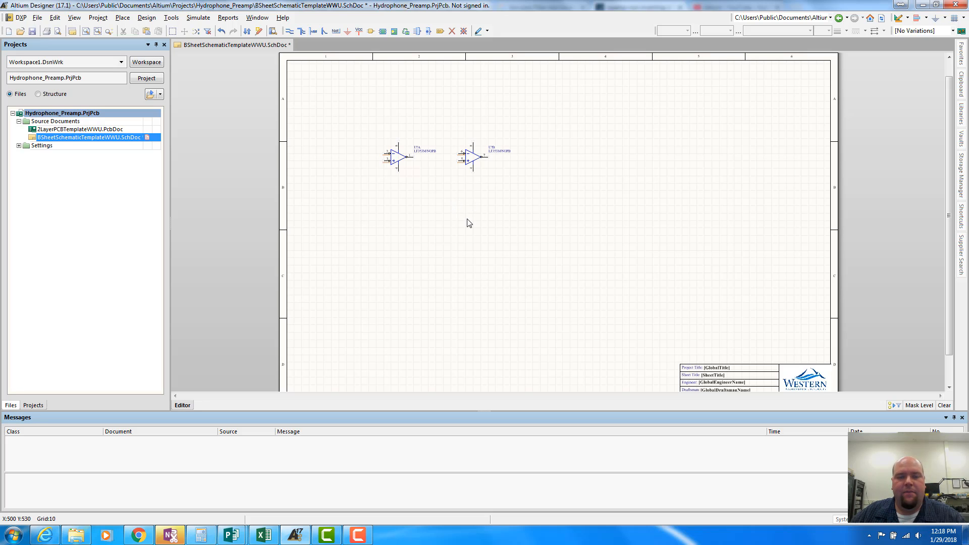
# Place one Header 4 connector from Miscellaneous Connectors.IntLib above op-amp part A.
pyautogui.keyDown('ctrl'); pyautogui.scroll(3, 427, 171); pyautogui.keyUp('ctrl')
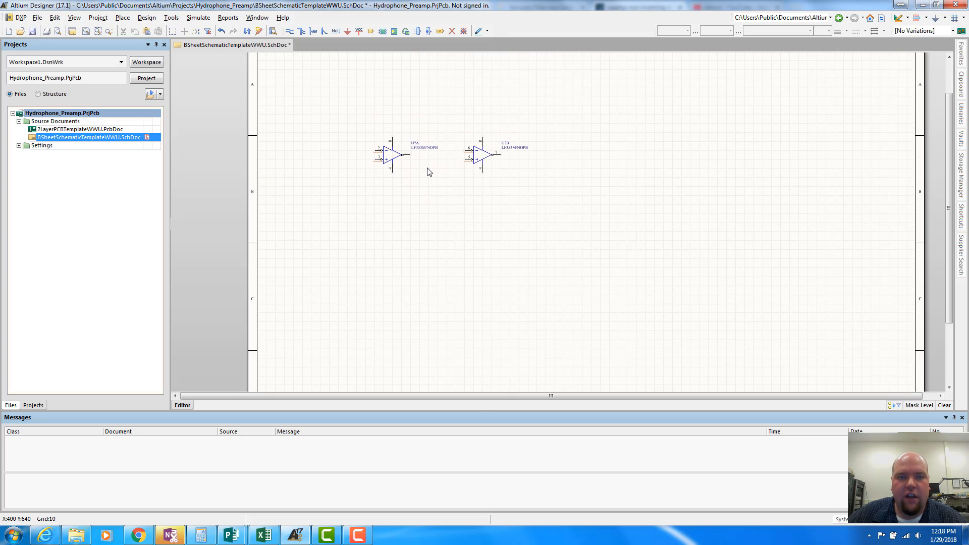
pyautogui.scroll(2, 432, 242)
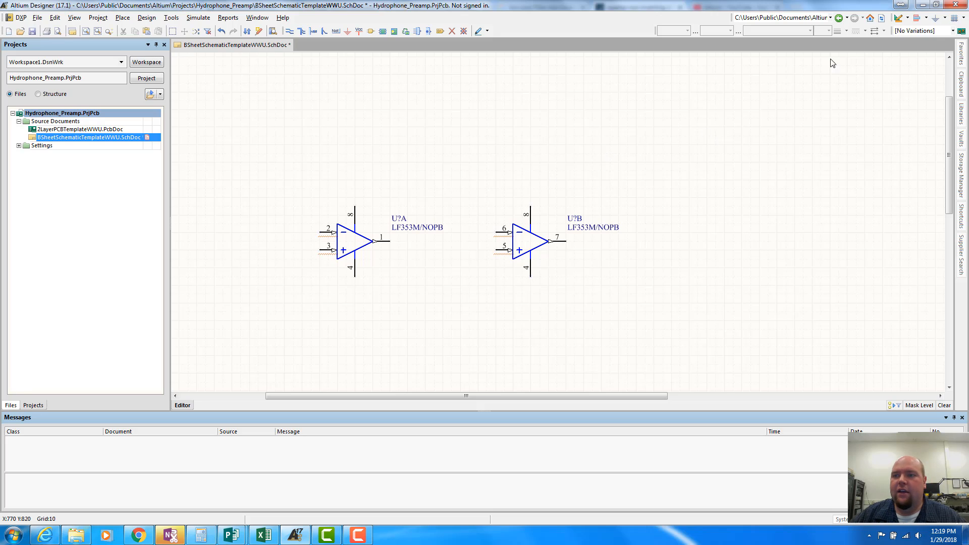
pyautogui.click(962, 111)
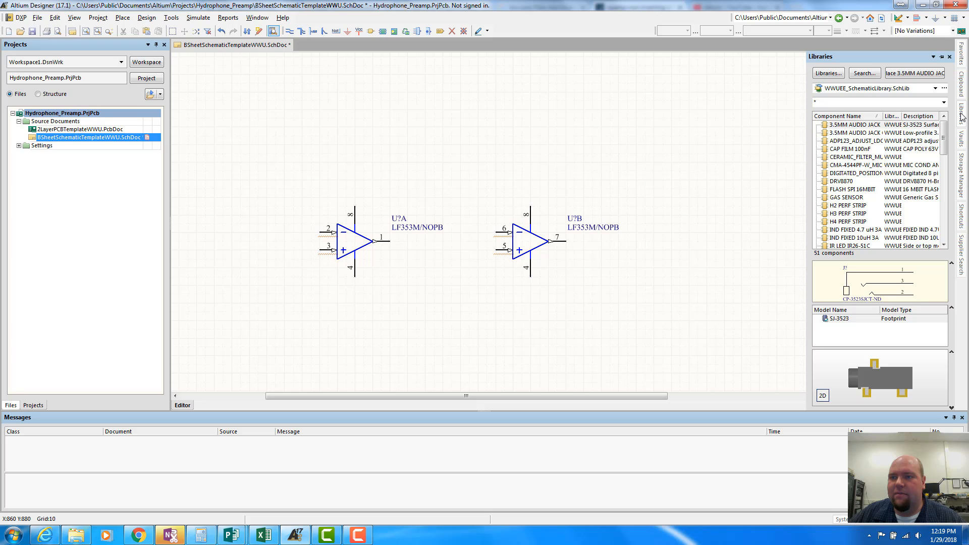
pyautogui.click(885, 88)
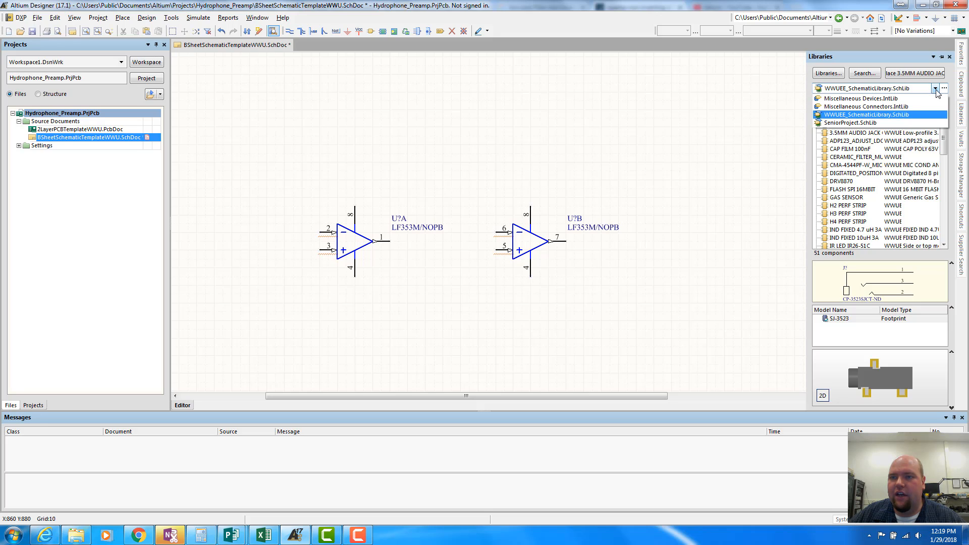
pyautogui.click(885, 107)
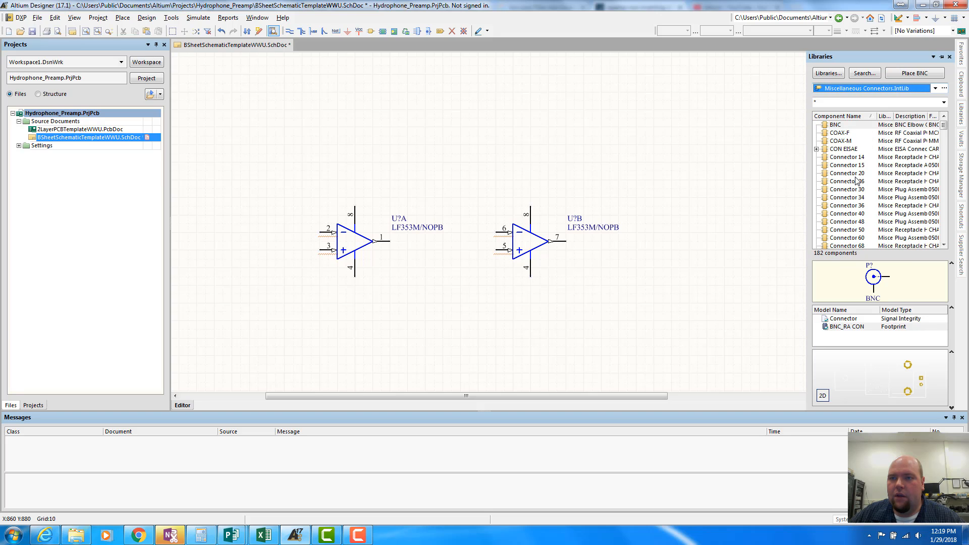
pyautogui.moveTo(943, 126); pyautogui.dragTo(945, 143)
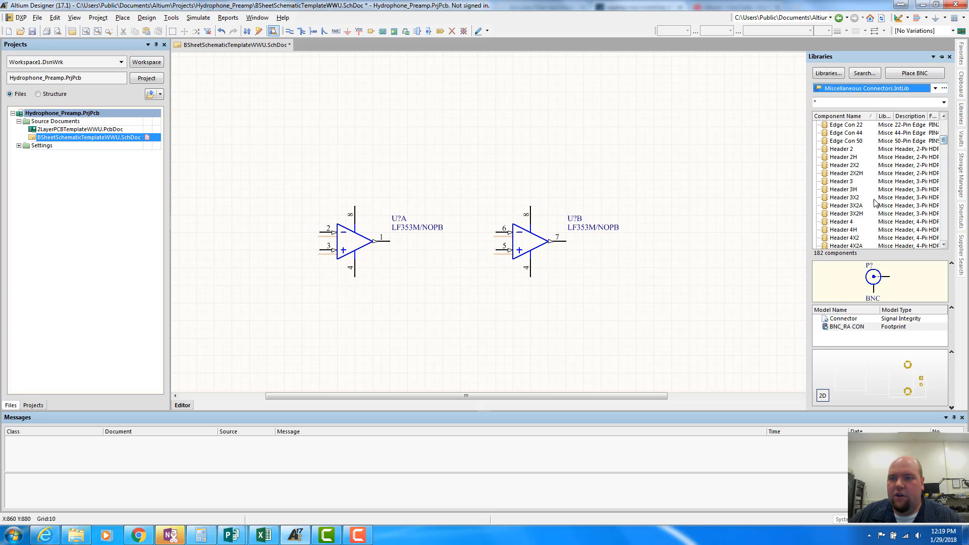
pyautogui.click(846, 222)
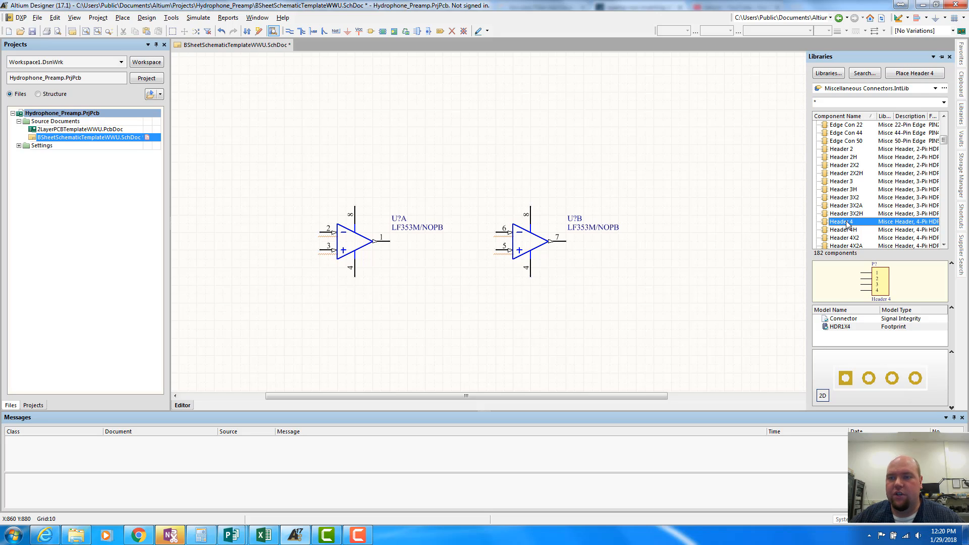
pyautogui.moveTo(847, 224); pyautogui.dragTo(846, 221)
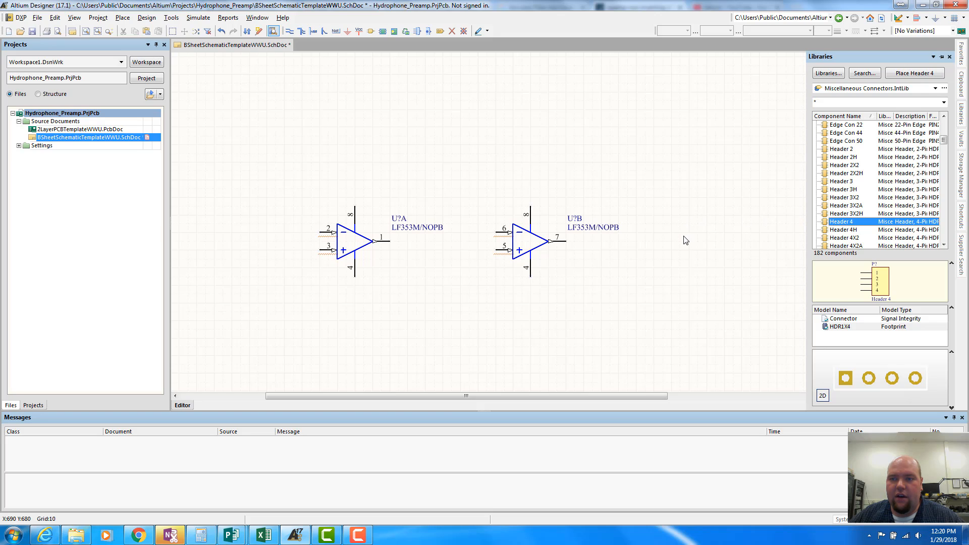
pyautogui.rightClick(840, 224)
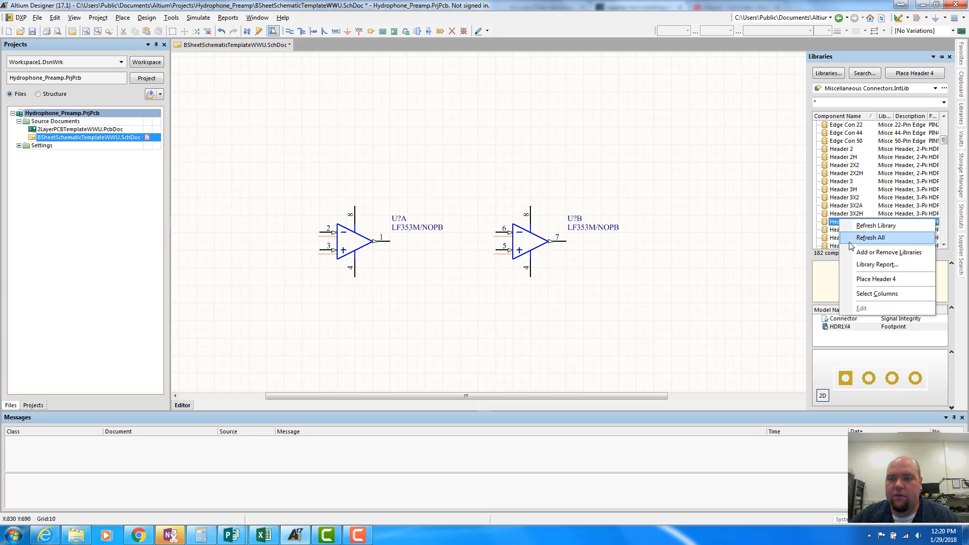
pyautogui.click(857, 279)
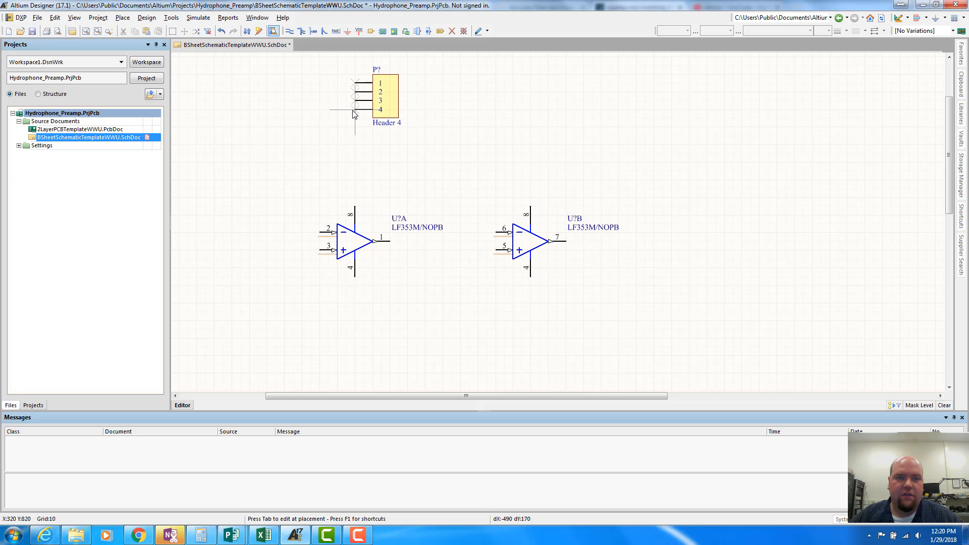
pyautogui.click(354, 114)
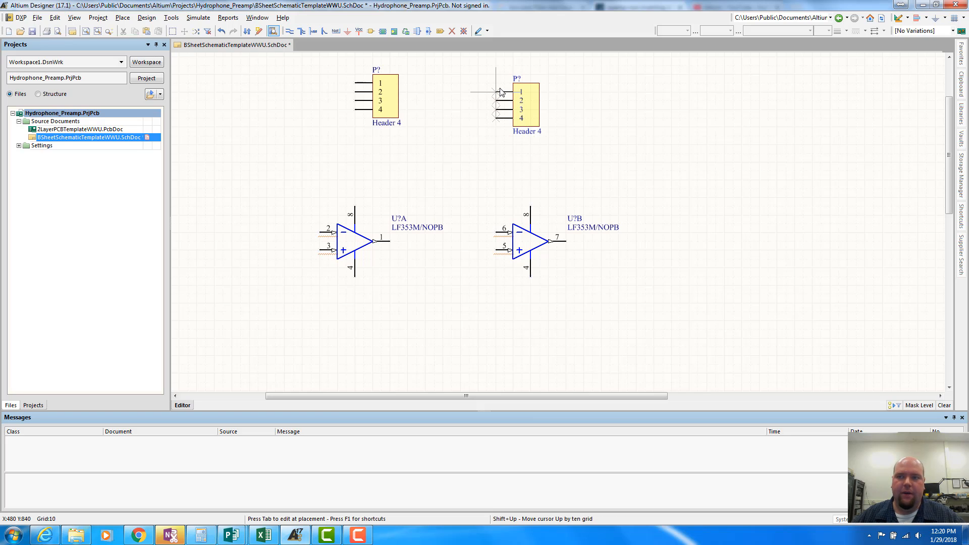
pyautogui.press('Escape')
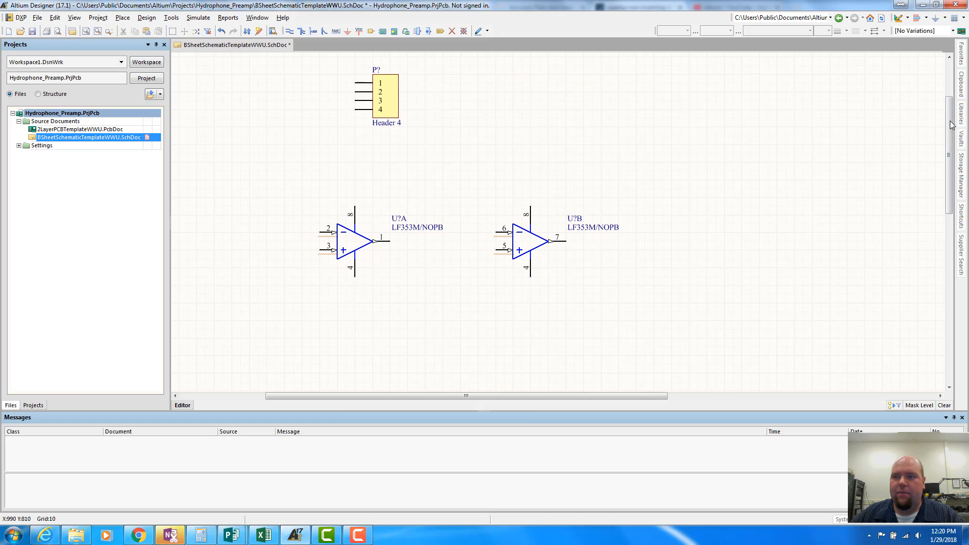
# Place one Header 2 connector from the same library to the left of Header 4.
pyautogui.moveTo(962, 115)
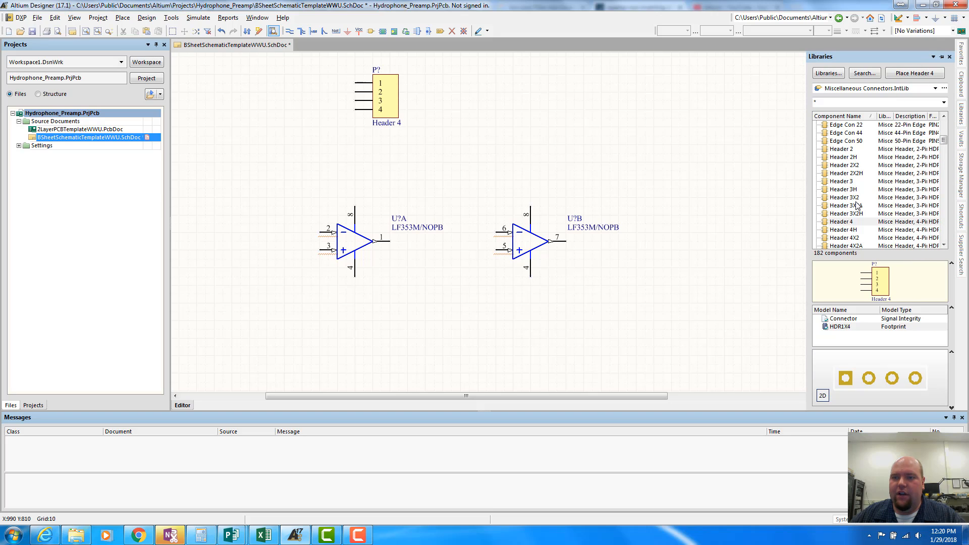
pyautogui.click(841, 150)
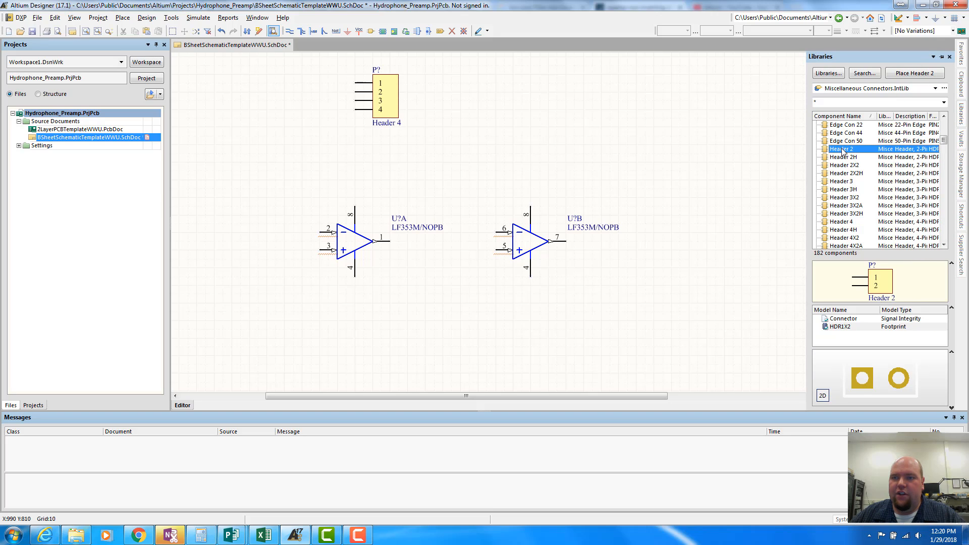
pyautogui.rightClick(842, 150)
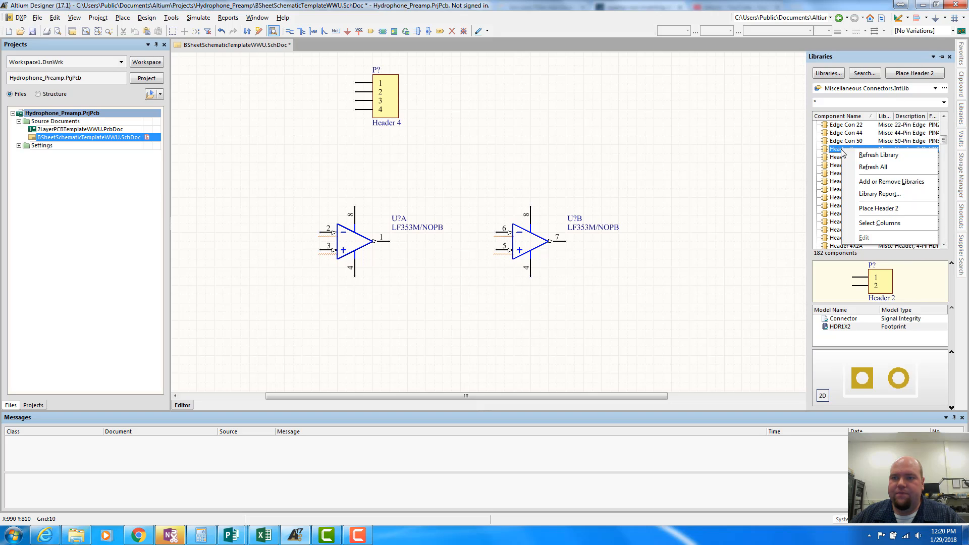
pyautogui.click(865, 210)
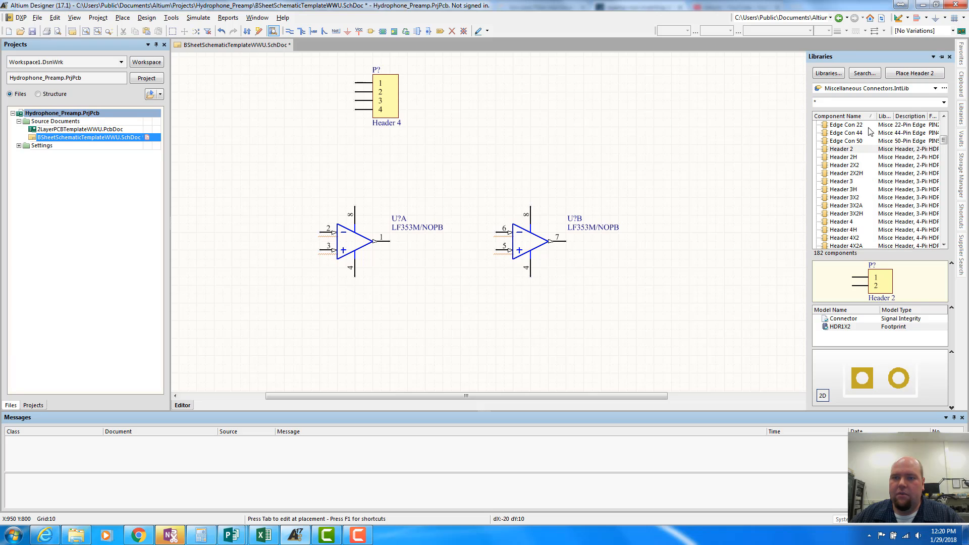
pyautogui.click(232, 100)
pyautogui.press('Escape')
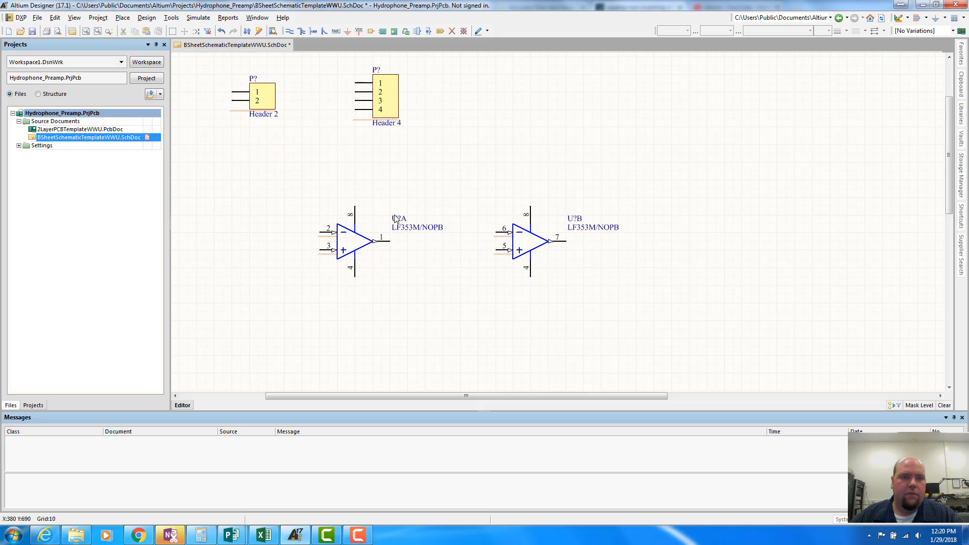
# Draw horizontal wire stubs about 40 units long leftward from pins 1 and 2 of Header 2.
pyautogui.scroll(1, 232, 121)
pyautogui.scroll(2, 232, 121)
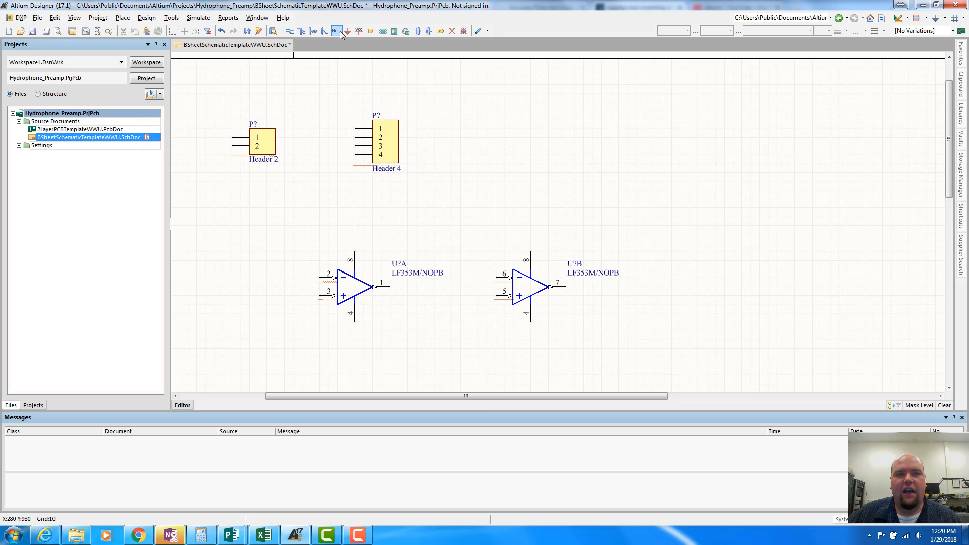
pyautogui.click(289, 31)
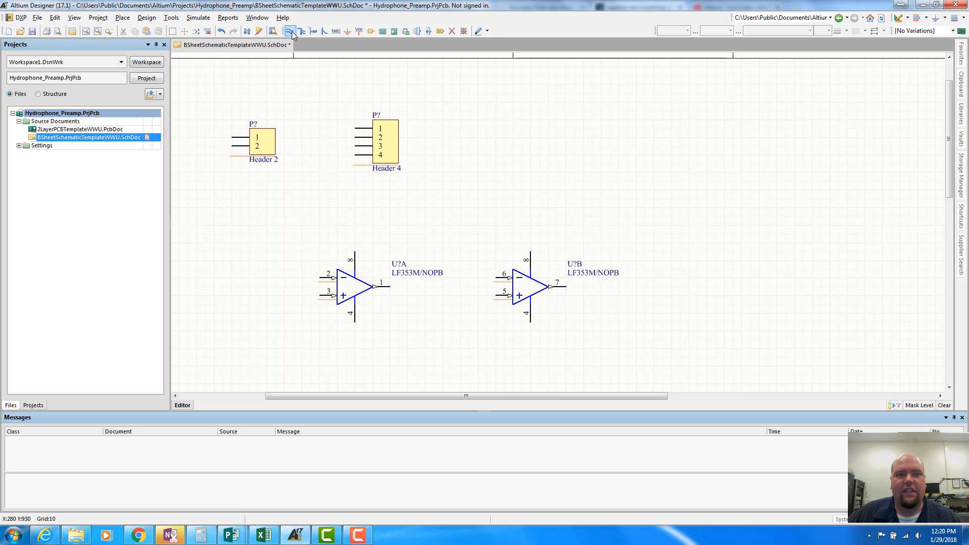
pyautogui.click(231, 137)
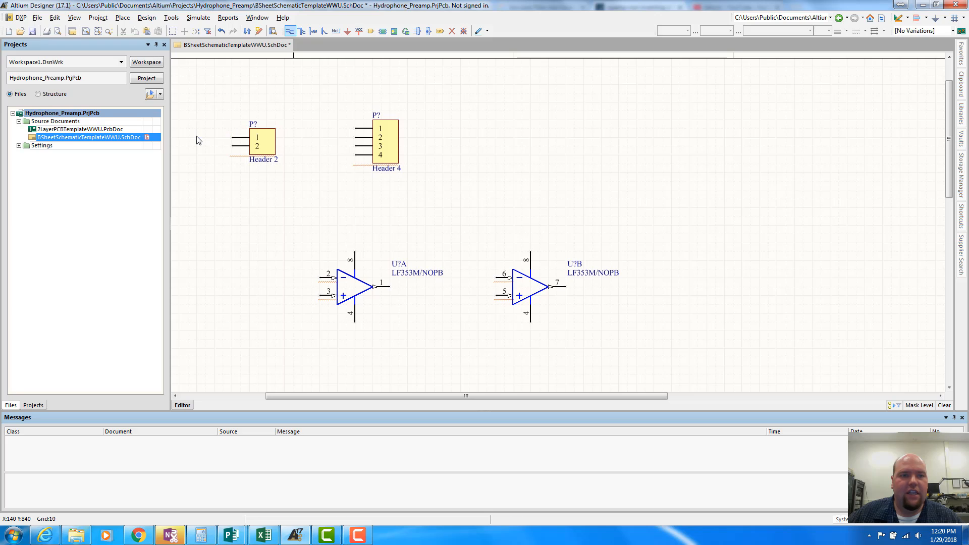
pyautogui.click(196, 137)
pyautogui.press('space')
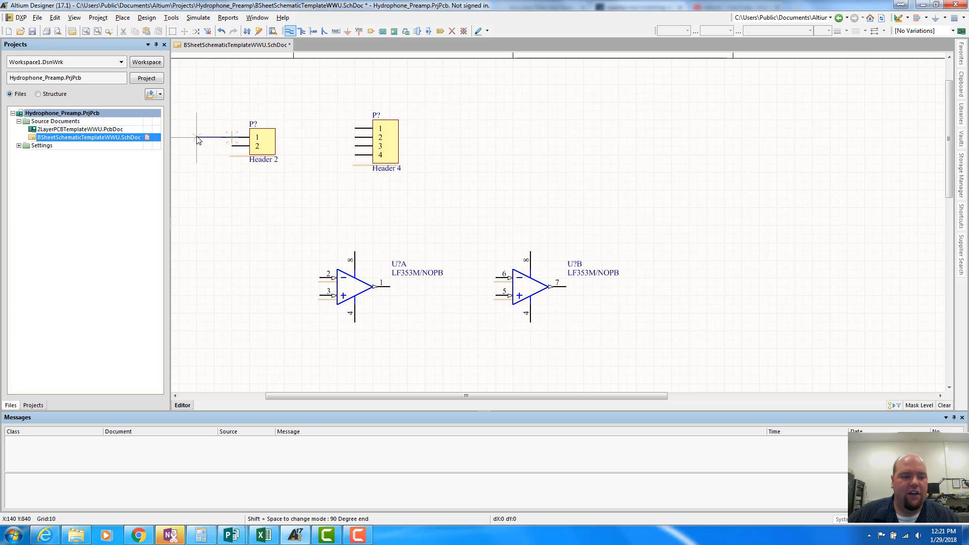
pyautogui.click(231, 146)
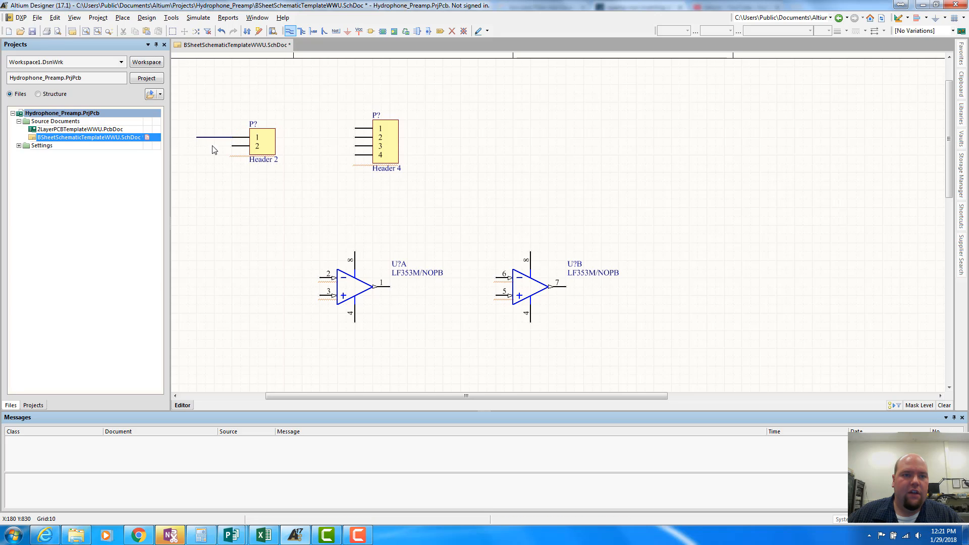
# Draw horizontal wire stubs about 40 units long leftward from all four pins of Header 4.
pyautogui.click(355, 128)
pyautogui.click(319, 129)
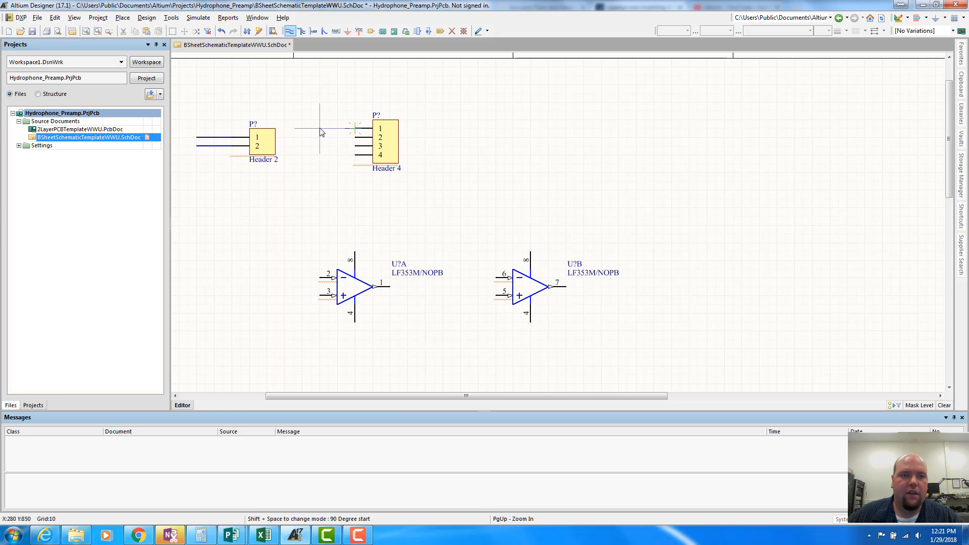
pyautogui.rightClick(320, 129)
pyautogui.click(355, 138)
pyautogui.click(319, 137)
pyautogui.rightClick(319, 137)
pyautogui.click(355, 146)
pyautogui.click(320, 146)
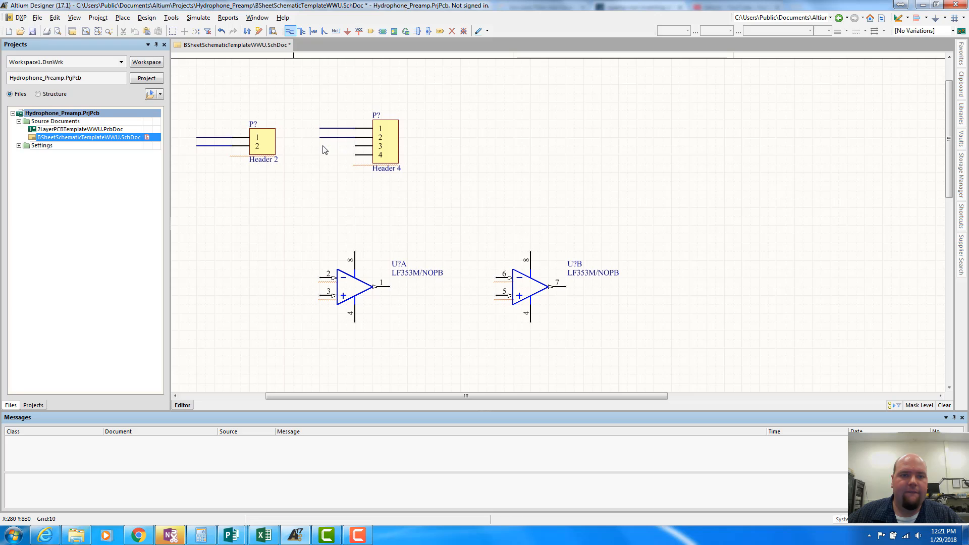
pyautogui.rightClick(319, 146)
pyautogui.click(355, 154)
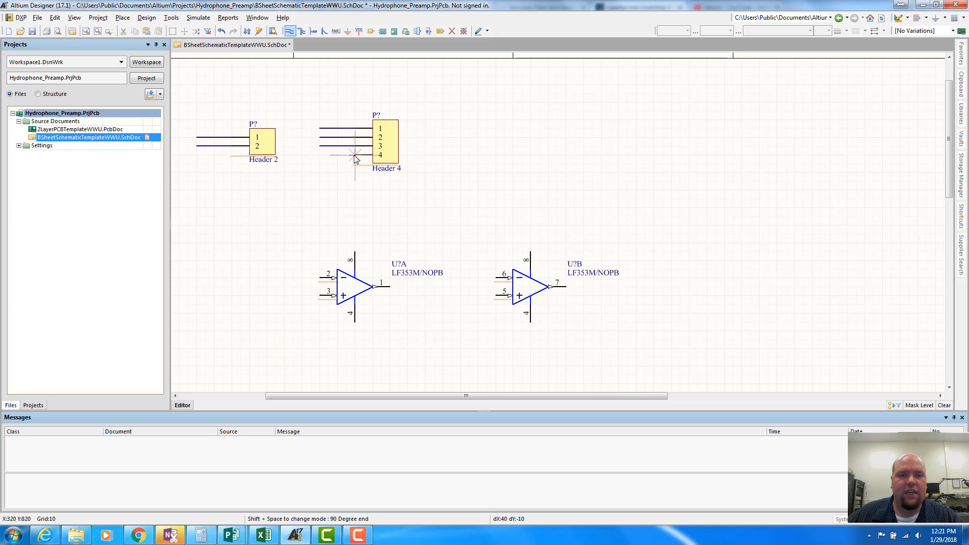
pyautogui.click(319, 155)
pyautogui.rightClick(320, 155)
pyautogui.rightClick(320, 155)
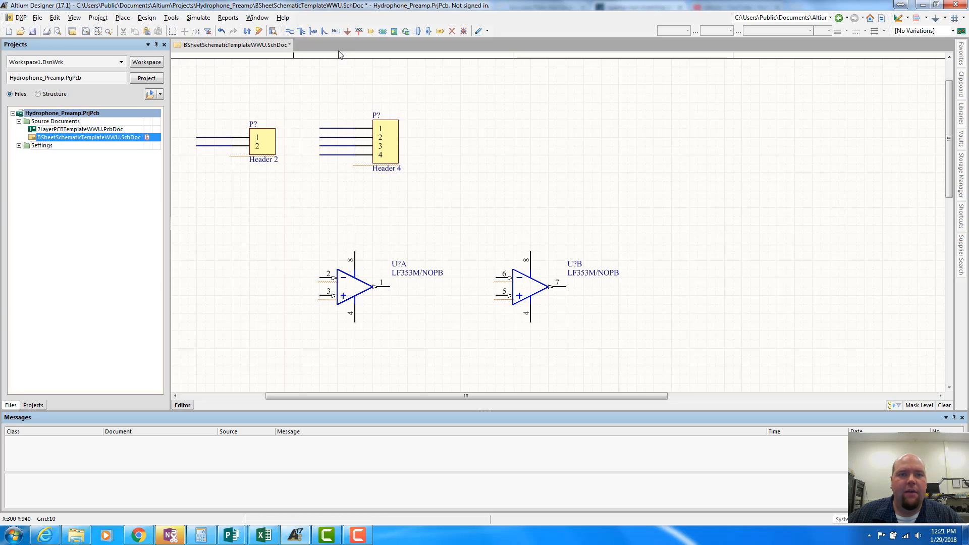
# Place a net label at the free end of each of the six header wires, on Header 2 first and then Header 4.
pyautogui.click(335, 31)
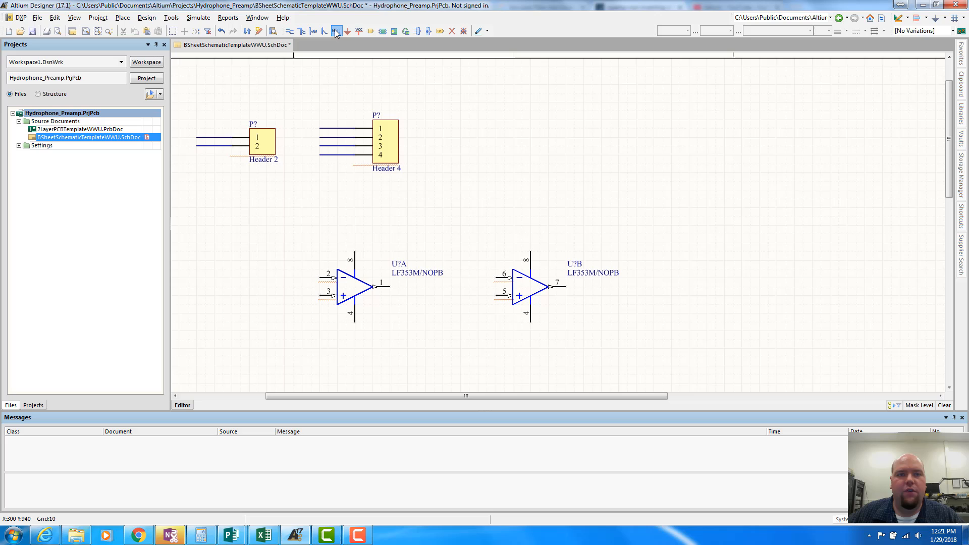
pyautogui.click(198, 137)
pyautogui.click(197, 146)
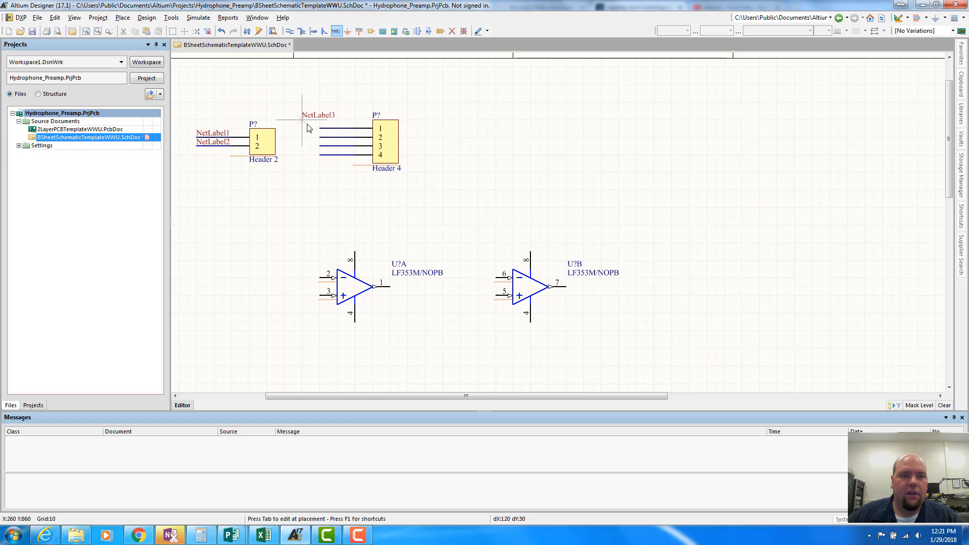
pyautogui.click(319, 128)
pyautogui.click(320, 138)
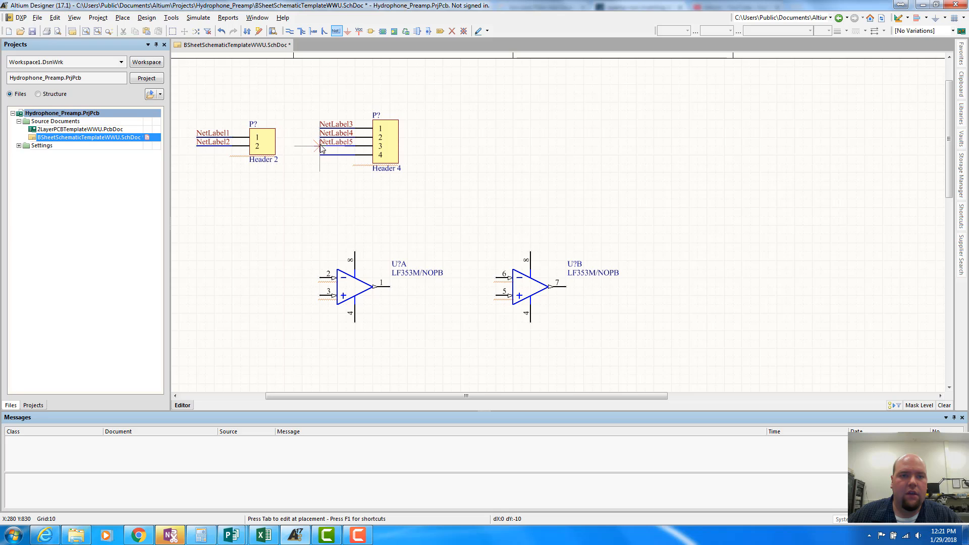
pyautogui.click(320, 146)
pyautogui.click(320, 155)
pyautogui.rightClick(359, 255)
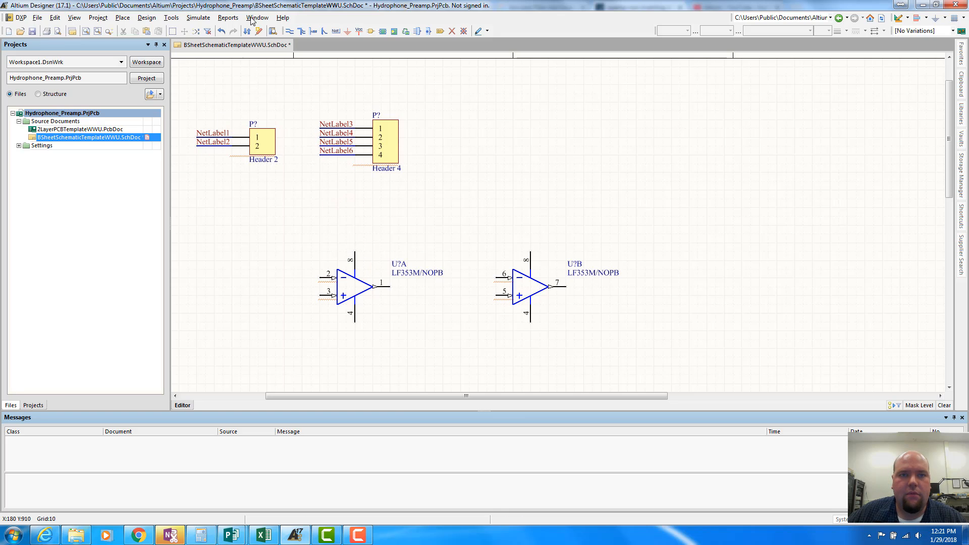
# Rename the net labels on Header 2 as MIC+ for pin 1 and MIC- for pin 2.
pyautogui.doubleClick(210, 134)
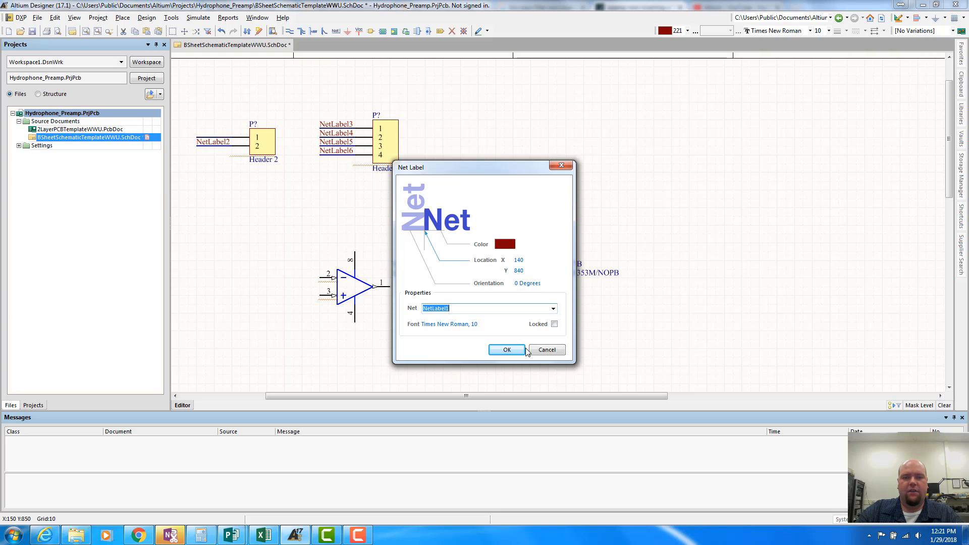
pyautogui.write('MIC+')
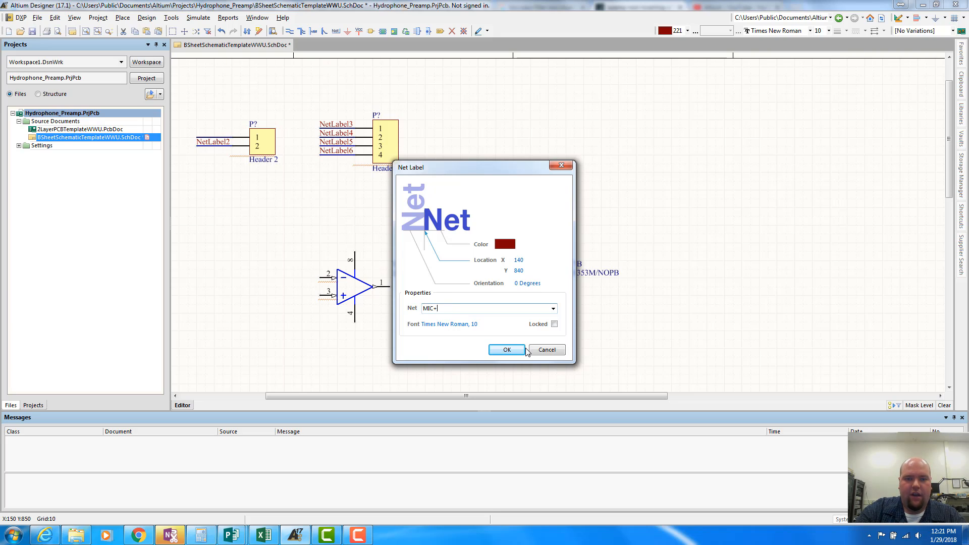
pyautogui.click(506, 349)
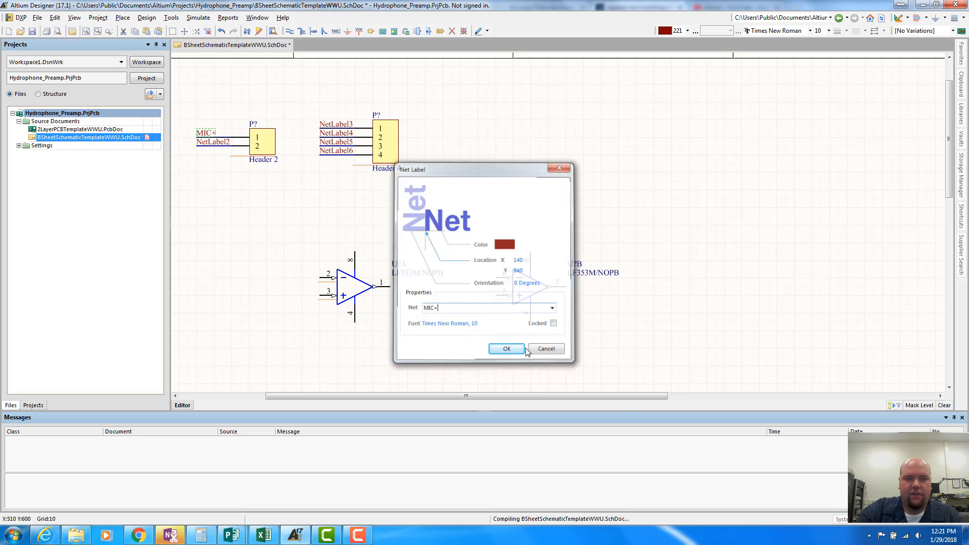
pyautogui.doubleClick(212, 143)
pyautogui.write('MIC-')
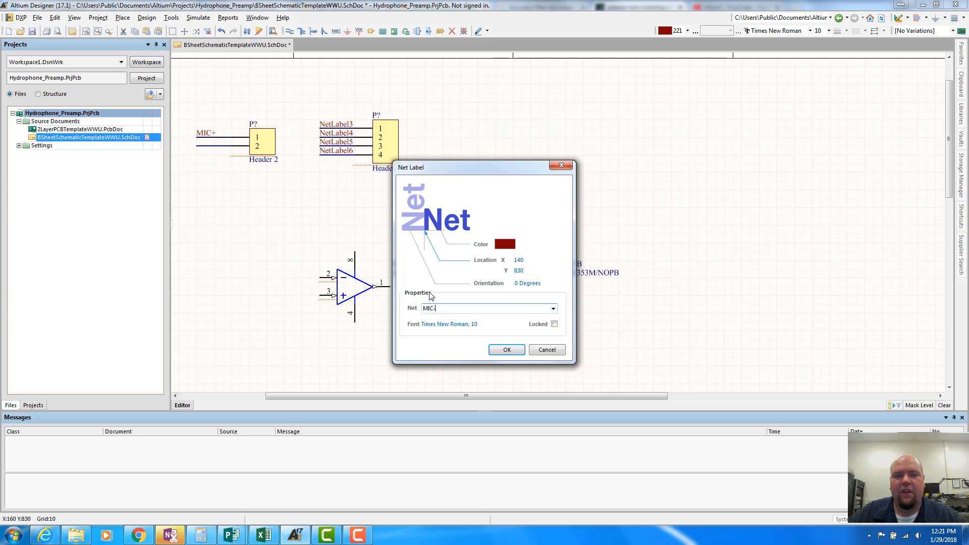
pyautogui.click(507, 349)
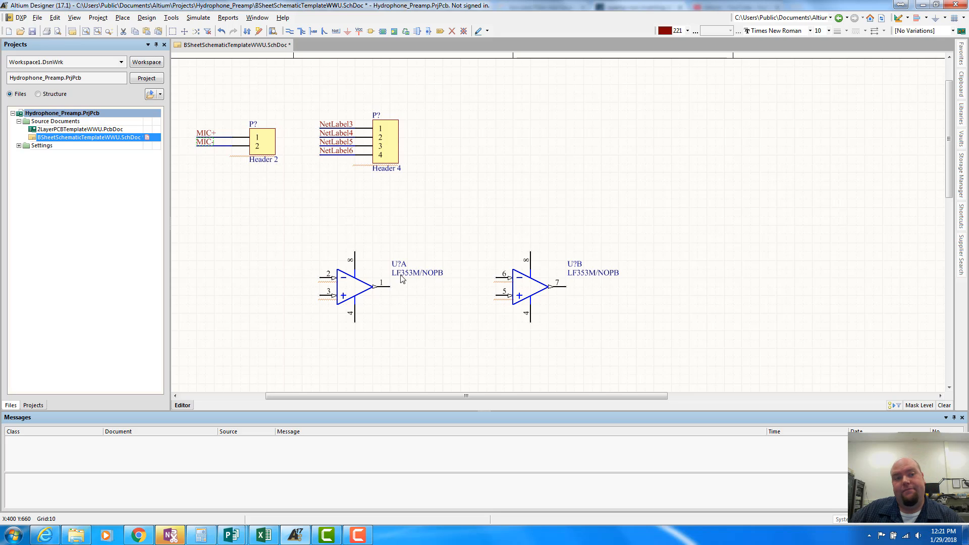
# Delete the net labels on the pin 1 and pin 4 wires of Header 4.
pyautogui.click(326, 128)
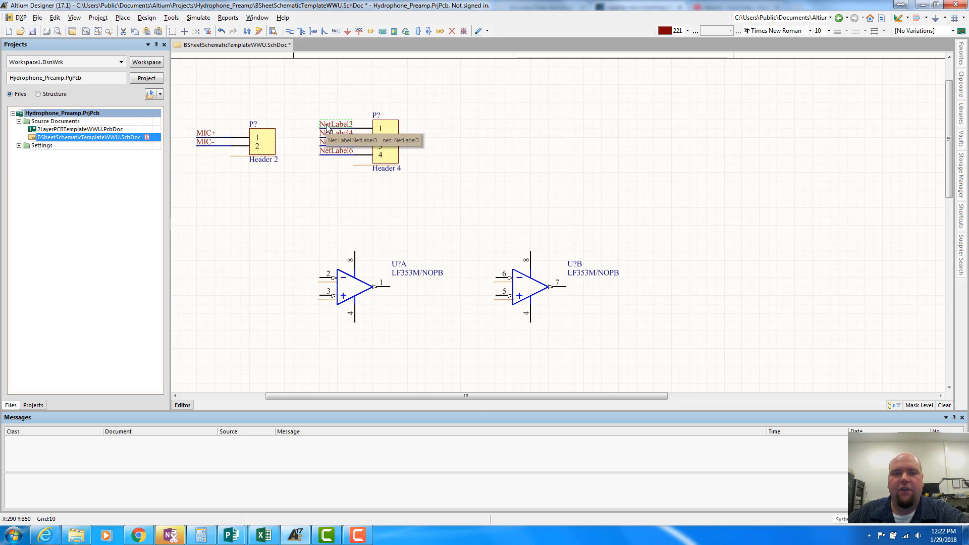
pyautogui.click(326, 126)
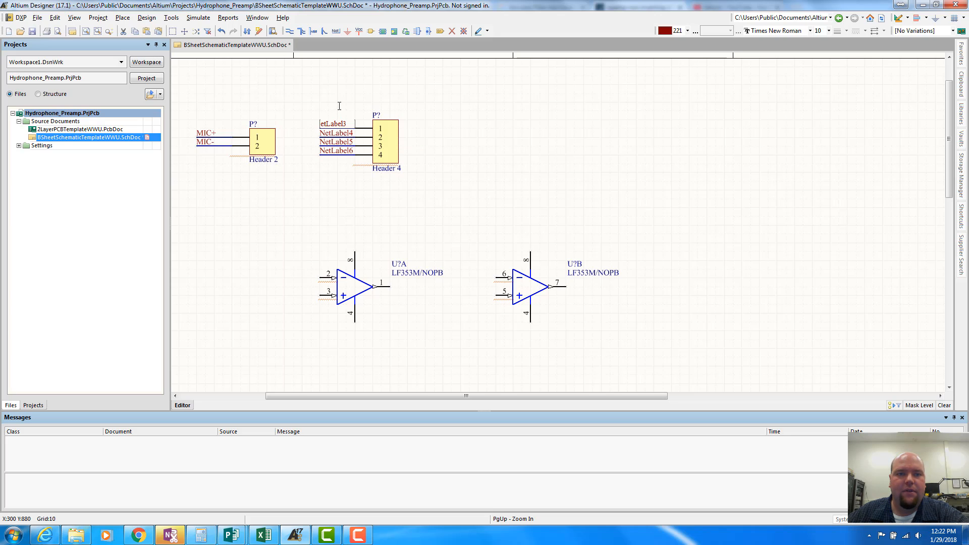
pyautogui.press('Return')
pyautogui.press('Delete')
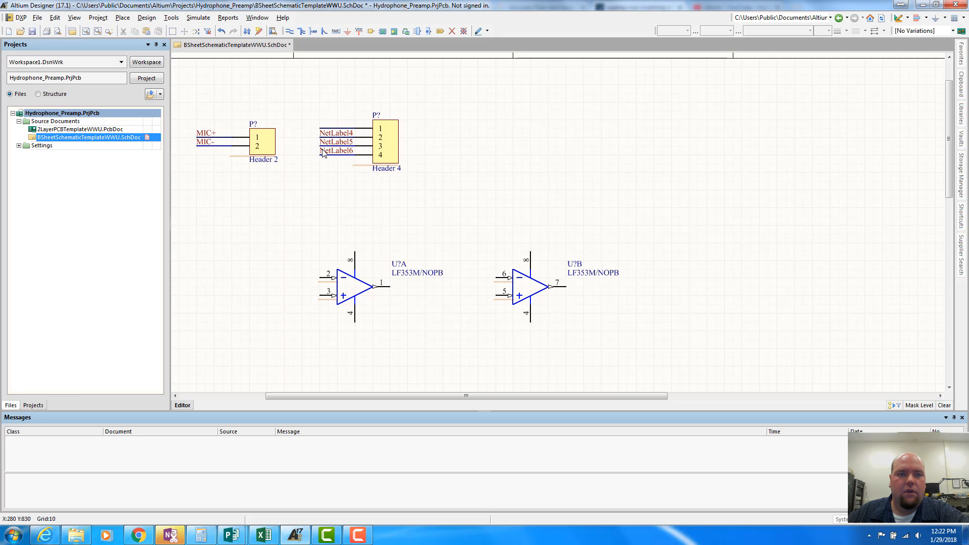
pyautogui.click(323, 151)
pyautogui.press('Delete')
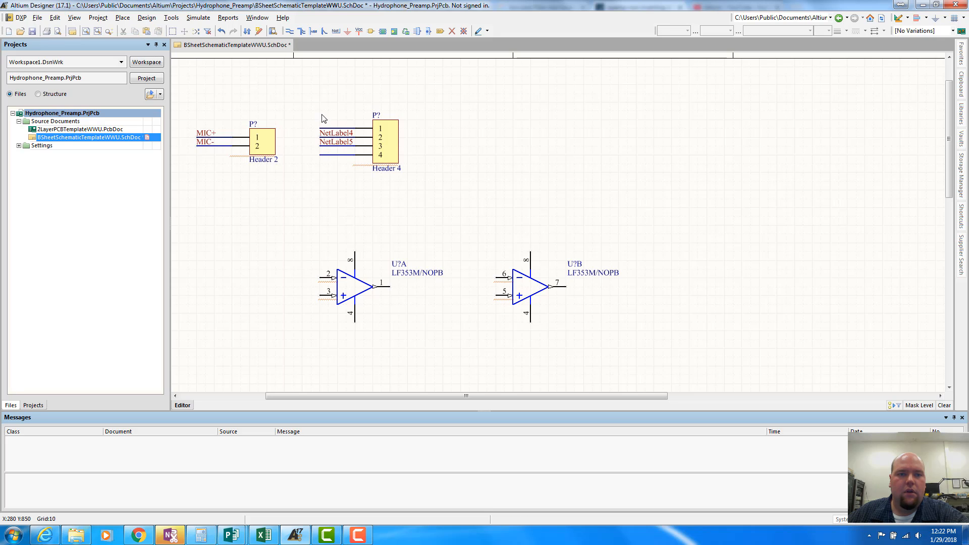
# Place a VCC power port on Header 4's pin 1 wire end and a GND power port on its pin 4 wire end.
pyautogui.click(358, 31)
pyautogui.click(319, 142)
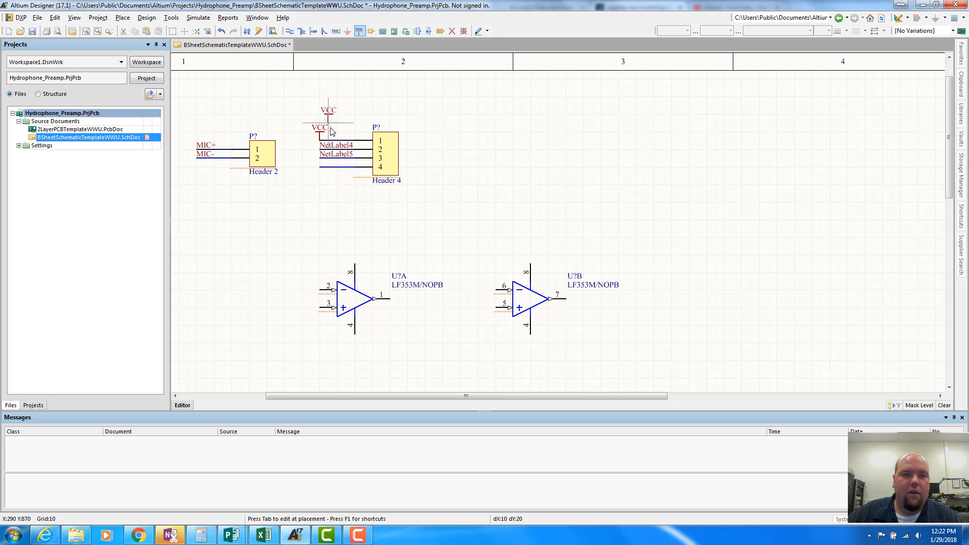
pyautogui.press('Escape')
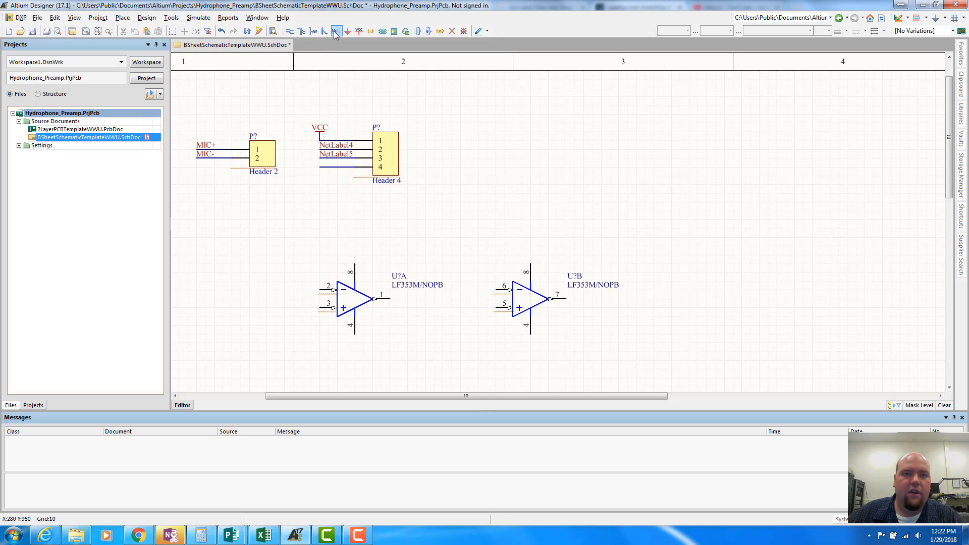
pyautogui.click(347, 31)
pyautogui.click(319, 167)
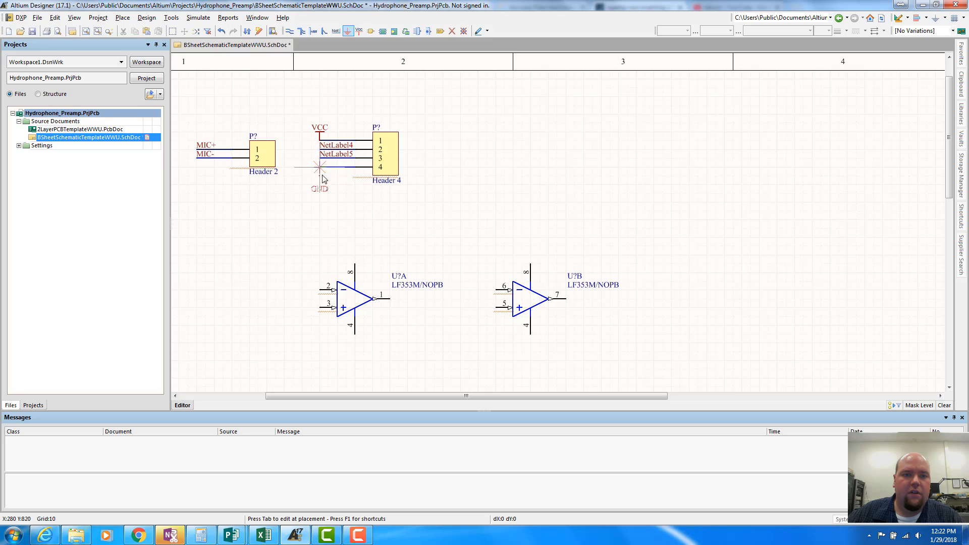
pyautogui.press('Escape')
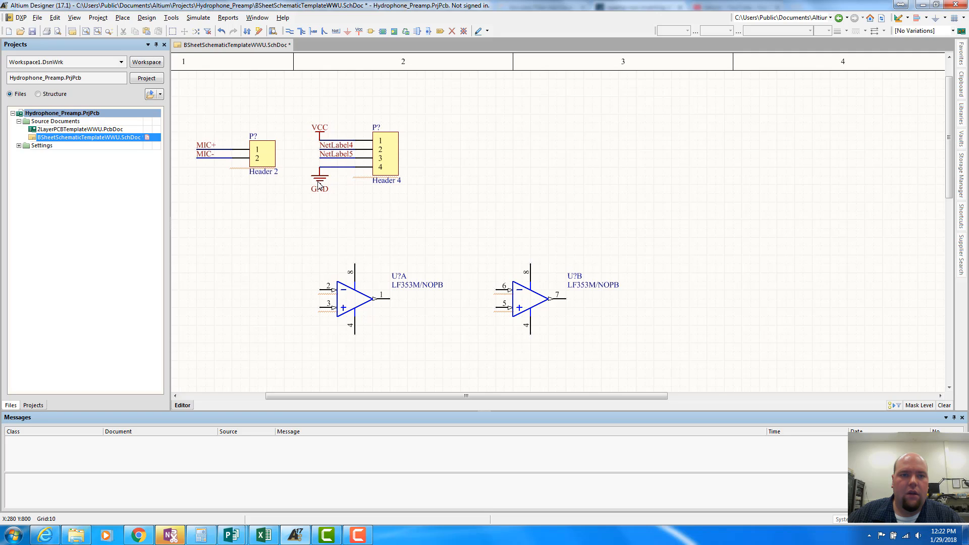
# Replace the net label on Header 4's pin 2 wire with a VCC power port about 20 units left of the wire's end.
pyautogui.click(327, 145)
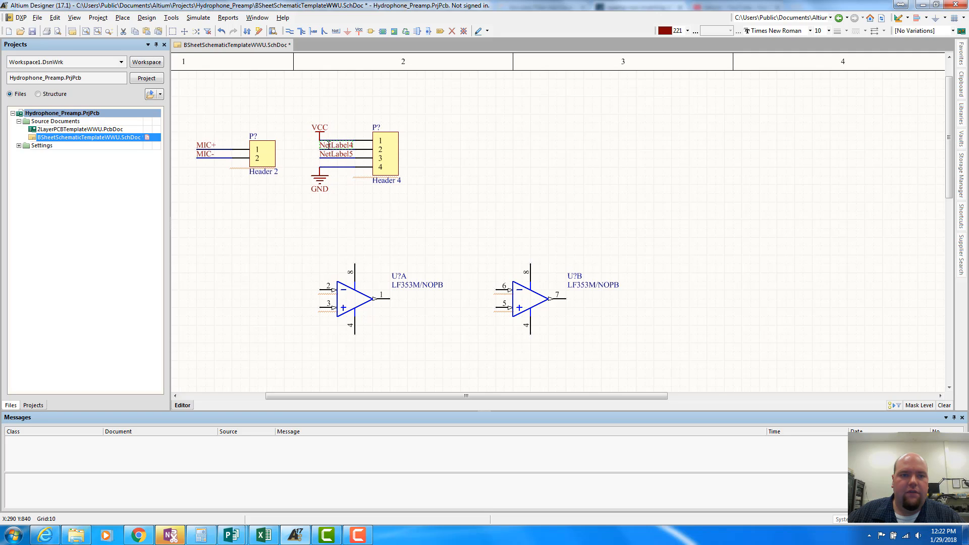
pyautogui.press('Delete')
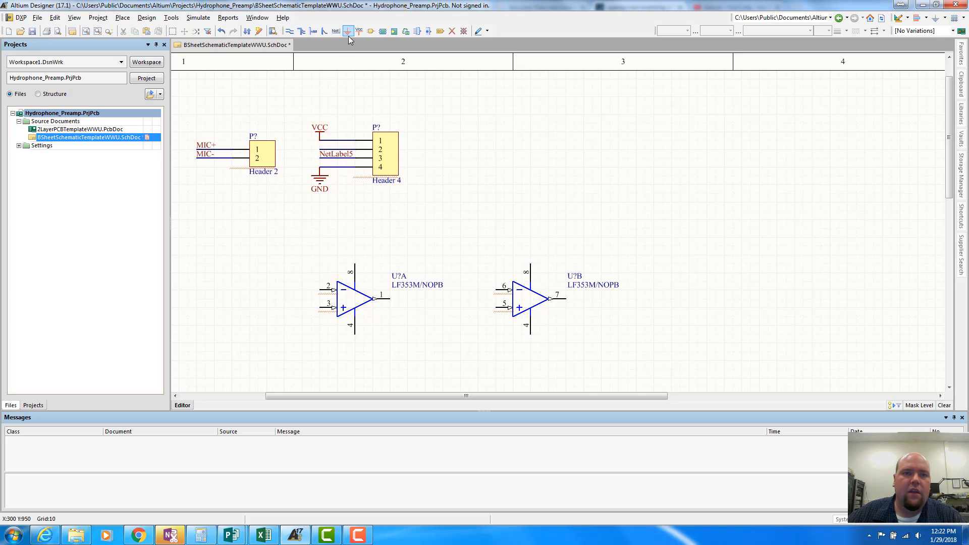
pyautogui.click(358, 31)
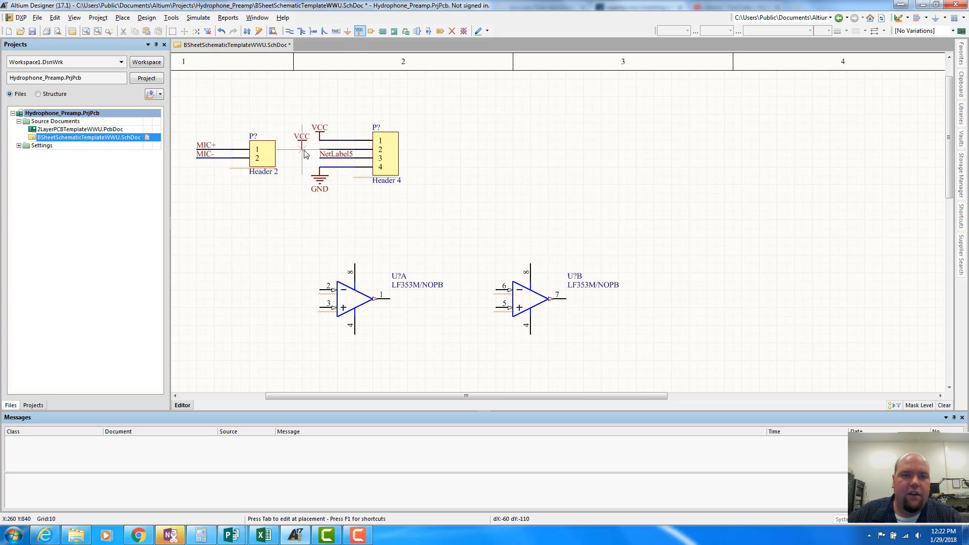
pyautogui.click(306, 149)
pyautogui.press('Escape')
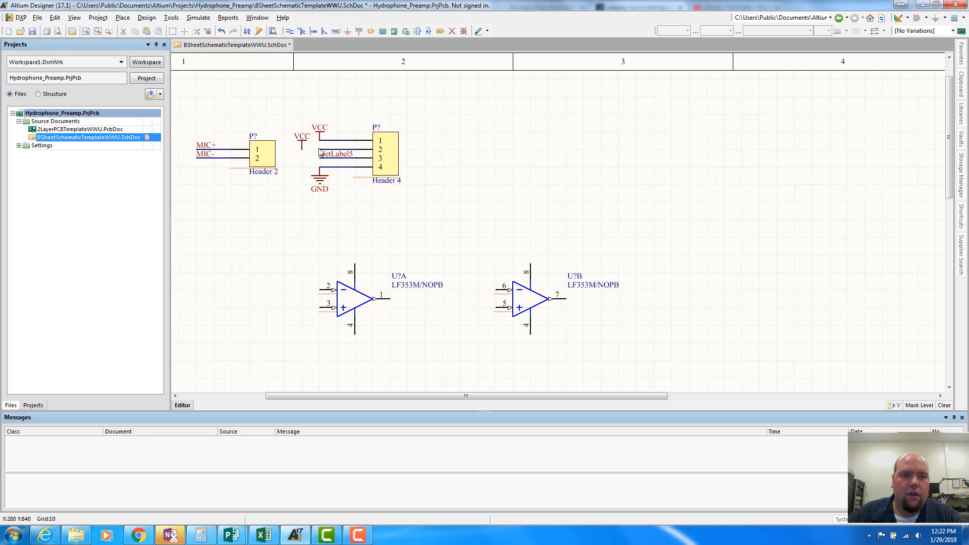
# Draw a wire connecting Header 4's pin 2 stub to the VCC power port on its left.
pyautogui.click(289, 30)
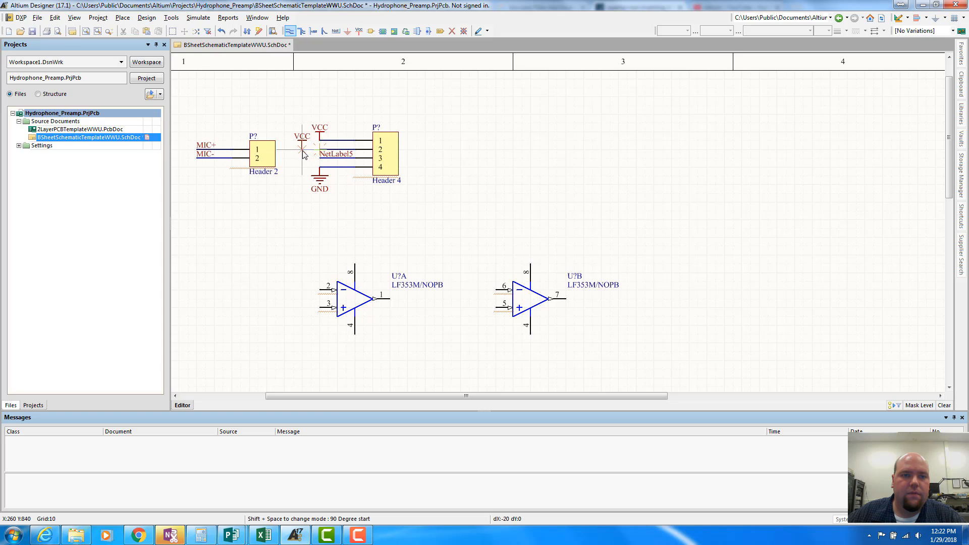
pyautogui.click(301, 150)
pyautogui.press('Escape')
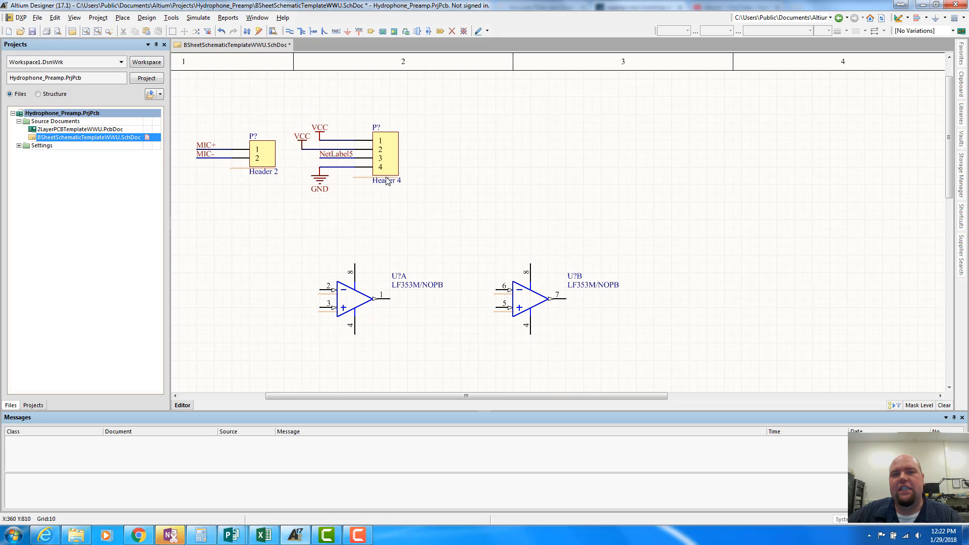
# Rename the power port nets on Header 4 as +12V for pin 1 and -12V for pin 2.
pyautogui.moveTo(379, 179)
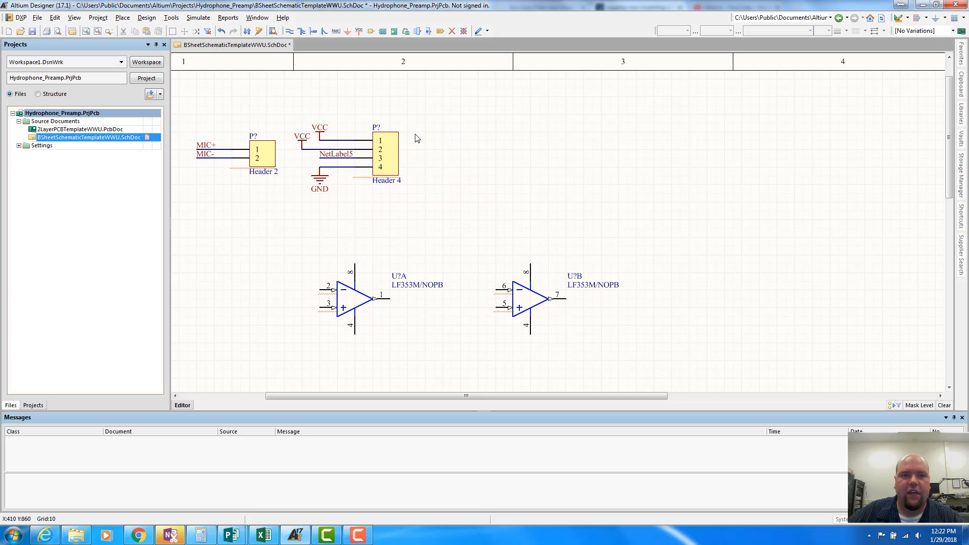
pyautogui.doubleClick(324, 135)
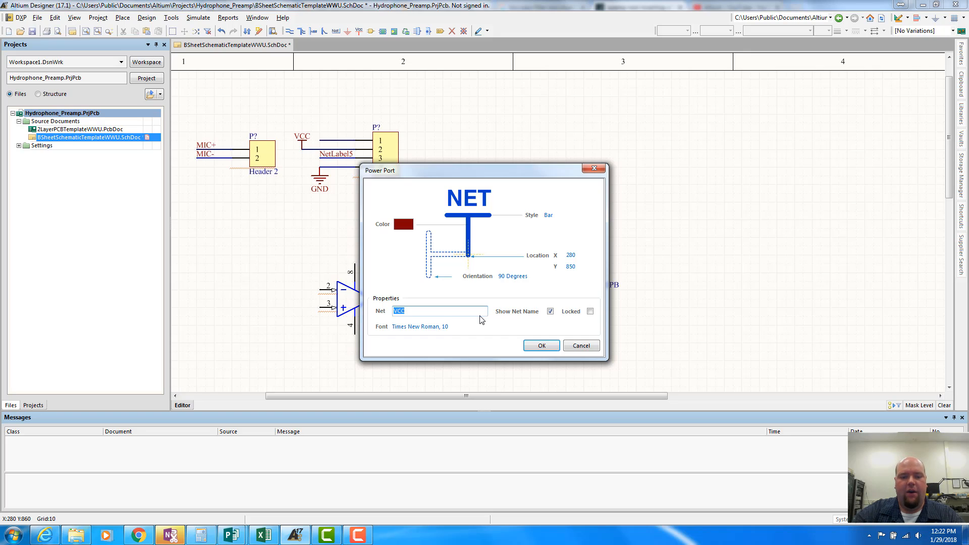
pyautogui.write('+12V')
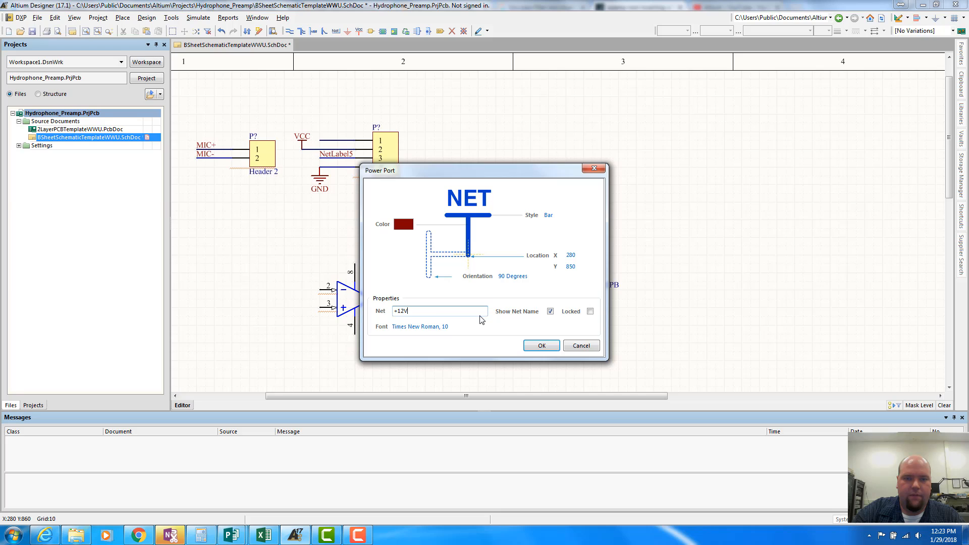
pyautogui.press('Return')
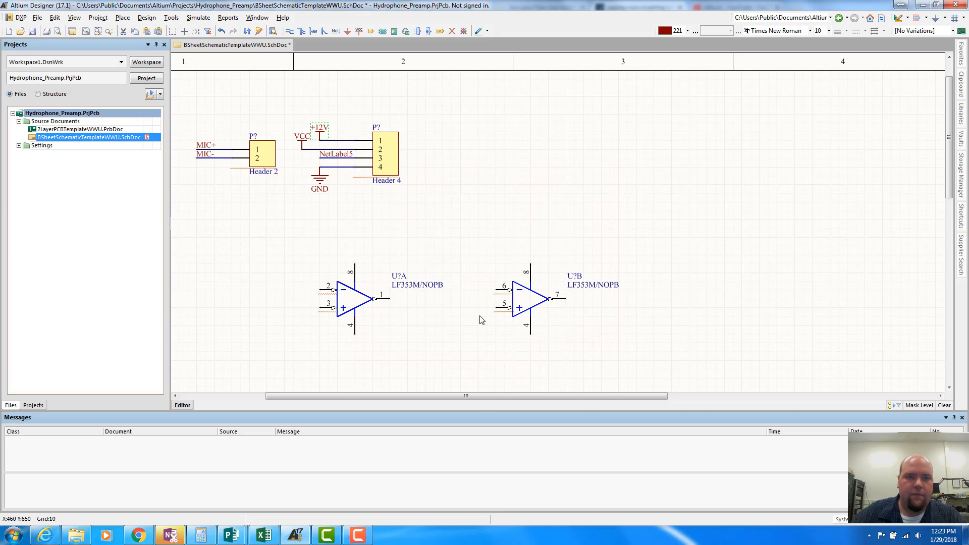
pyautogui.doubleClick(302, 142)
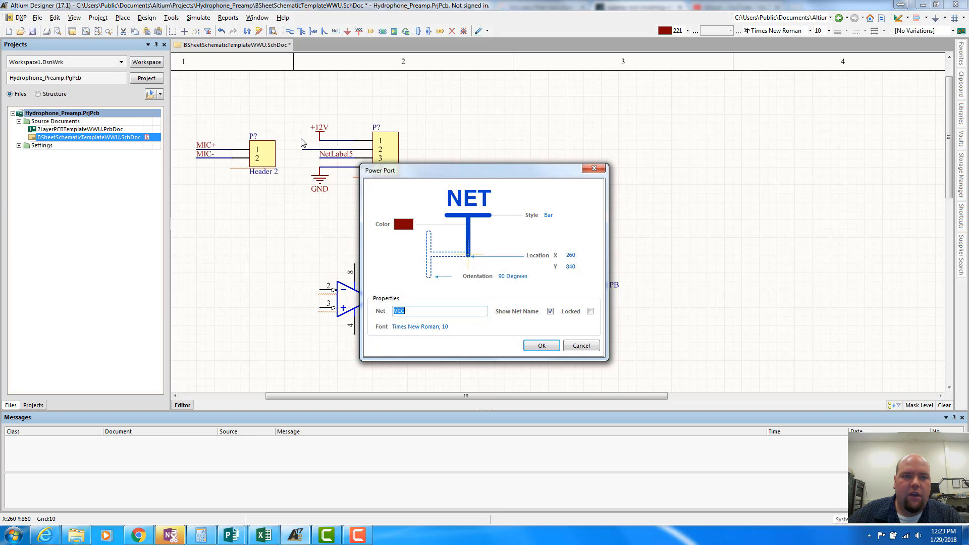
pyautogui.write('-12V')
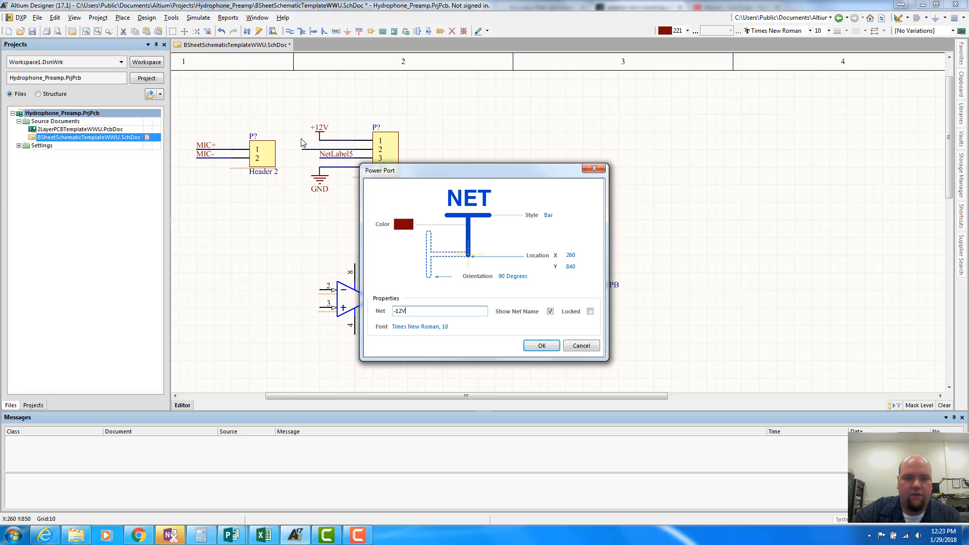
pyautogui.press('Return')
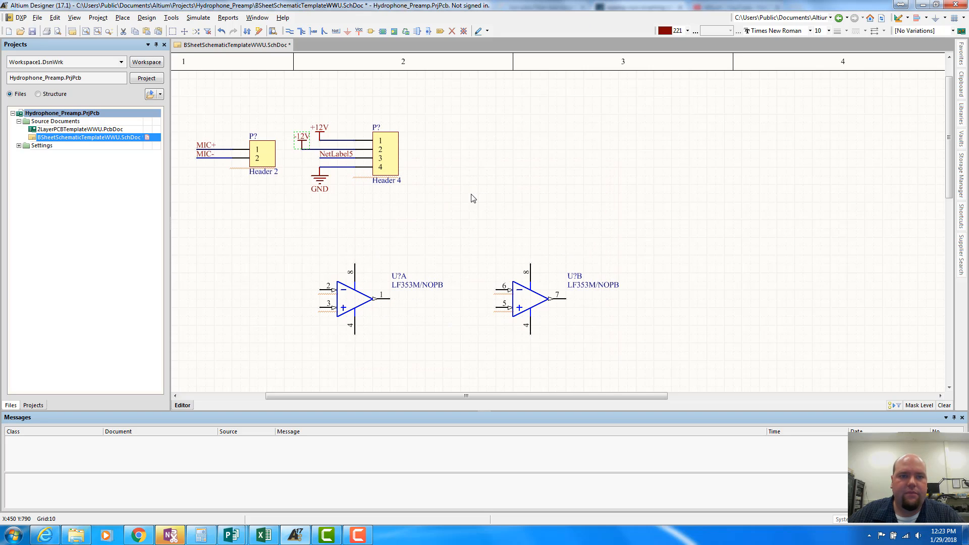
# Rename the net label on Header 4's pin 3 wire as SIG_OUT.
pyautogui.doubleClick(334, 158)
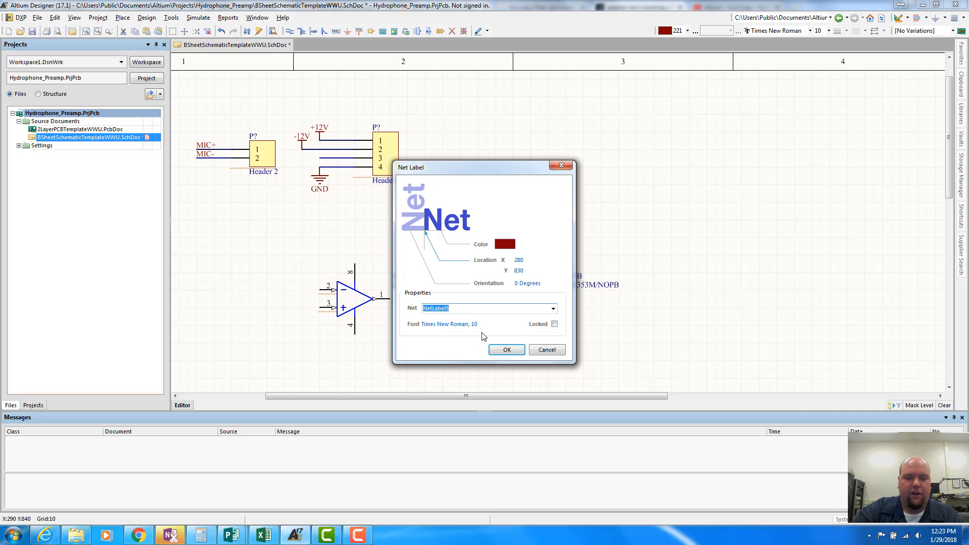
pyautogui.write('SIG_OUT')
pyautogui.press('Return')
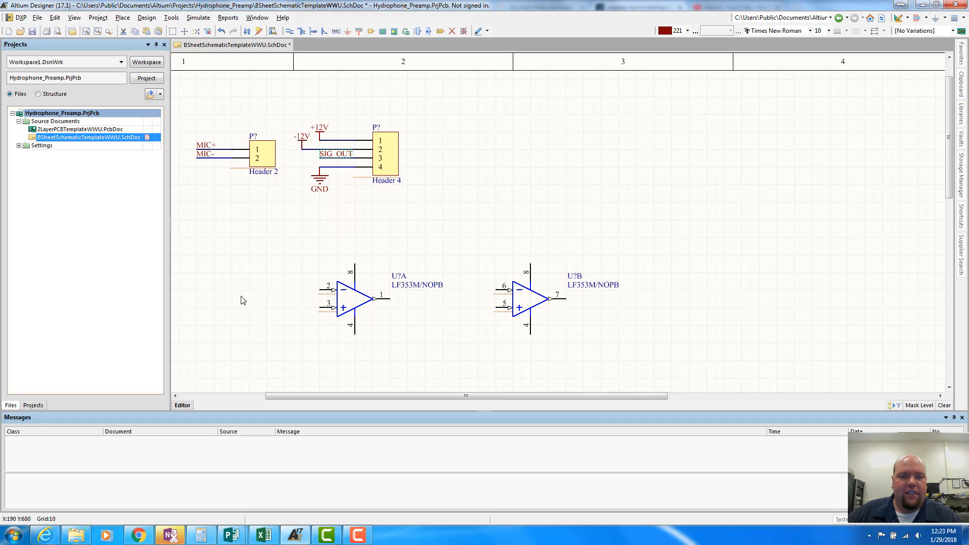
# Place VCC power ports on pin 8 of both op-amp sections, U?A and U?B.
pyautogui.scroll(-3, 380, 261)
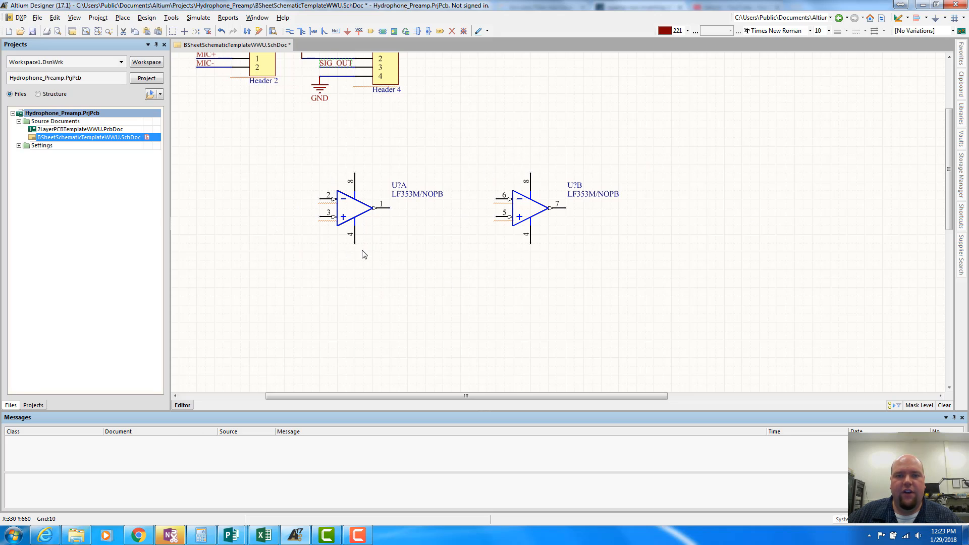
pyautogui.scroll(1, 383, 230)
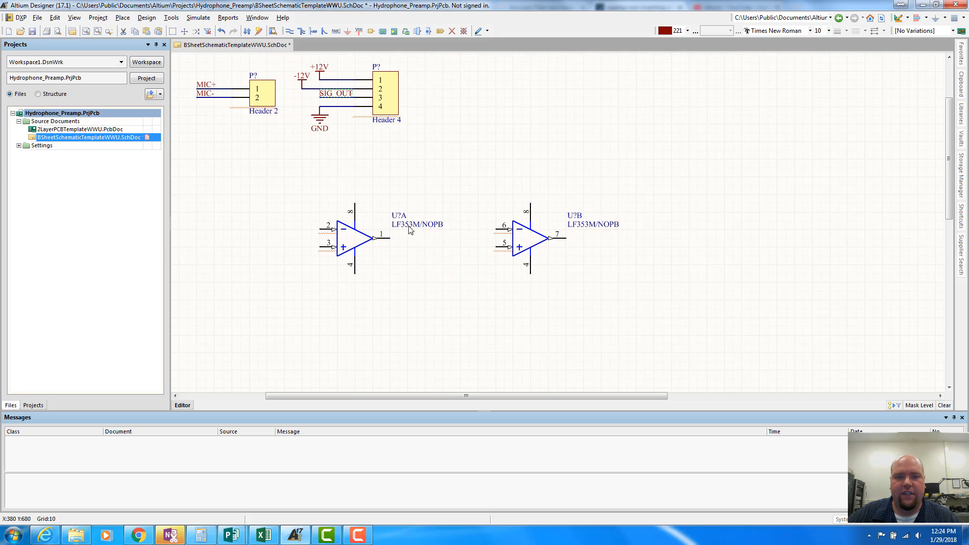
pyautogui.click(321, 72)
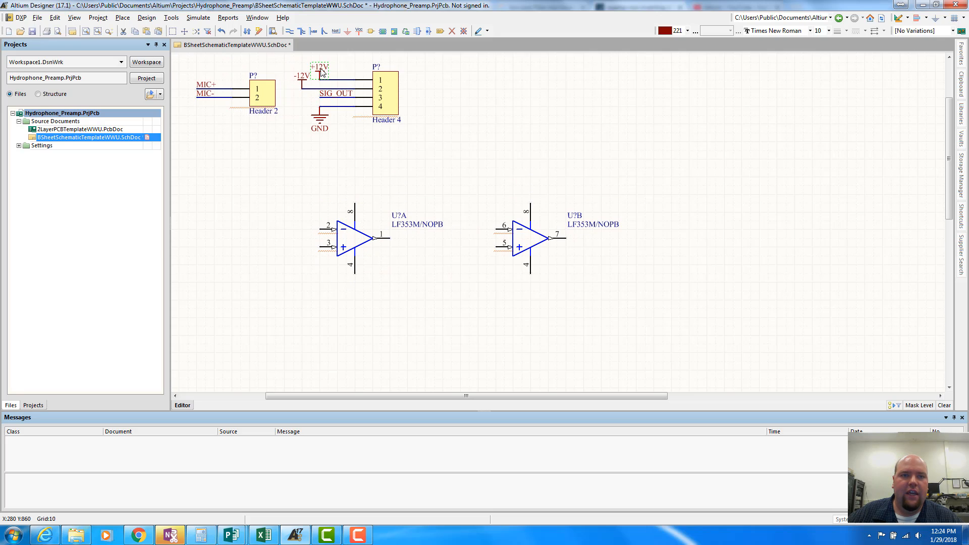
pyautogui.click(357, 32)
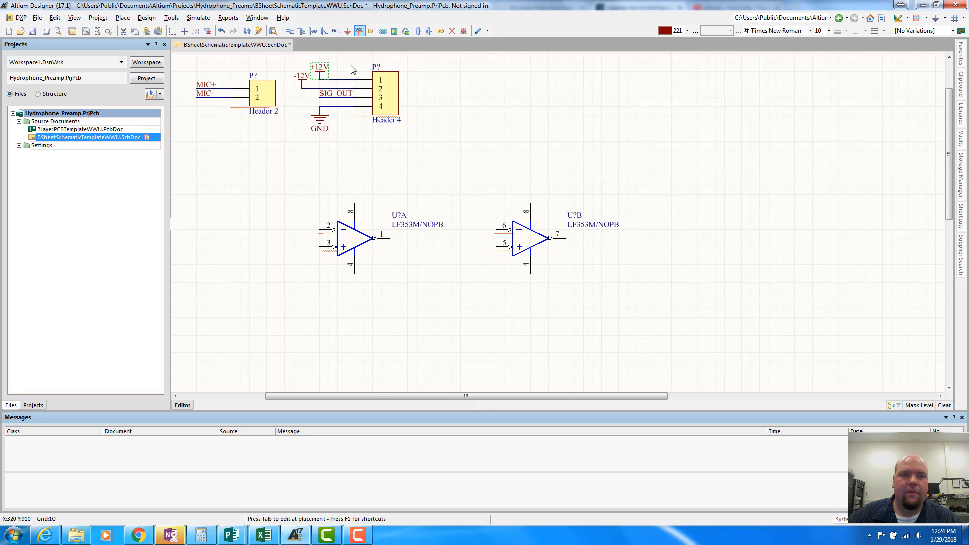
pyautogui.click(360, 230)
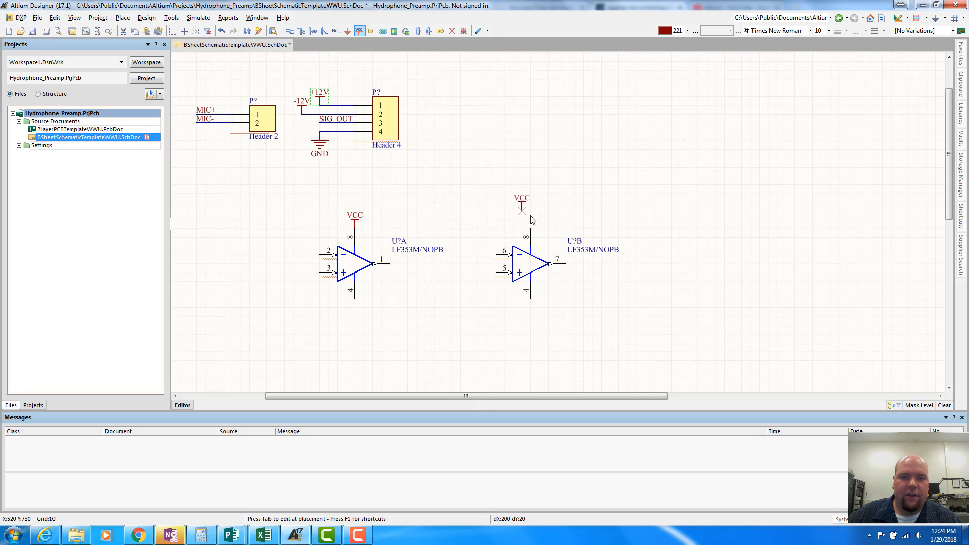
pyautogui.click(536, 230)
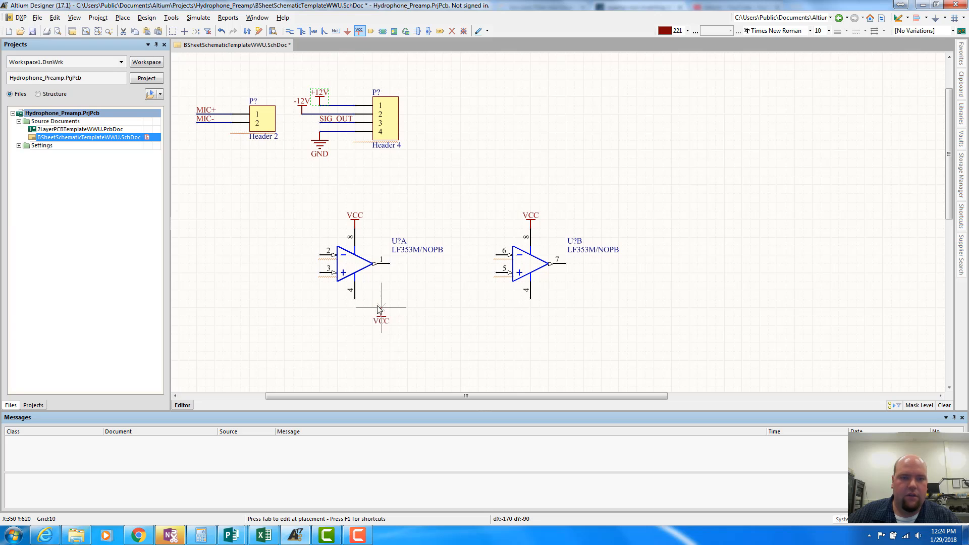
# Place VCC power ports rotated 180 degrees on pin 4 of both op-amp sections.
pyautogui.press('space')
pyautogui.press('space')
pyautogui.click(356, 302)
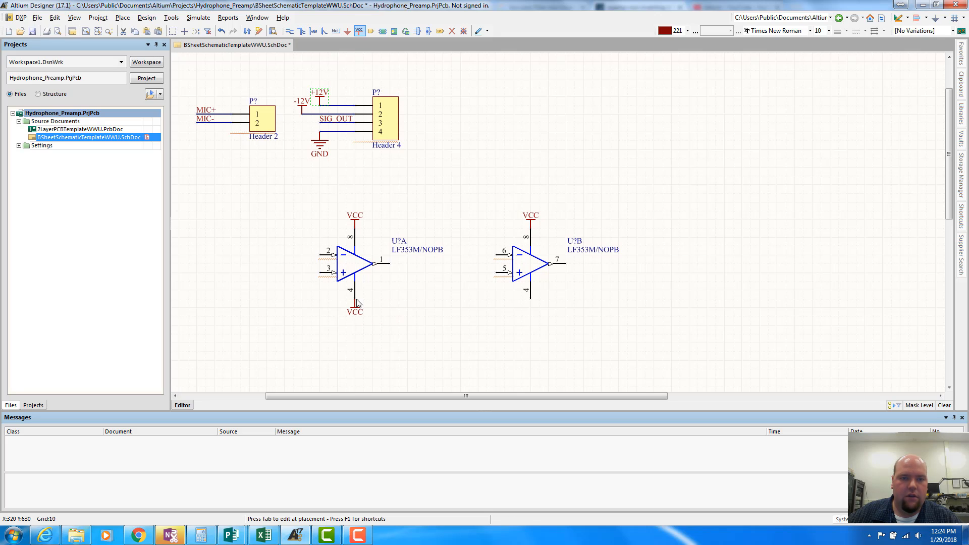
pyautogui.click(531, 307)
pyautogui.press('Escape')
# Rename the power port nets on pin 8 of U?A and U?B as +12V.
pyautogui.doubleClick(355, 217)
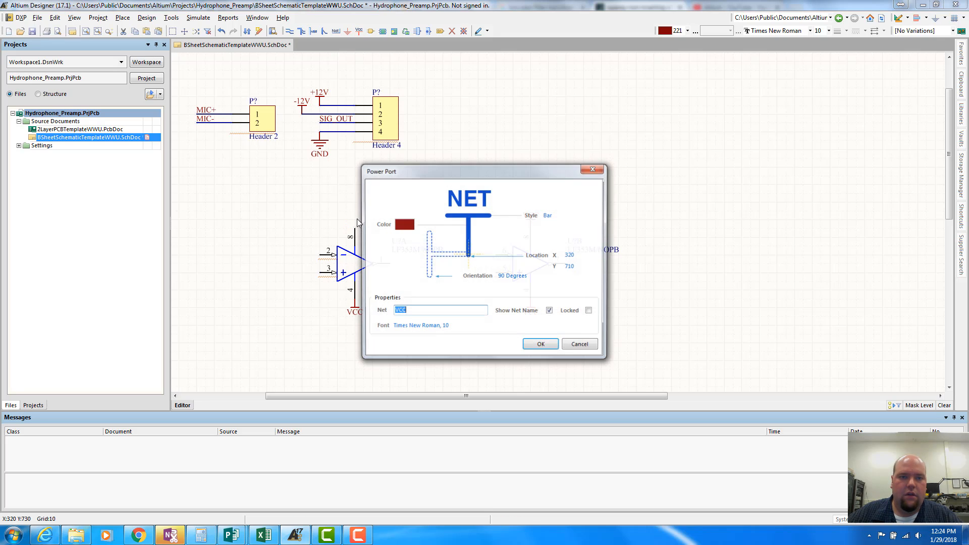
pyautogui.write('+12')
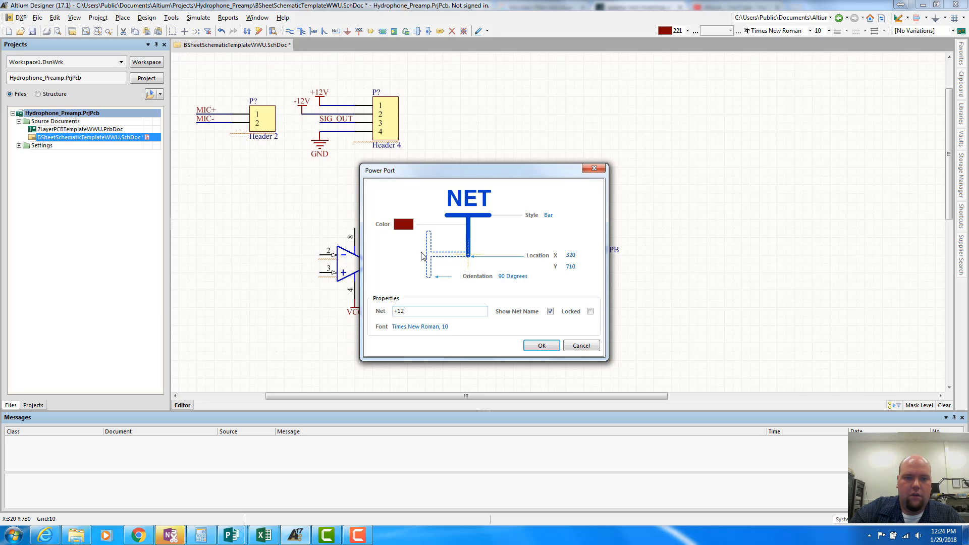
pyautogui.write('V')
pyautogui.press('Return')
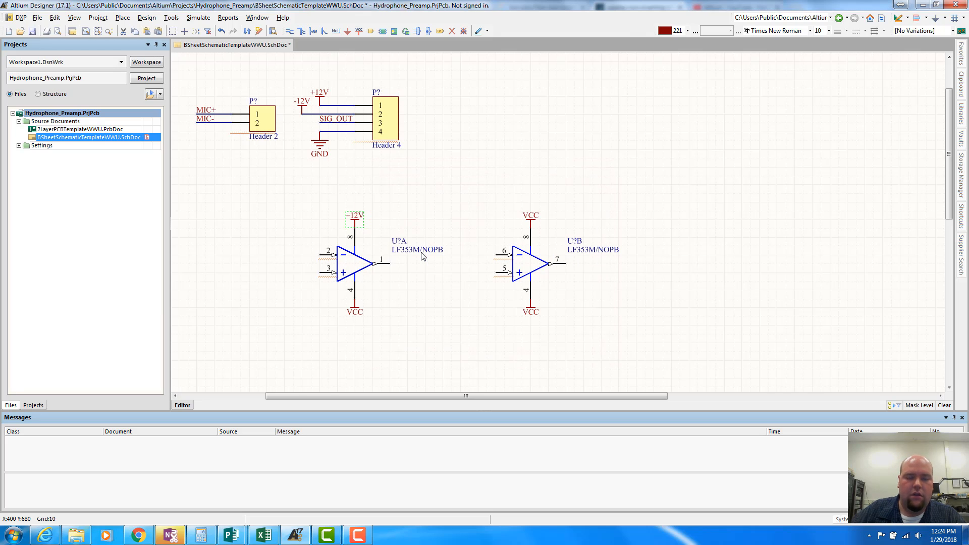
pyautogui.doubleClick(529, 219)
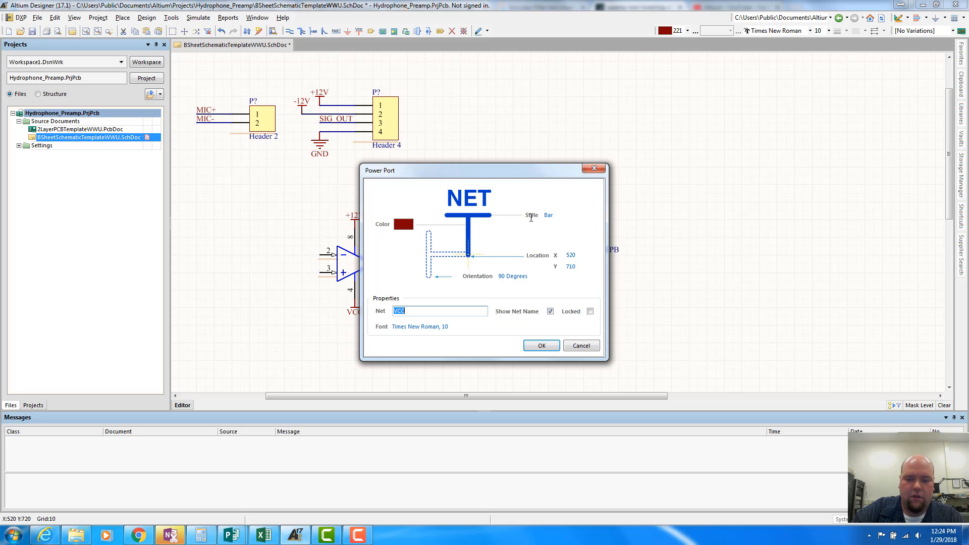
pyautogui.write('+12V')
pyautogui.press('Return')
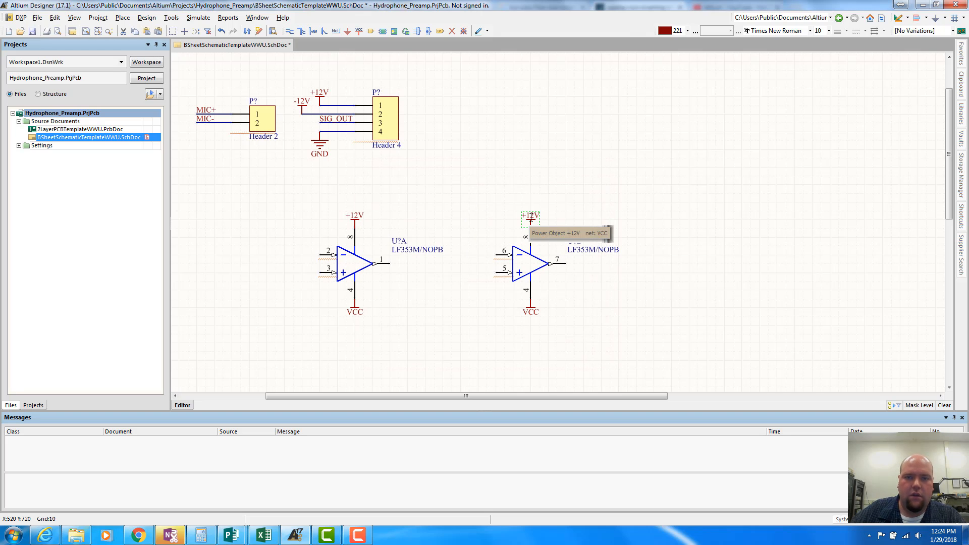
# Rename the power port nets on pin 4 of U?A and U?B as -12V.
pyautogui.doubleClick(354, 313)
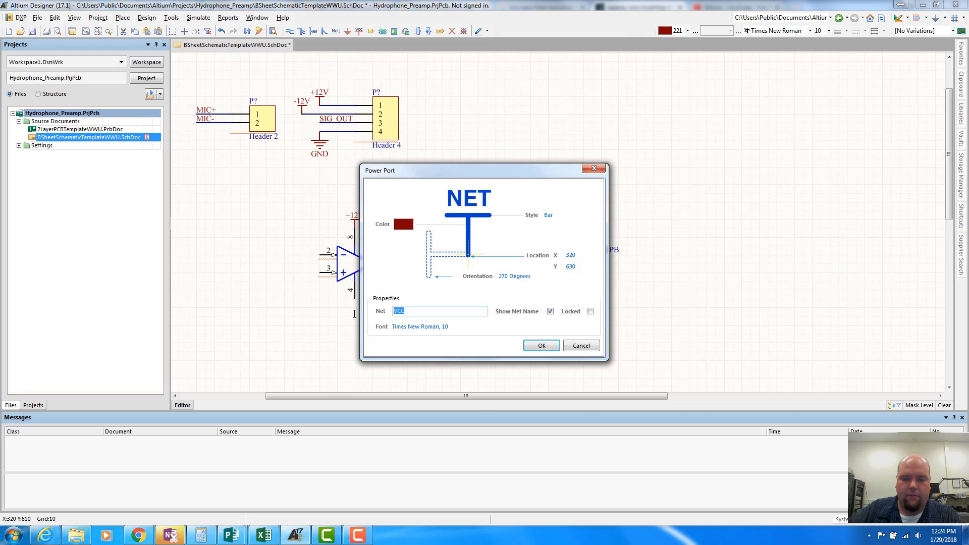
pyautogui.write('=')
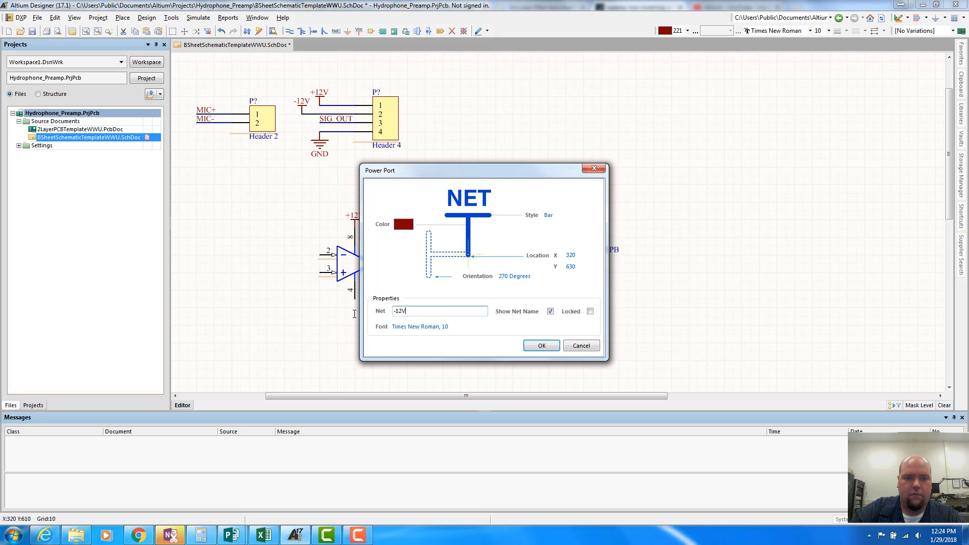
pyautogui.press('Return')
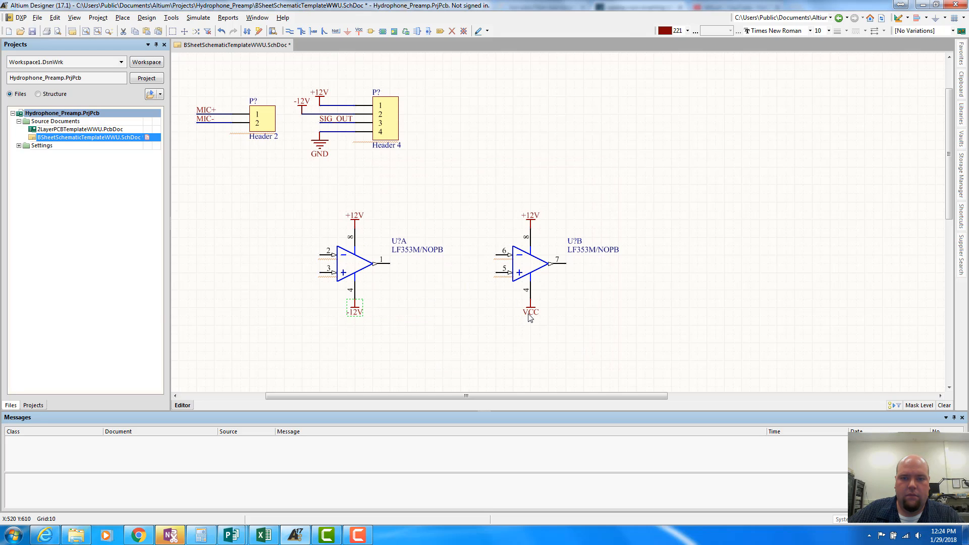
pyautogui.doubleClick(529, 315)
pyautogui.write('-12V')
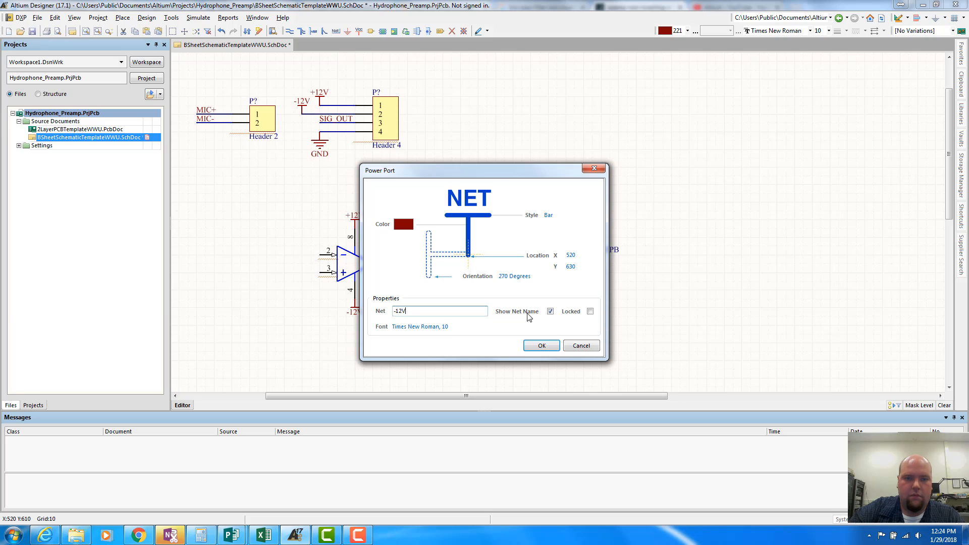
pyautogui.press('Return')
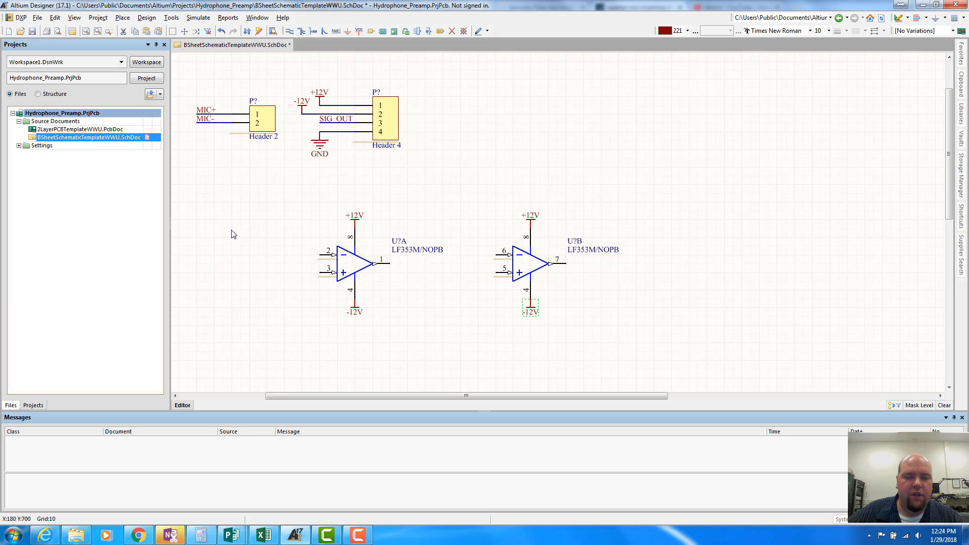
# Select the Res3 resistor with the J1-0603 footprint from the Miscellaneous Devices.IntLib library.
pyautogui.click(962, 116)
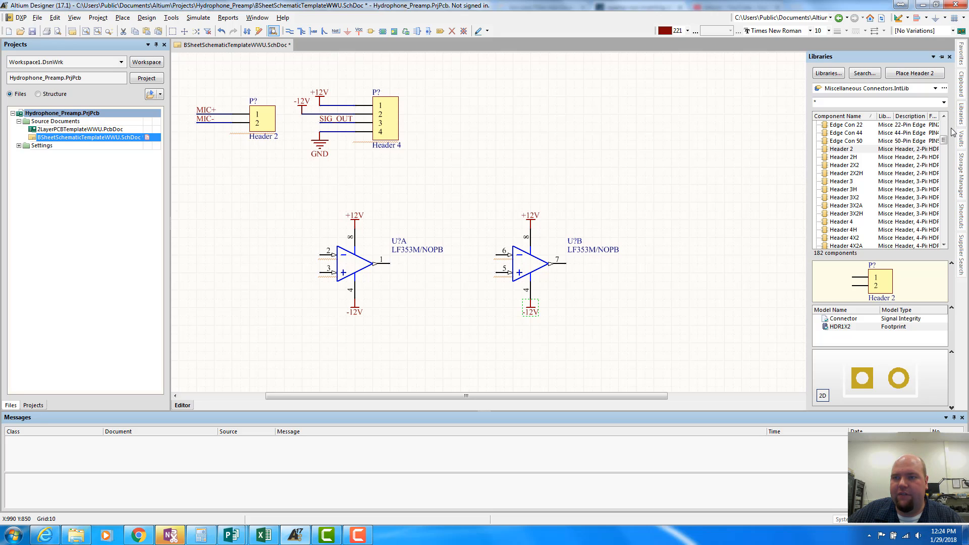
pyautogui.moveTo(943, 142); pyautogui.dragTo(944, 162)
pyautogui.moveTo(945, 194); pyautogui.dragTo(942, 119)
pyautogui.click(929, 90)
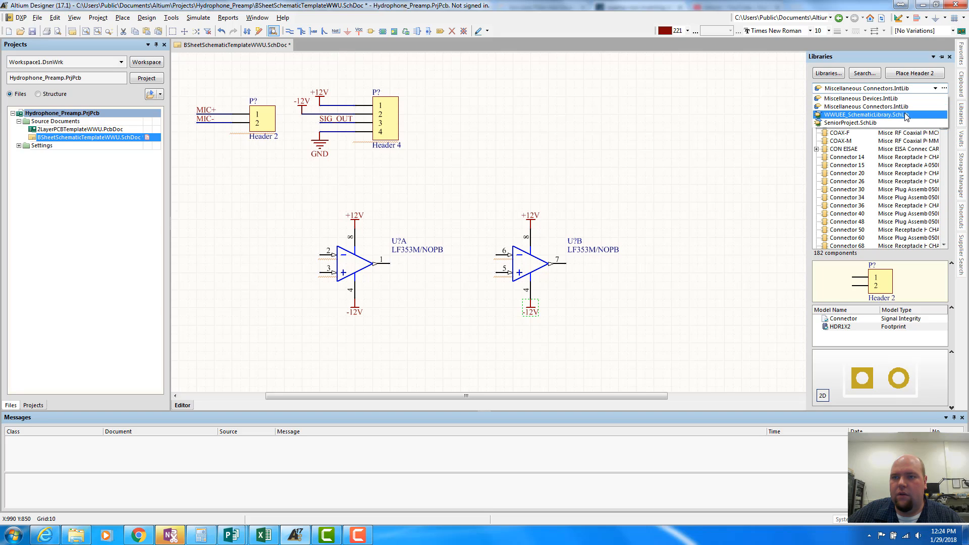
pyautogui.click(889, 99)
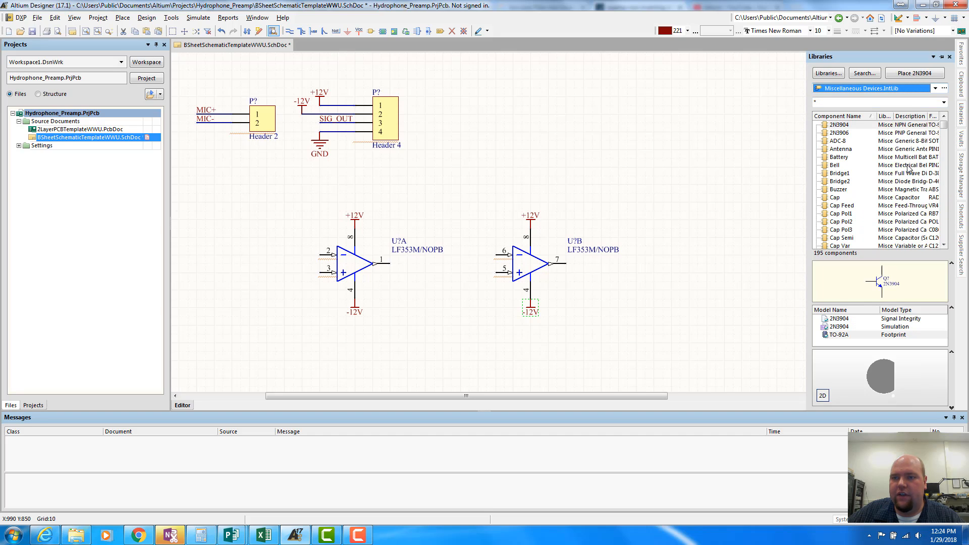
pyautogui.moveTo(942, 124); pyautogui.dragTo(949, 208)
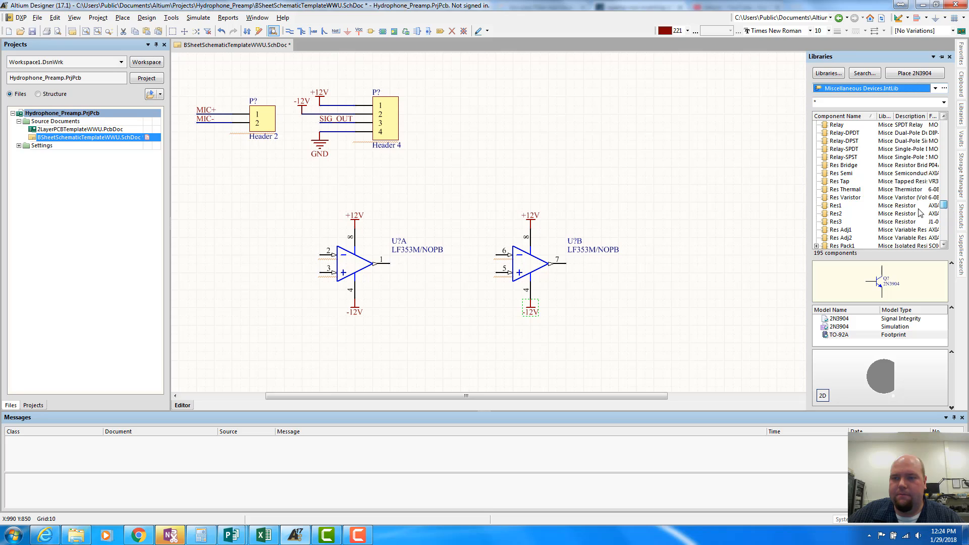
pyautogui.click(848, 223)
pyautogui.click(839, 335)
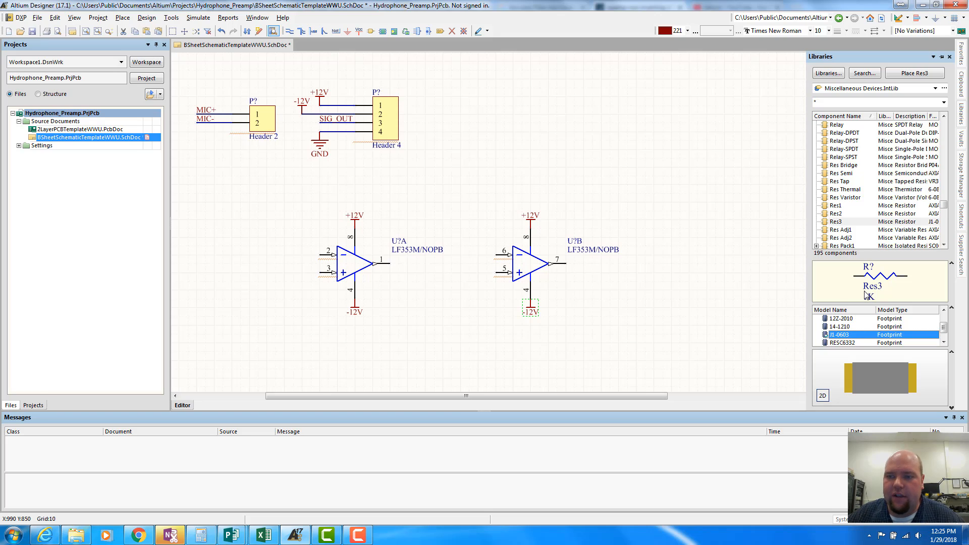
# Place three Res3 resistors around U?A: one vertical below pin 3, one horizontal before pin 2 and one horizontal above the op-amp.
pyautogui.rightClick(843, 337)
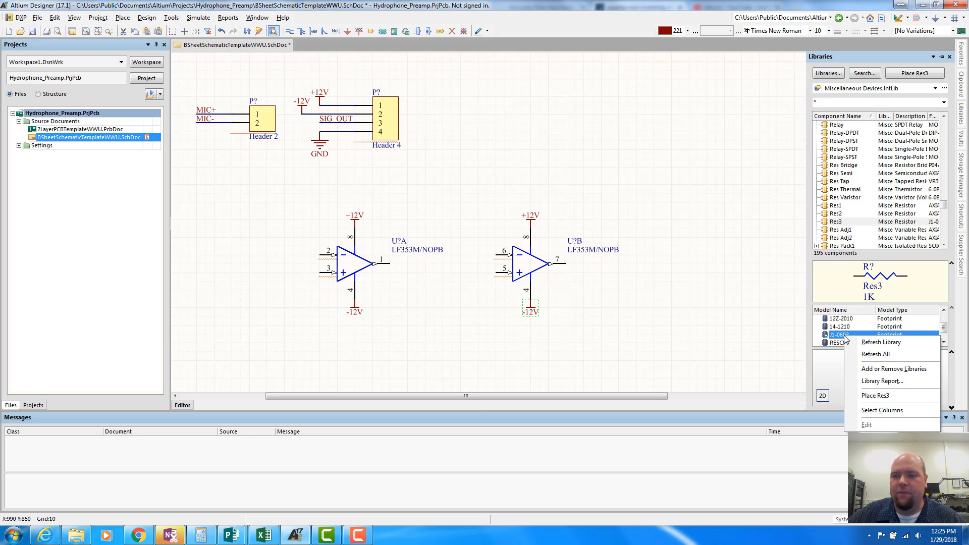
pyautogui.click(873, 398)
pyautogui.press('space')
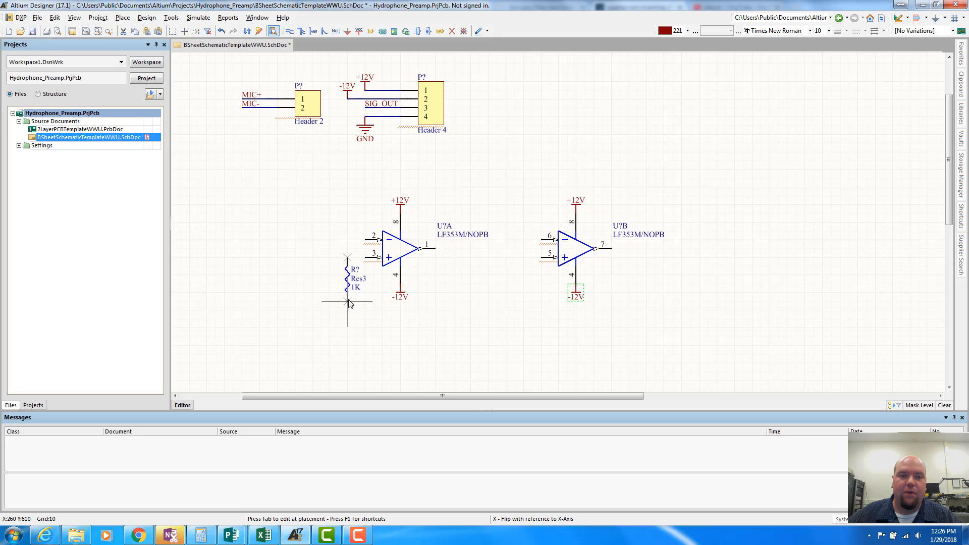
pyautogui.click(348, 302)
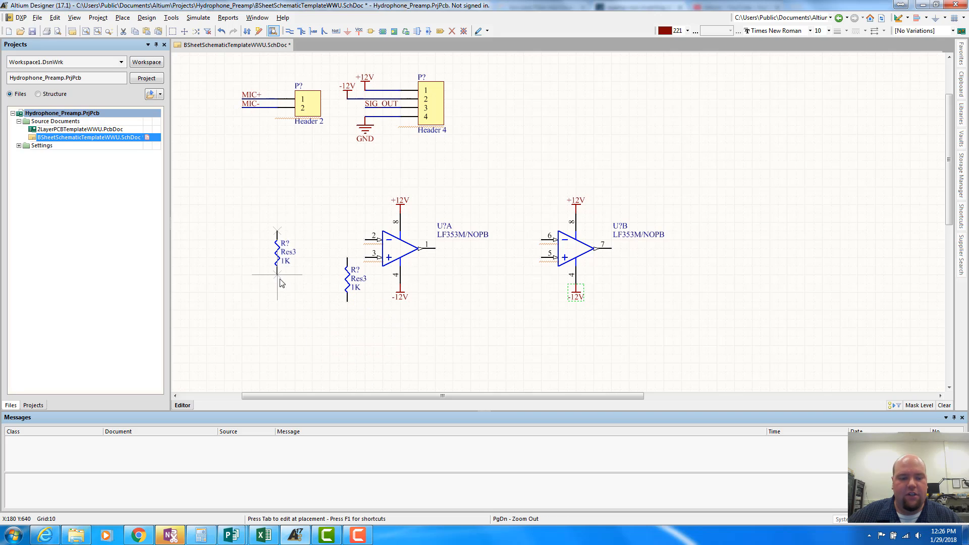
pyautogui.press('space')
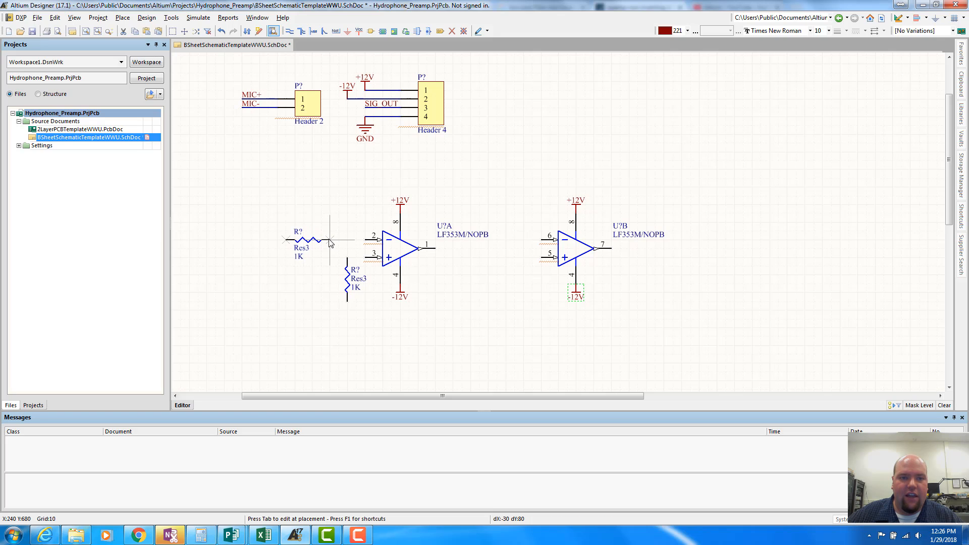
pyautogui.click(328, 241)
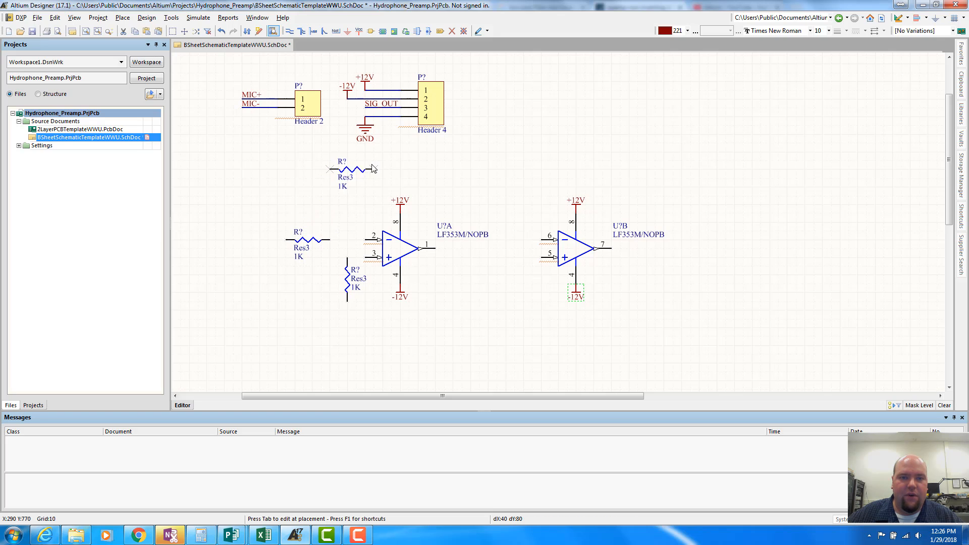
pyautogui.press('Left')
pyautogui.click(410, 187)
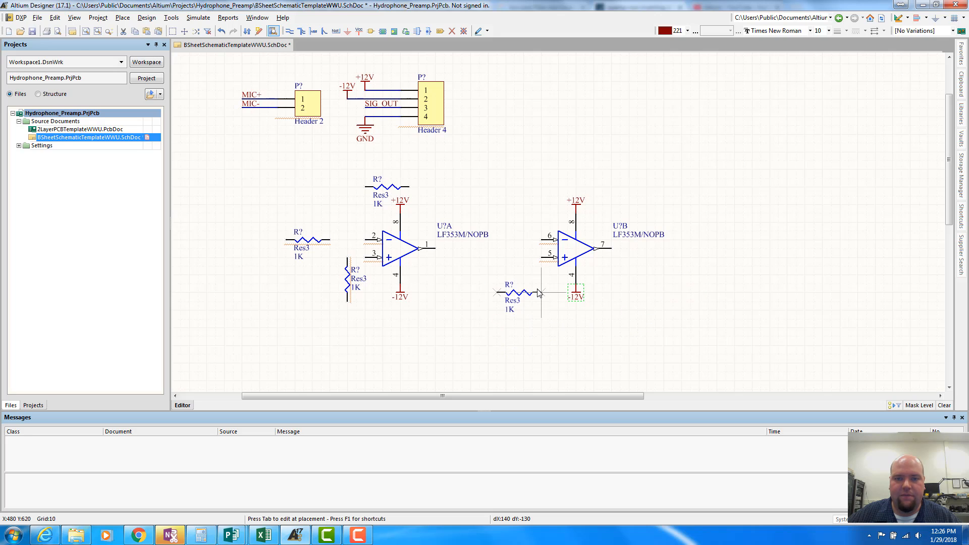
# Place two horizontal Res3 resistors for U?B, one before pin 6 and one above the op-amp, and end the placement.
pyautogui.press('Up')
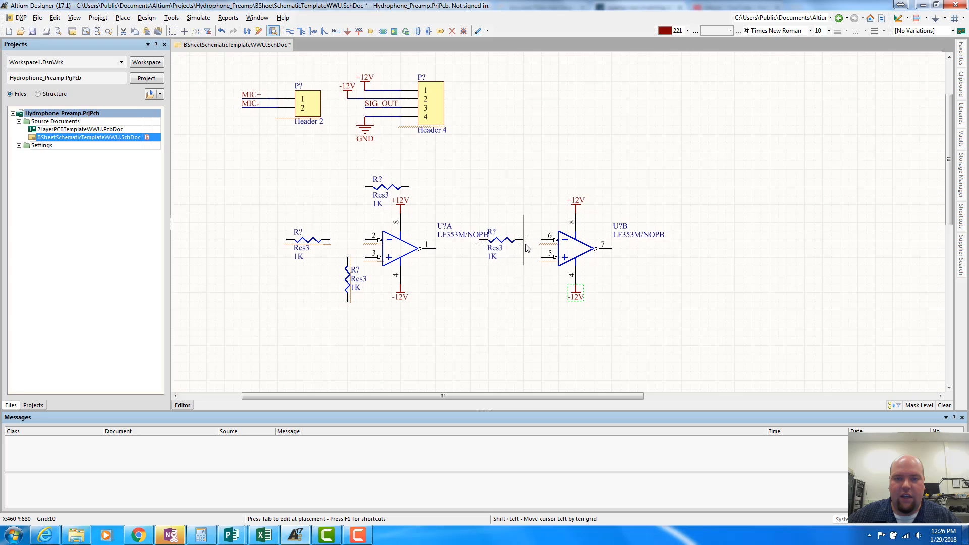
pyautogui.click(525, 244)
pyautogui.click(597, 170)
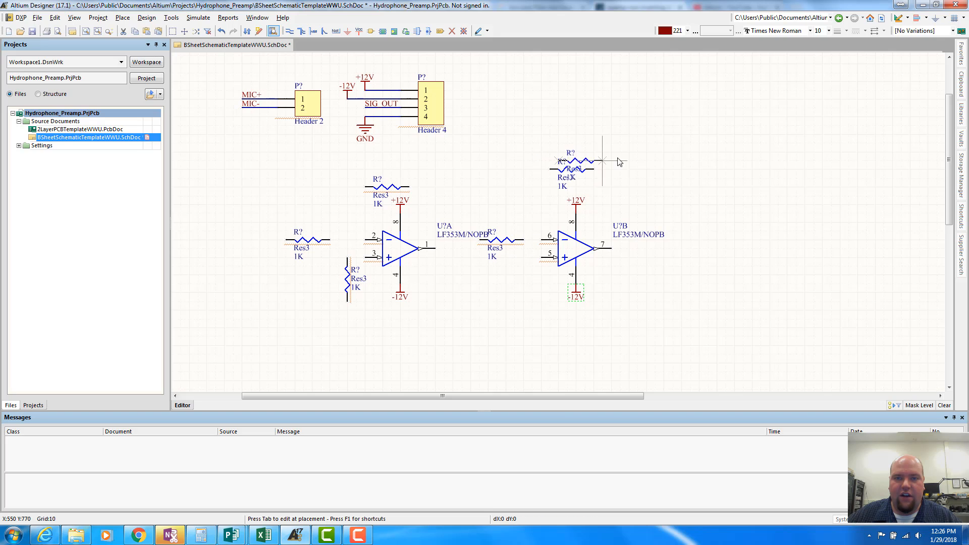
pyautogui.rightClick(722, 158)
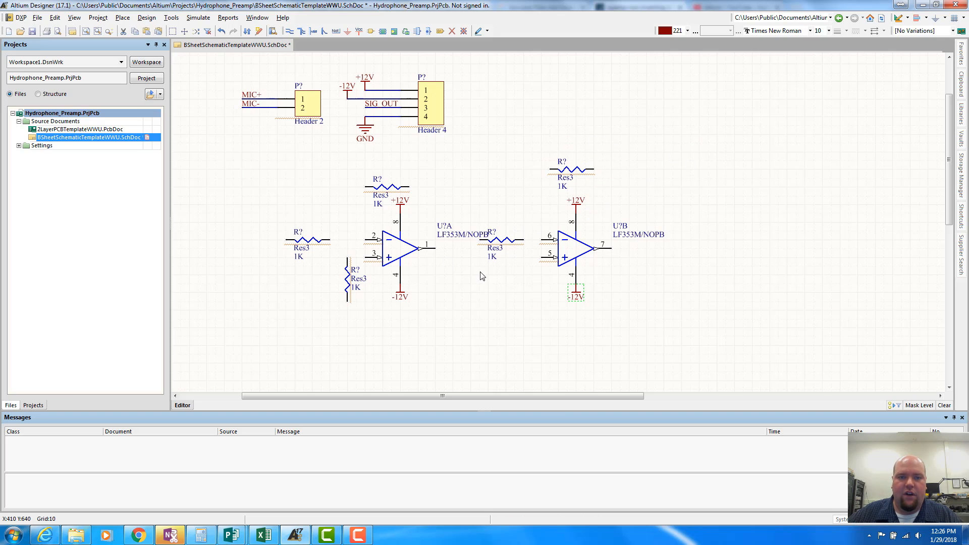
# Move U?B together with its +12V and -12V power ports about 80 units further away from U?A.
pyautogui.moveTo(566, 257); pyautogui.dragTo(542, 259)
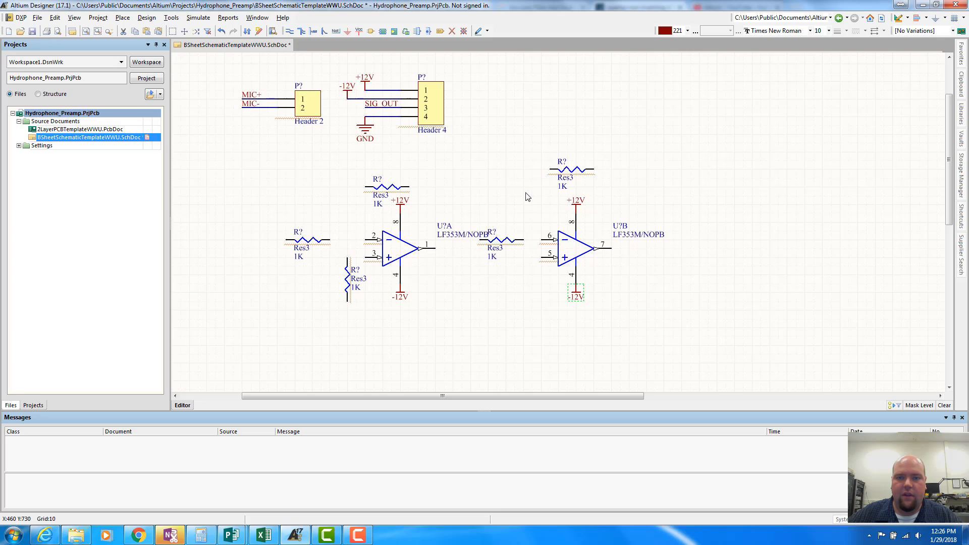
pyautogui.click(596, 270)
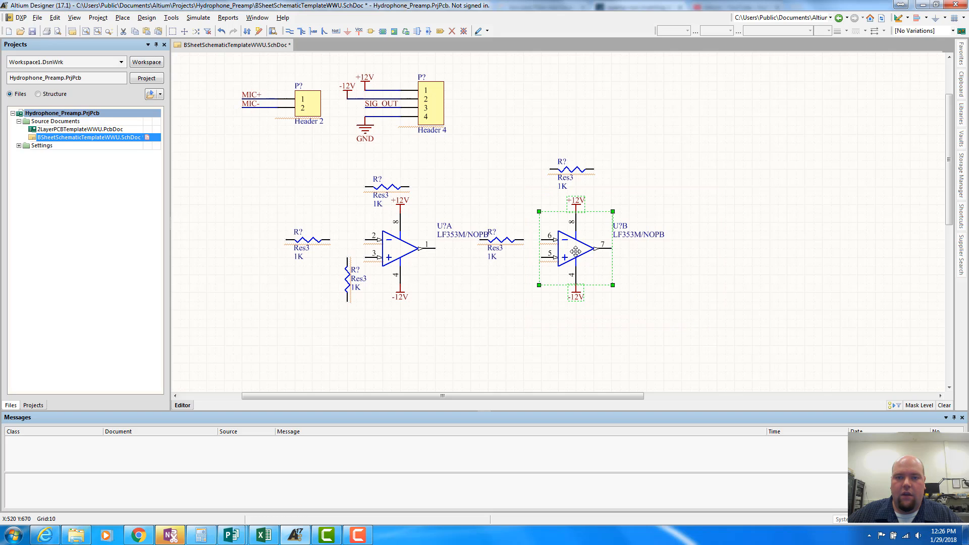
pyautogui.moveTo(611, 248); pyautogui.dragTo(679, 248)
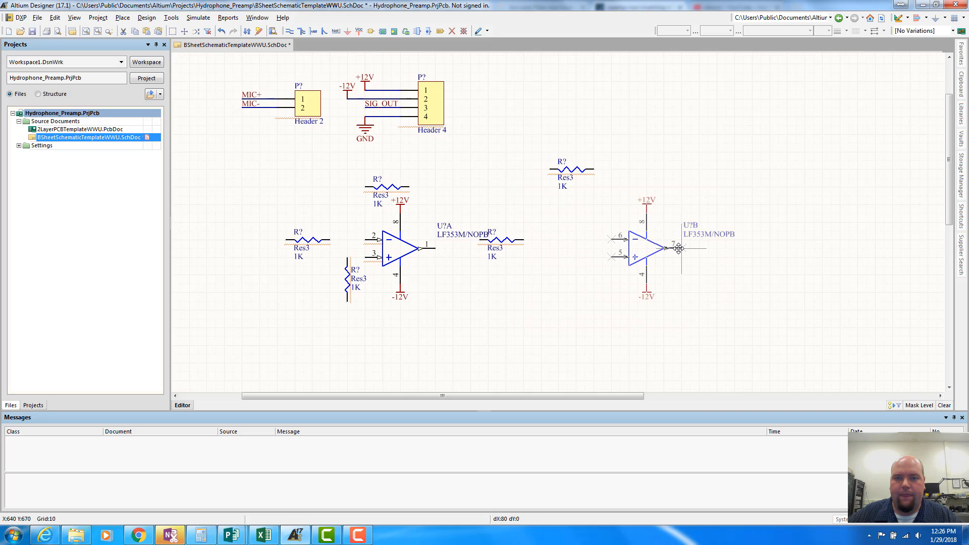
# Realign U?B and its two resistors so the input resistor is level with pin 6 and the feedback resistor sits just above the +12V port.
pyautogui.moveTo(506, 245)
pyautogui.mouseDown()
pyautogui.moveTo(557, 241)
pyautogui.moveTo(550, 249)
pyautogui.mouseUp()
pyautogui.moveTo(611, 258)
pyautogui.mouseDown()
pyautogui.moveTo(612, 269)
pyautogui.moveTo(586, 269)
pyautogui.mouseUp()
pyautogui.moveTo(554, 172); pyautogui.dragTo(605, 167)
pyautogui.moveTo(655, 258); pyautogui.dragTo(682, 258)
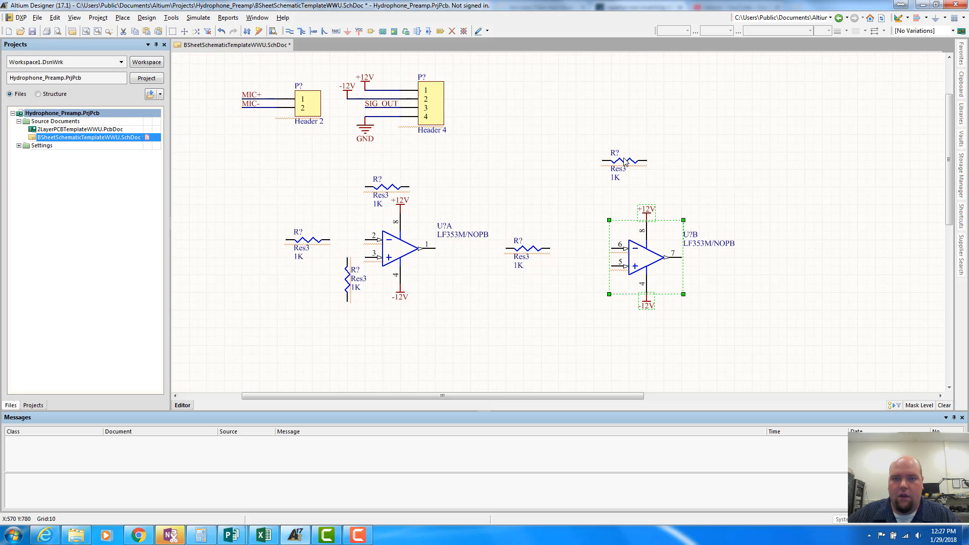
pyautogui.moveTo(647, 161); pyautogui.dragTo(656, 186)
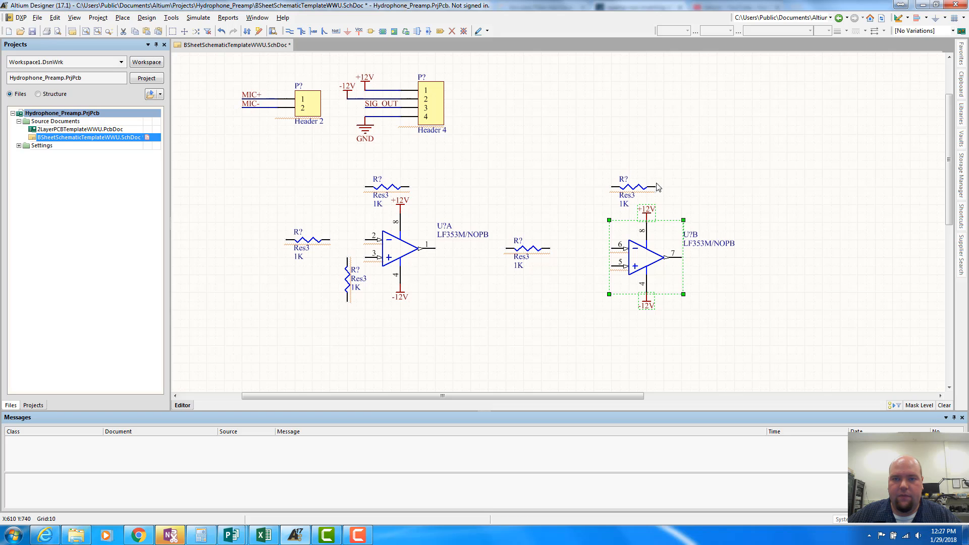
pyautogui.click(696, 164)
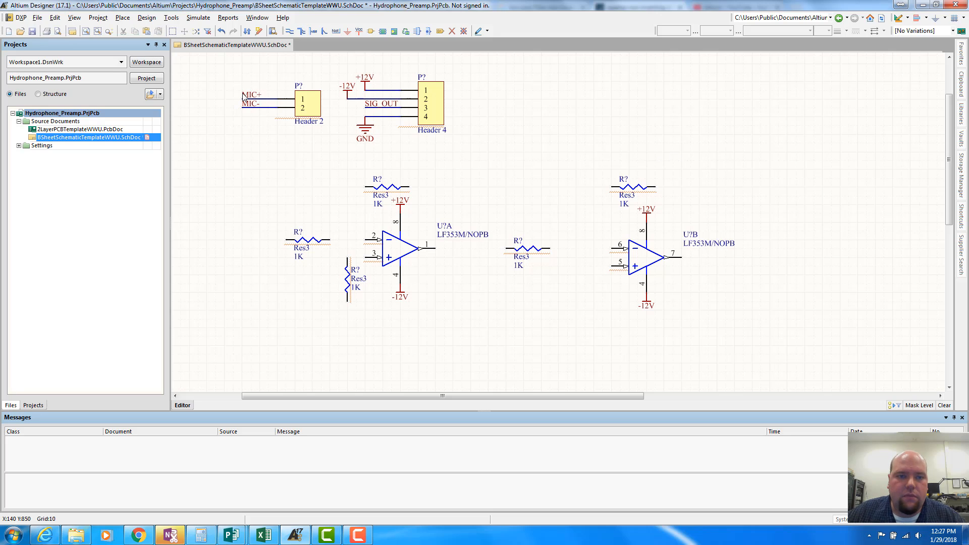
# Set the value of the vertical resistor below U?A's pin 3 to 2M.
pyautogui.doubleClick(357, 284)
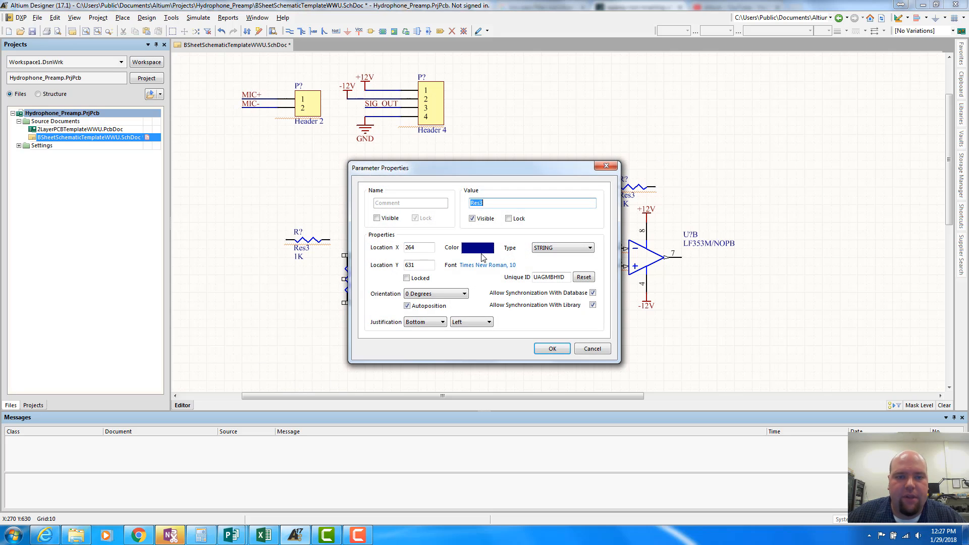
pyautogui.click(593, 349)
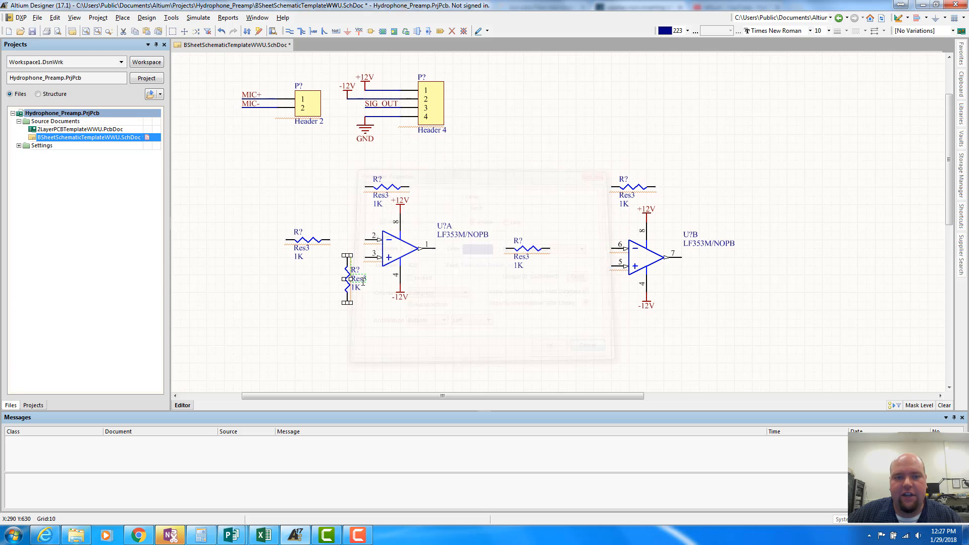
pyautogui.doubleClick(360, 292)
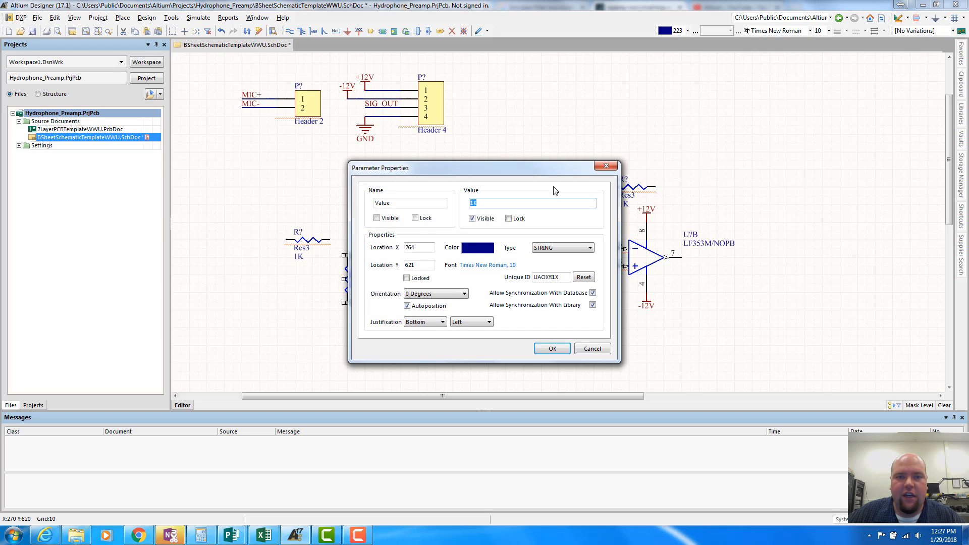
pyautogui.write('2M')
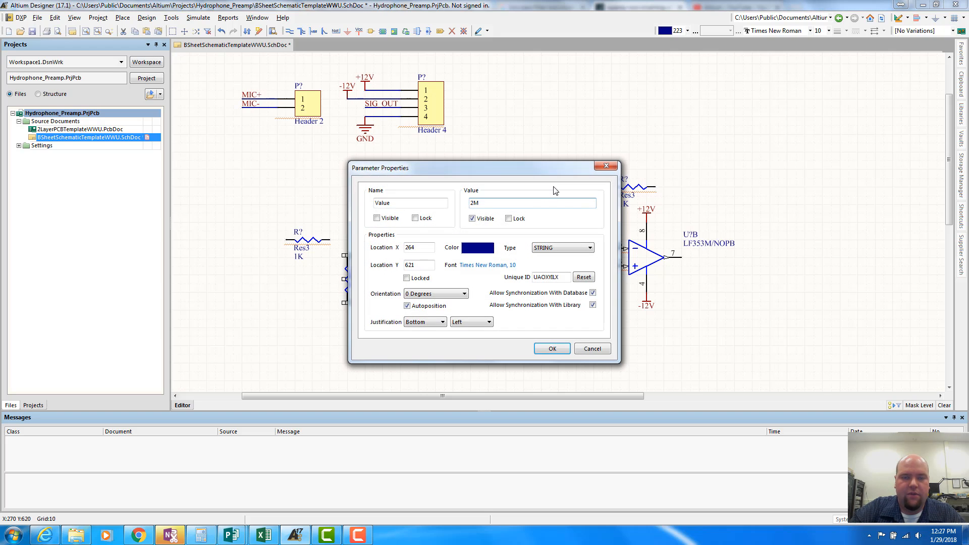
pyautogui.press('Return')
# Set the value of the feedback resistor above U?A to 10k.
pyautogui.scroll(1, 552, 190)
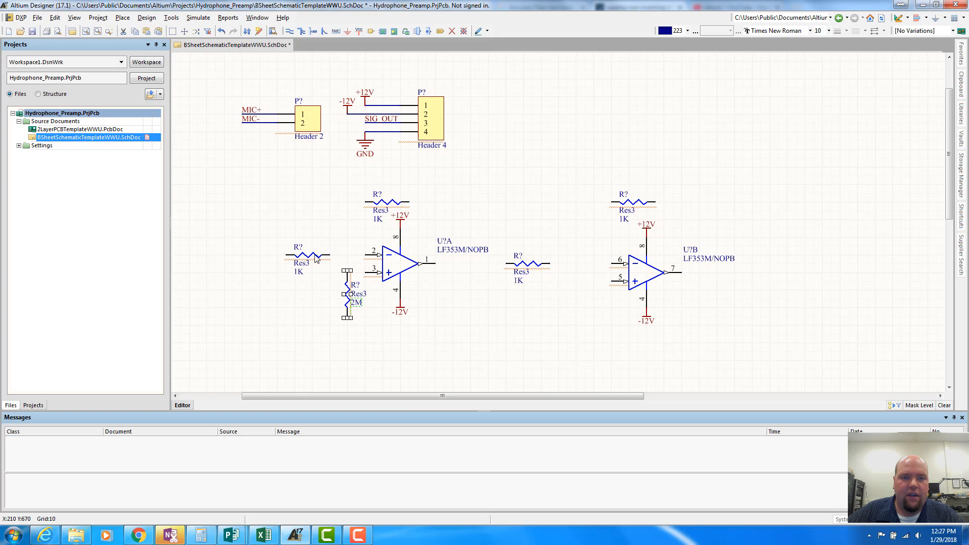
pyautogui.doubleClick(379, 219)
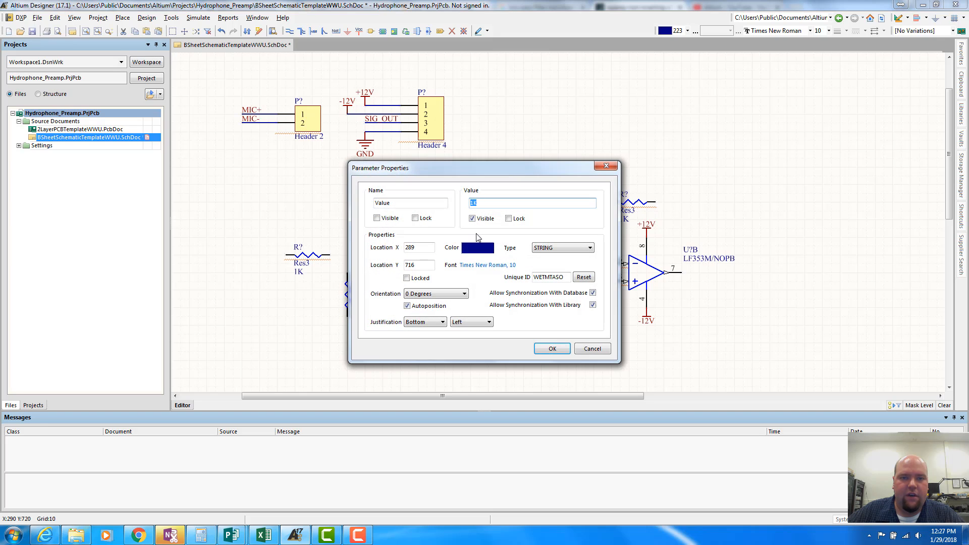
pyautogui.write('10')
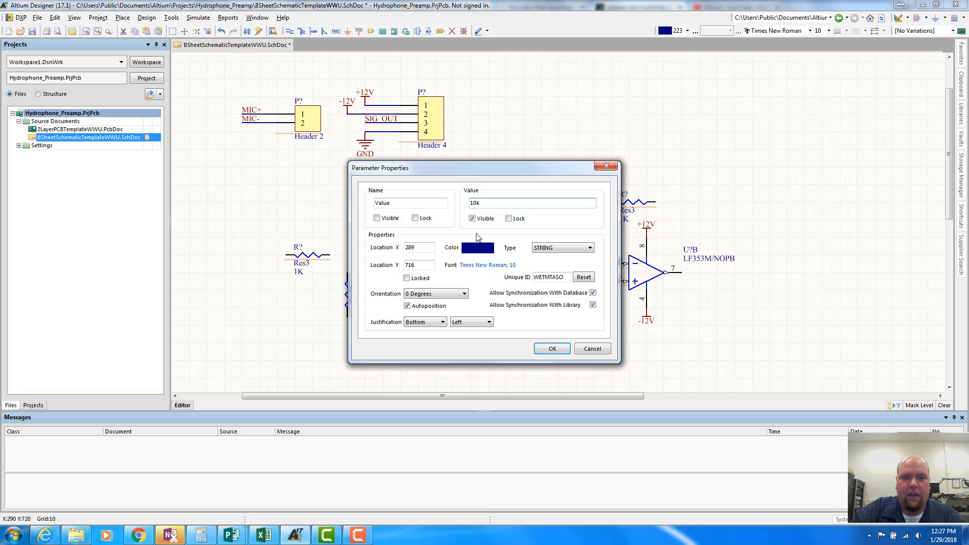
pyautogui.write('k')
pyautogui.click(549, 349)
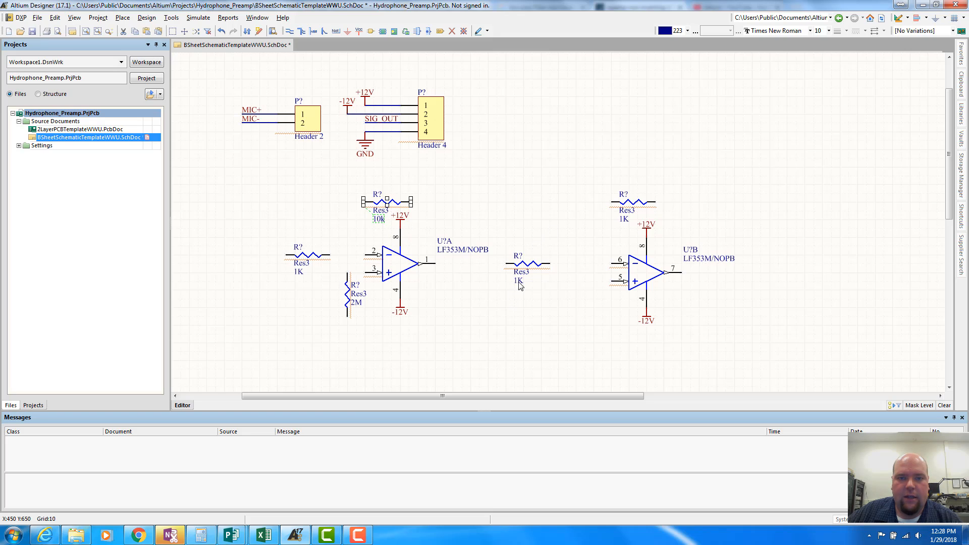
# Shift U?B's input resistor slightly closer to pin 6 and set the feedback resistor above U?B to 10k.
pyautogui.moveTo(517, 264); pyautogui.dragTo(525, 264)
pyautogui.doubleClick(625, 220)
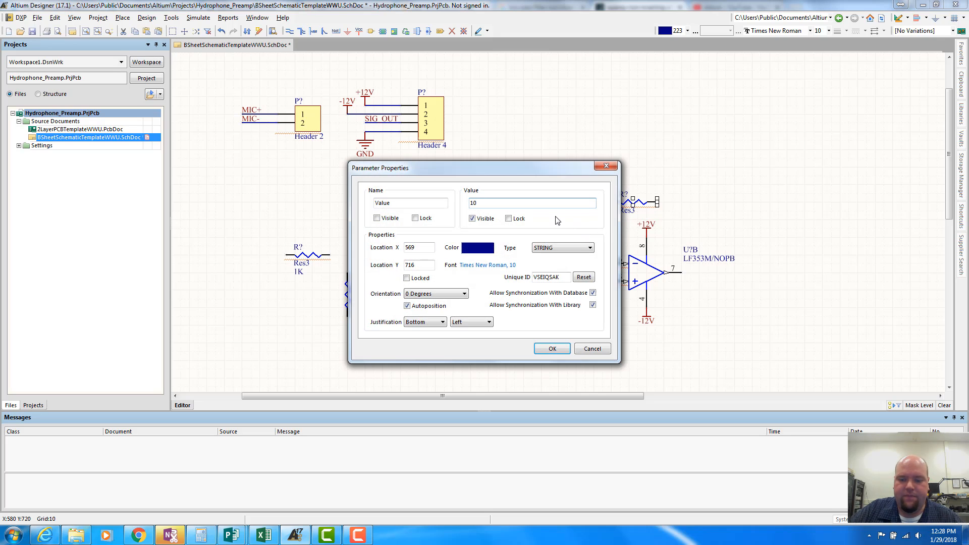
pyautogui.press('Return')
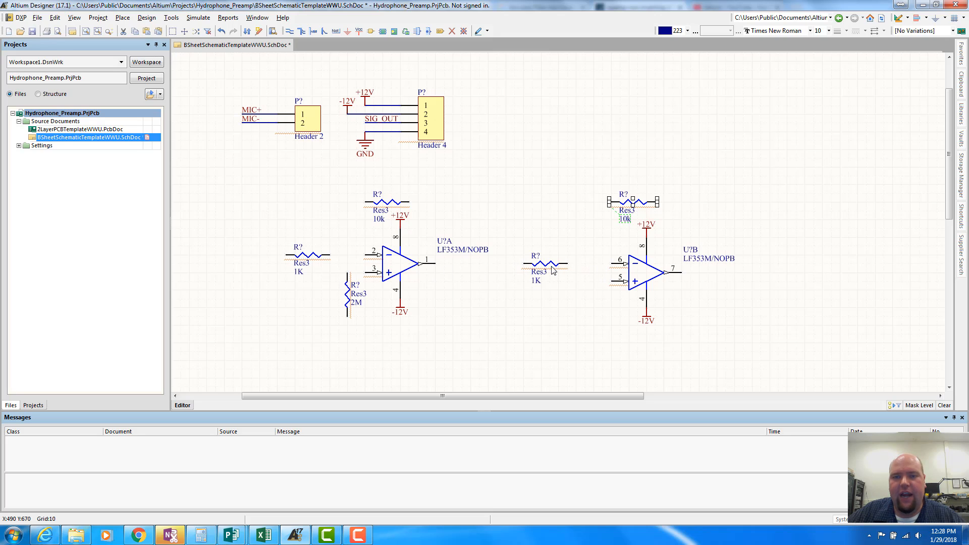
# Move U?B's 1K input resistor one grid step farther from pin 6 and place a GND port under the 2M resistor.
pyautogui.moveTo(541, 269); pyautogui.dragTo(533, 269)
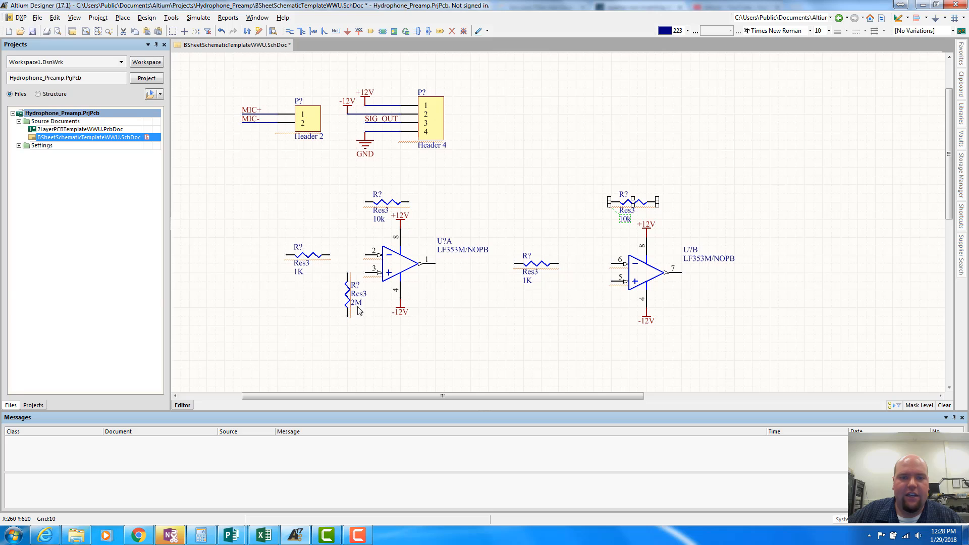
pyautogui.click(347, 30)
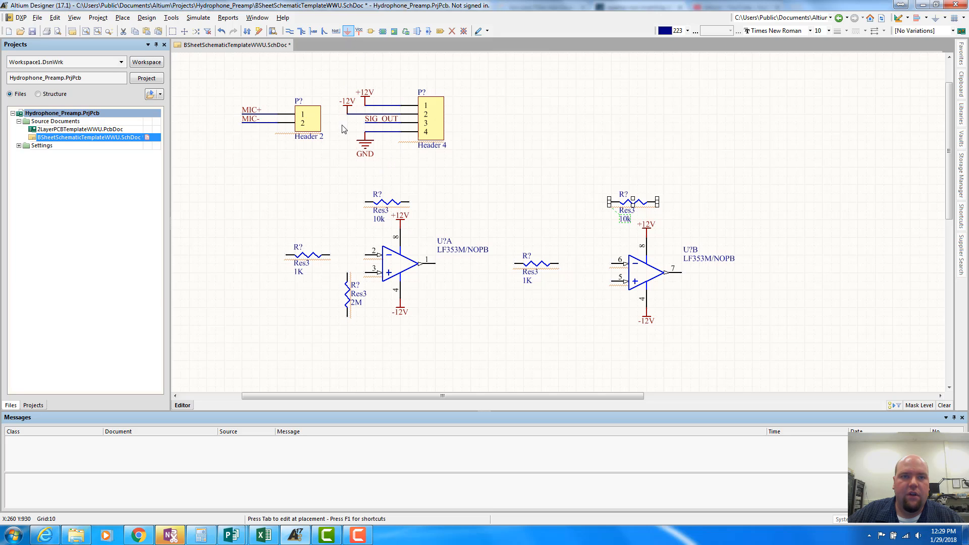
pyautogui.click(347, 340)
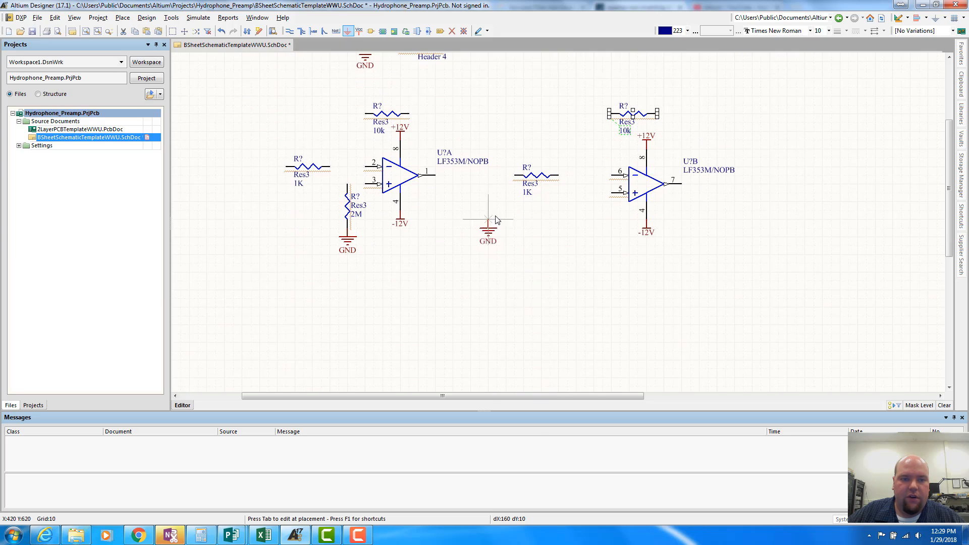
pyautogui.press('Escape')
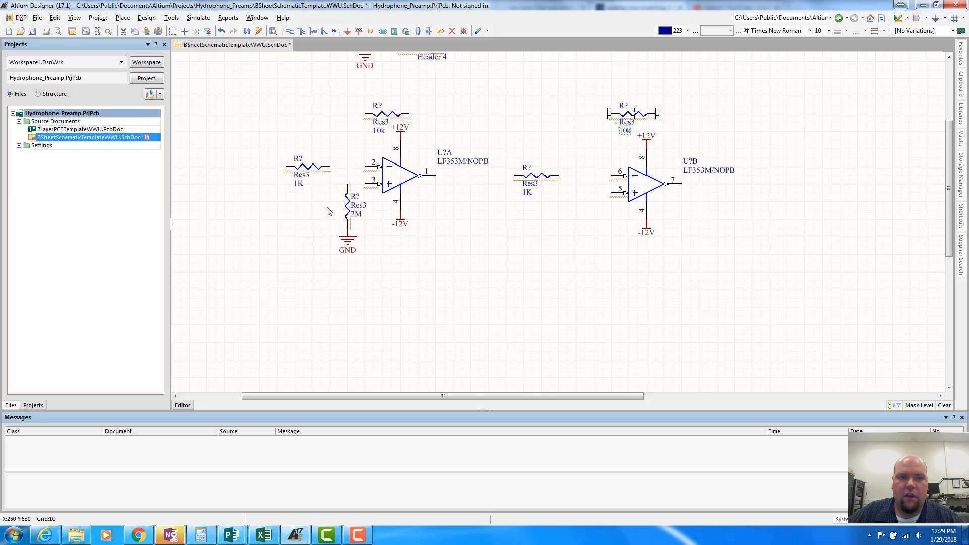
# Place GND ports at the outer end of U?A's 1K input resistor and at U?B's pin 5.
pyautogui.click(348, 30)
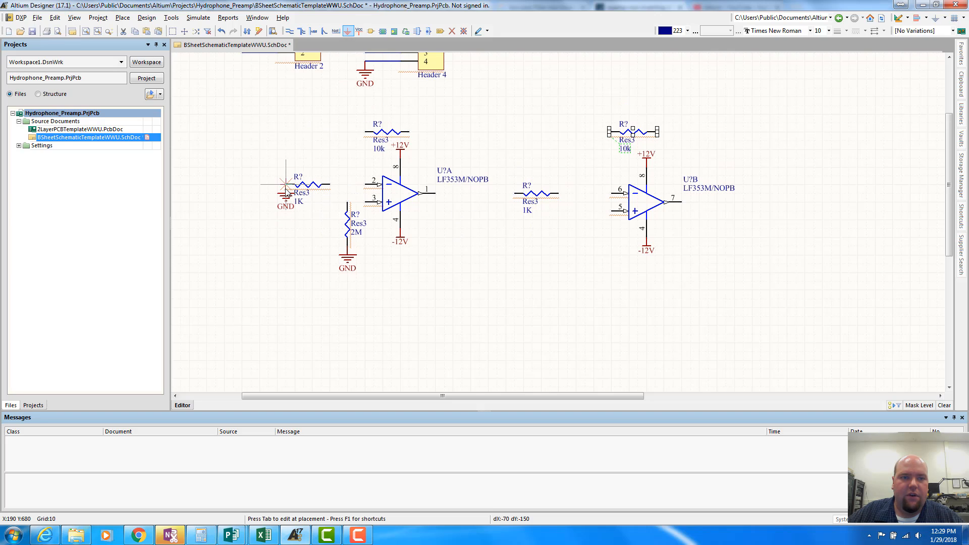
pyautogui.click(285, 185)
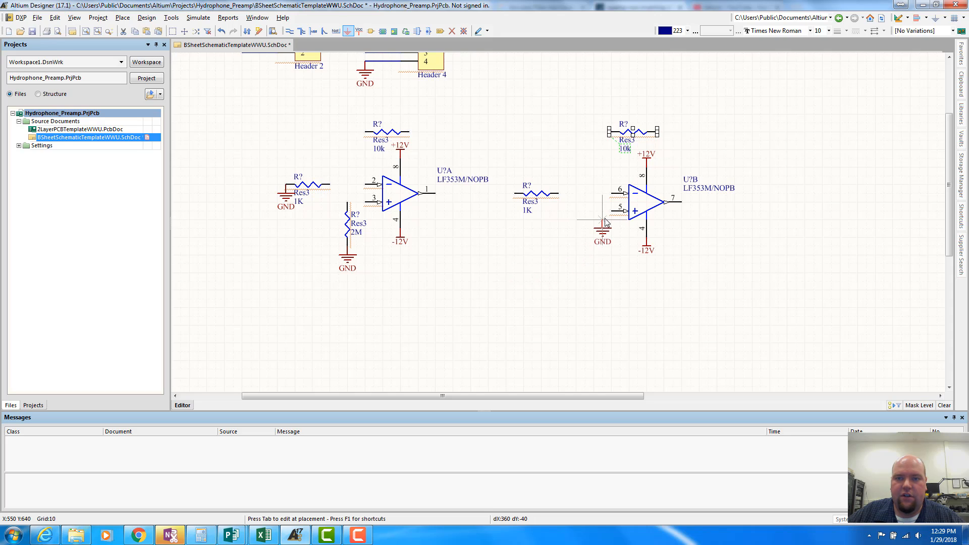
pyautogui.click(611, 220)
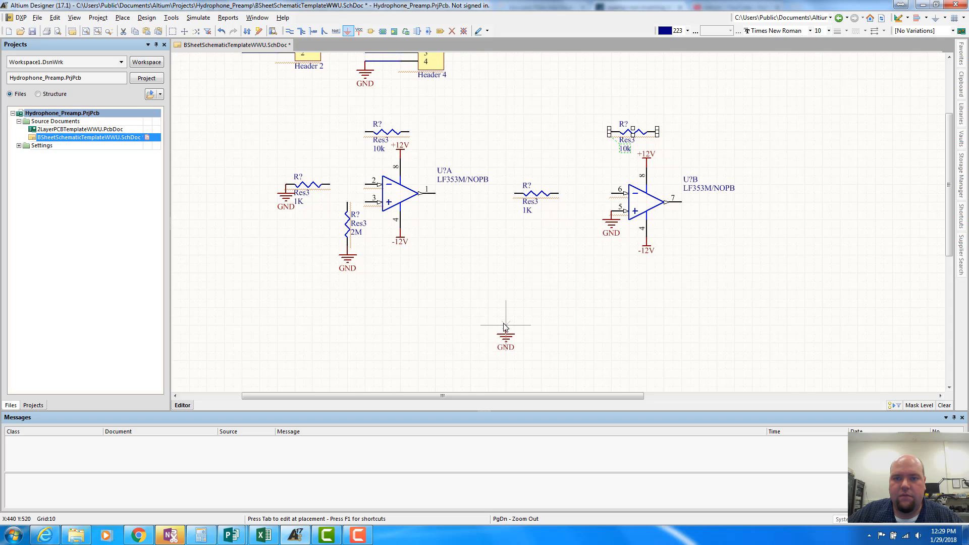
pyautogui.press('Escape')
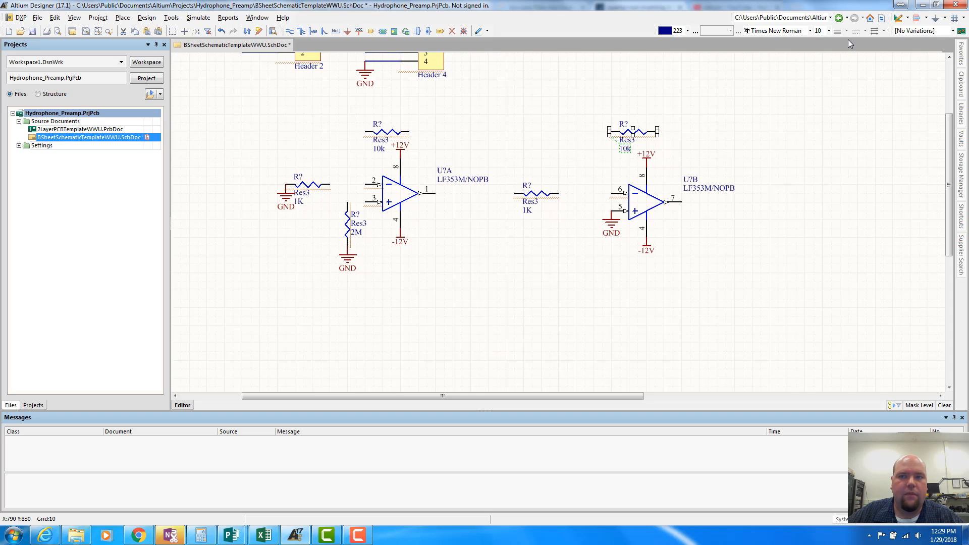
# Pick the Cap Semi component from Miscellaneous Devices.IntLib with the 1608[0603] footprint for placement.
pyautogui.click(964, 110)
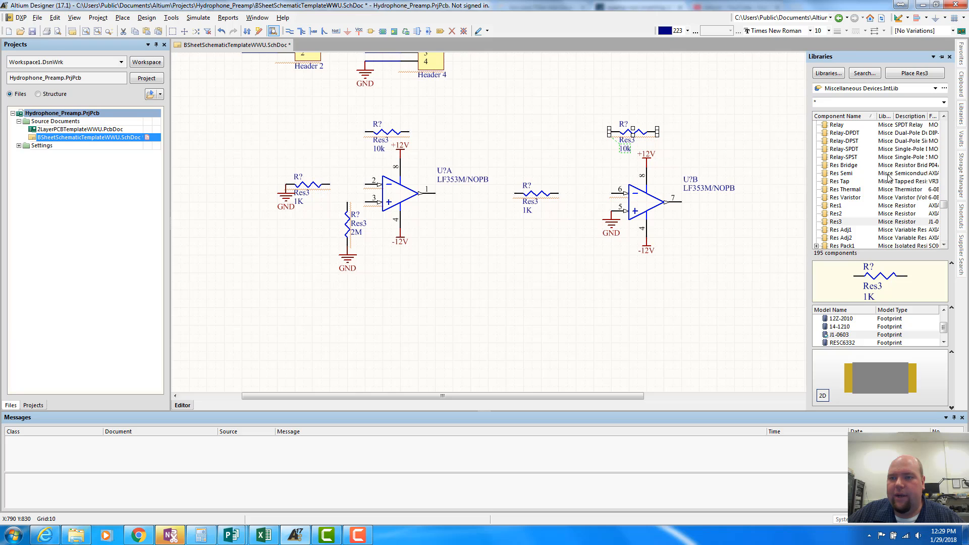
pyautogui.moveTo(944, 211); pyautogui.dragTo(962, 131)
pyautogui.click(847, 158)
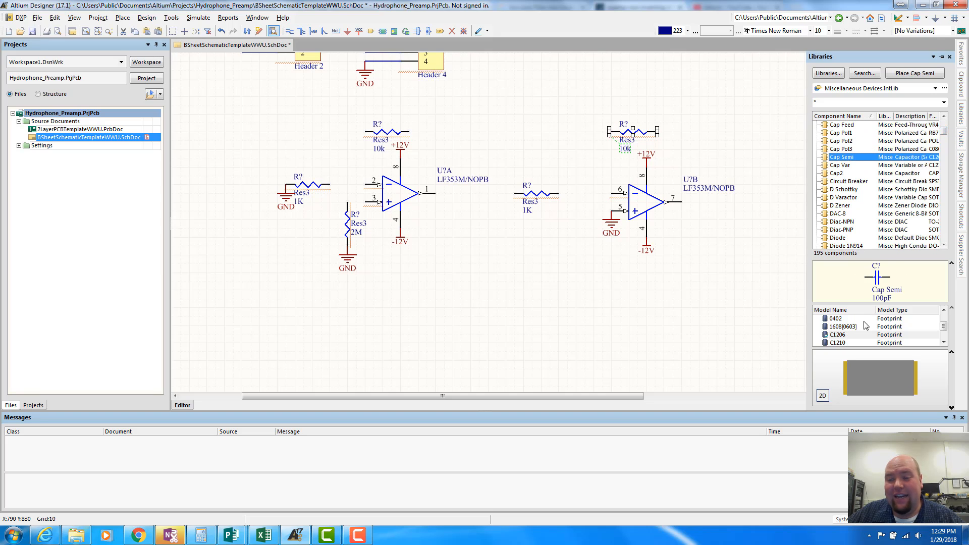
pyautogui.click(943, 342)
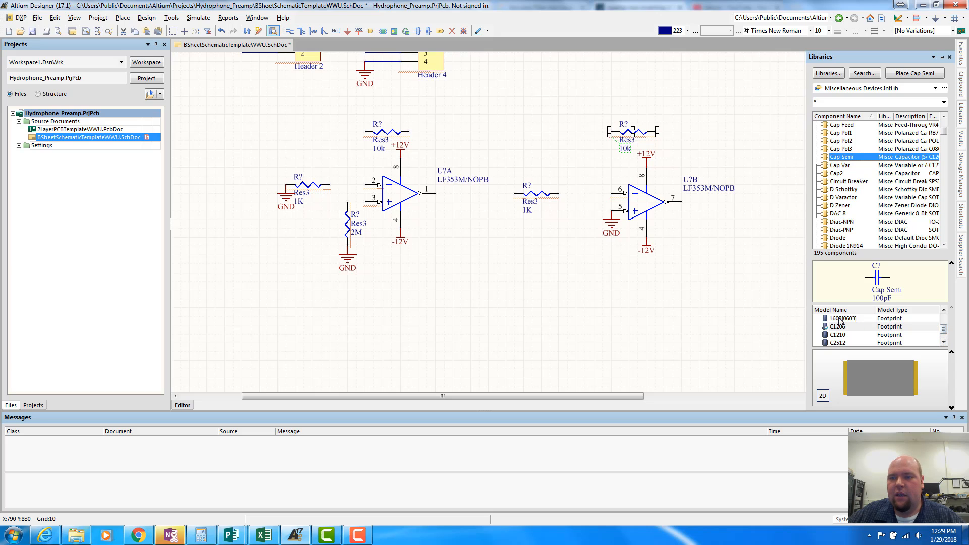
pyautogui.click(943, 309)
pyautogui.click(943, 309)
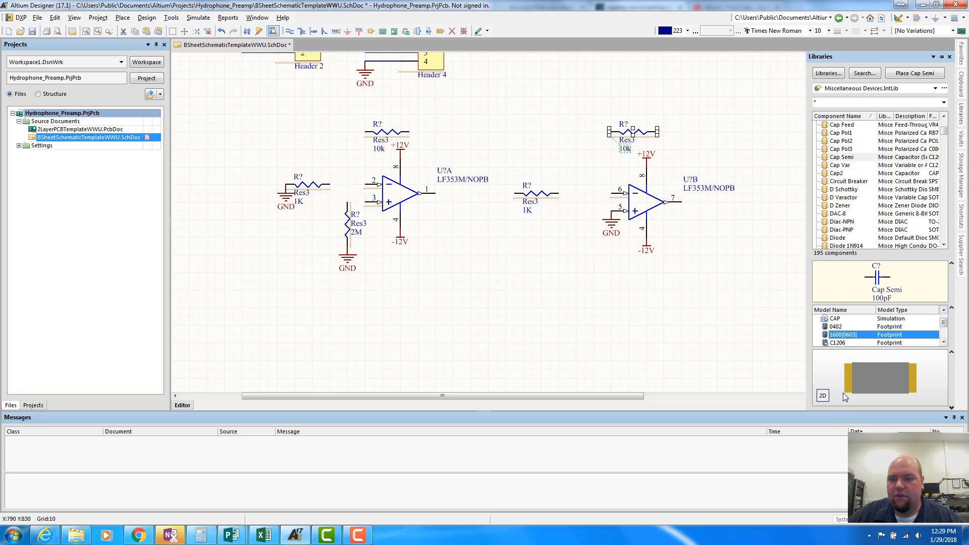
pyautogui.rightClick(856, 342)
pyautogui.click(888, 395)
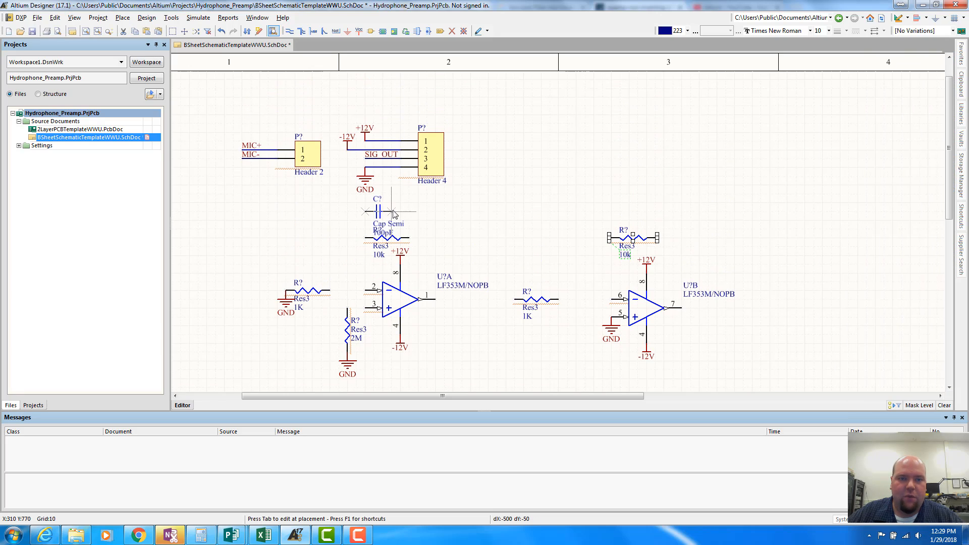
# Place one Cap Semi above U?A's 10k feedback resistor and another between U?B's 1K input resistor and pin 6.
pyautogui.press('Up')
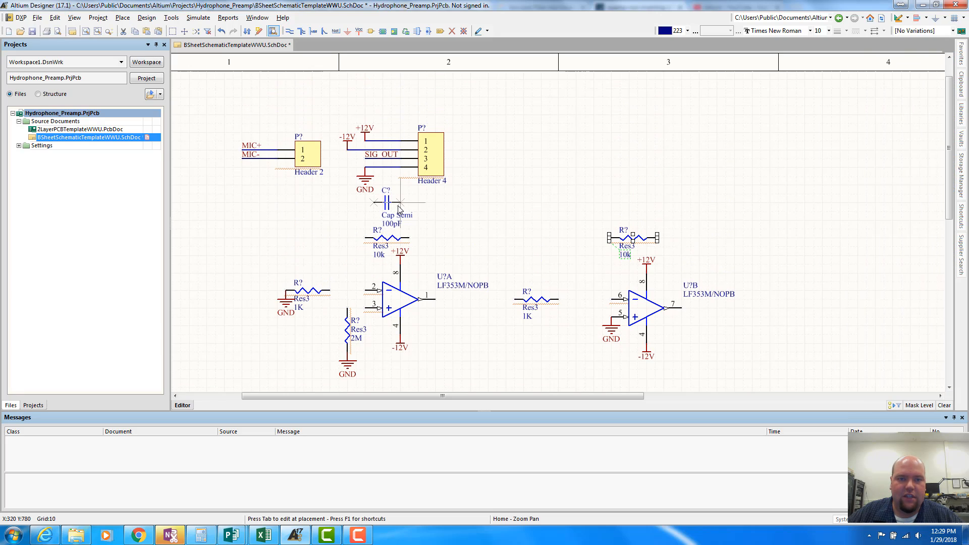
pyautogui.press('Left')
pyautogui.press('Right')
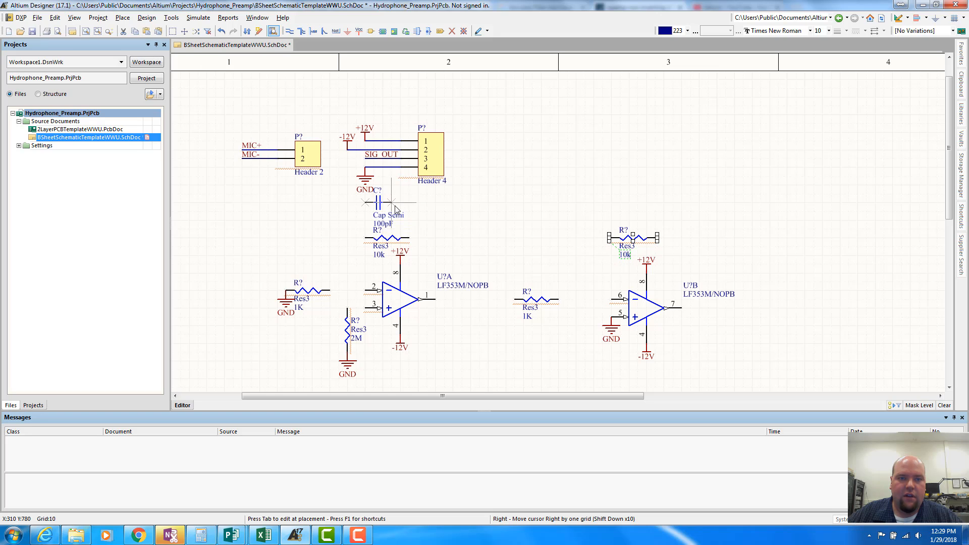
pyautogui.press('Up')
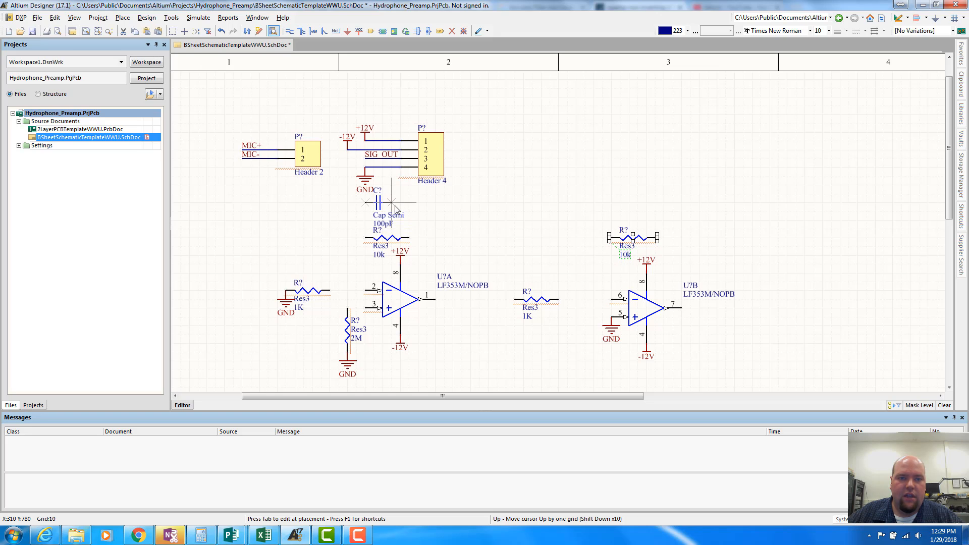
pyautogui.click(395, 207)
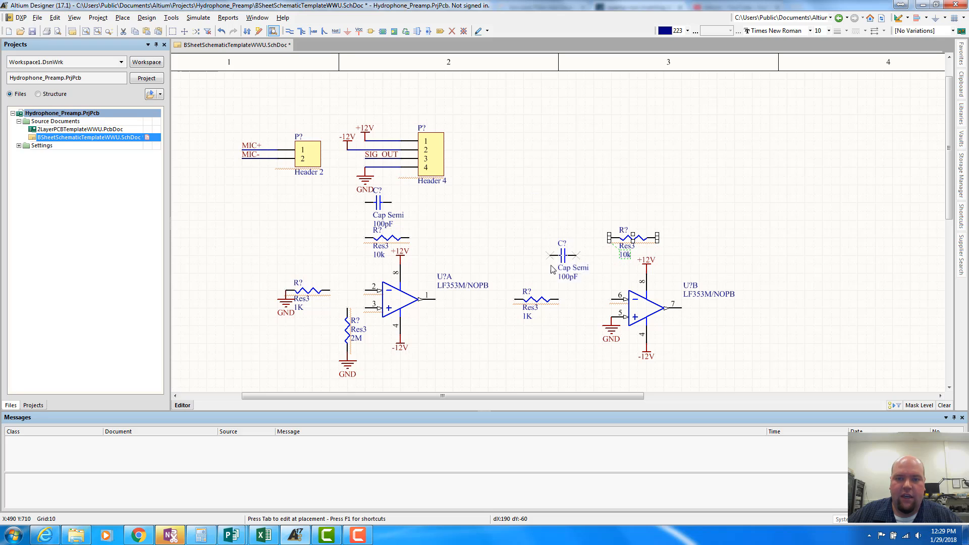
pyautogui.click(566, 303)
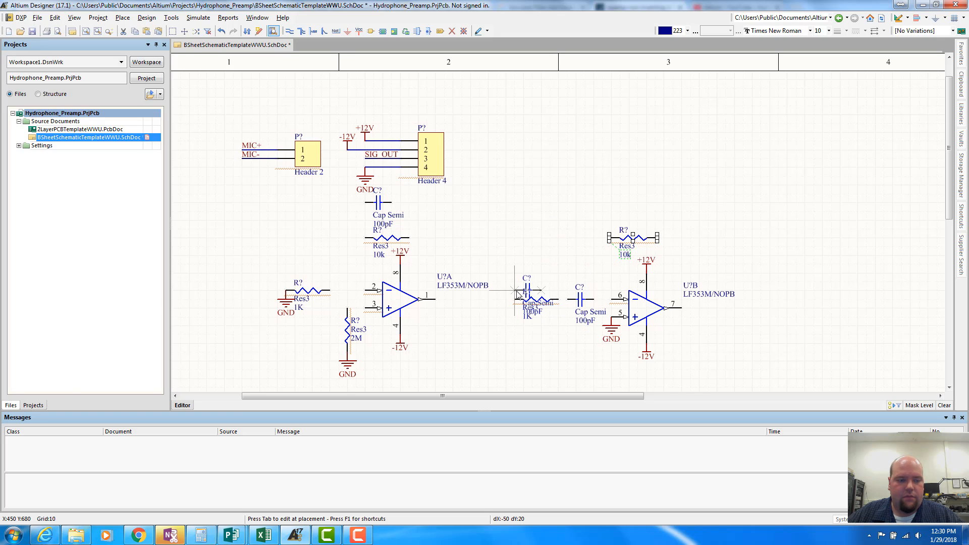
pyautogui.rightClick(517, 293)
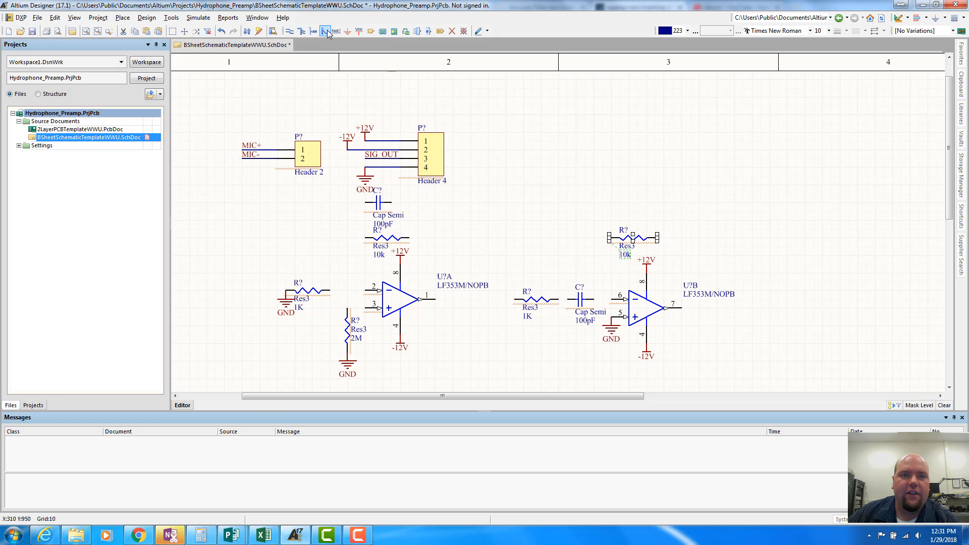
# Wire U?A's 1K resistor to pin 2 and connect the input-side ends of the 10k feedback resistor and capacitor to that node.
pyautogui.click(302, 31)
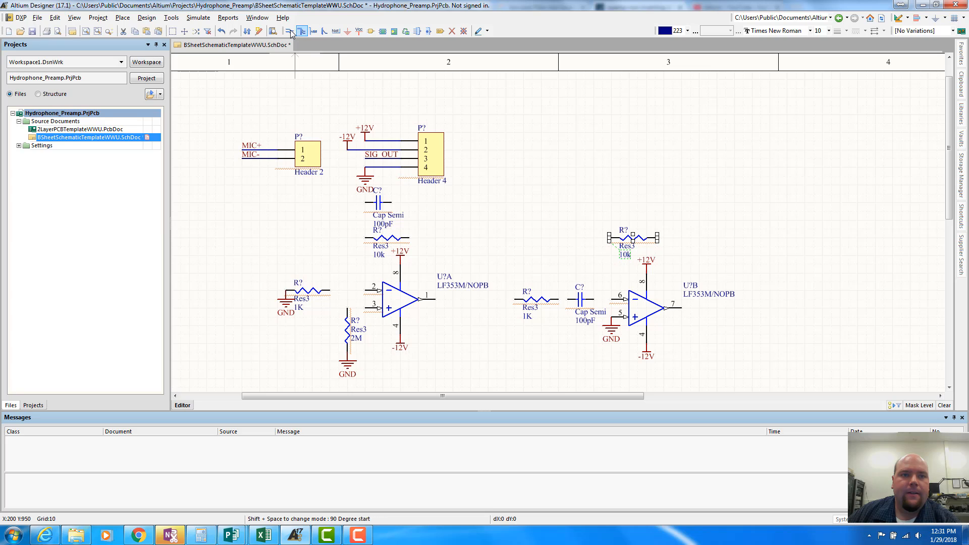
pyautogui.press('Escape')
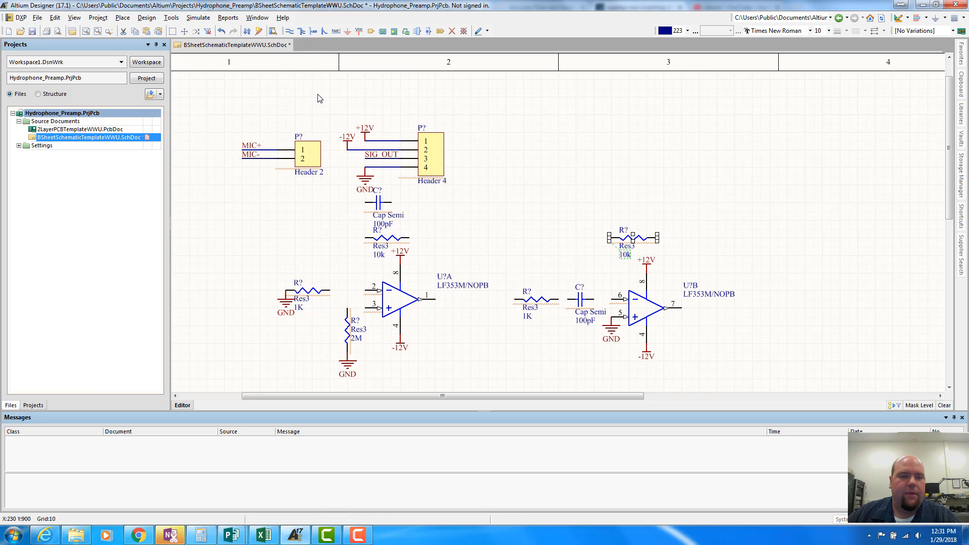
pyautogui.click(289, 31)
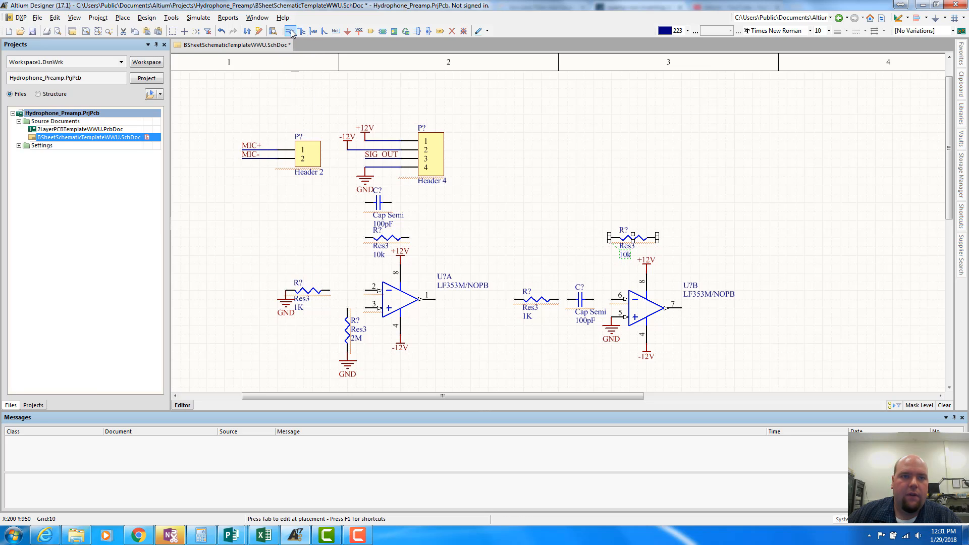
pyautogui.click(331, 291)
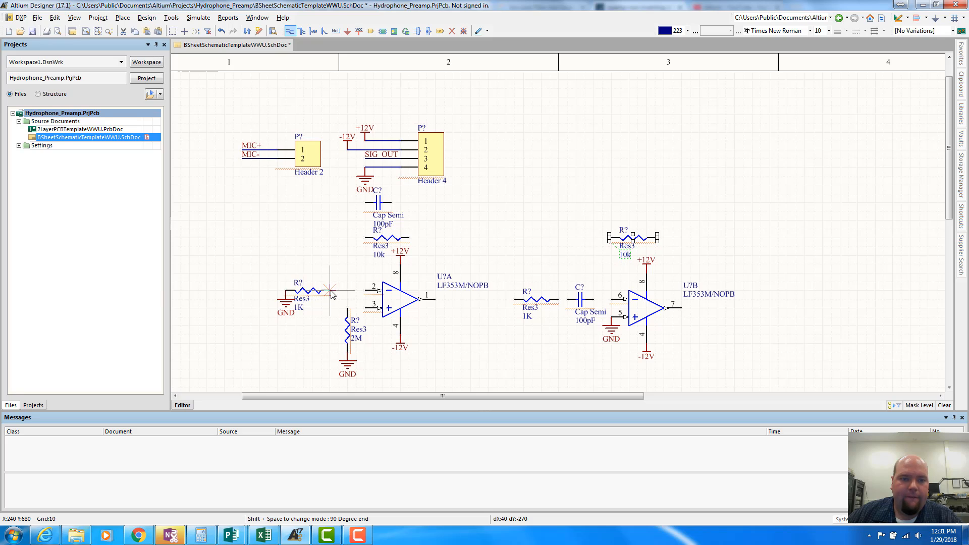
pyautogui.click(373, 291)
pyautogui.click(365, 238)
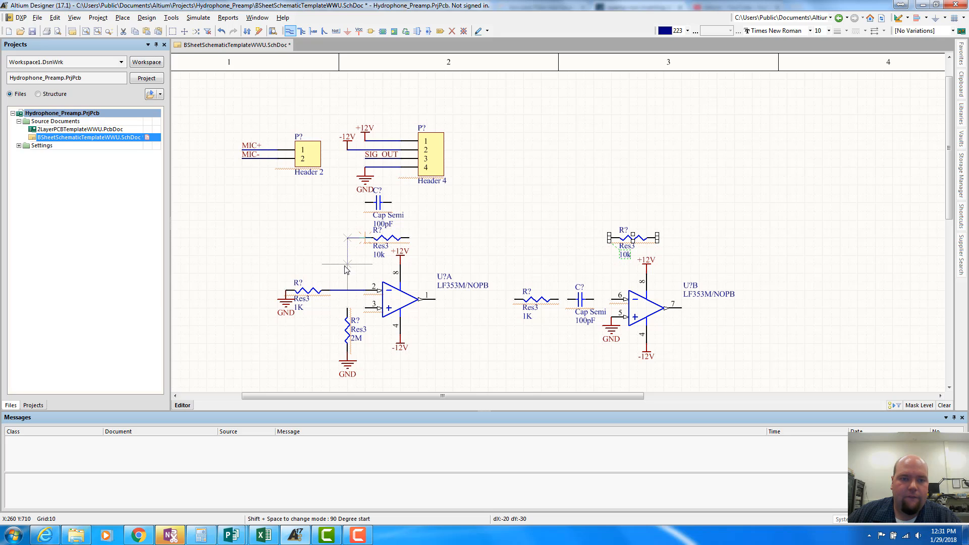
pyautogui.click(346, 291)
pyautogui.click(347, 238)
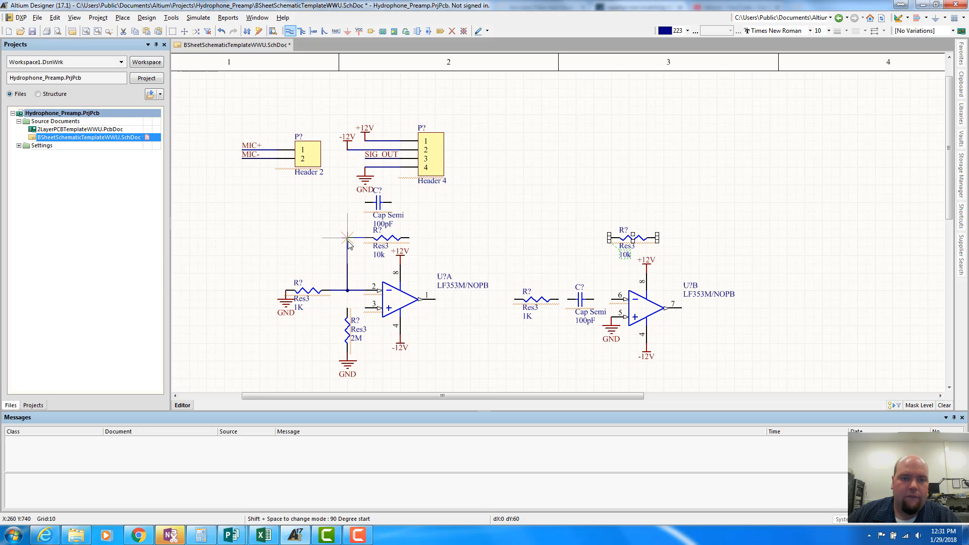
pyautogui.click(373, 202)
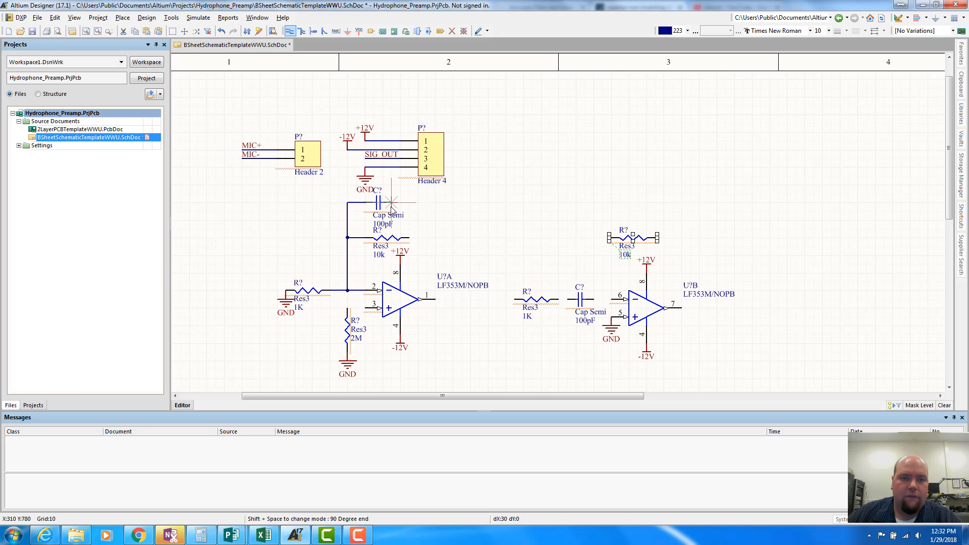
# Wire the output-side ends of U?A's feedback capacitor and 10k resistor to pin 1.
pyautogui.click(391, 202)
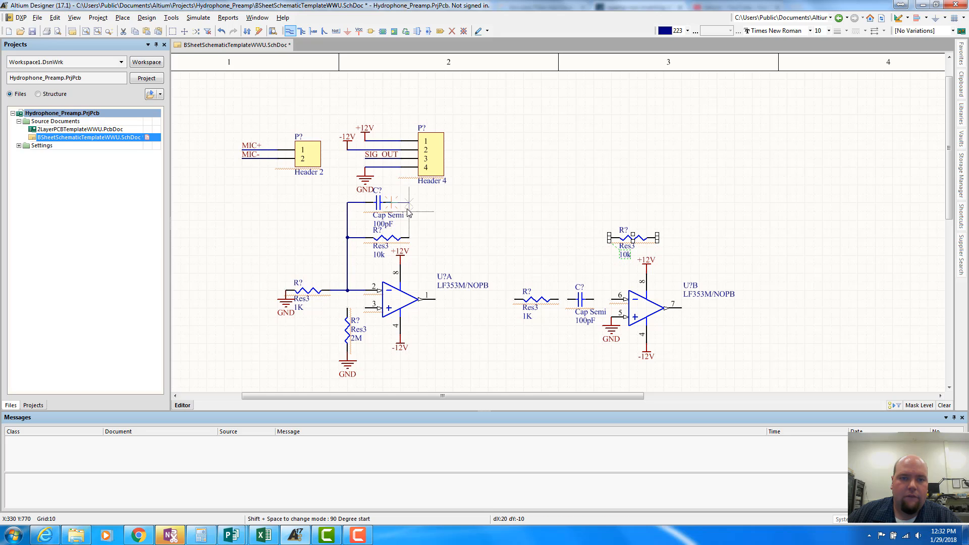
pyautogui.click(435, 300)
pyautogui.click(409, 237)
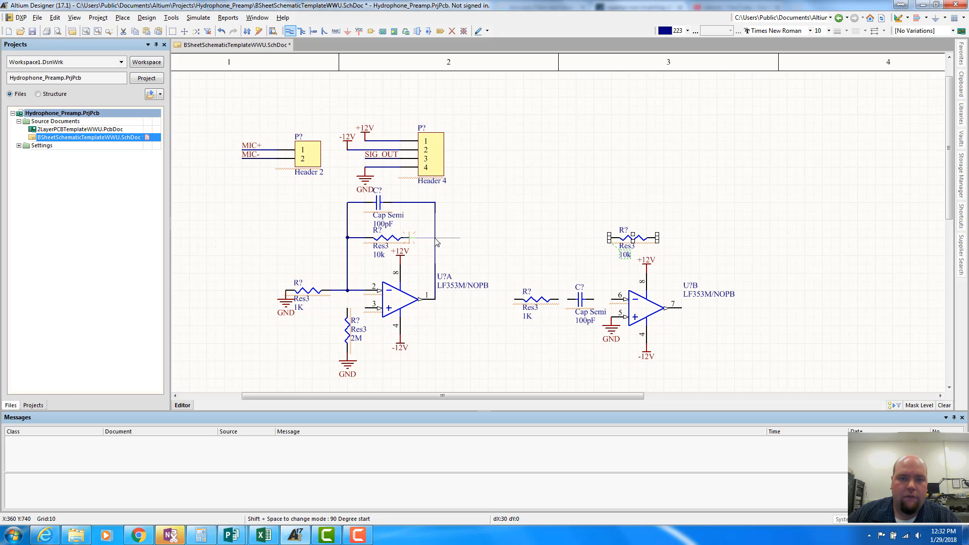
pyautogui.click(435, 237)
# Wire U?A's pin 1 through the 1K resistor and series capacitor to U?B's pin 6.
pyautogui.click(434, 300)
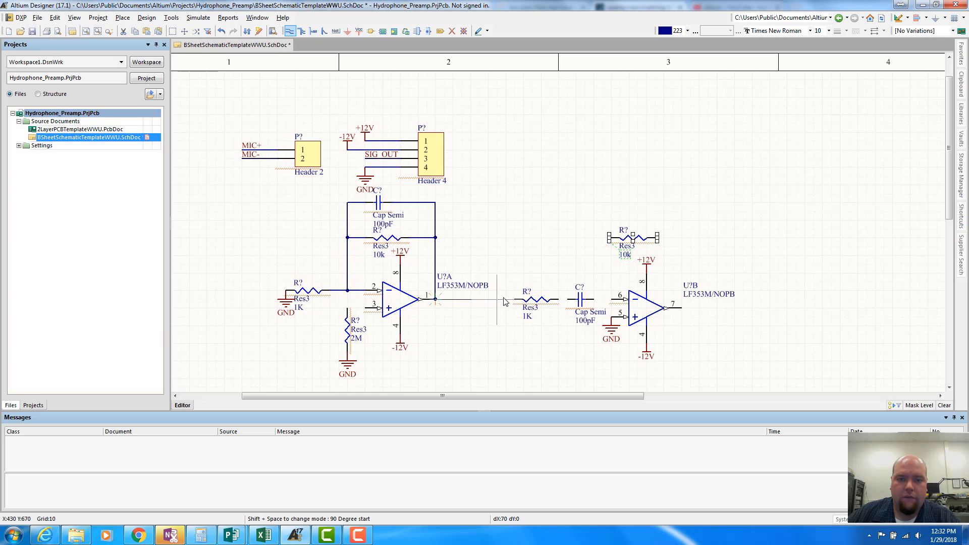
pyautogui.click(513, 300)
pyautogui.click(559, 300)
pyautogui.click(568, 299)
pyautogui.click(593, 299)
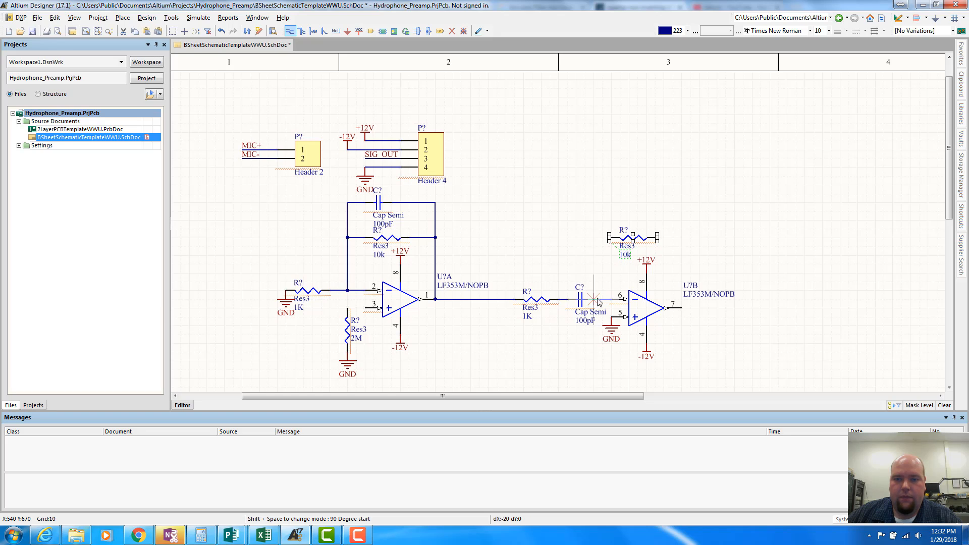
# Wire the 10k feedback resistor between U?B's pins 6 and 7 and draw a horizontal output wire from pin 7.
pyautogui.click(593, 237)
pyautogui.click(609, 237)
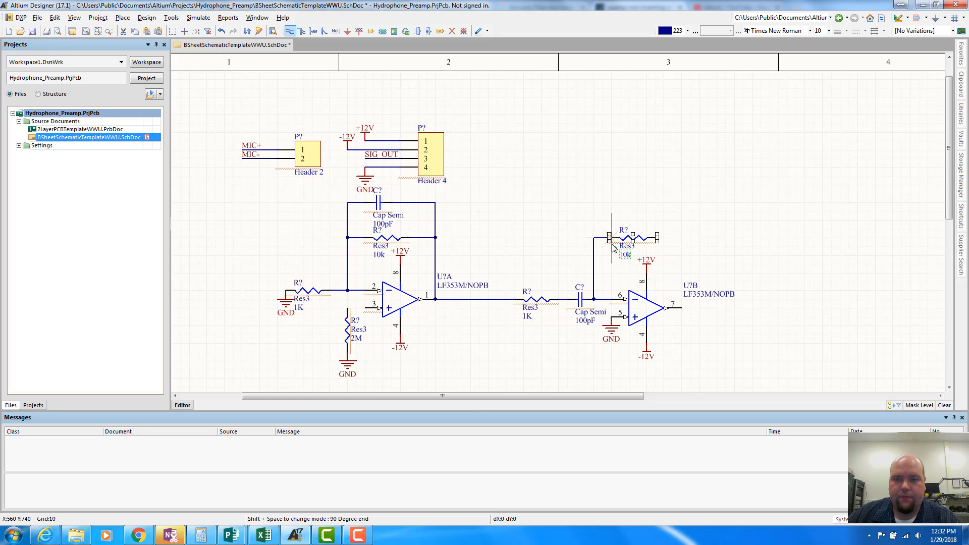
pyautogui.click(657, 237)
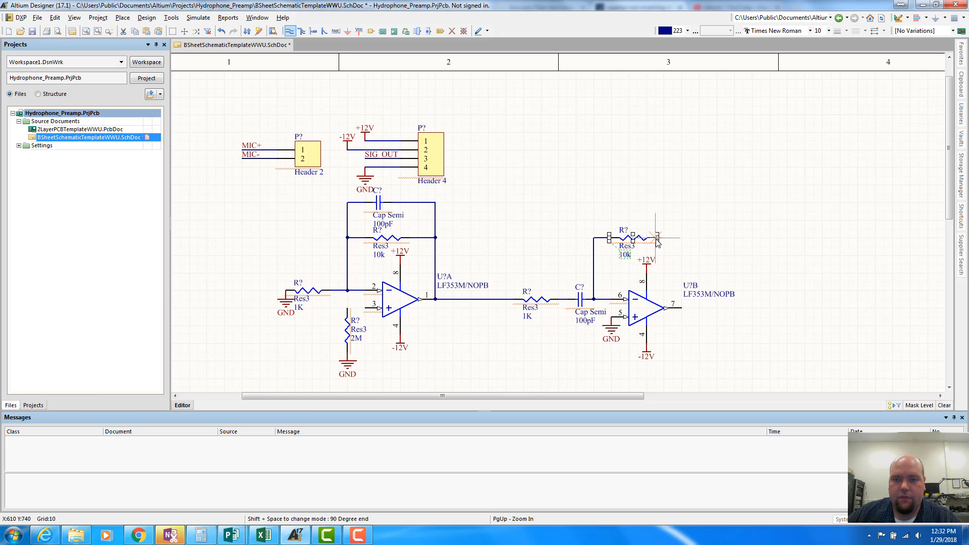
pyautogui.click(681, 307)
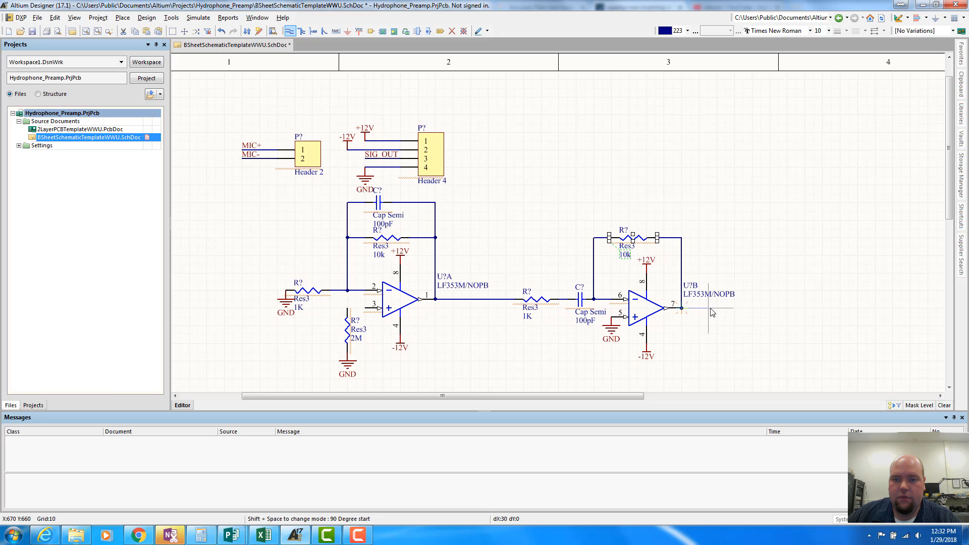
pyautogui.rightClick(774, 315)
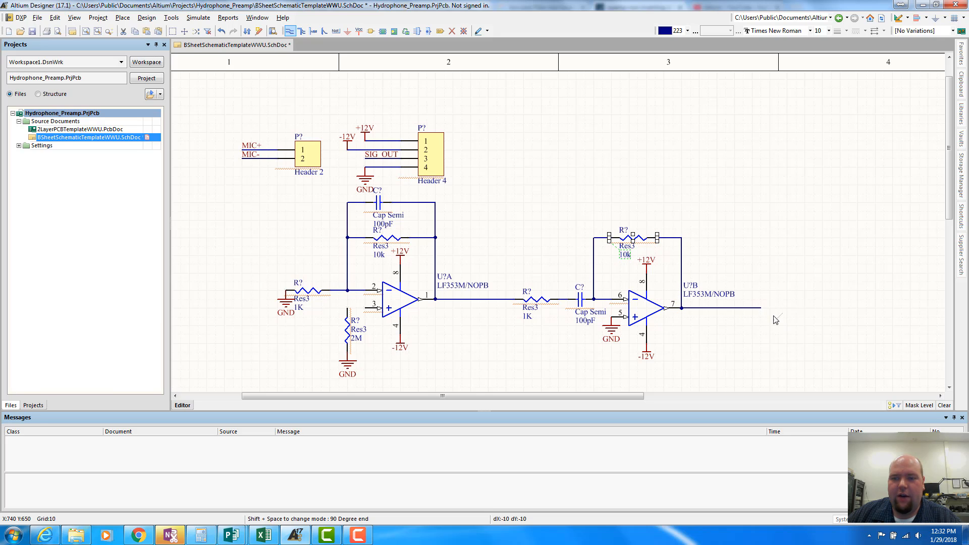
pyautogui.rightClick(798, 342)
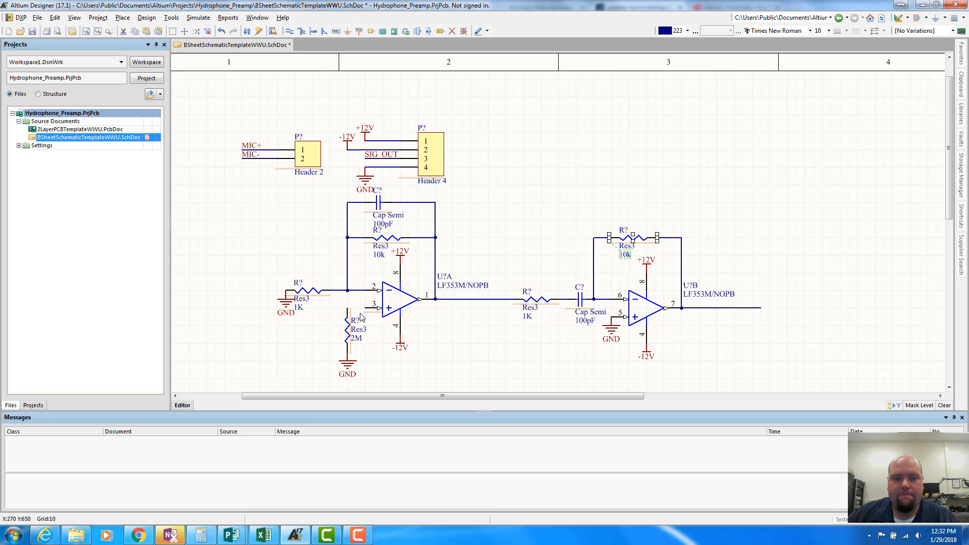
# Wire the 2M resistor to U?A's pin 3 and extend that node with a short horizontal input wire away from the op-amp.
pyautogui.click(289, 31)
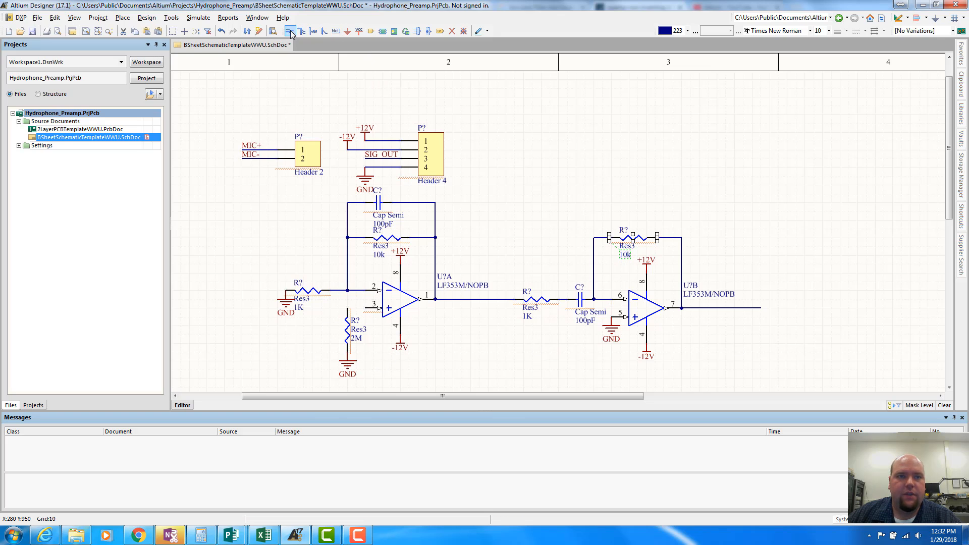
pyautogui.click(347, 308)
pyautogui.click(365, 308)
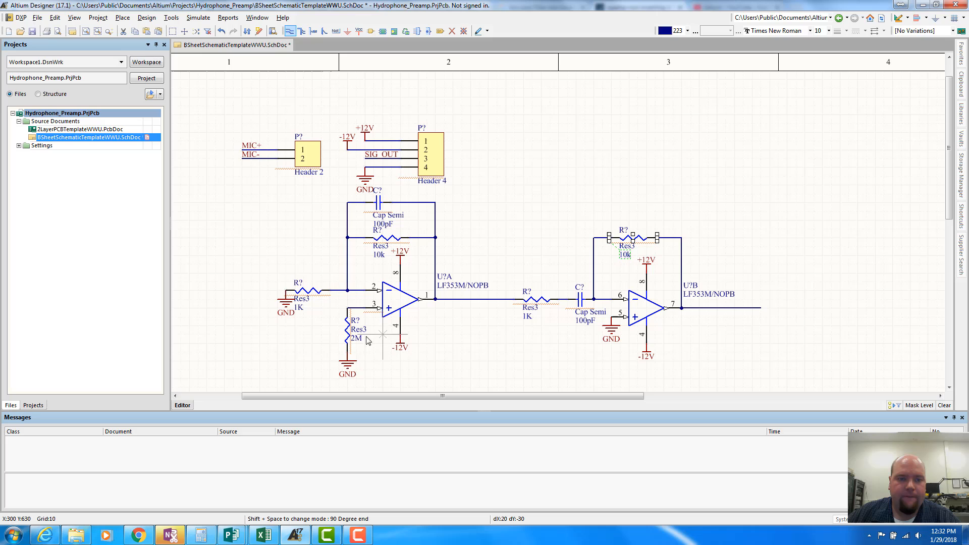
pyautogui.click(347, 309)
pyautogui.click(321, 310)
pyautogui.rightClick(321, 311)
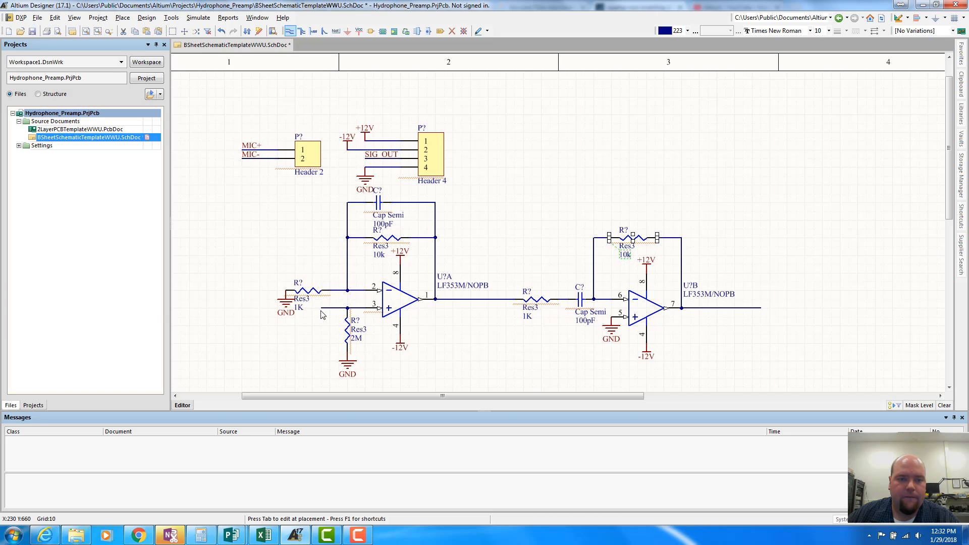
pyautogui.rightClick(601, 327)
pyautogui.scroll(5, 403, 251)
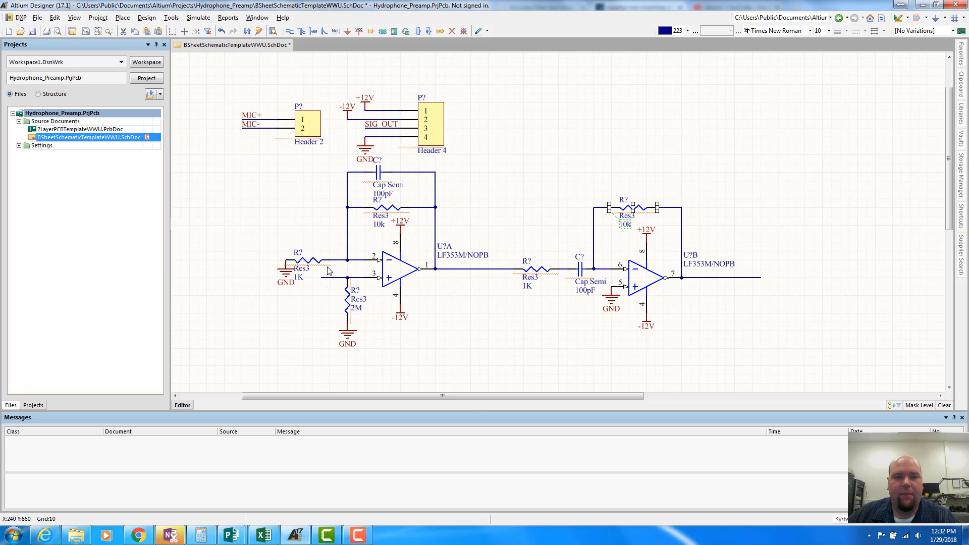
# Place a net label named MIC+ on the input wire of U?A's pin 3.
pyautogui.click(336, 31)
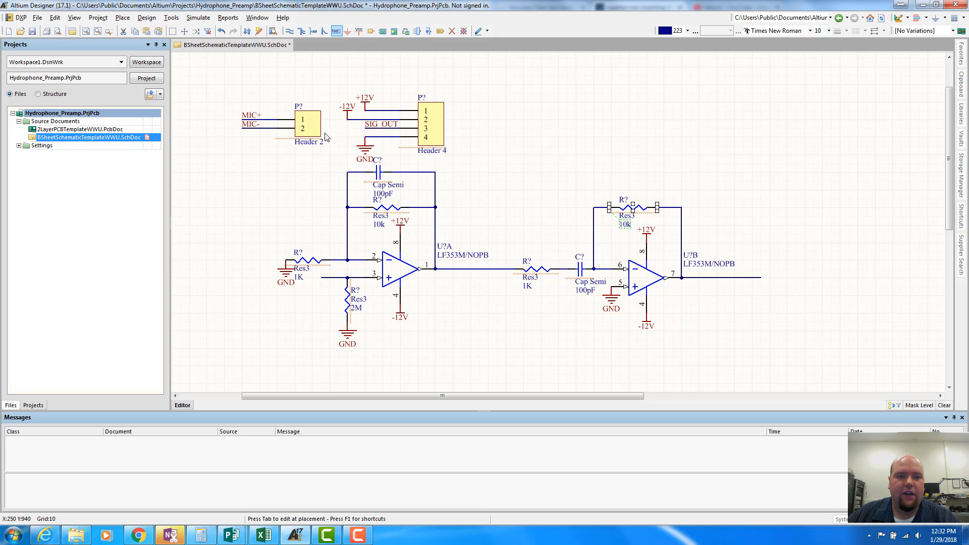
pyautogui.click(325, 278)
pyautogui.rightClick(326, 281)
pyautogui.doubleClick(328, 274)
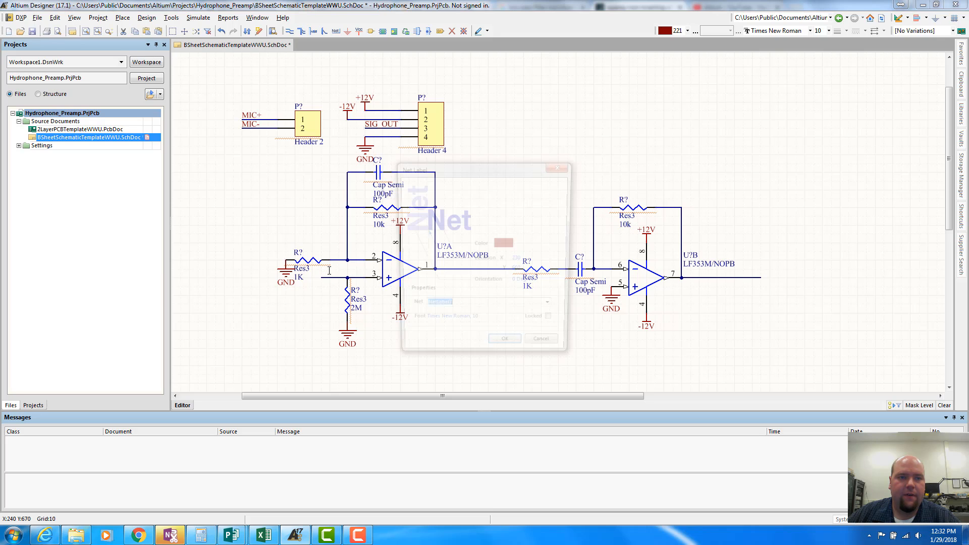
pyautogui.write('MIC+')
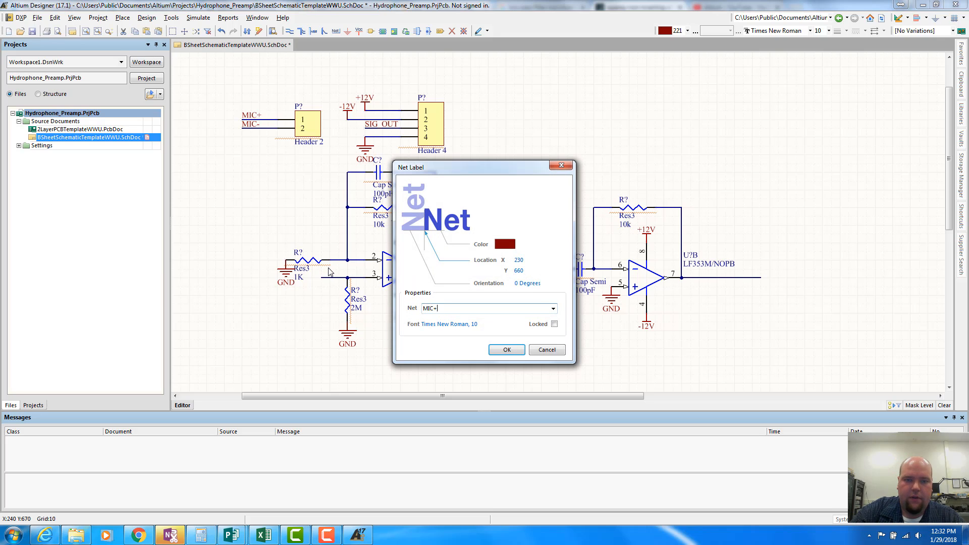
pyautogui.press('Return')
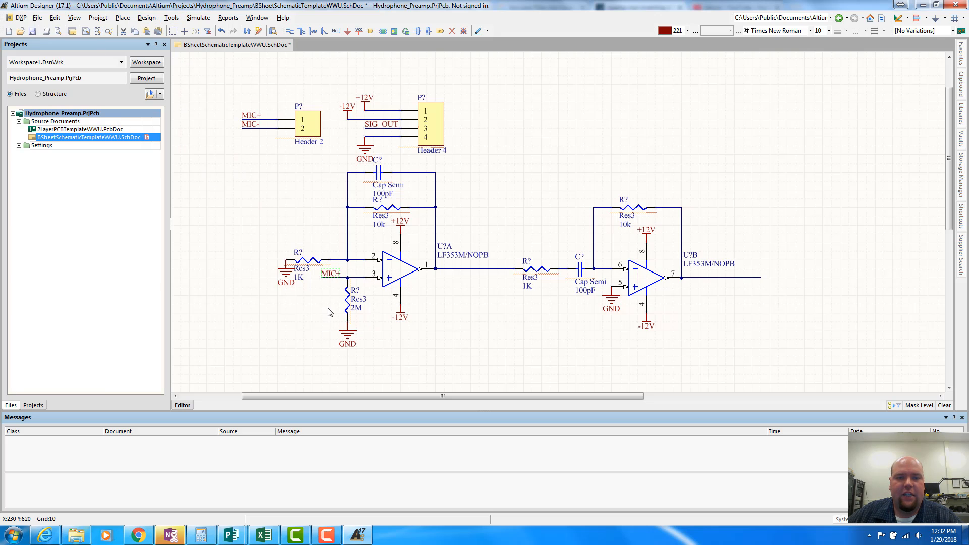
# Place a GND power port at the free end of the MIC- wire on Header 2.
pyautogui.click(347, 30)
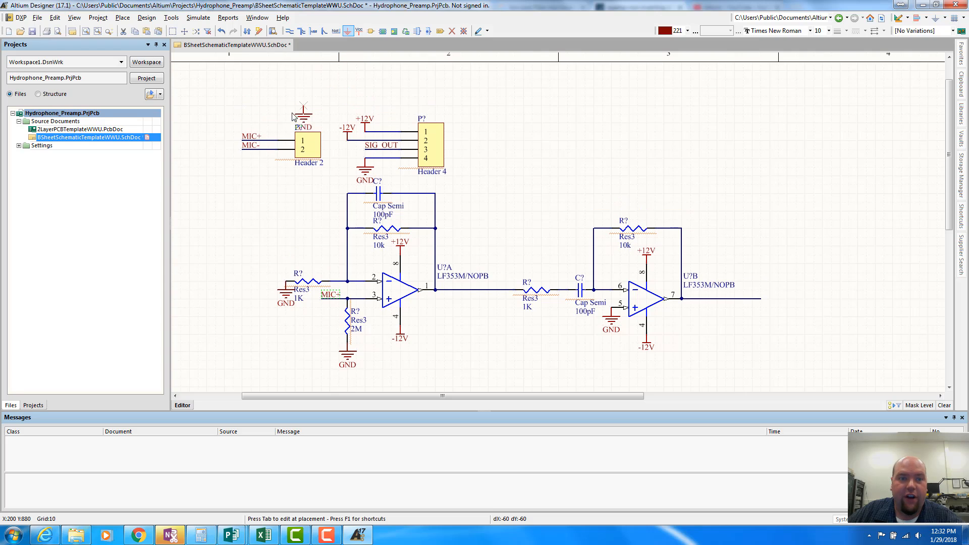
pyautogui.click(242, 150)
pyautogui.rightClick(269, 226)
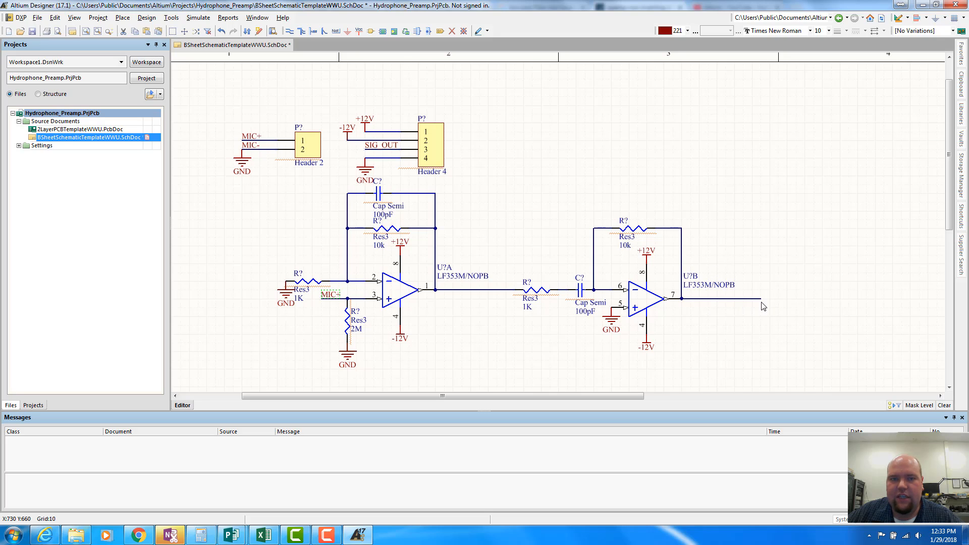
# Place a net label named SIG_OUT at the end of U?B's pin 7 output wire.
pyautogui.click(336, 31)
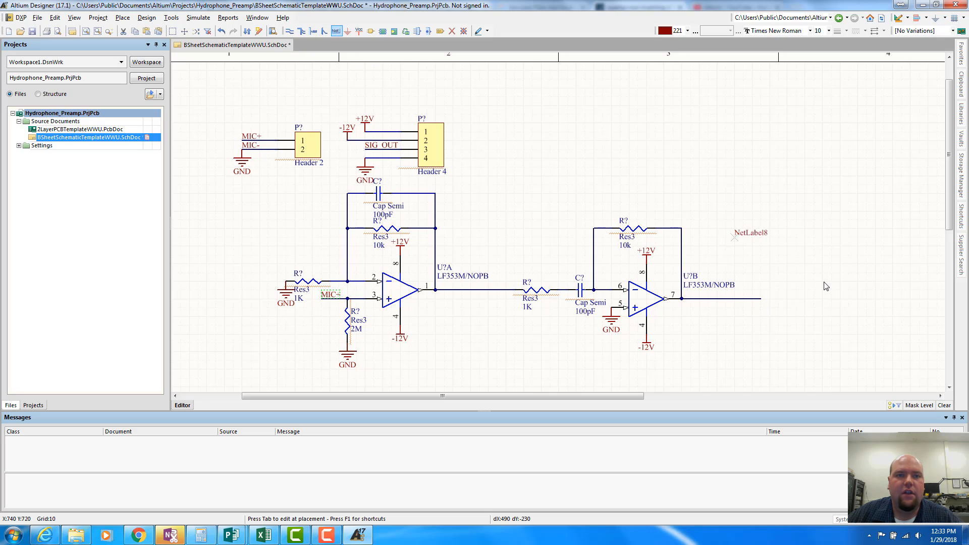
pyautogui.click(759, 301)
pyautogui.rightClick(769, 301)
pyautogui.doubleClick(769, 296)
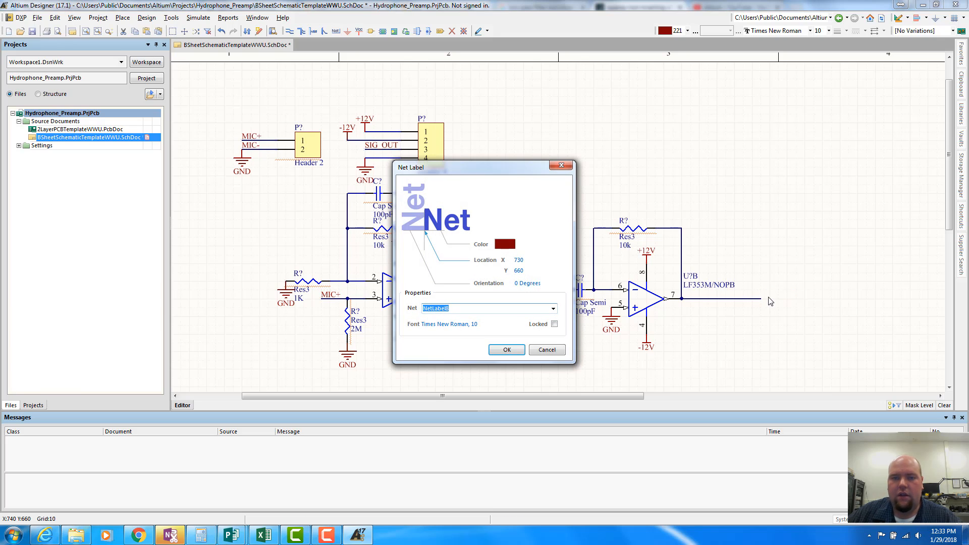
pyautogui.write('S')
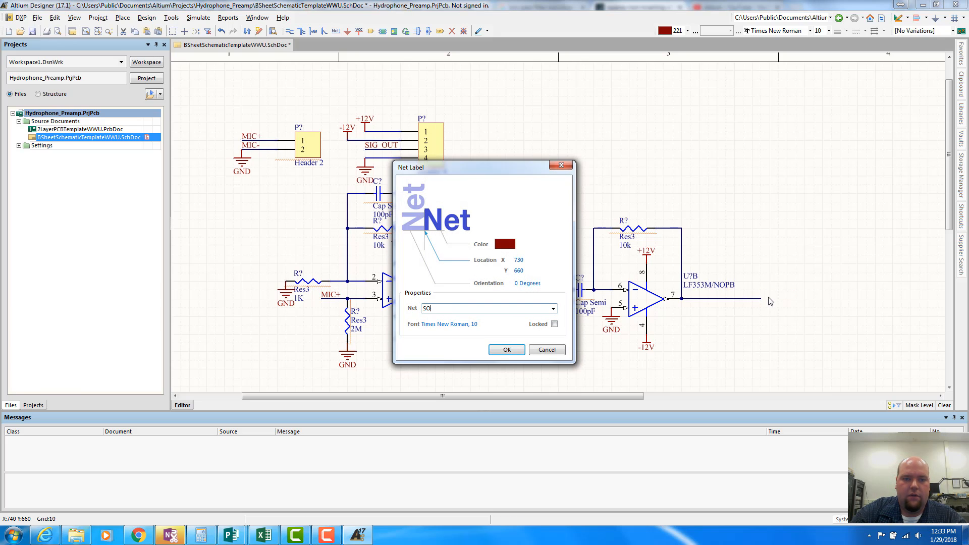
pyautogui.write('IG_')
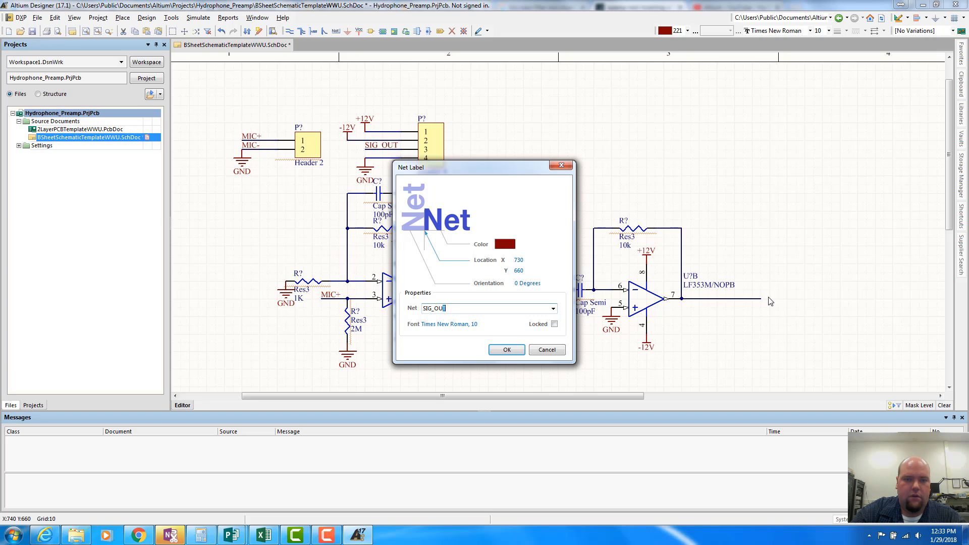
pyautogui.write('OU')
pyautogui.press('Return')
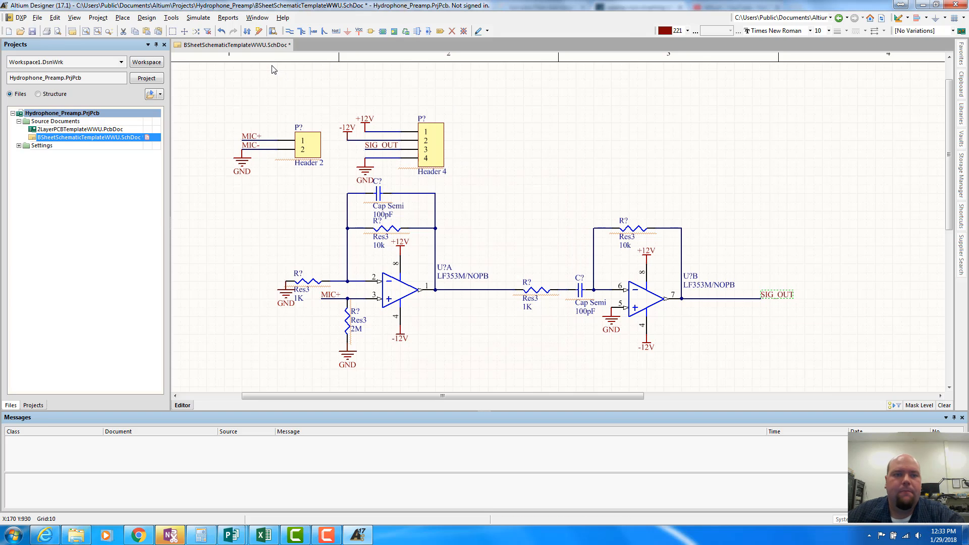
pyautogui.click(165, 18)
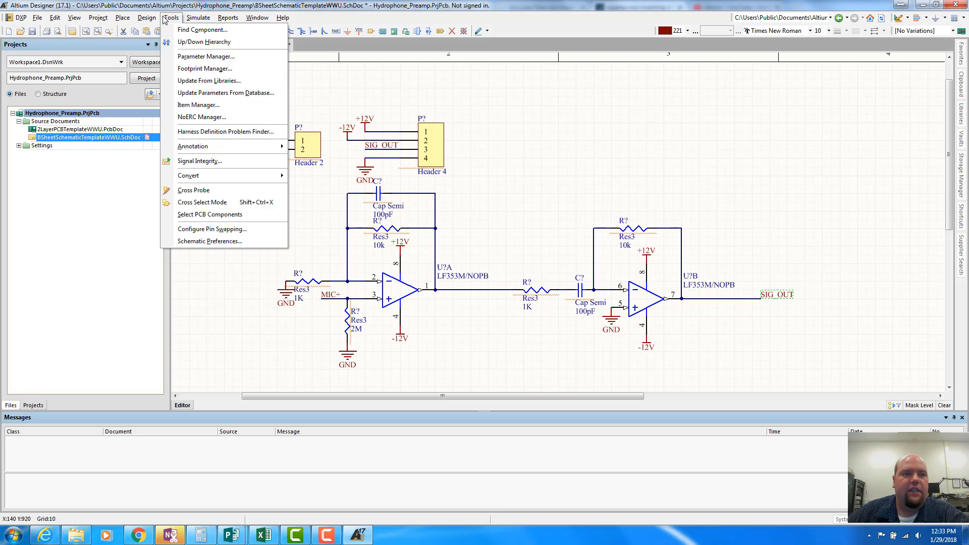
pyautogui.click(165, 18)
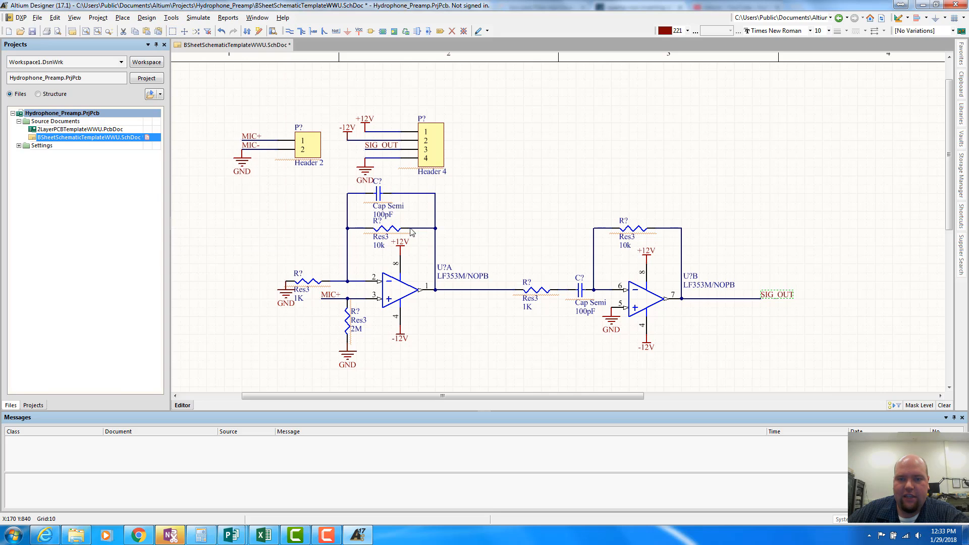
pyautogui.doubleClick(583, 316)
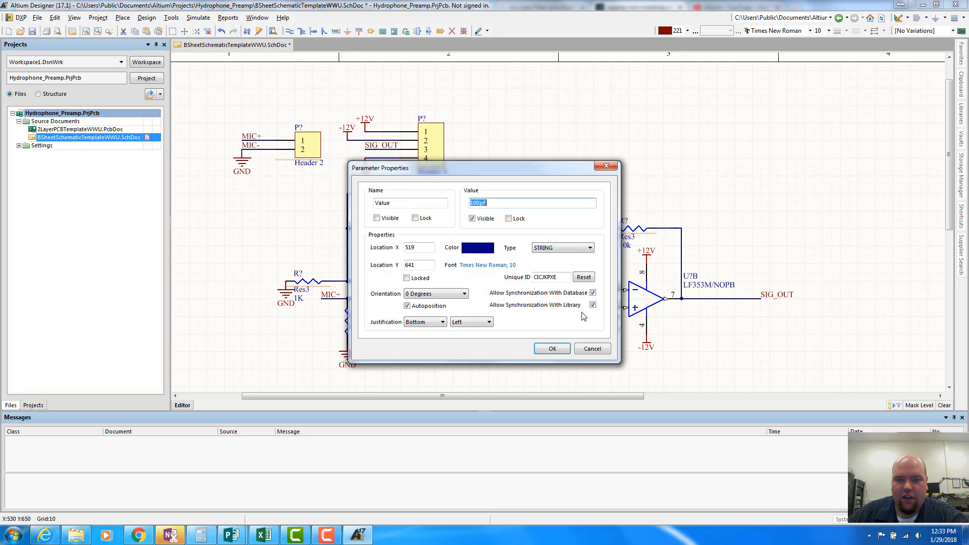
pyautogui.click(494, 205)
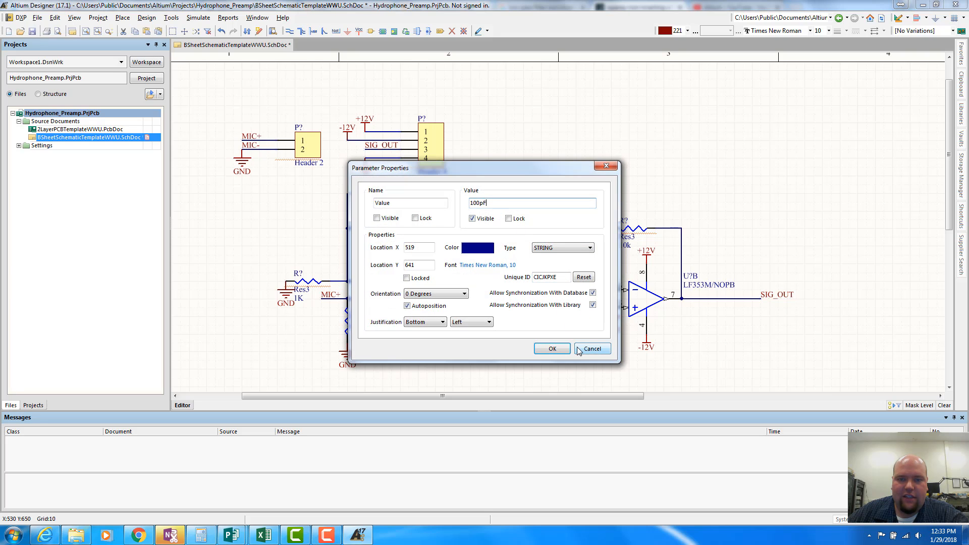
pyautogui.click(555, 349)
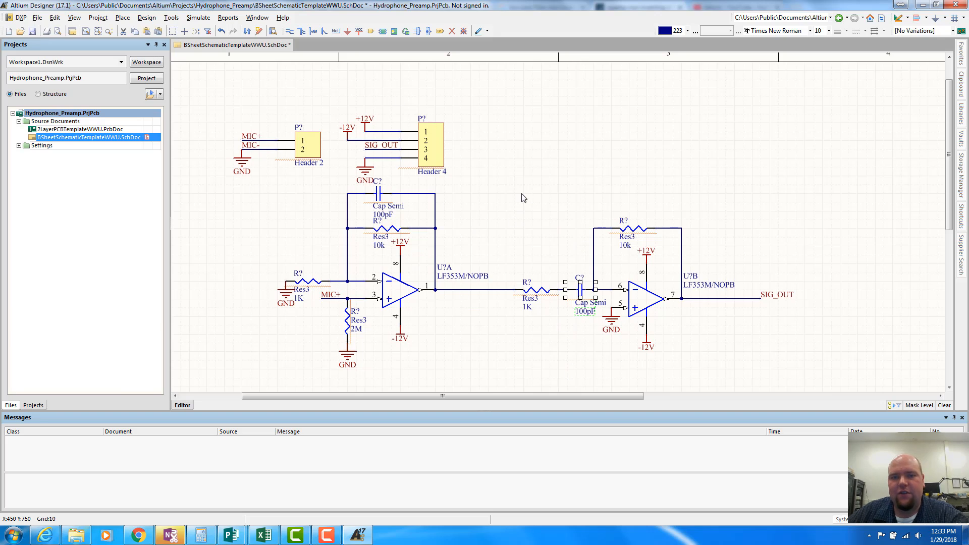
pyautogui.click(496, 211)
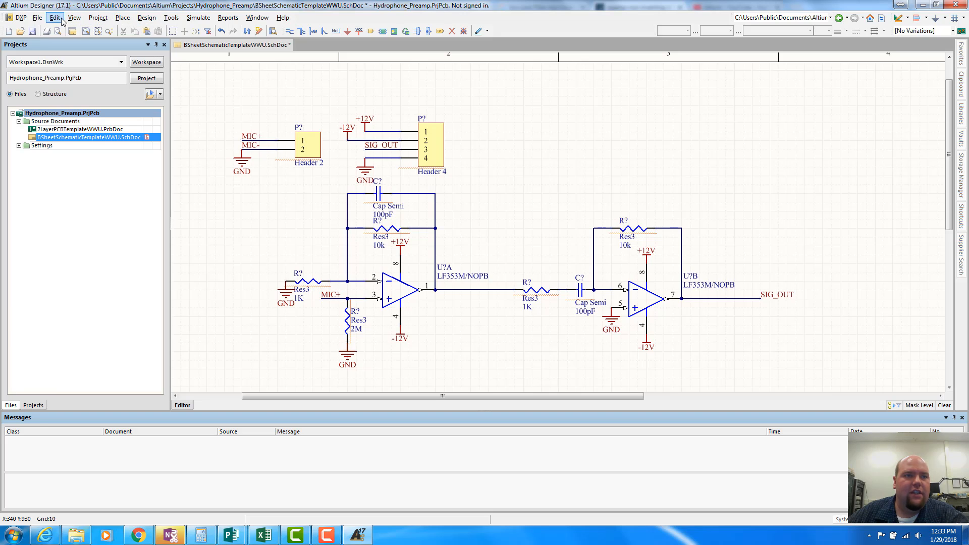
# Place the text string "Filter Freq = 1/(2PiRC) Hz" above the wire between the two op-amp stages.
pyautogui.click(121, 18)
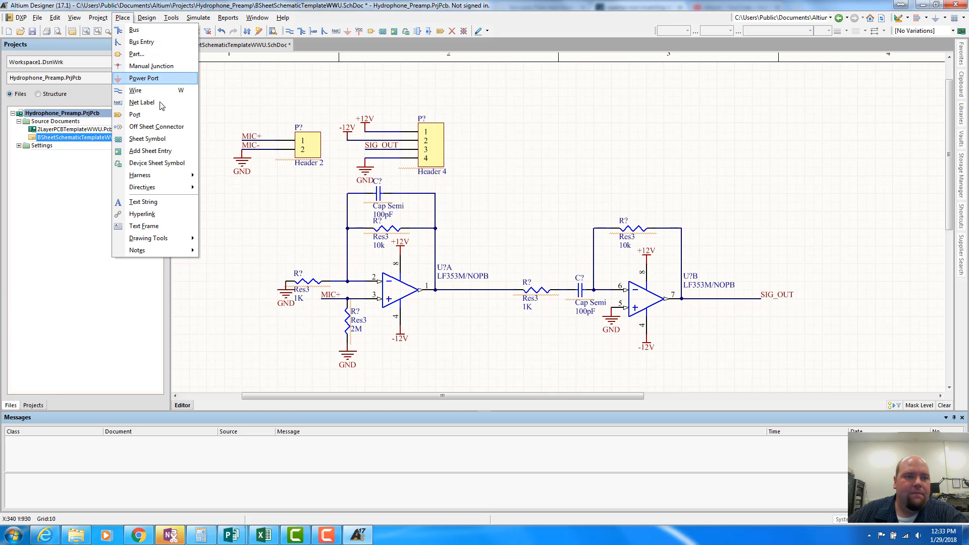
pyautogui.click(146, 202)
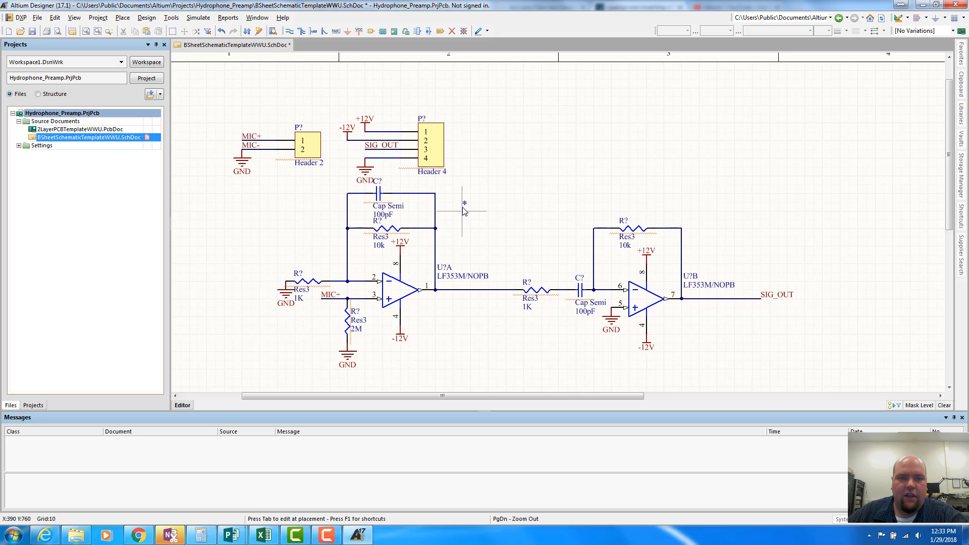
pyautogui.click(471, 211)
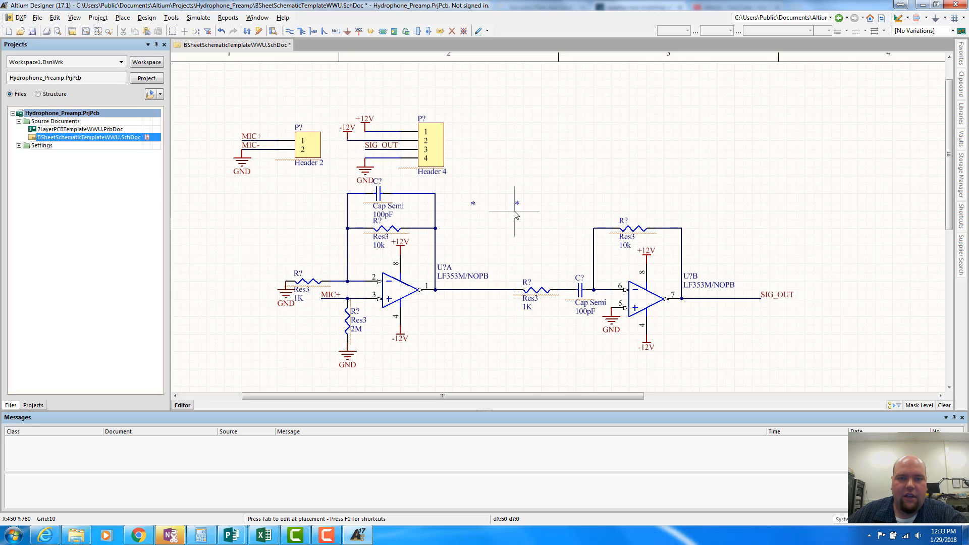
pyautogui.press('Tab')
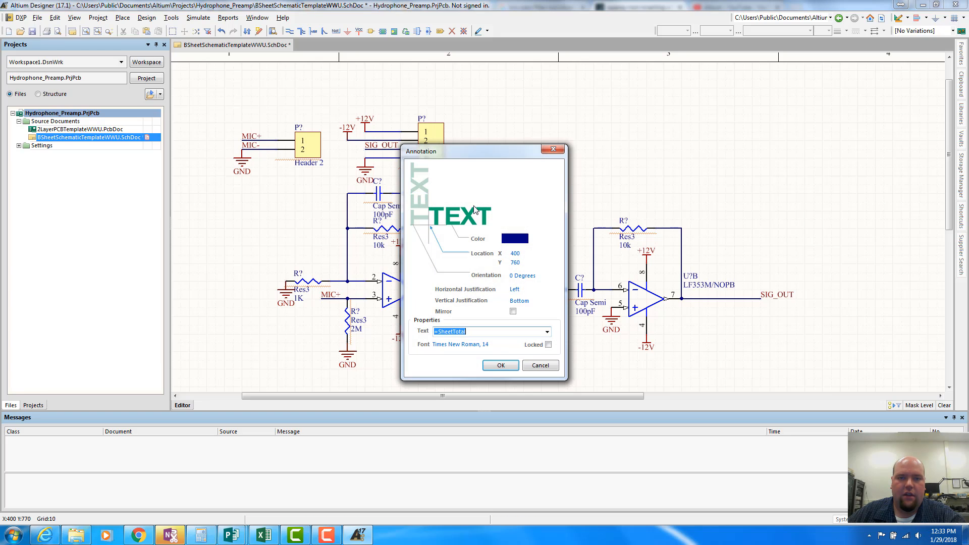
pyautogui.write('Filter Freq = 1/(2PiRC) Hz')
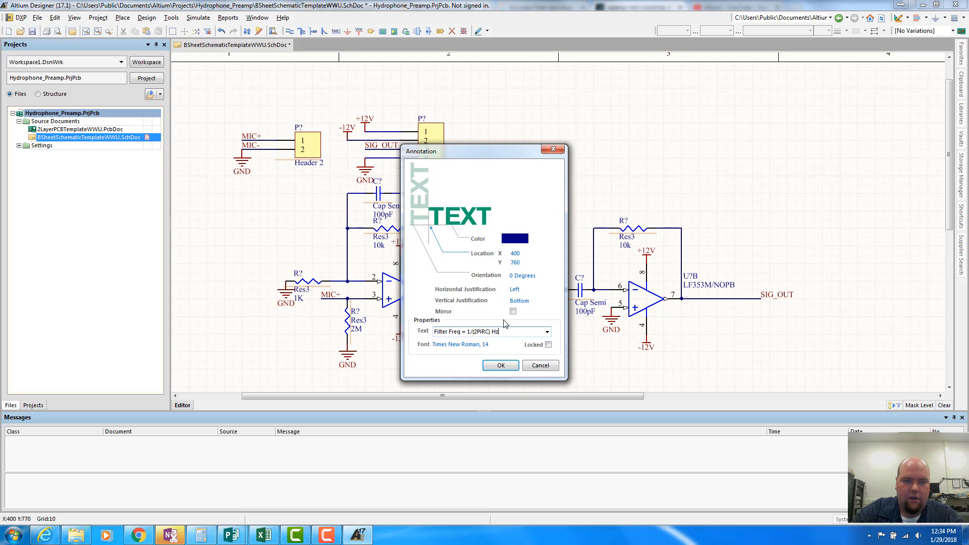
pyautogui.click(511, 365)
pyautogui.click(518, 246)
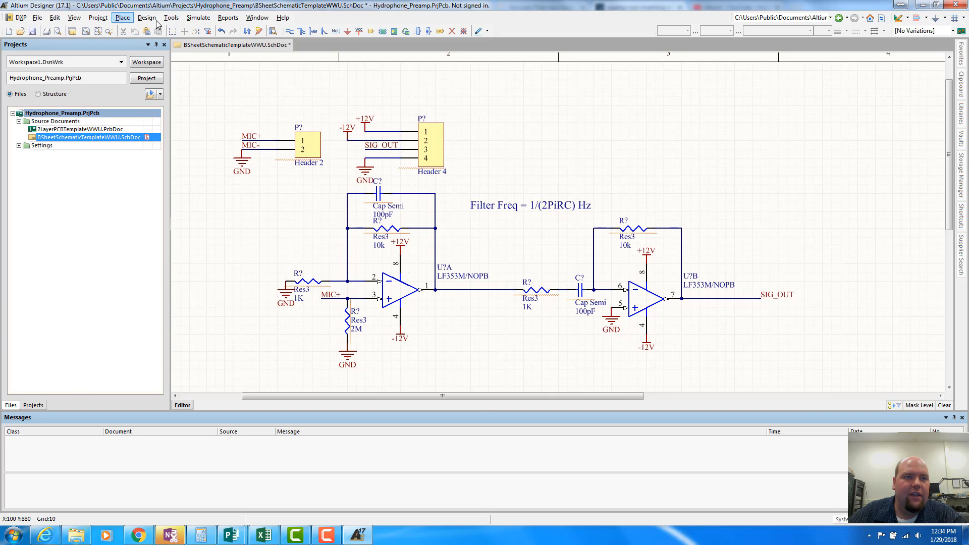
# Draw a leader line from the start of the filter frequency note to U?A's feedback capacitor and resistor.
pyautogui.click(123, 18)
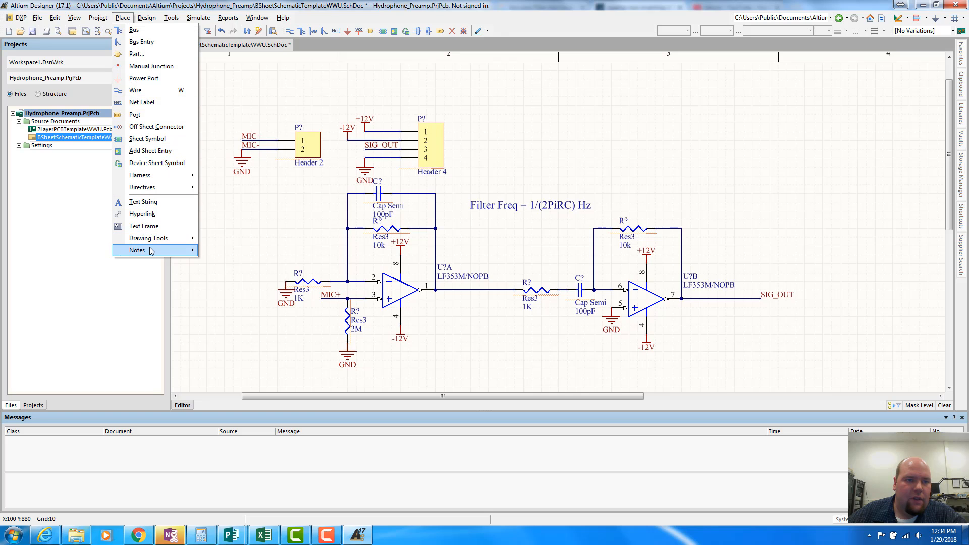
pyautogui.moveTo(151, 243)
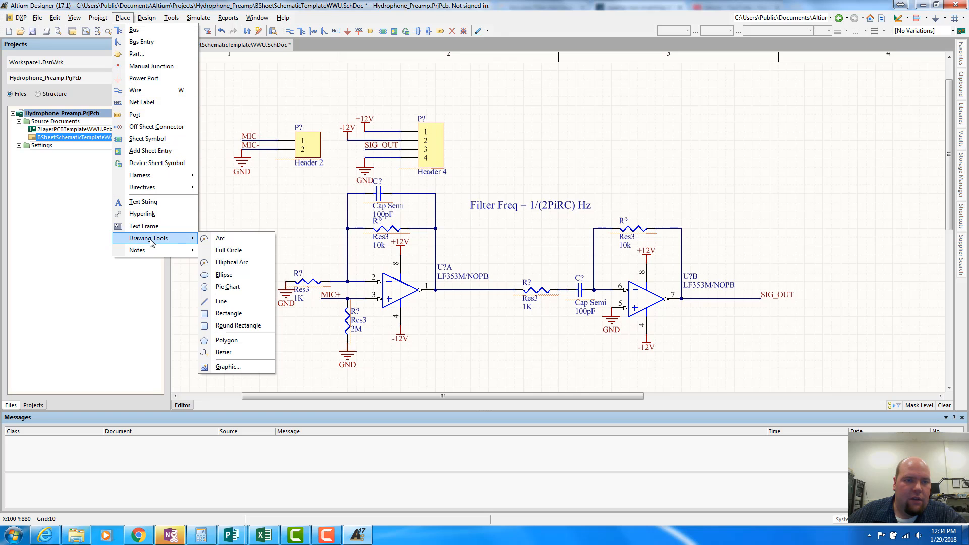
pyautogui.click(222, 301)
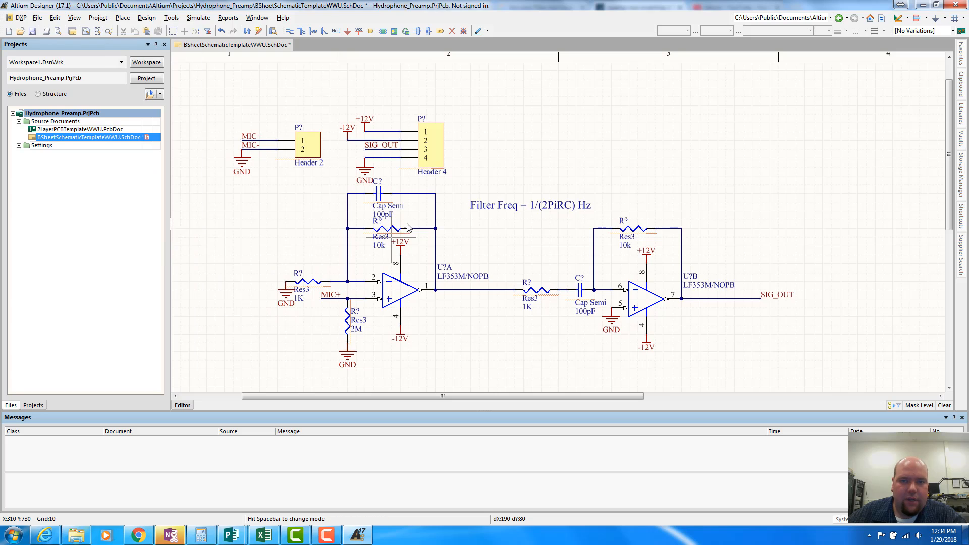
pyautogui.click(462, 203)
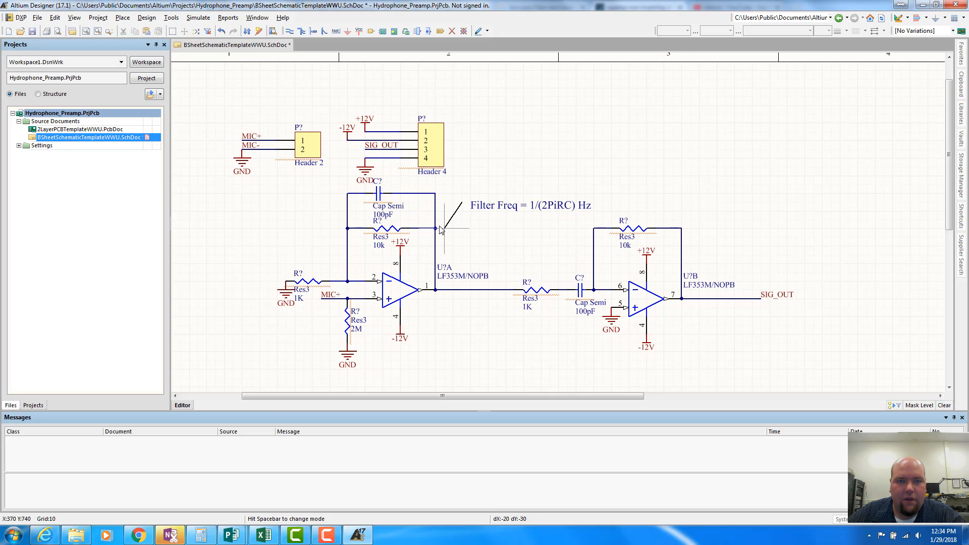
pyautogui.click(409, 210)
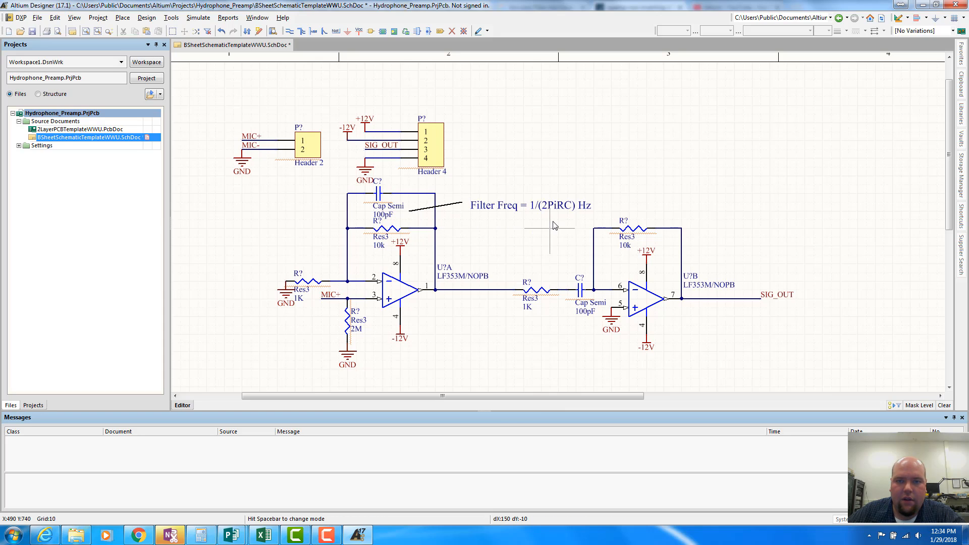
# Draw a second leader line from the filter frequency note to U?B's series 1K resistor and capacitor, shortening its upper end to clear the text.
pyautogui.press('p')
pyautogui.press('d')
pyautogui.press('l')
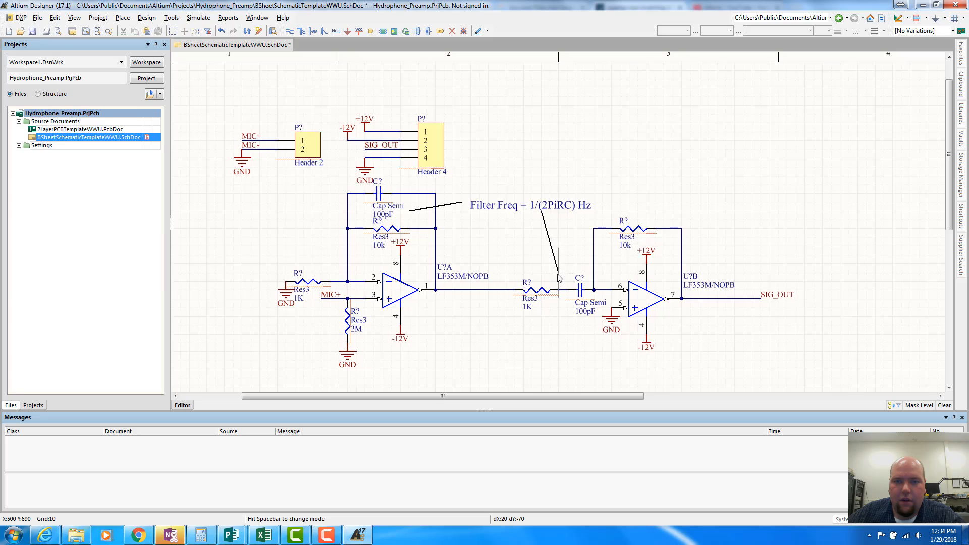
pyautogui.click(558, 281)
pyautogui.click(541, 211)
pyautogui.press('Escape')
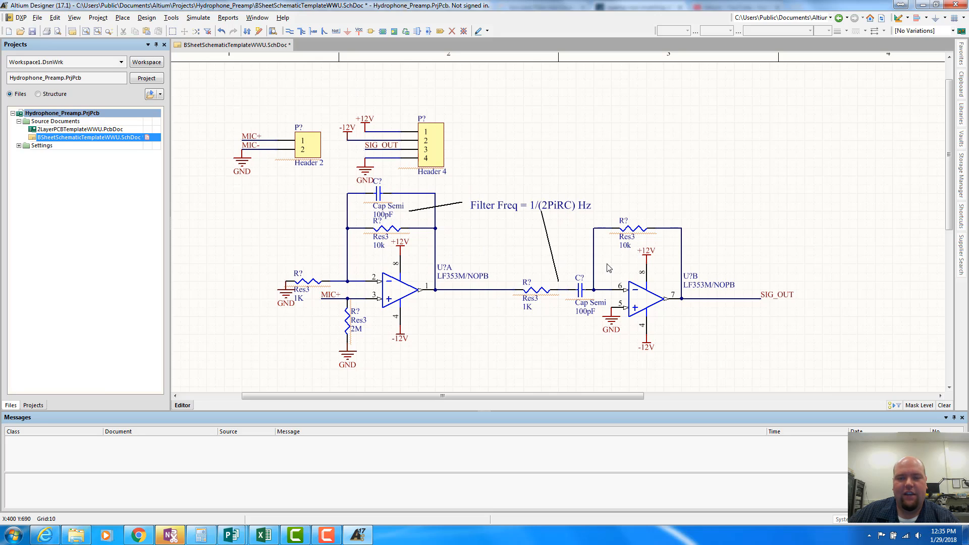
pyautogui.click(544, 219)
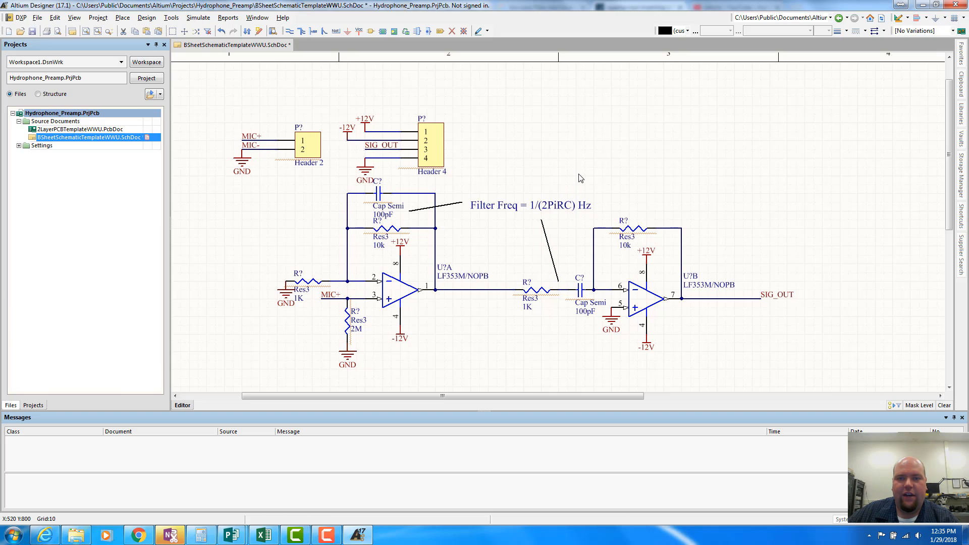
# Generate proposed designators for all unannotated schematic components, processing them across then down.
pyautogui.click(195, 151)
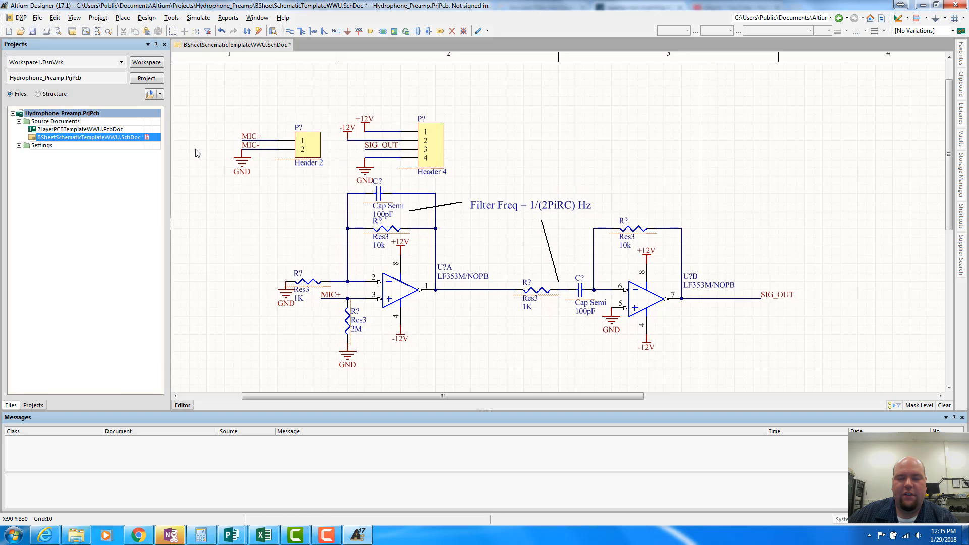
pyautogui.click(146, 18)
pyautogui.moveTo(173, 17)
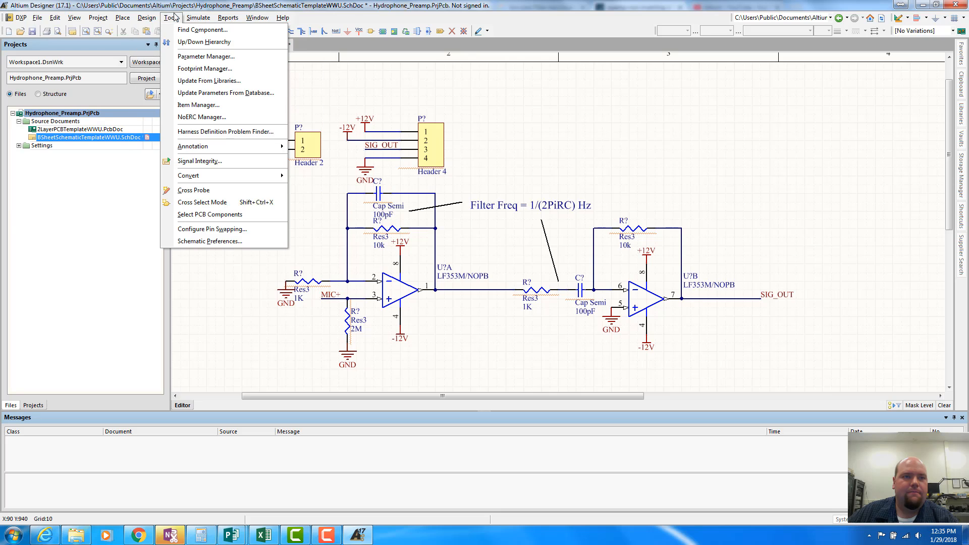
pyautogui.moveTo(272, 146)
pyautogui.click(340, 146)
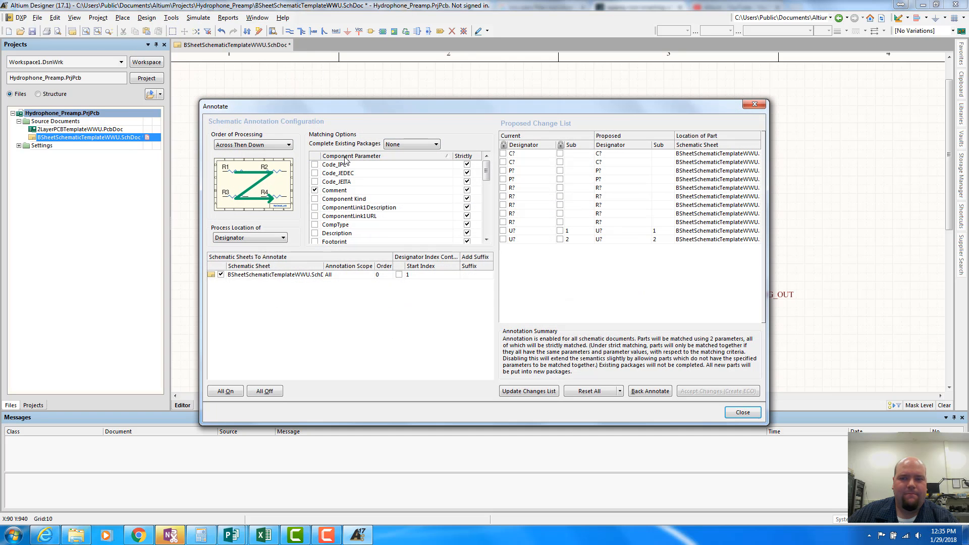
pyautogui.click(522, 395)
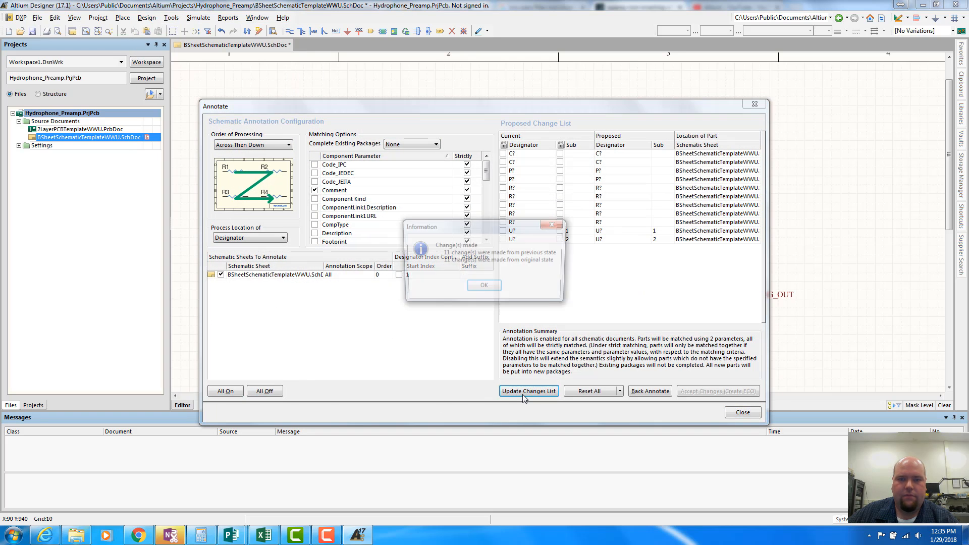
pyautogui.click(488, 291)
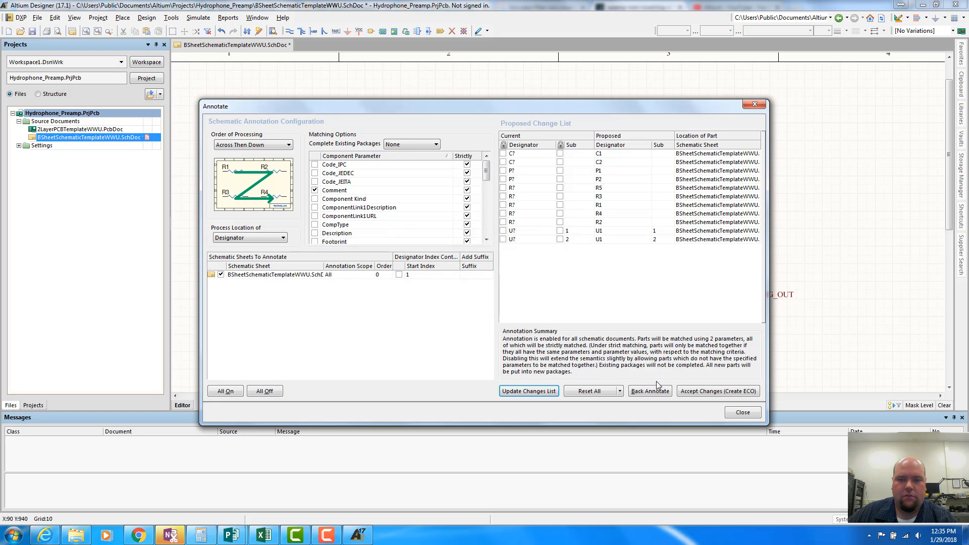
# Accept the proposed designators and execute the engineering change order to annotate the schematic.
pyautogui.click(706, 393)
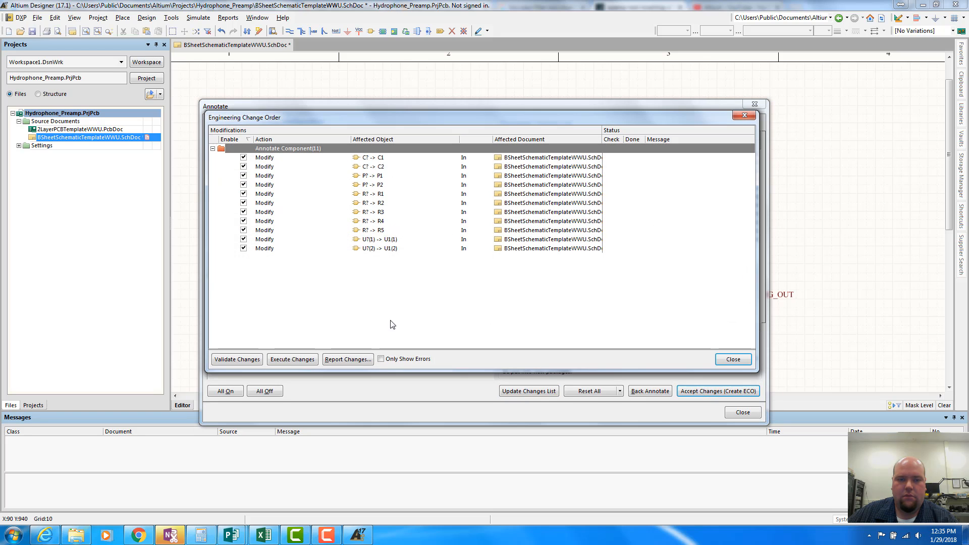
pyautogui.click(289, 360)
pyautogui.click(733, 359)
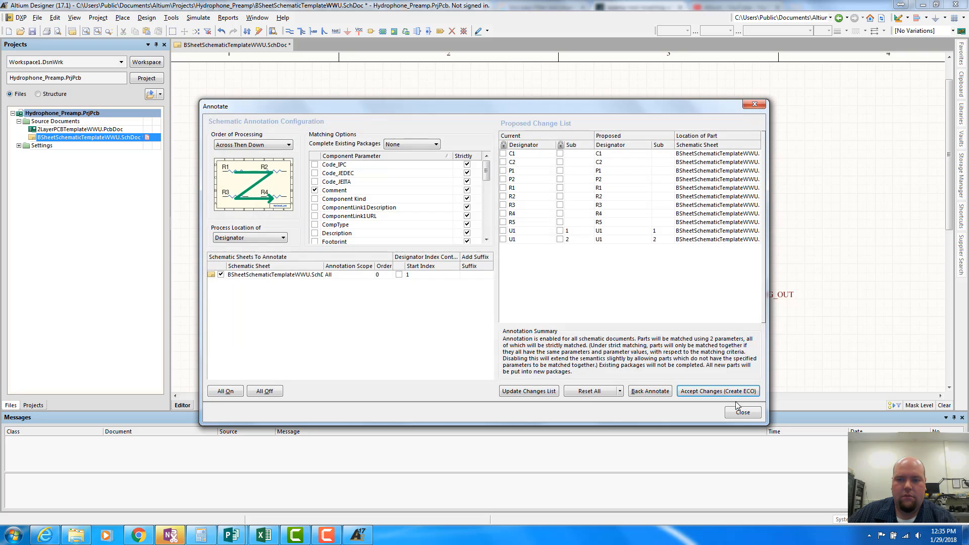
pyautogui.click(740, 411)
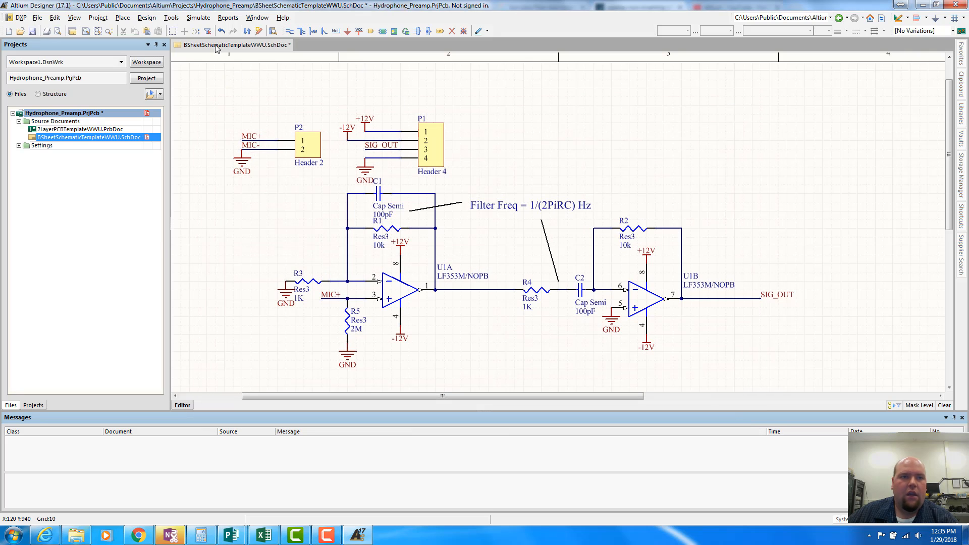
# Update 2LayerPCBTemplateWWU.PcbDoc from the schematic, executing all component, net and component class additions.
pyautogui.click(171, 17)
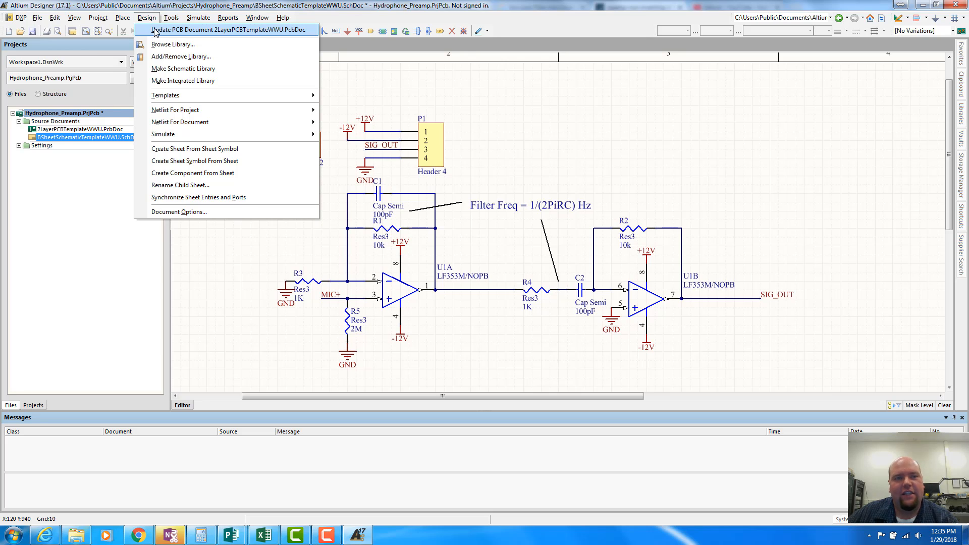
pyautogui.click(155, 32)
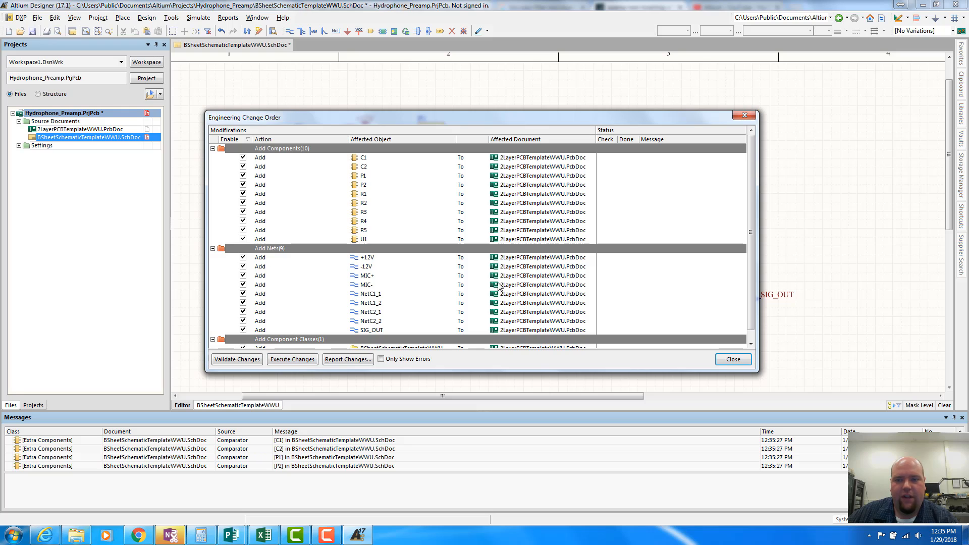
pyautogui.click(291, 359)
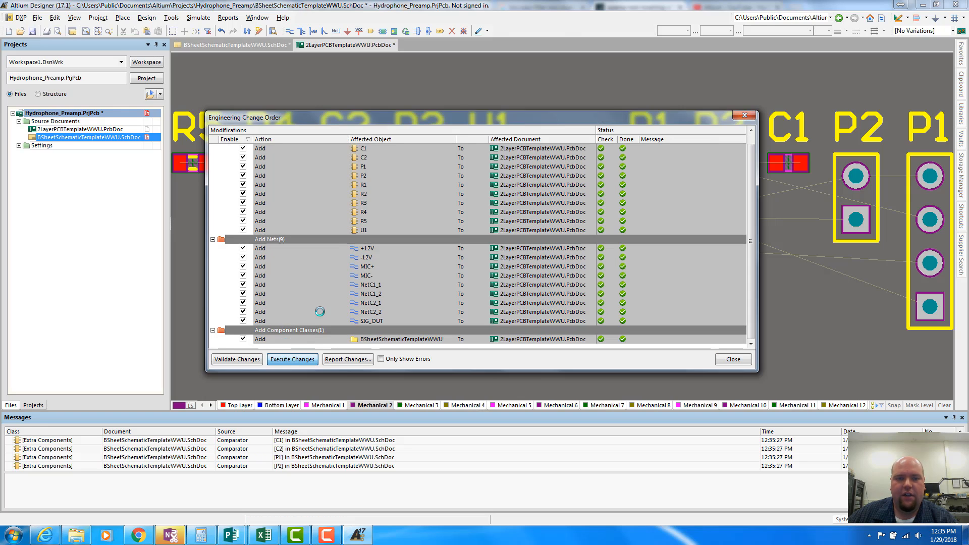
pyautogui.click(733, 360)
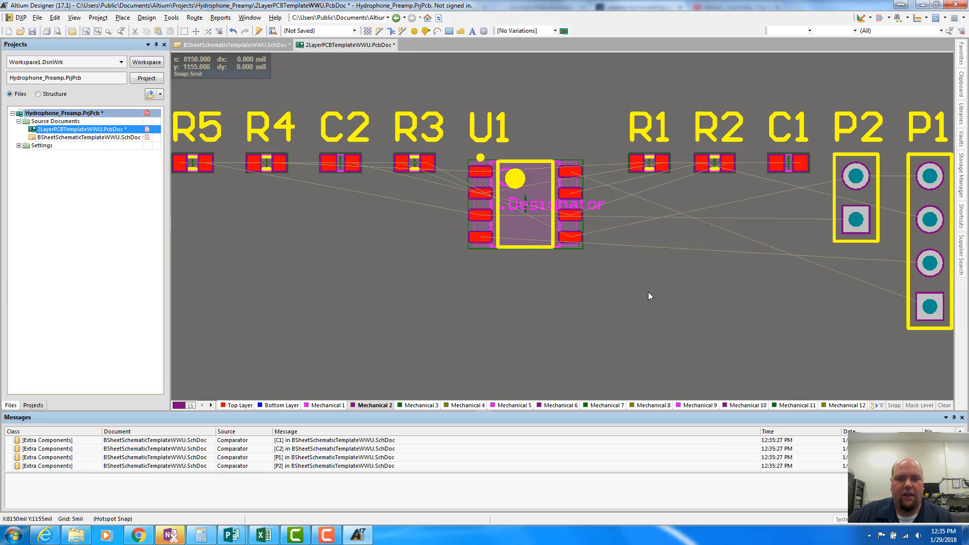
# Move all imported components together onto the board's upper-left corner area and set the snap grid to 10 mil.
pyautogui.keyDown('ctrl'); pyautogui.scroll(-1, 648, 292); pyautogui.keyUp('ctrl')
pyautogui.keyDown('ctrl'); pyautogui.scroll(-4, 647, 292); pyautogui.keyUp('ctrl')
pyautogui.moveTo(598, 335); pyautogui.dragTo(679, 395, button='right')
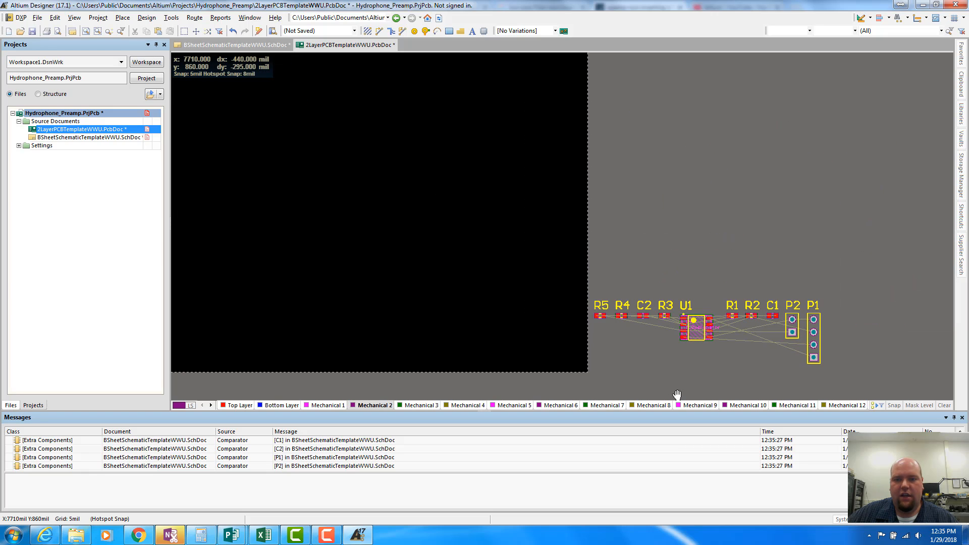
pyautogui.moveTo(849, 271); pyautogui.dragTo(557, 374)
pyautogui.moveTo(701, 327); pyautogui.dragTo(417, 179)
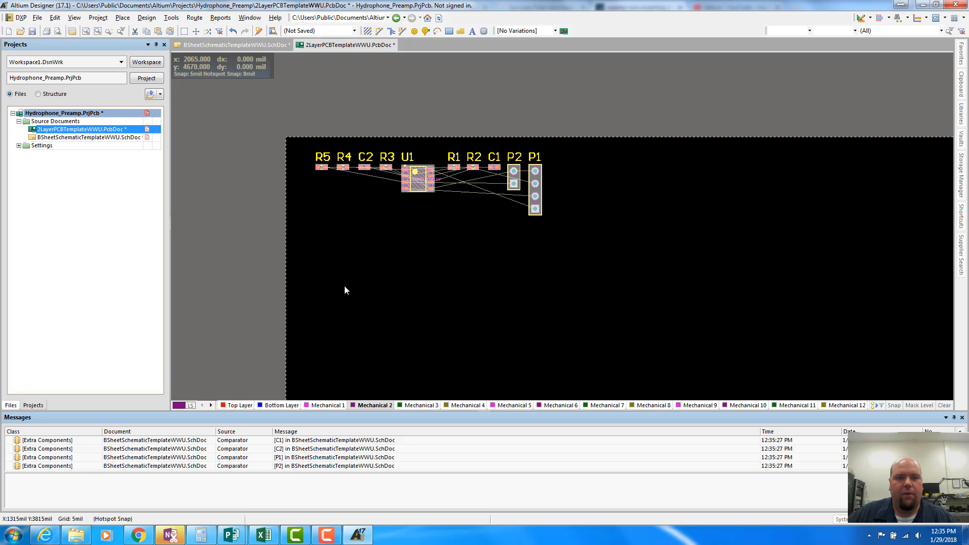
pyautogui.press('g')
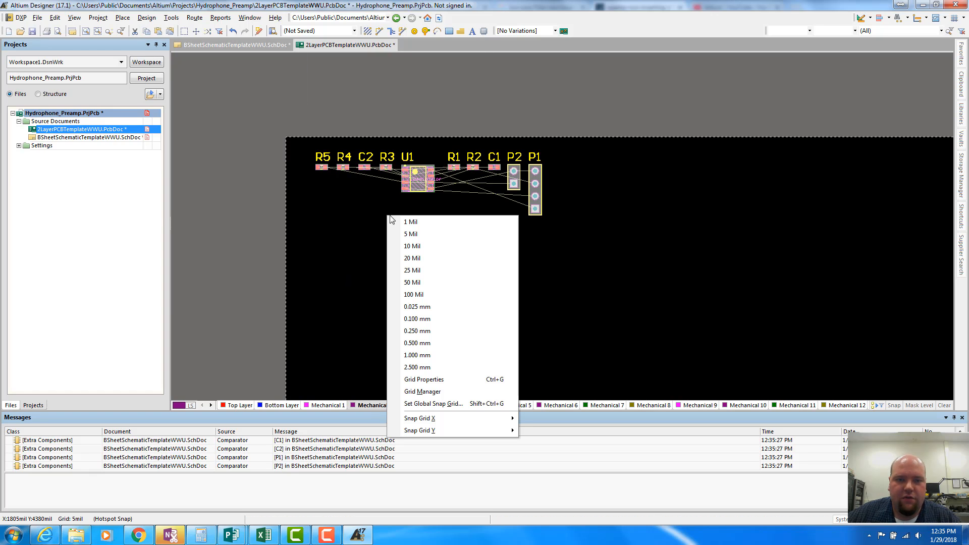
pyautogui.click(417, 247)
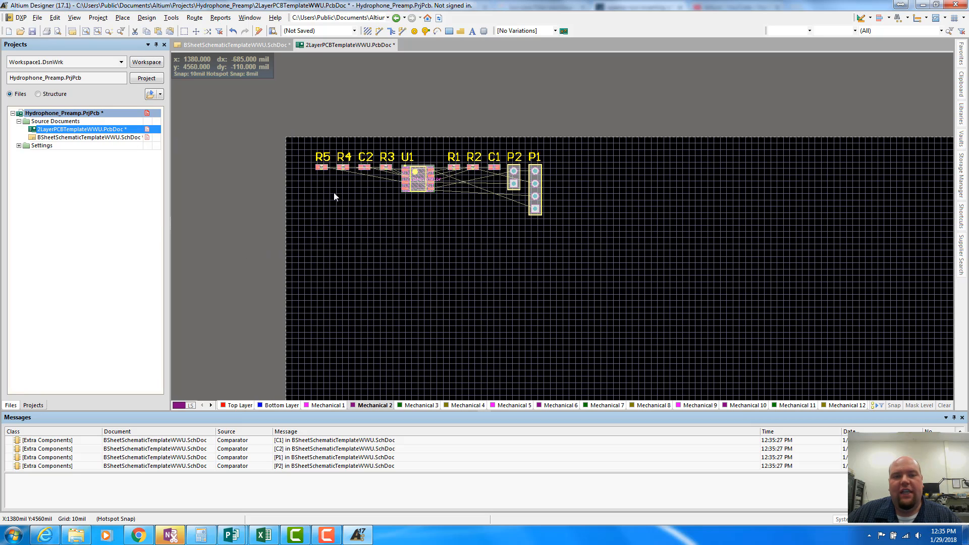
# Check the schematic for the connections, and on the PCB move U1 below the component row to about X 1890, Y 4160 mil.
pyautogui.click(99, 137)
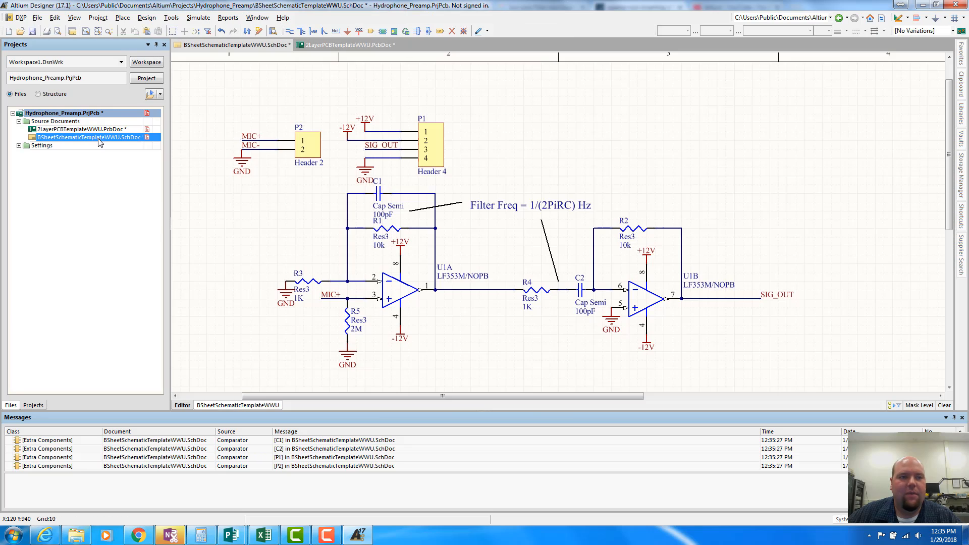
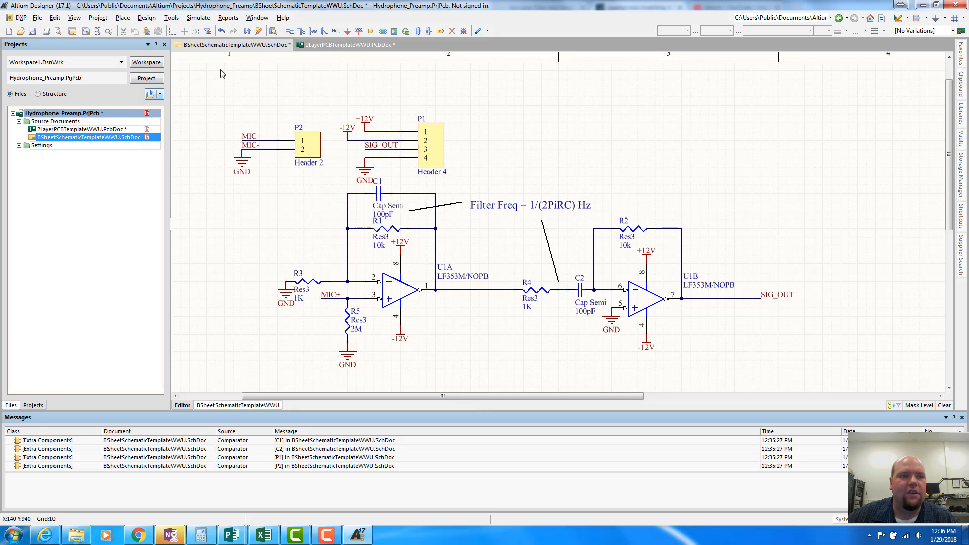
pyautogui.click(347, 46)
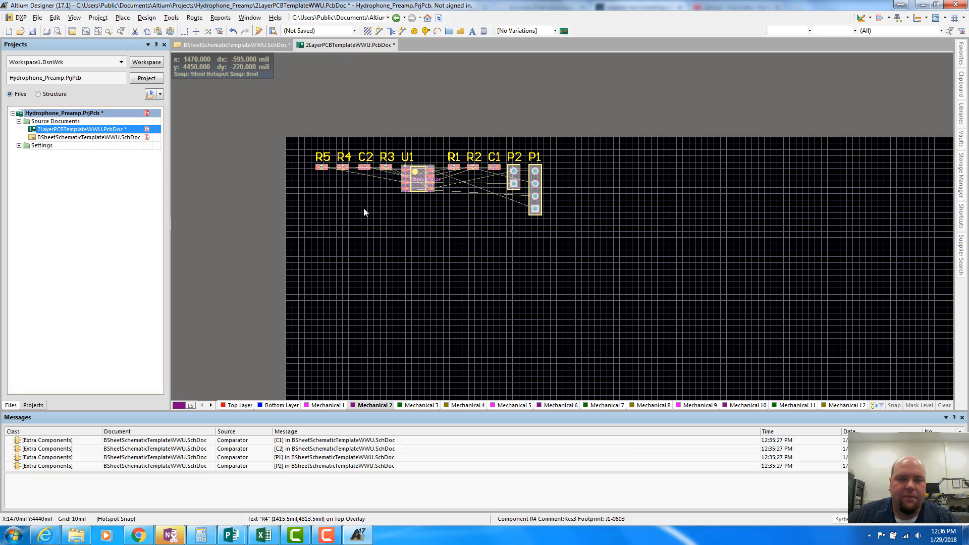
pyautogui.keyDown('ctrl'); pyautogui.scroll(1, 428, 214); pyautogui.keyUp('ctrl')
pyautogui.moveTo(389, 233); pyautogui.dragTo(453, 300, button='right')
pyautogui.moveTo(469, 227); pyautogui.dragTo(439, 318)
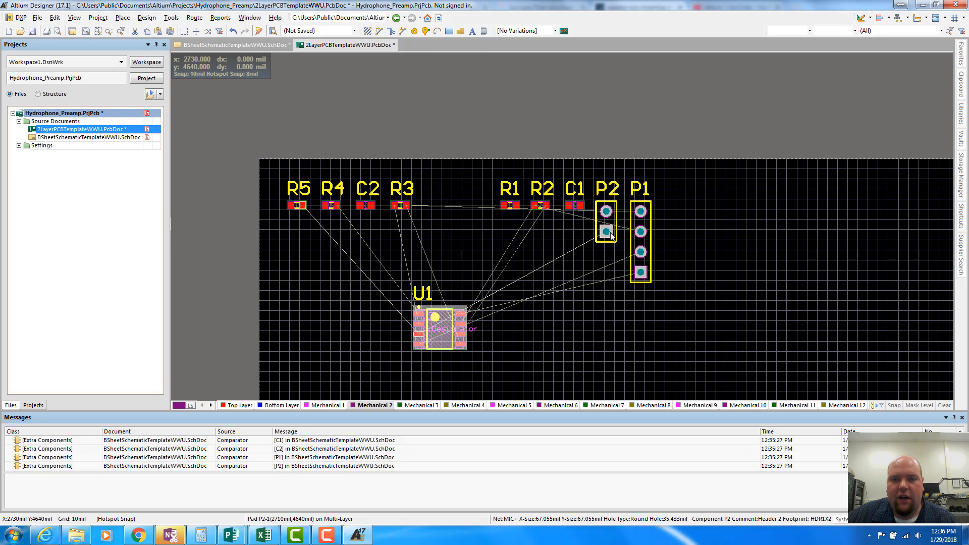
# Rotate header P2 to horizontal and place it directly below U1, with its designator beneath the header.
pyautogui.moveTo(605, 232); pyautogui.dragTo(377, 290)
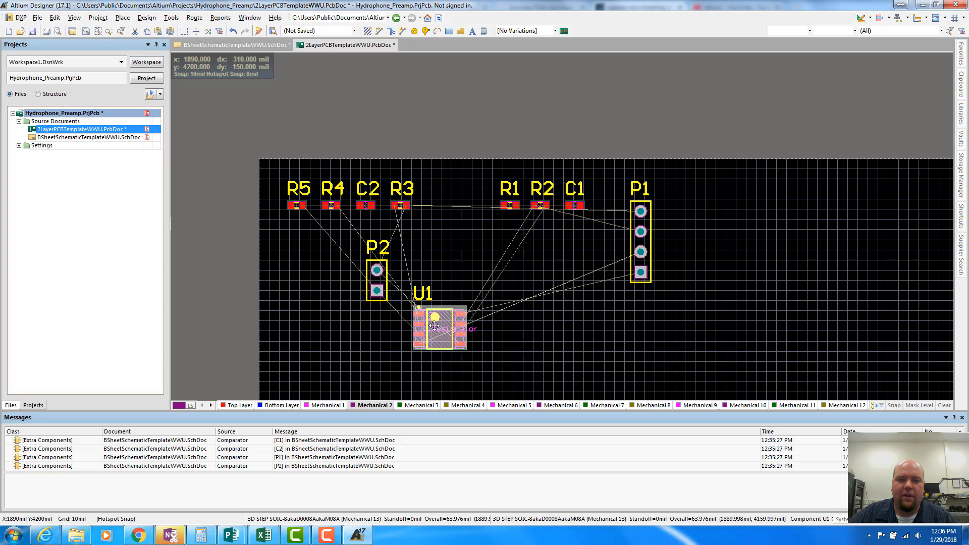
pyautogui.moveTo(377, 291); pyautogui.dragTo(366, 337)
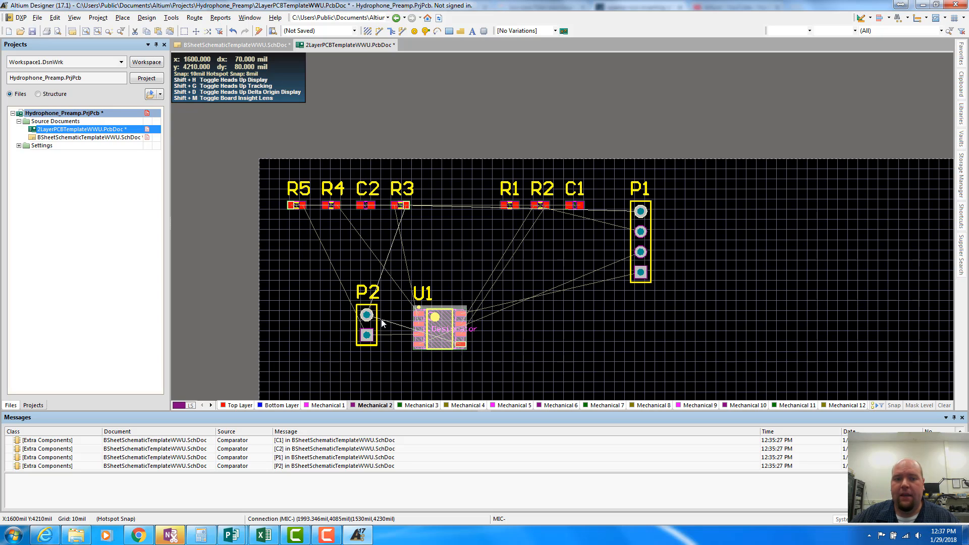
pyautogui.moveTo(367, 329); pyautogui.dragTo(429, 370)
pyautogui.press('space')
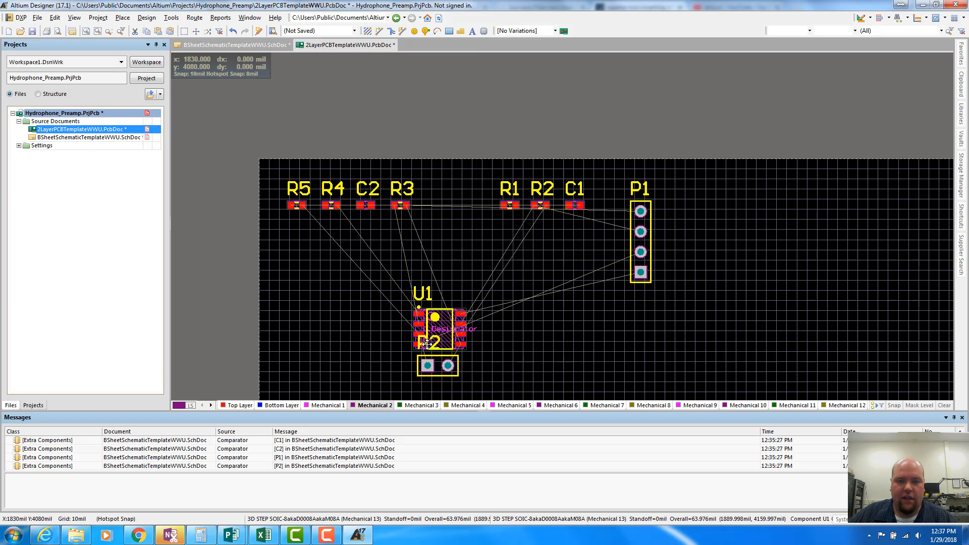
pyautogui.moveTo(429, 370); pyautogui.dragTo(431, 176)
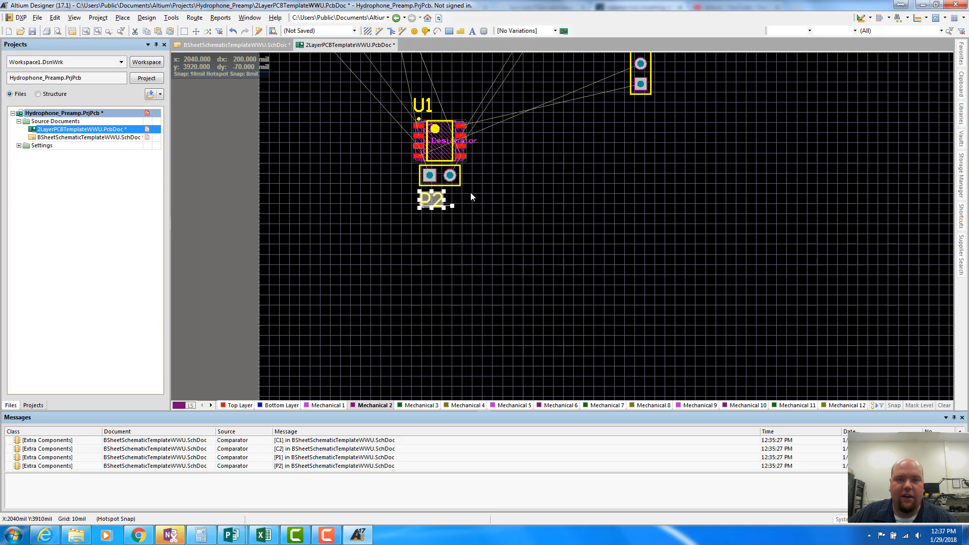
# Examine the net names on header P2's pads and their connections to U1.
pyautogui.keyDown('ctrl'); pyautogui.scroll(3, 467, 192); pyautogui.keyUp('ctrl')
pyautogui.scroll(3, 506, 219)
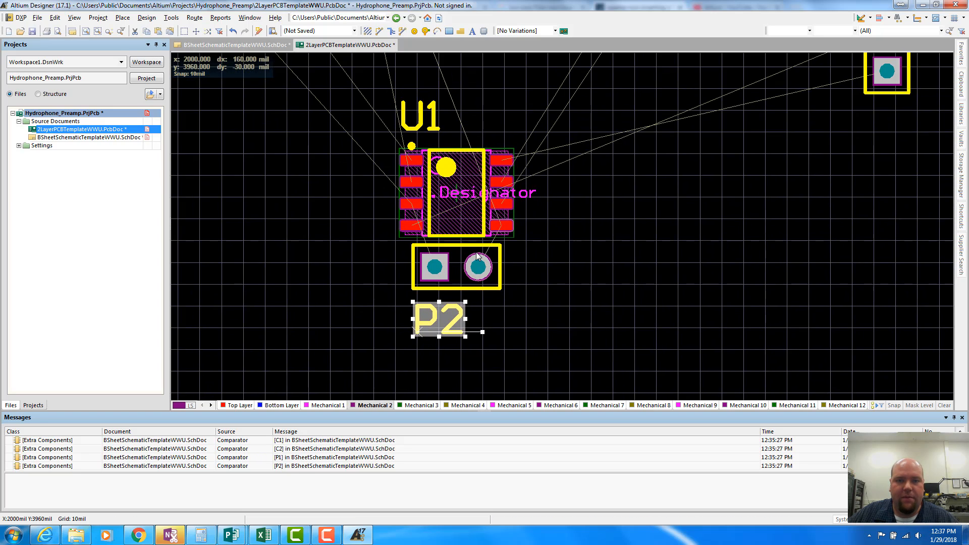
pyautogui.keyDown('ctrl'); pyautogui.scroll(1, 454, 272); pyautogui.keyUp('ctrl')
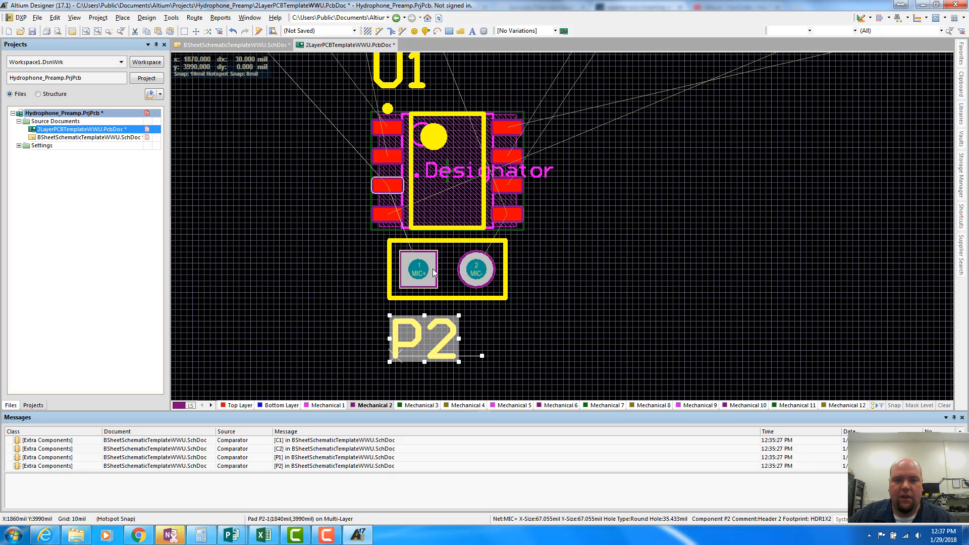
pyautogui.keyDown('ctrl'); pyautogui.scroll(-2, 443, 261); pyautogui.keyUp('ctrl')
pyautogui.scroll(-1, 443, 261)
pyautogui.keyDown('ctrl'); pyautogui.scroll(-2, 444, 202); pyautogui.keyUp('ctrl')
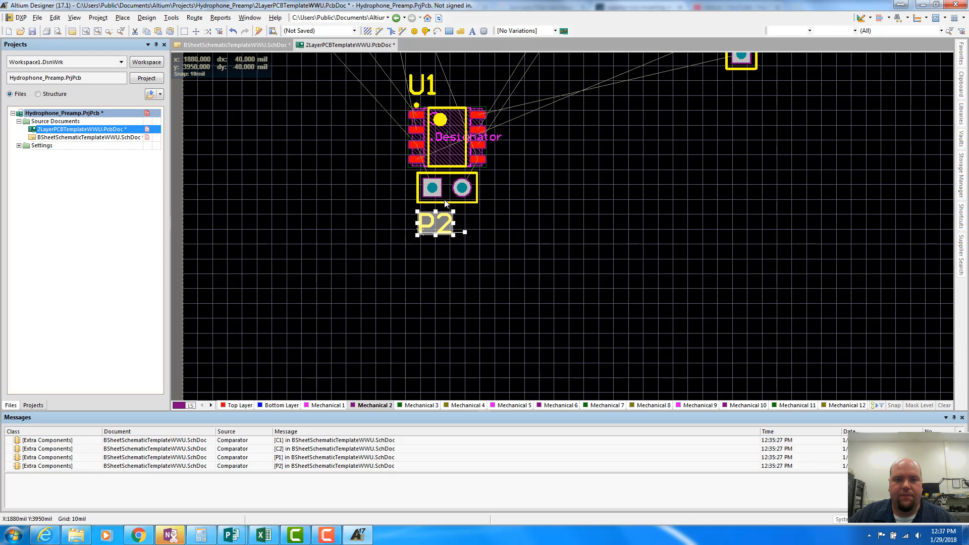
pyautogui.moveTo(529, 239); pyautogui.dragTo(543, 316, button='right')
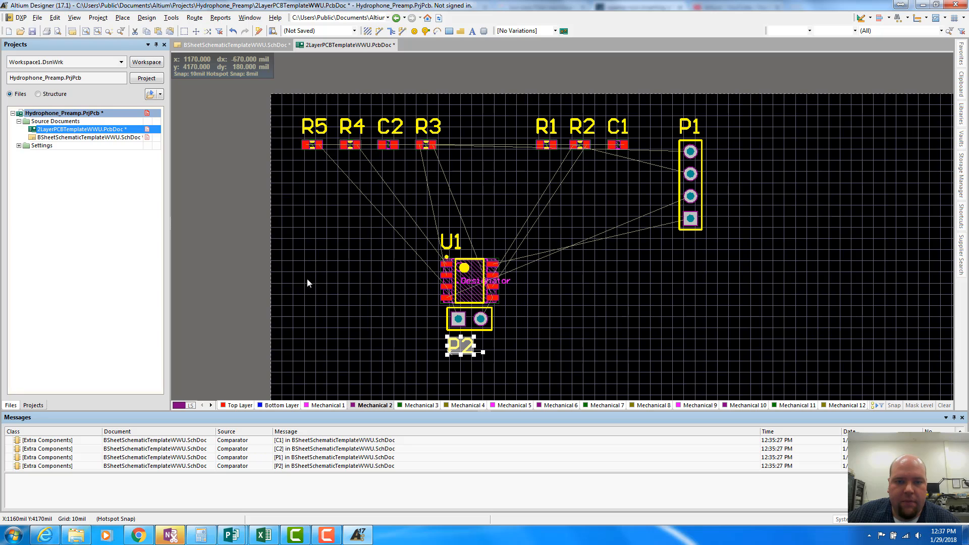
# Review the schematic's input stage and switch to Chrome to compare it with the non-inverting op-amp shelving filter reference.
pyautogui.doubleClick(107, 137)
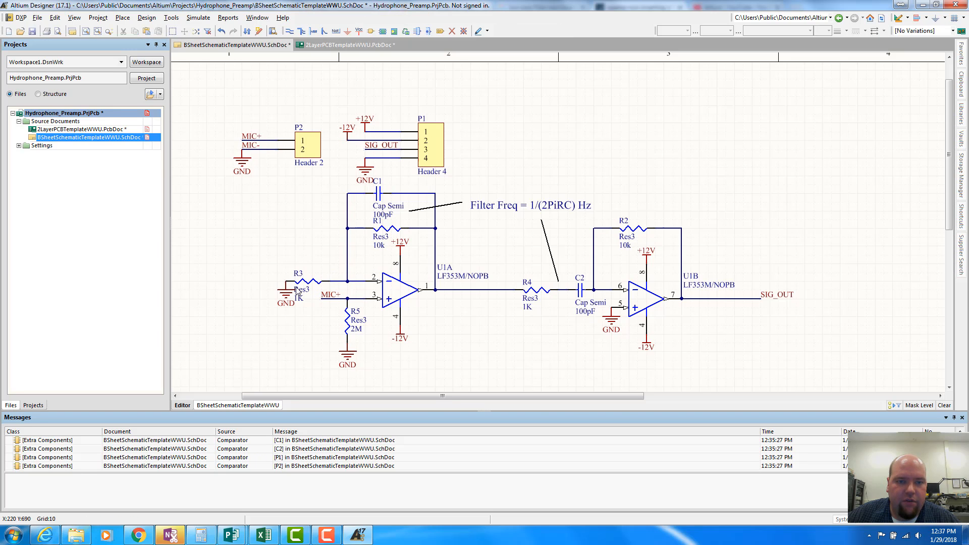
pyautogui.hotkey('alt', 'Tab')
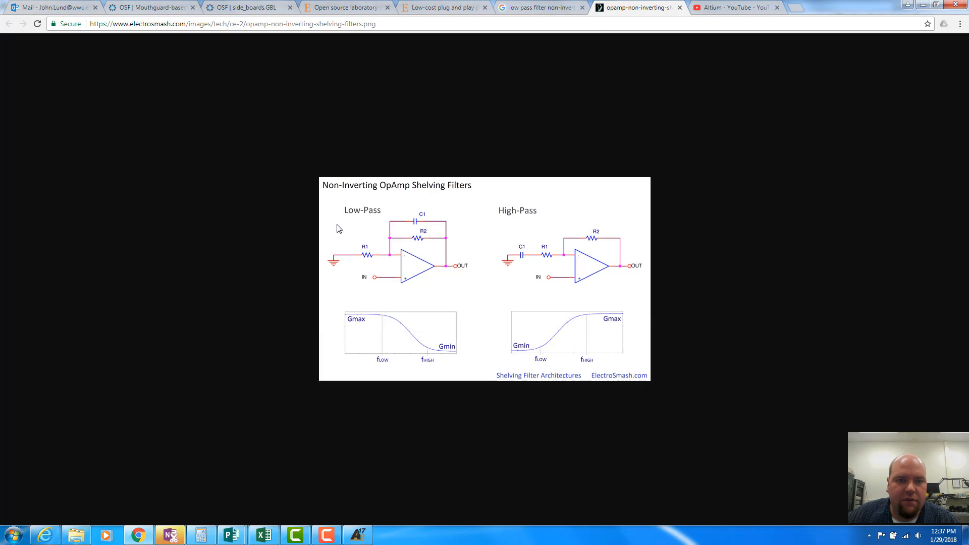
pyautogui.click(529, 8)
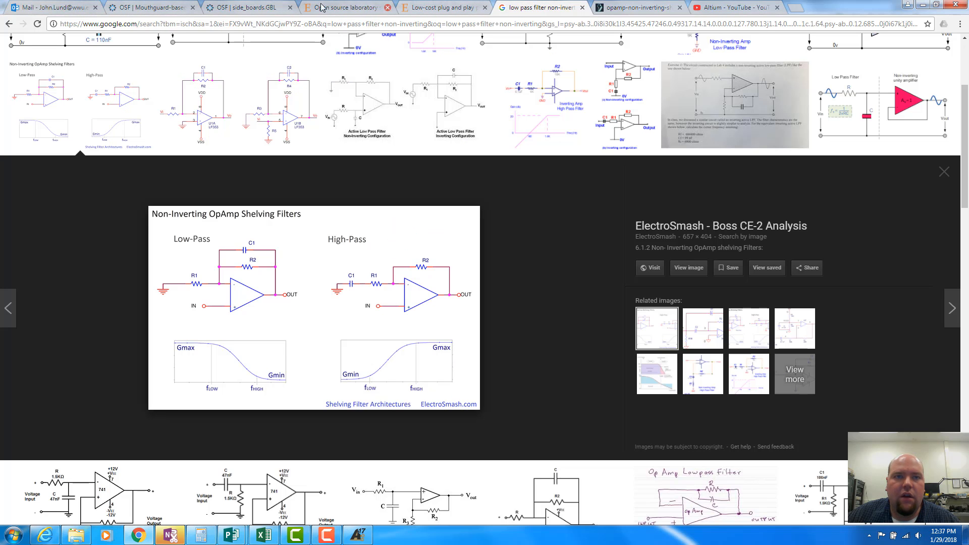
# Switch from the op-amp filter reference pages to Altium Designer and open the hydrophone preamp's PCB document.
pyautogui.click(440, 7)
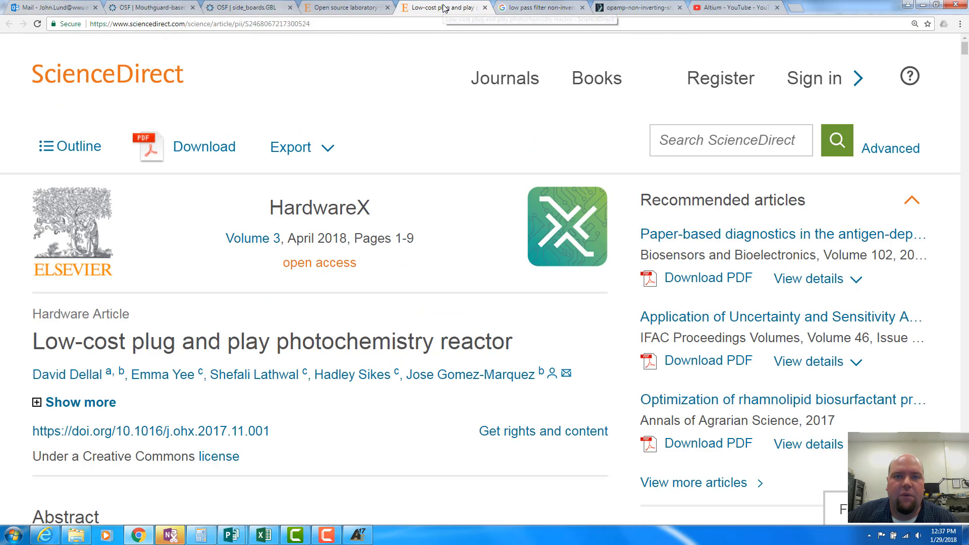
pyautogui.click(526, 5)
pyautogui.click(636, 7)
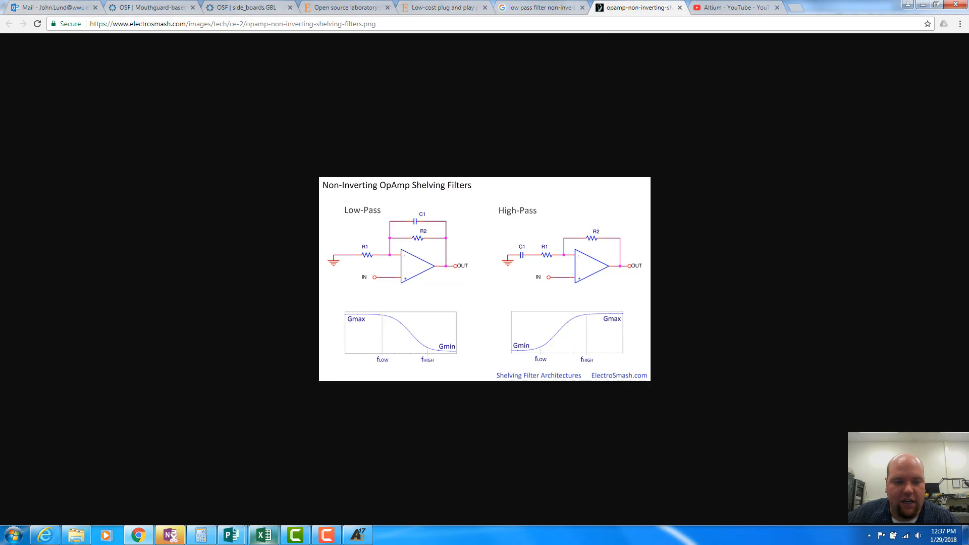
pyautogui.click(354, 536)
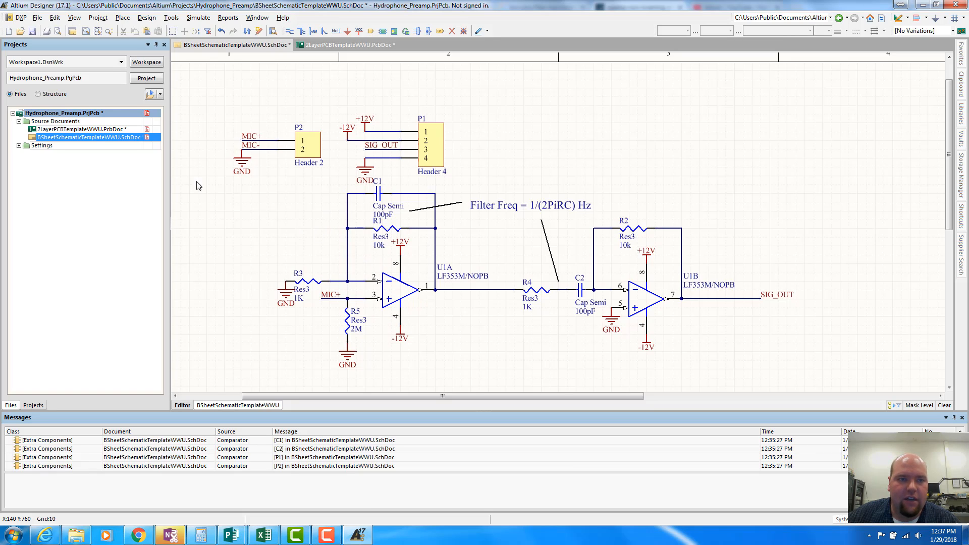
pyautogui.click(86, 129)
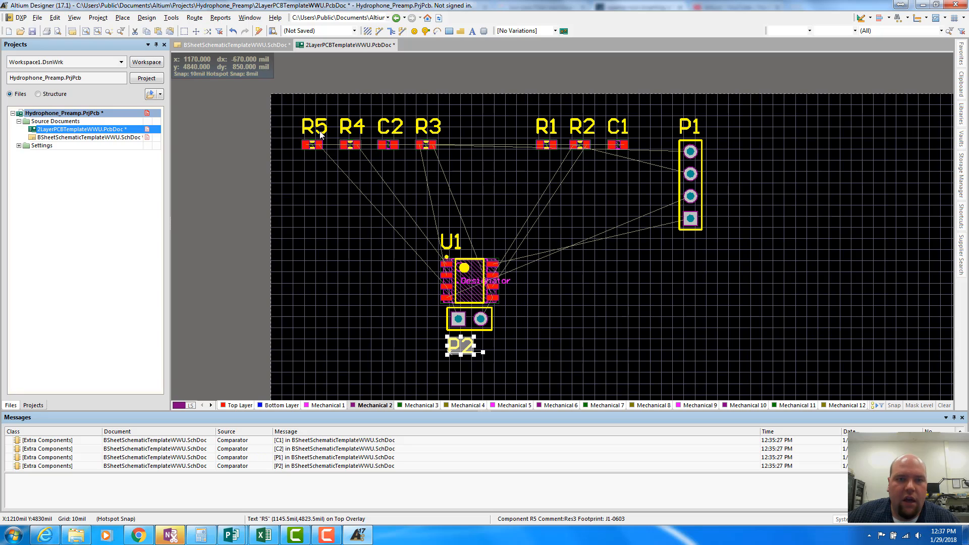
# Move resistor R3 to the pin-1 side of U1 and rotate it to stand vertically.
pyautogui.moveTo(426, 145); pyautogui.dragTo(424, 285)
pyautogui.press('space')
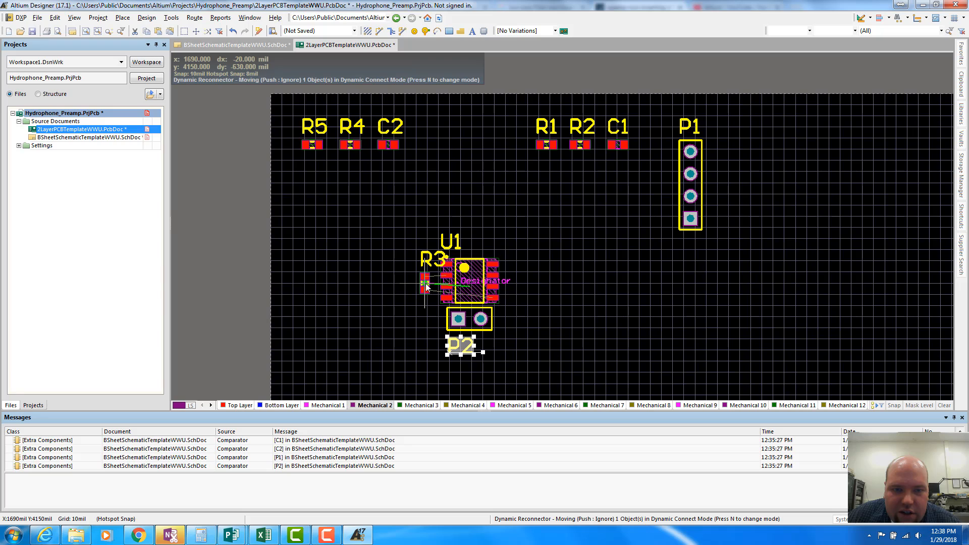
pyautogui.click(425, 284)
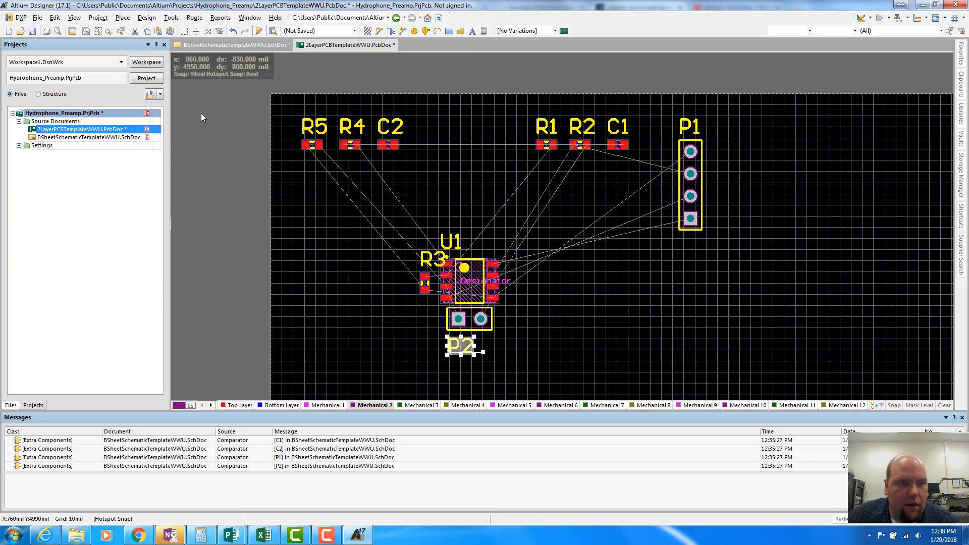
# Check the schematic, place R1 vertically beside U1 above R3, and shift R3 slightly down to make room.
pyautogui.doubleClick(101, 137)
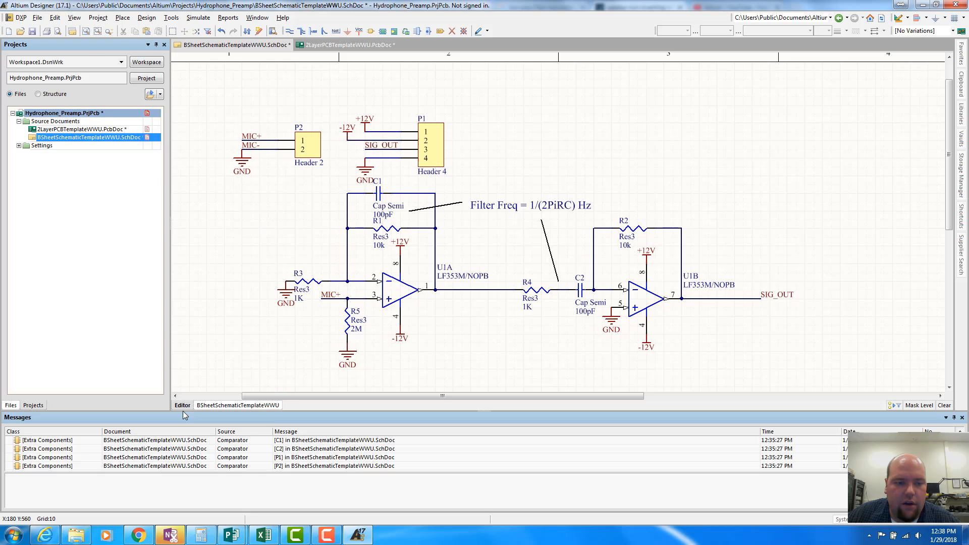
pyautogui.click(74, 130)
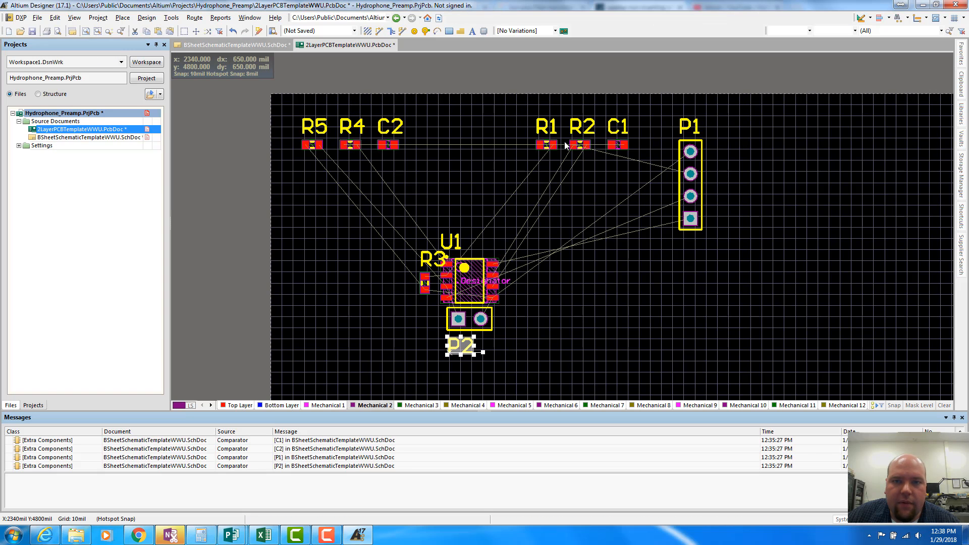
pyautogui.moveTo(546, 145); pyautogui.dragTo(422, 256)
pyautogui.moveTo(422, 290); pyautogui.dragTo(423, 257)
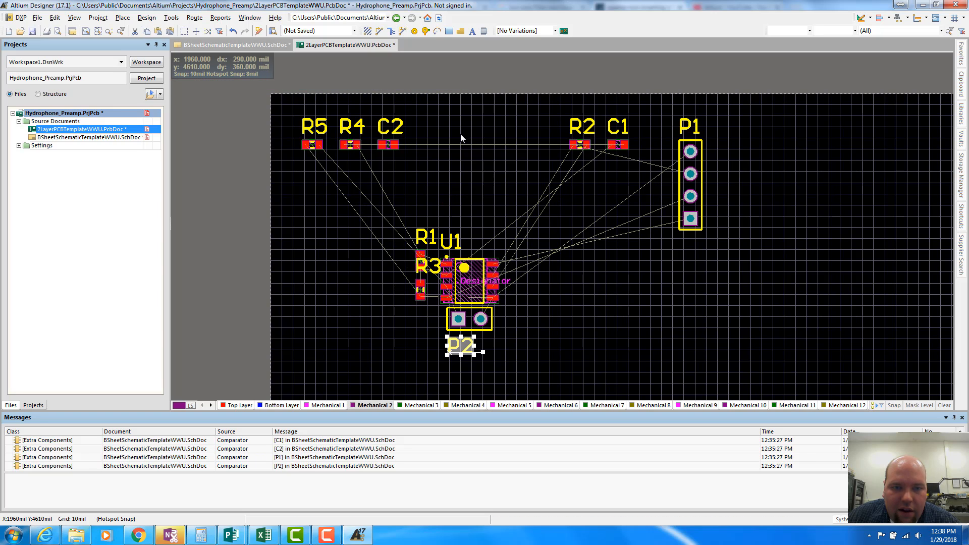
# Check the feedback network in the schematic and place capacitor C1 vertically just left of R1.
pyautogui.doubleClick(111, 138)
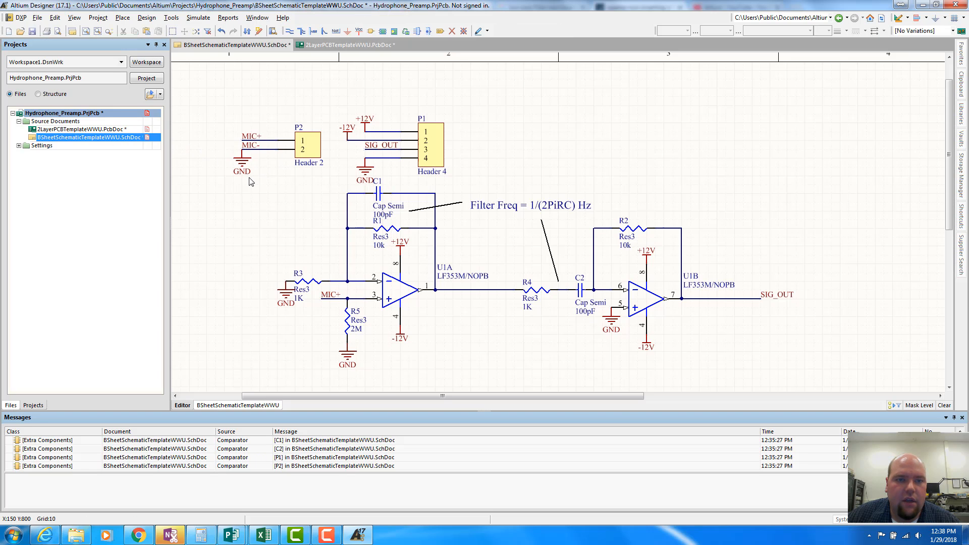
pyautogui.doubleClick(88, 130)
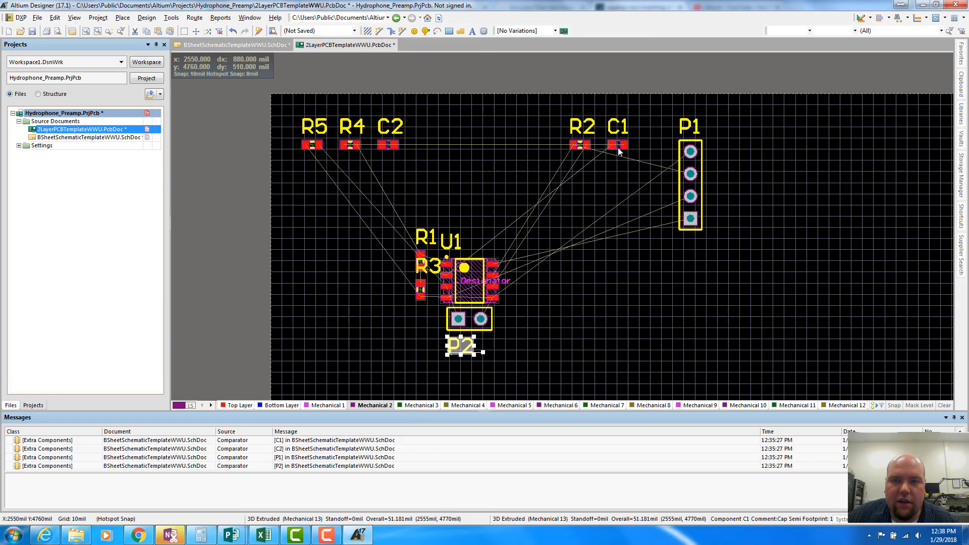
pyautogui.moveTo(617, 147); pyautogui.dragTo(399, 260)
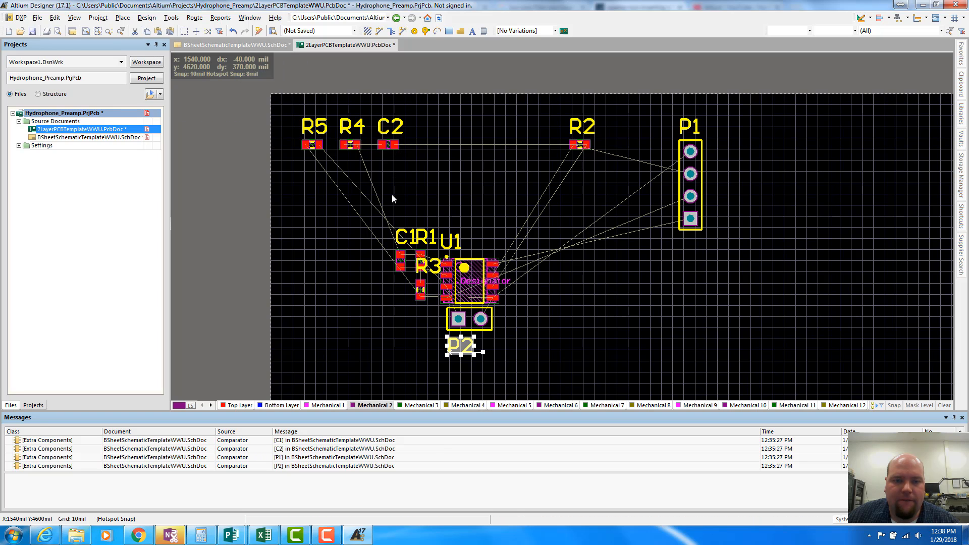
# Check the MIC+ input in the schematic and place R5 horizontally below R3, left of header P2.
pyautogui.click(267, 46)
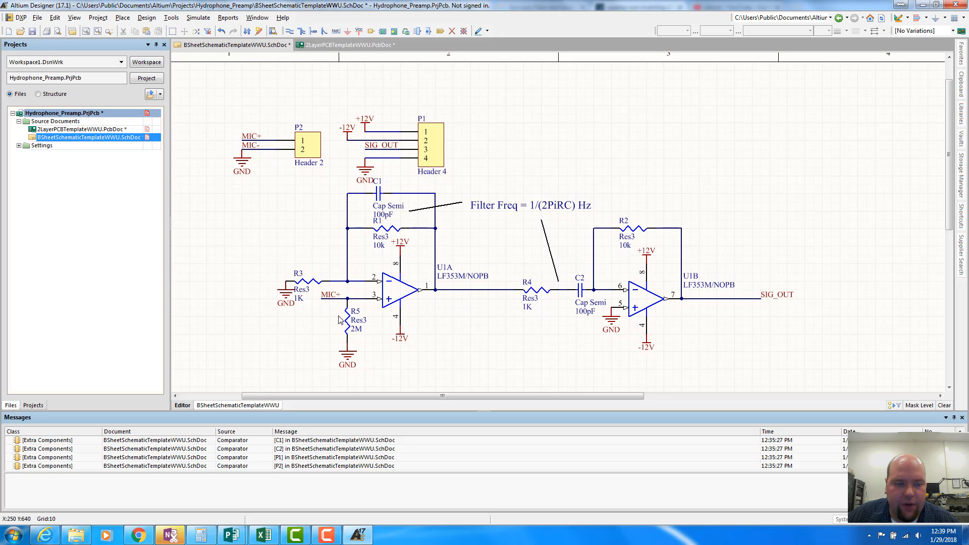
pyautogui.click(117, 130)
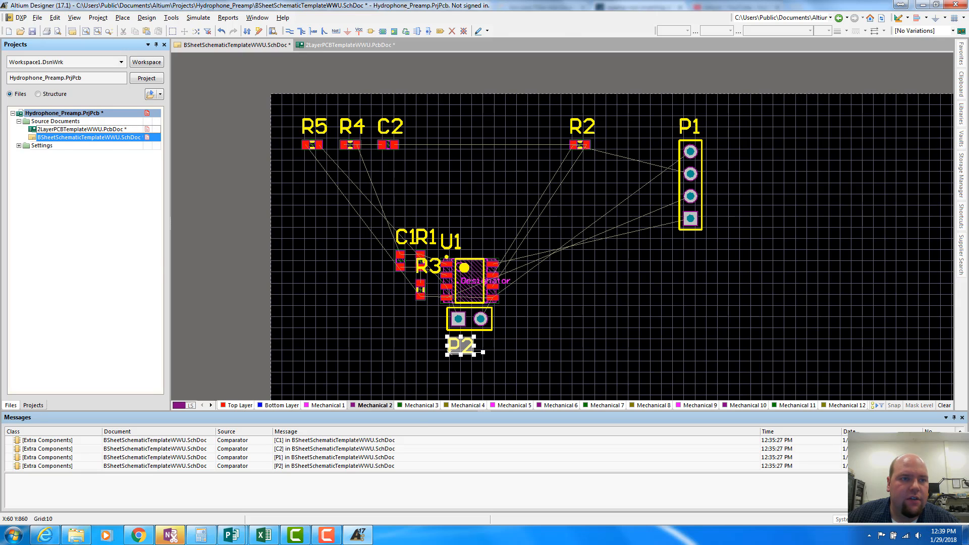
pyautogui.moveTo(314, 143); pyautogui.dragTo(427, 321)
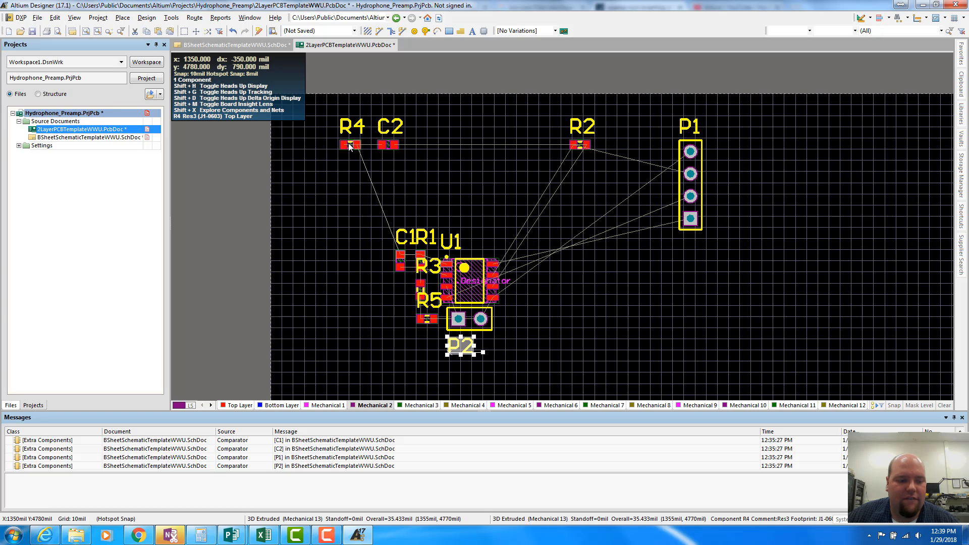
pyautogui.moveTo(349, 143); pyautogui.dragTo(348, 144)
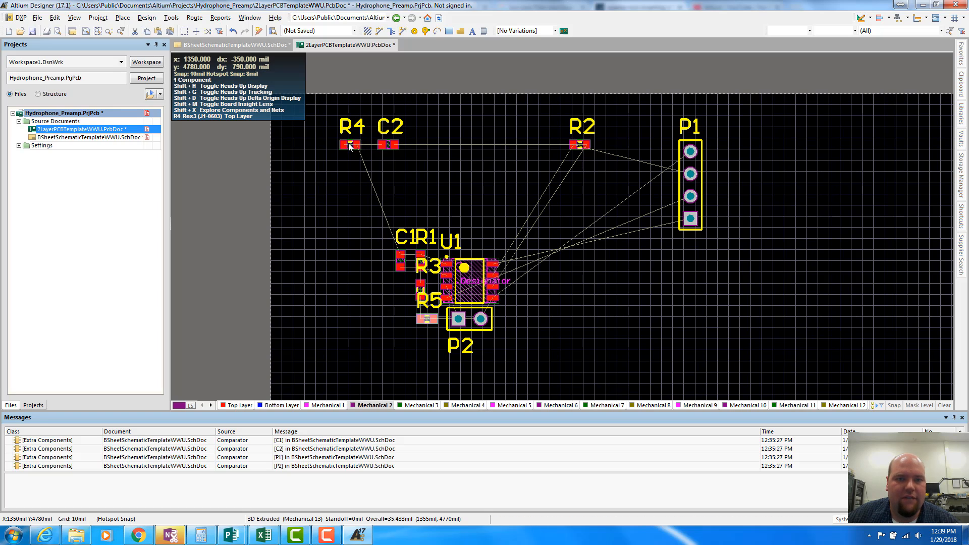
# Check the second op-amp stage in the schematic and place R4 vertically to the right of U1's upper pads.
pyautogui.click(83, 137)
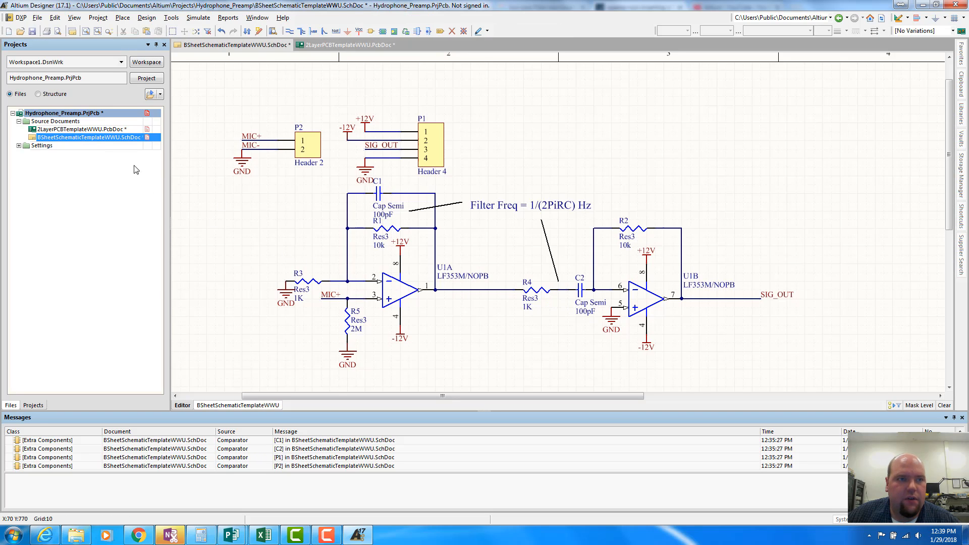
pyautogui.click(116, 129)
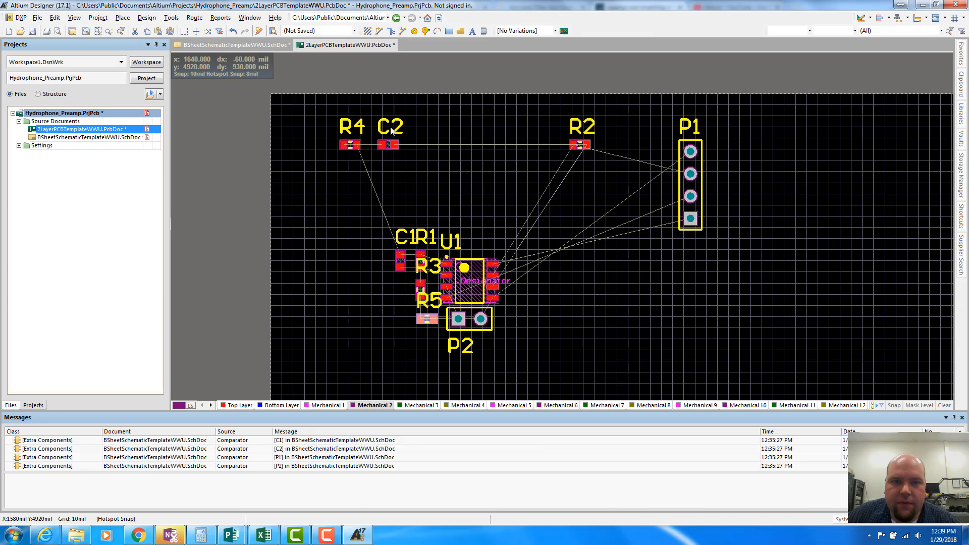
pyautogui.moveTo(350, 145); pyautogui.dragTo(519, 262)
pyautogui.press('space')
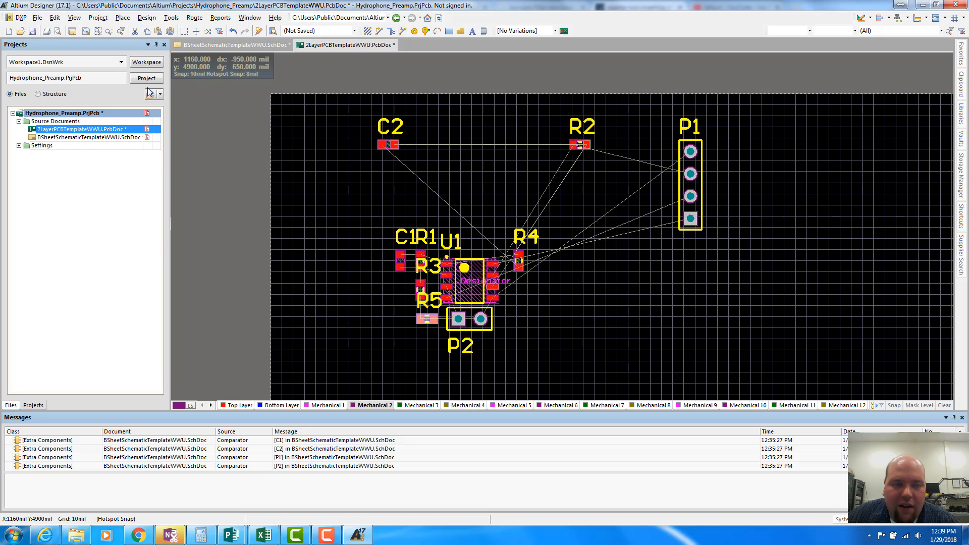
# Consult the schematic again and place capacitor C2 vertically directly below R4.
pyautogui.doubleClick(101, 137)
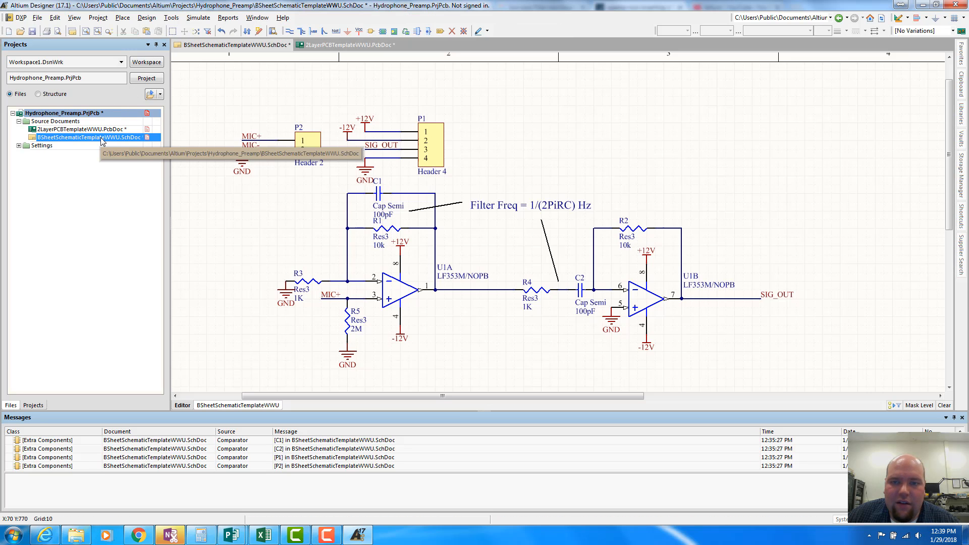
pyautogui.doubleClick(80, 129)
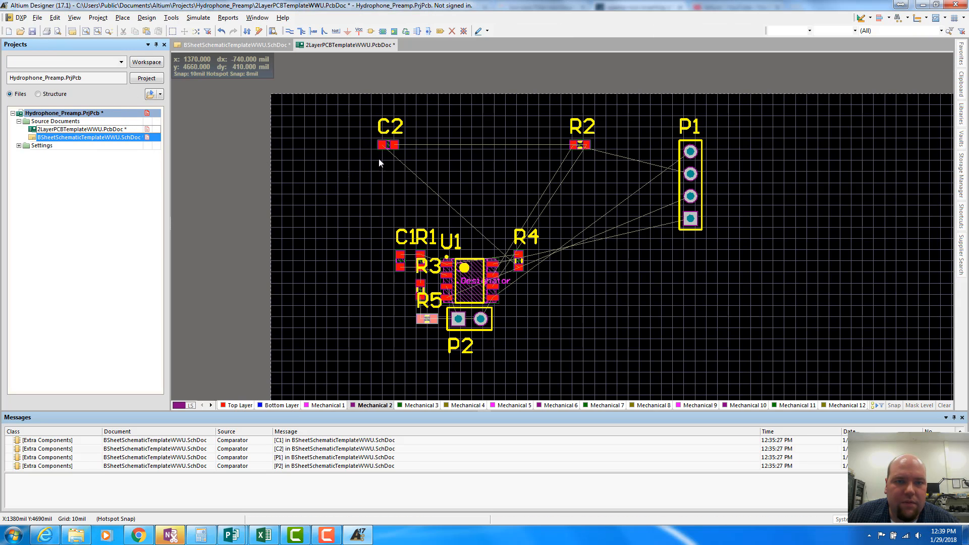
pyautogui.moveTo(394, 147); pyautogui.dragTo(525, 284)
pyautogui.press('space')
# Check R2's connections in the schematic and place R2 vertically to the right of C2.
pyautogui.keyDown('ctrl'); pyautogui.scroll(2, 511, 295); pyautogui.keyUp('ctrl')
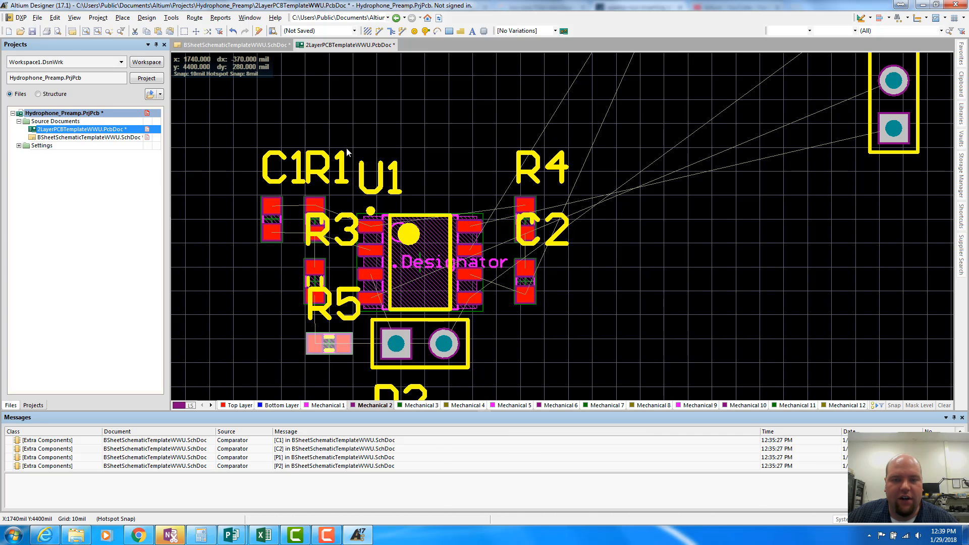
pyautogui.scroll(5, 347, 151)
pyautogui.scroll(-3, 353, 150)
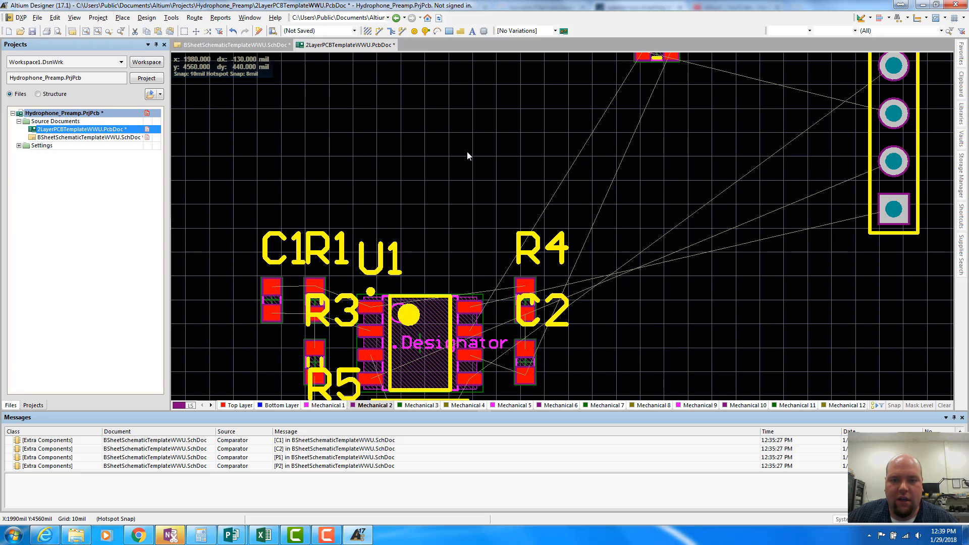
pyautogui.scroll(-1, 467, 153)
pyautogui.click(117, 136)
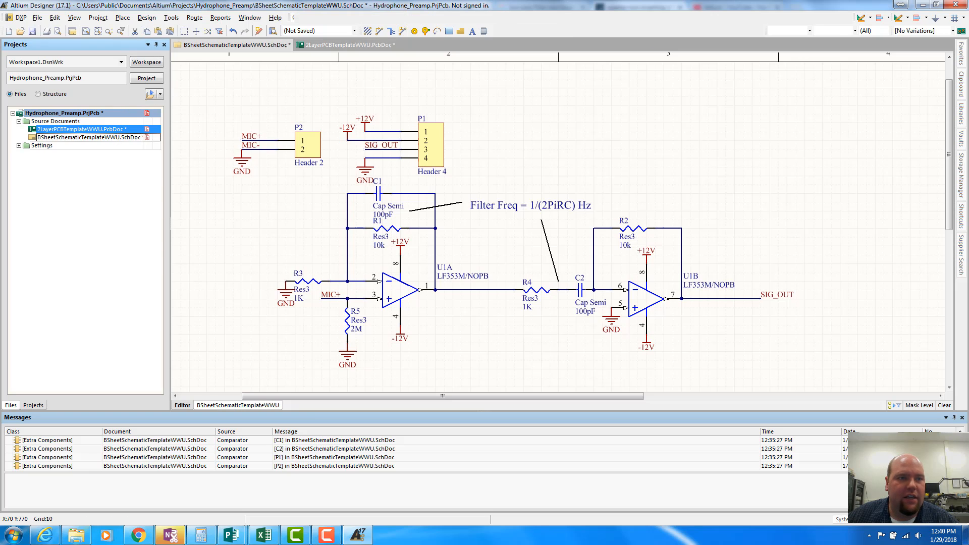
pyautogui.click(117, 131)
pyautogui.scroll(5, 665, 198)
pyautogui.moveTo(656, 212); pyautogui.dragTo(588, 207)
pyautogui.press('space')
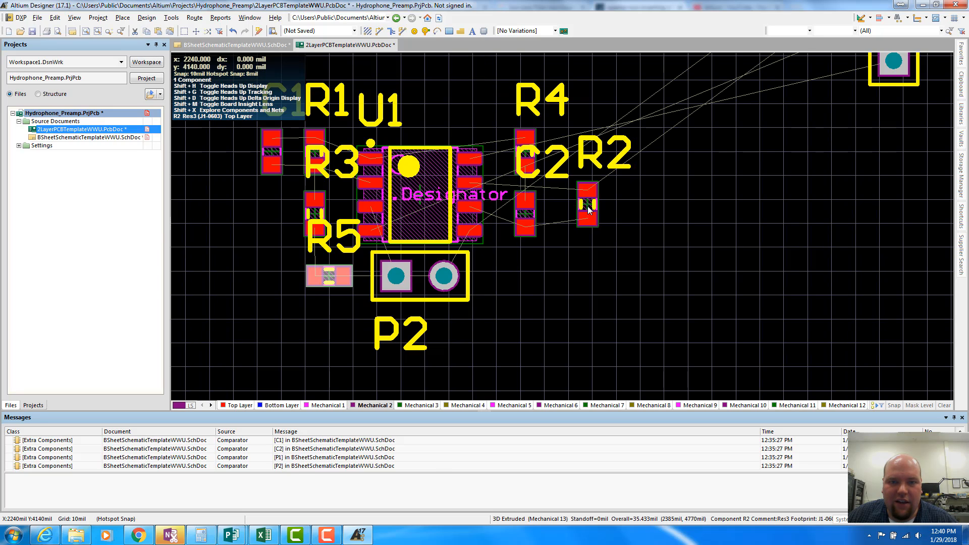
# Swap C2 and R2 so that R2 sits directly below R4 and C2 stands to its right.
pyautogui.moveTo(521, 212); pyautogui.dragTo(645, 223)
pyautogui.moveTo(587, 205); pyautogui.dragTo(527, 213)
pyautogui.moveTo(640, 221); pyautogui.dragTo(567, 216)
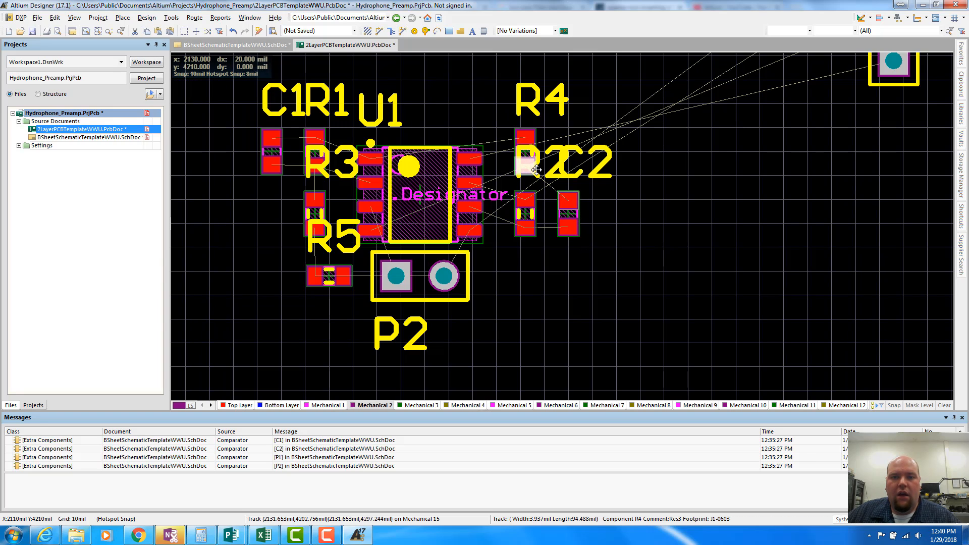
# Move the R2 and C2 designator texts below their components.
pyautogui.moveTo(533, 168); pyautogui.dragTo(501, 291)
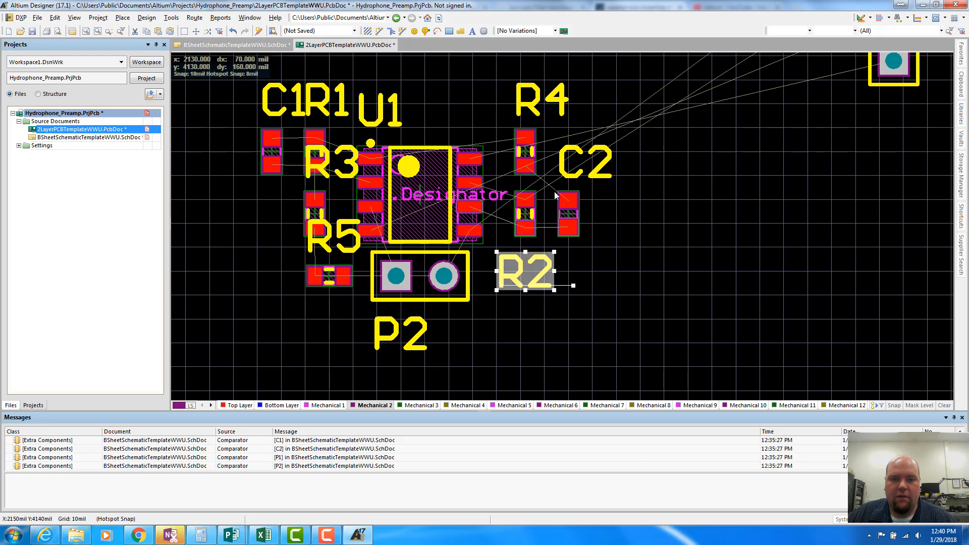
pyautogui.moveTo(572, 181); pyautogui.dragTo(576, 300)
pyautogui.moveTo(568, 218); pyautogui.dragTo(579, 214)
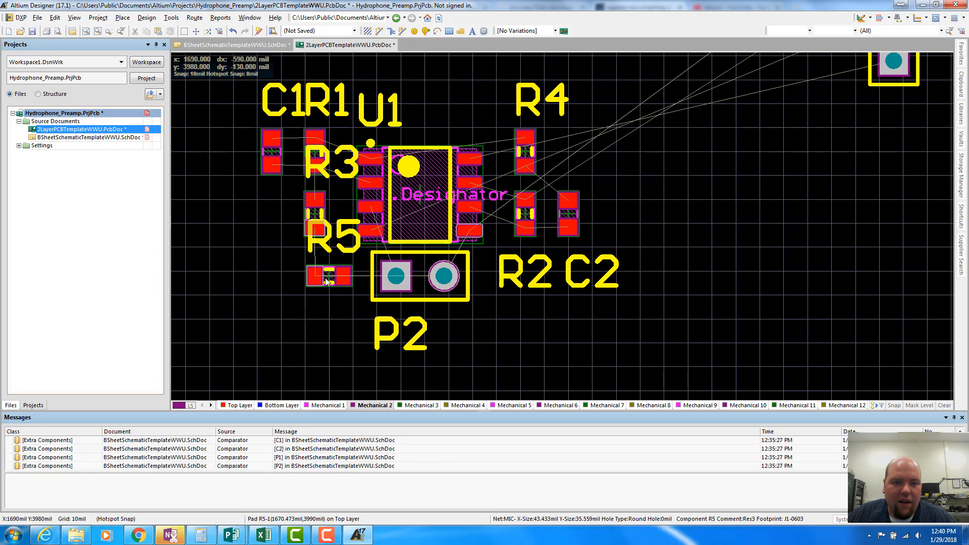
# Rotate R5 to vertical and place it left of R3, below C1.
pyautogui.moveTo(329, 277); pyautogui.dragTo(273, 218)
pyautogui.press('space')
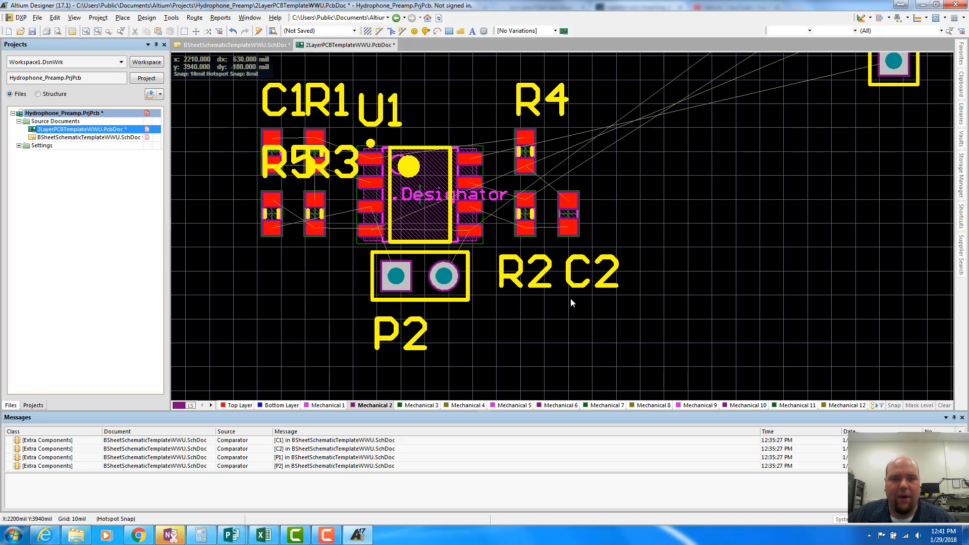
pyautogui.scroll(4, 570, 302)
pyautogui.scroll(-3, 571, 302)
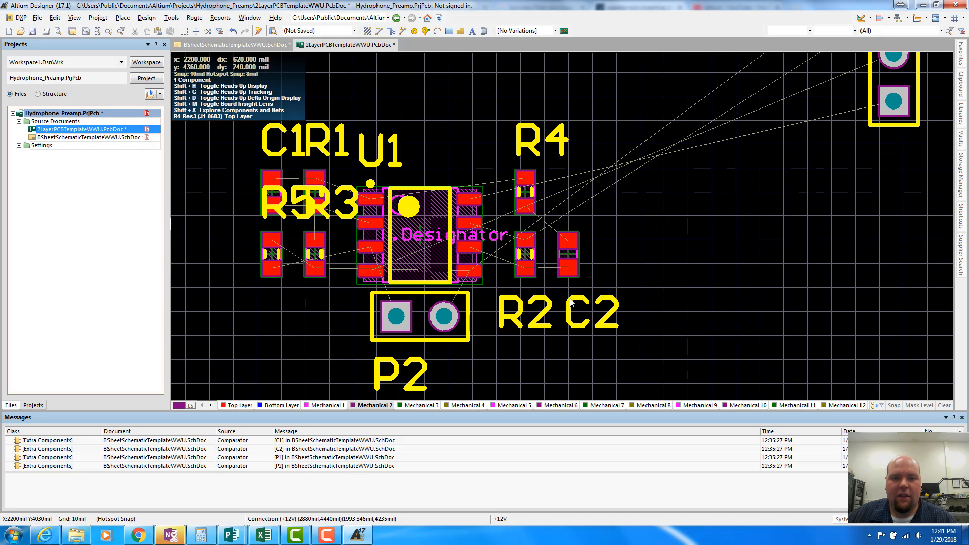
pyautogui.scroll(3, 570, 302)
pyautogui.scroll(-5, 570, 301)
pyautogui.scroll(4, 570, 301)
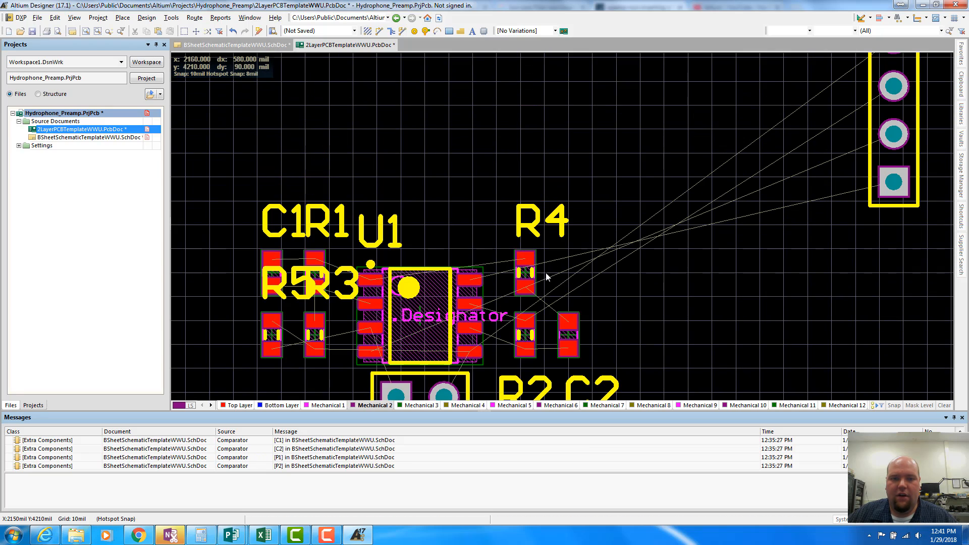
pyautogui.scroll(-3, 614, 235)
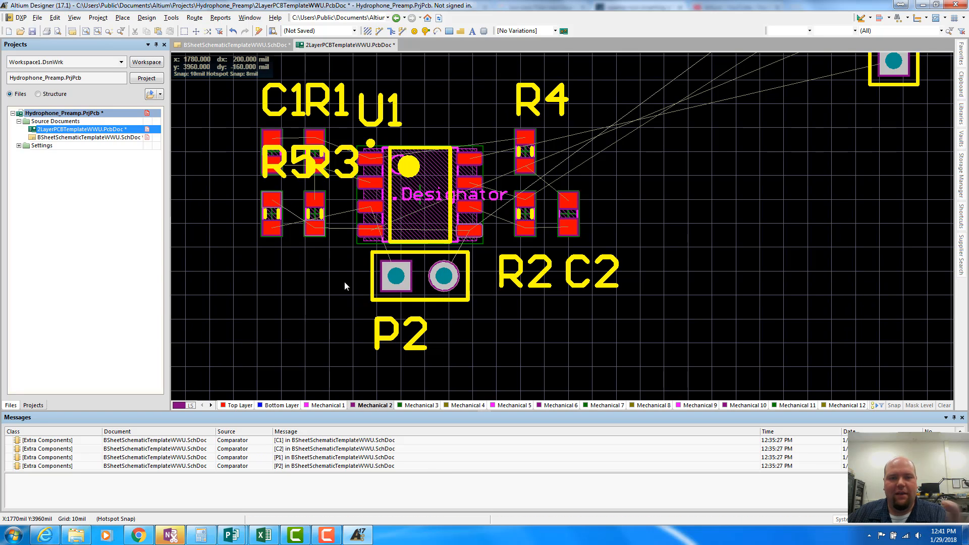
# Shift the C1, R1, R5 and R3 group and the R4, R2 and C2 group down and slightly closer to U1.
pyautogui.moveTo(225, 91); pyautogui.dragTo(348, 276)
pyautogui.moveTo(318, 214); pyautogui.dragTo(328, 262)
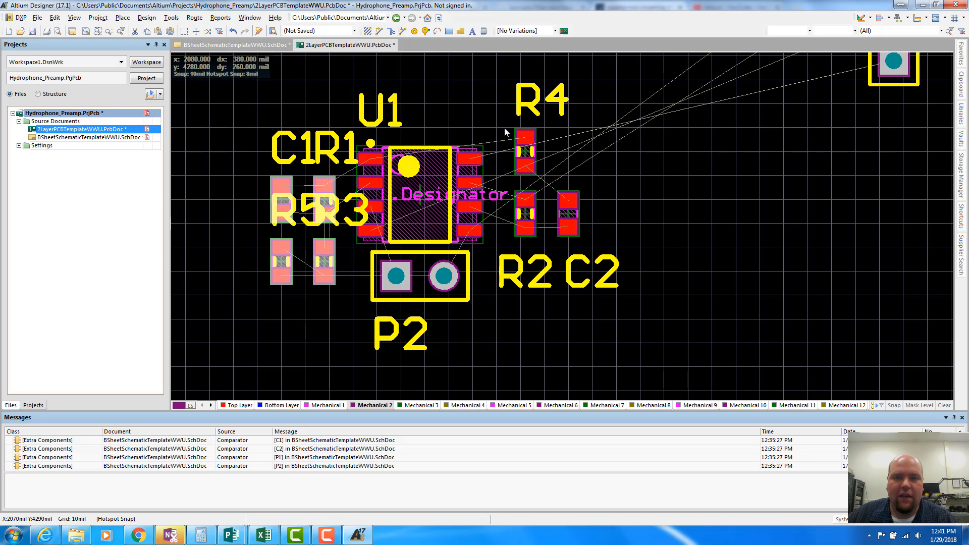
pyautogui.moveTo(504, 129); pyautogui.dragTo(617, 296)
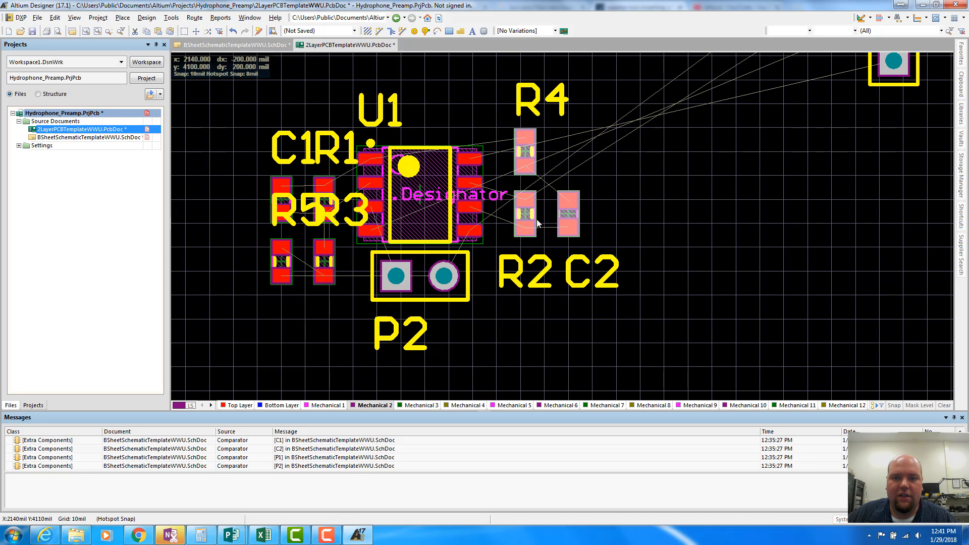
pyautogui.moveTo(538, 223); pyautogui.dragTo(522, 264)
pyautogui.click(680, 250)
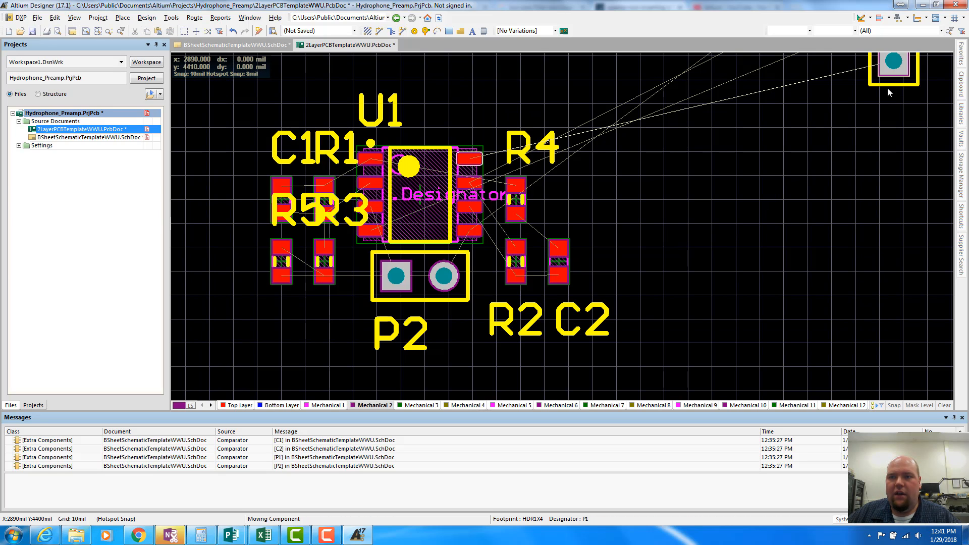
# Move header P1 below P2 and rotate it to horizontal with its square pad on the right.
pyautogui.moveTo(887, 88); pyautogui.dragTo(501, 306)
pyautogui.press('space')
pyautogui.press('space')
pyautogui.press('space')
pyautogui.press('space')
pyautogui.press('space')
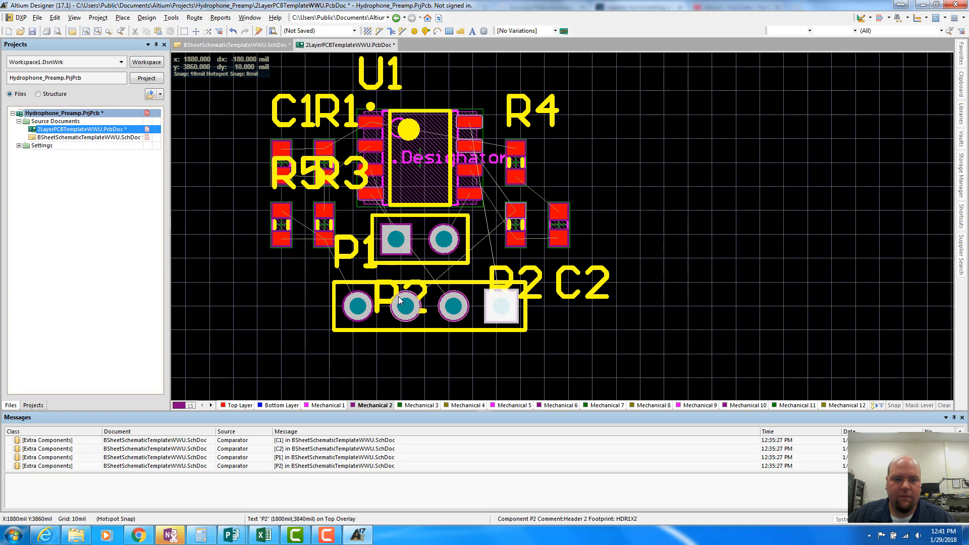
pyautogui.click(382, 286)
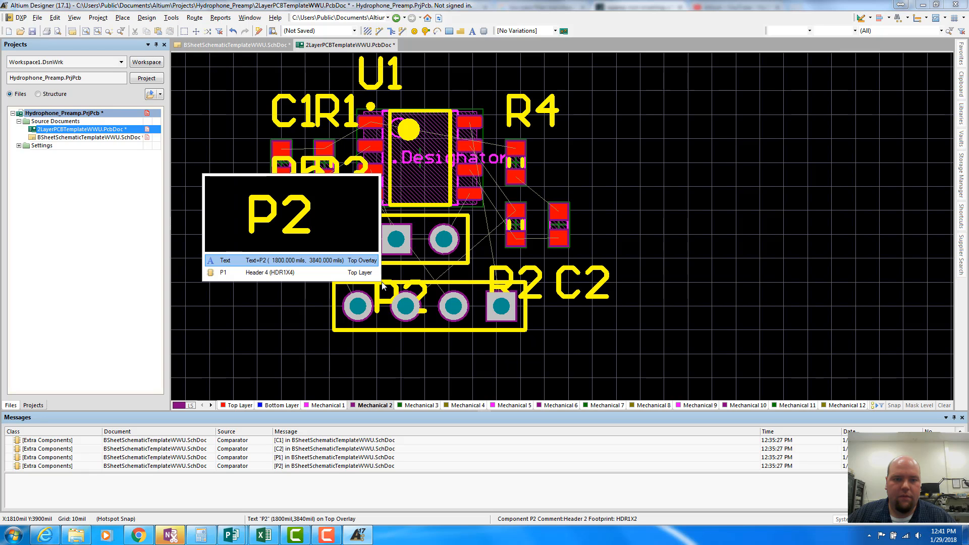
pyautogui.click(354, 260)
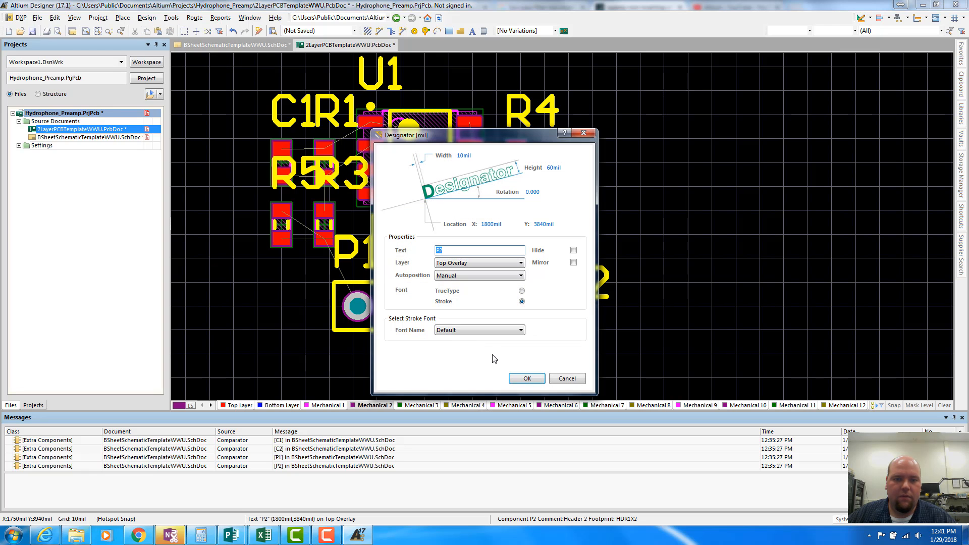
pyautogui.click(526, 378)
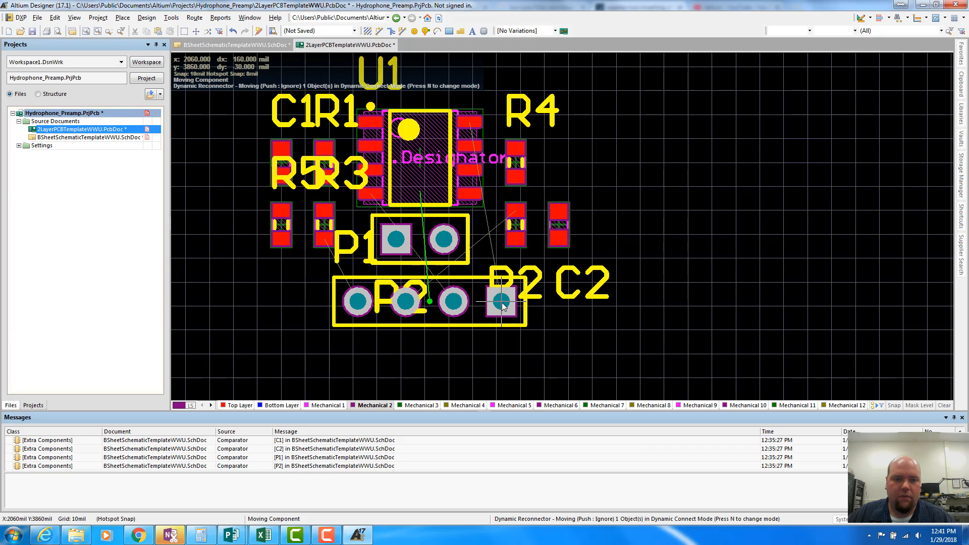
# Move P1 farther down to free the P2 designator text, and place that text vertically left of P2.
pyautogui.moveTo(502, 334); pyautogui.dragTo(501, 359)
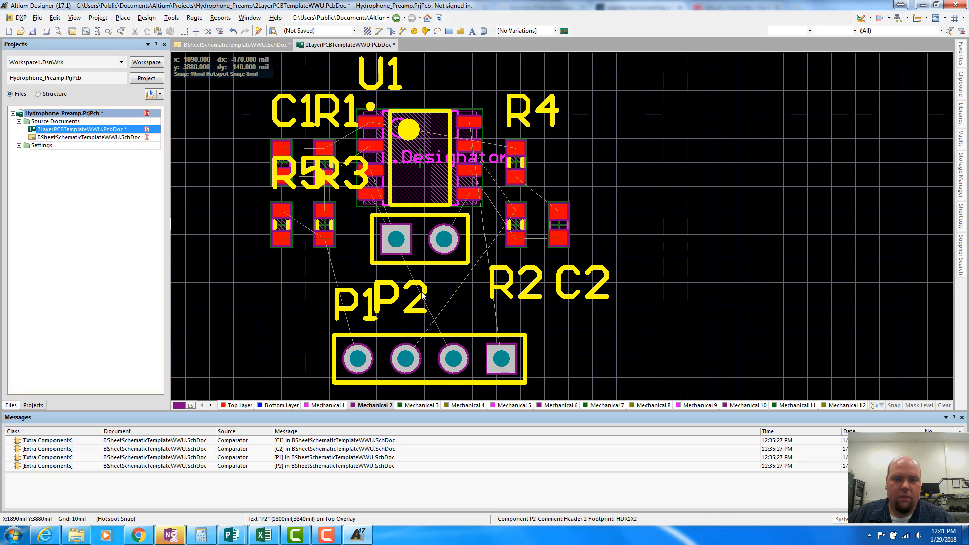
pyautogui.moveTo(420, 292); pyautogui.dragTo(370, 264)
pyautogui.press('space')
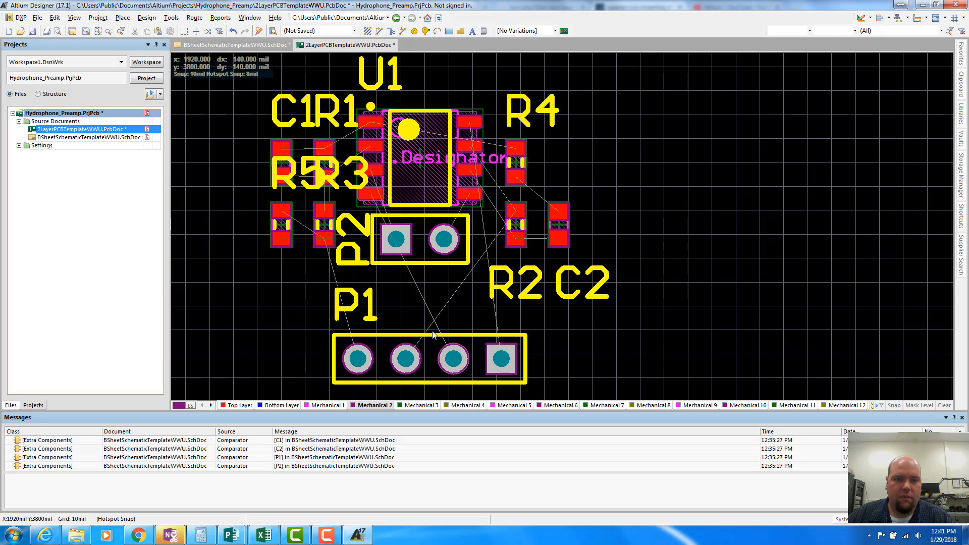
# Move the P1, R2 and C2 designator texts beside their components and shift P1 up to sit directly below P2.
pyautogui.moveTo(370, 307); pyautogui.dragTo(492, 301)
pyautogui.moveTo(535, 271); pyautogui.dragTo(487, 271)
pyautogui.press('space')
pyautogui.press('space')
pyautogui.press('space')
pyautogui.press('space')
pyautogui.moveTo(593, 267); pyautogui.dragTo(617, 236)
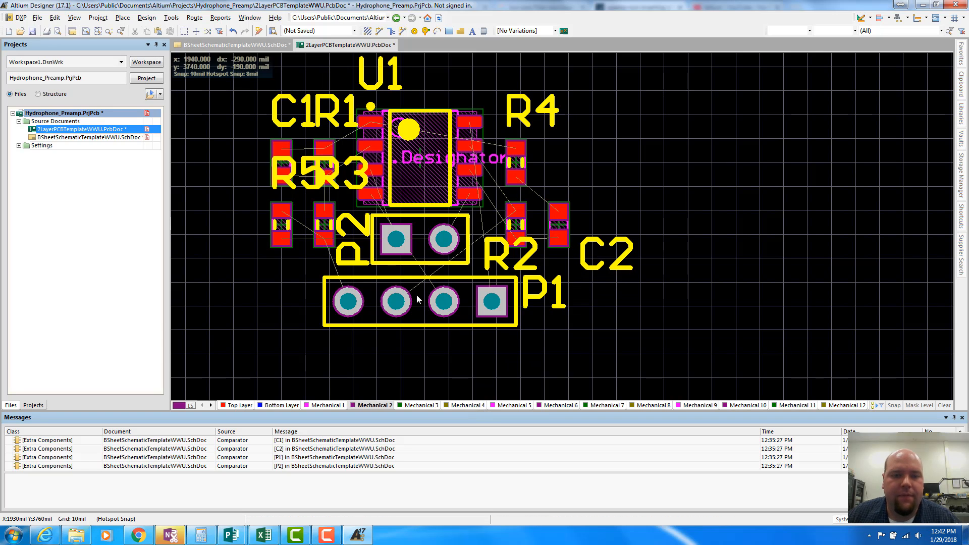
# Examine the net names on the pads of P1, P2 and the surrounding resistors and capacitors.
pyautogui.scroll(4, 359, 193)
pyautogui.keyDown('ctrl'); pyautogui.scroll(-5, 359, 193); pyautogui.keyUp('ctrl')
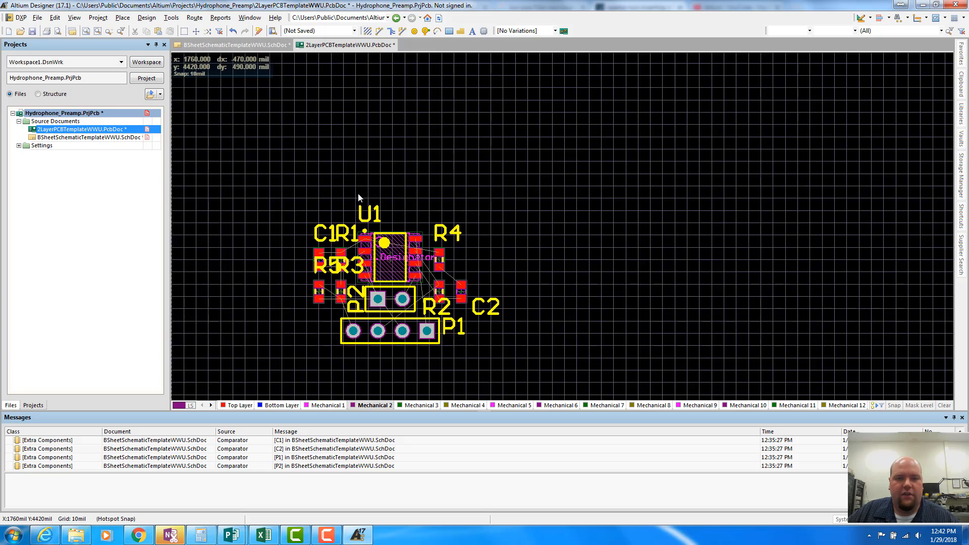
pyautogui.keyDown('ctrl'); pyautogui.scroll(5, 314, 259); pyautogui.keyUp('ctrl')
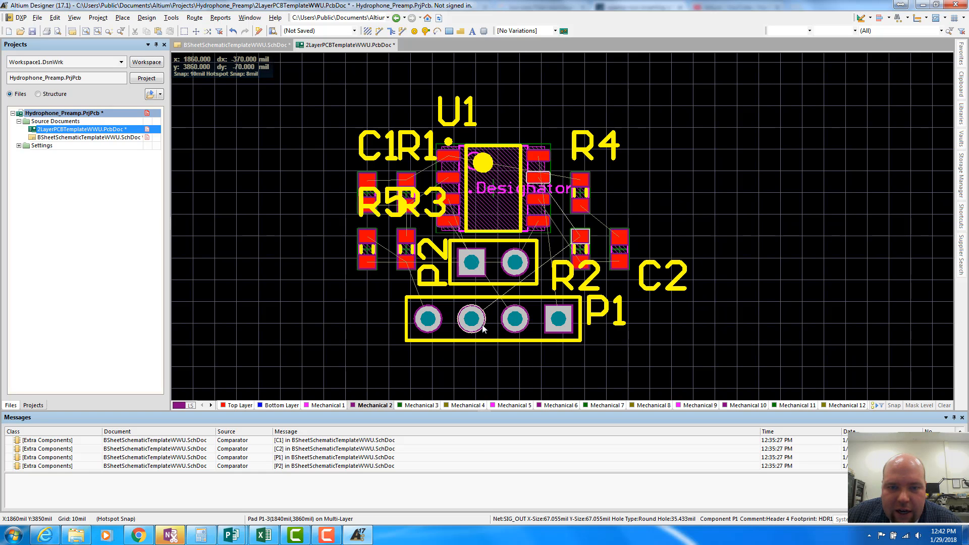
pyautogui.keyDown('ctrl'); pyautogui.scroll(3, 511, 312); pyautogui.keyUp('ctrl')
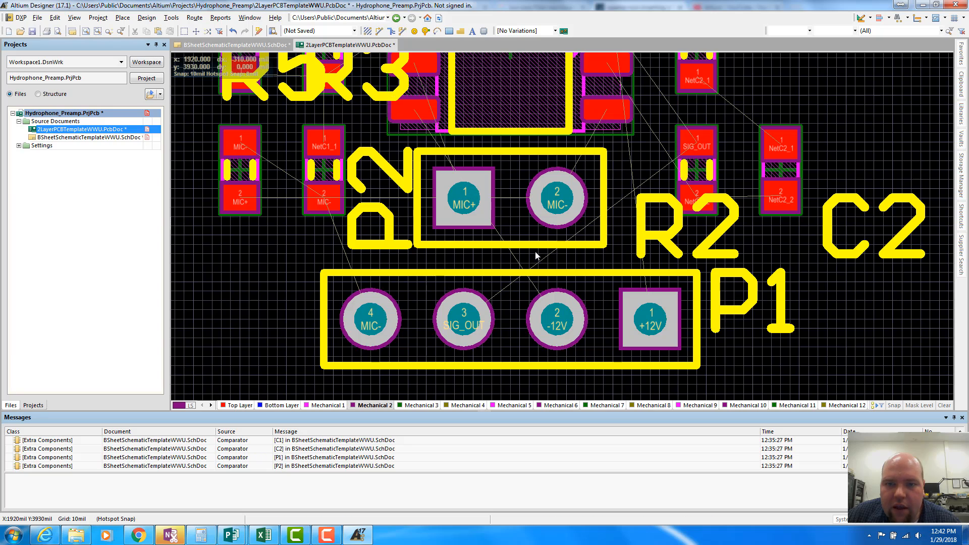
pyautogui.scroll(-1, 536, 254)
pyautogui.scroll(2, 536, 256)
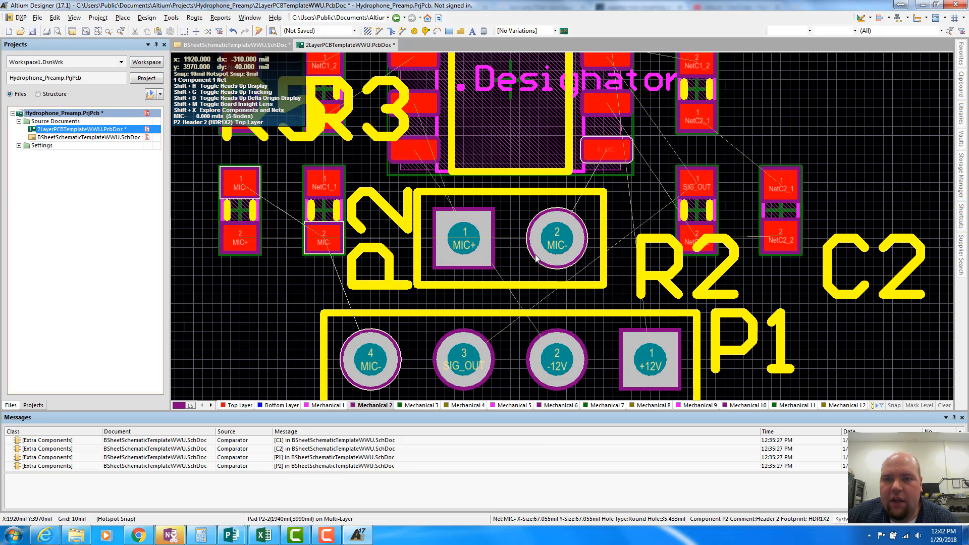
pyautogui.keyDown('ctrl'); pyautogui.scroll(-4, 535, 258); pyautogui.keyUp('ctrl')
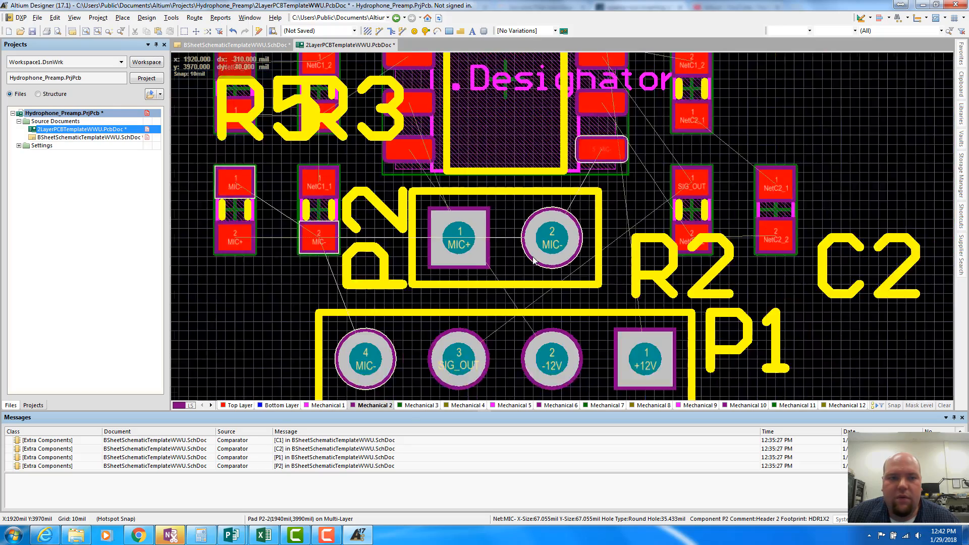
pyautogui.scroll(-3, 474, 260)
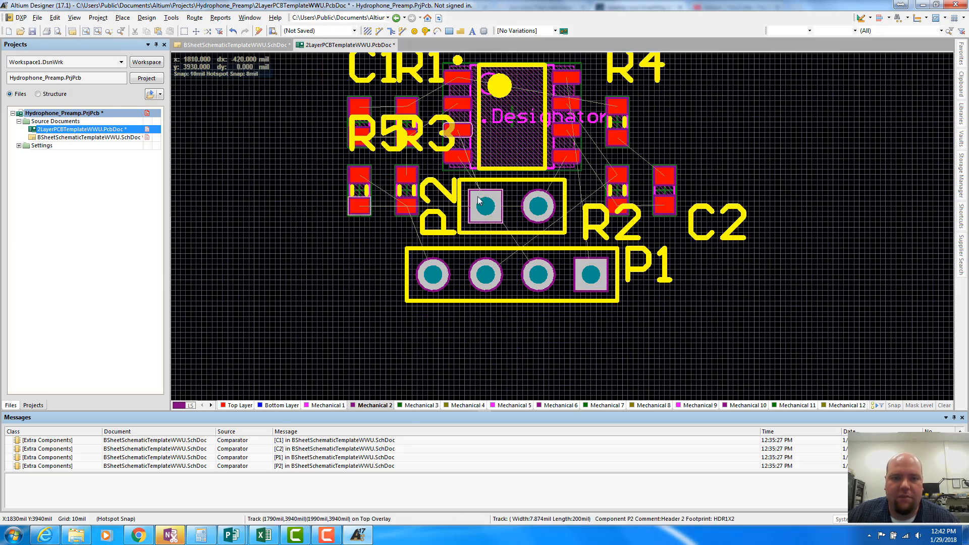
pyautogui.keyDown('ctrl'); pyautogui.scroll(2, 435, 163); pyautogui.keyUp('ctrl')
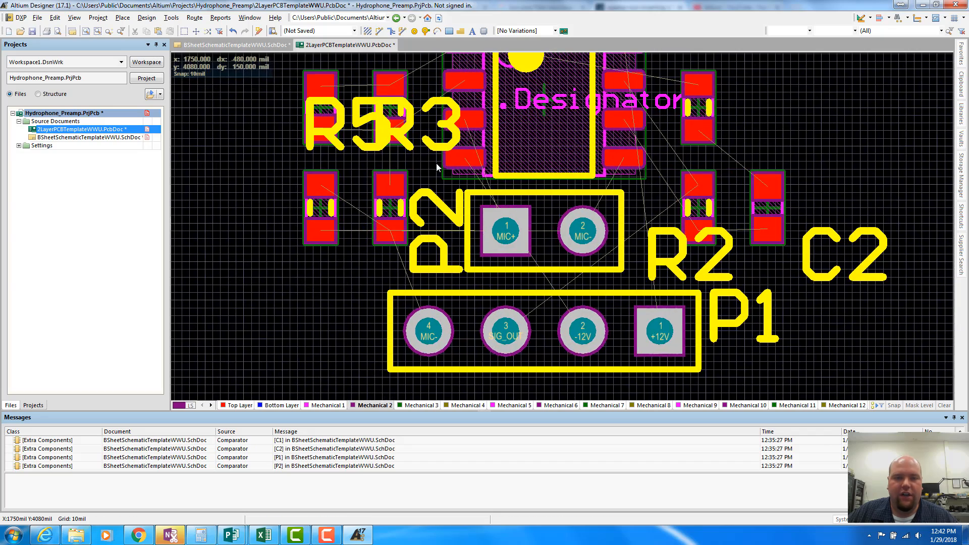
pyautogui.keyDown('ctrl'); pyautogui.scroll(-3, 434, 164); pyautogui.keyUp('ctrl')
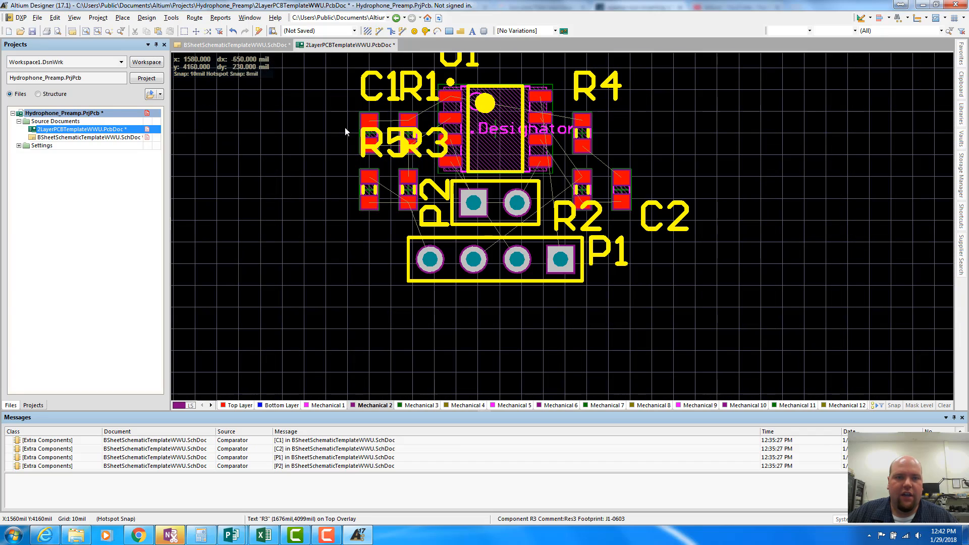
# Move the R5 and R3 designator texts below their components, to the left of P1.
pyautogui.click(384, 137)
pyautogui.moveTo(384, 138); pyautogui.dragTo(319, 248)
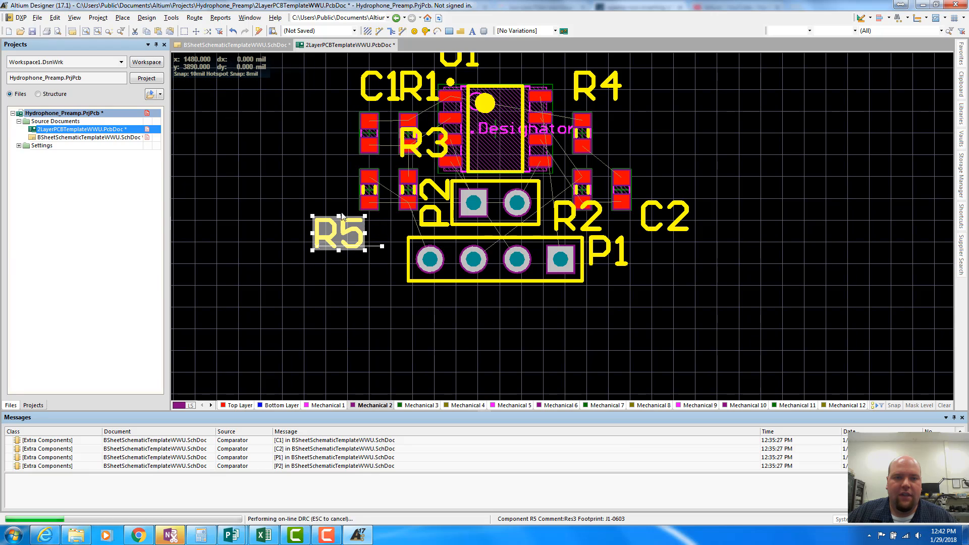
pyautogui.click(424, 142)
pyautogui.moveTo(424, 142); pyautogui.dragTo(297, 252)
pyautogui.keyDown('ctrl'); pyautogui.scroll(1, 447, 196); pyautogui.keyUp('ctrl')
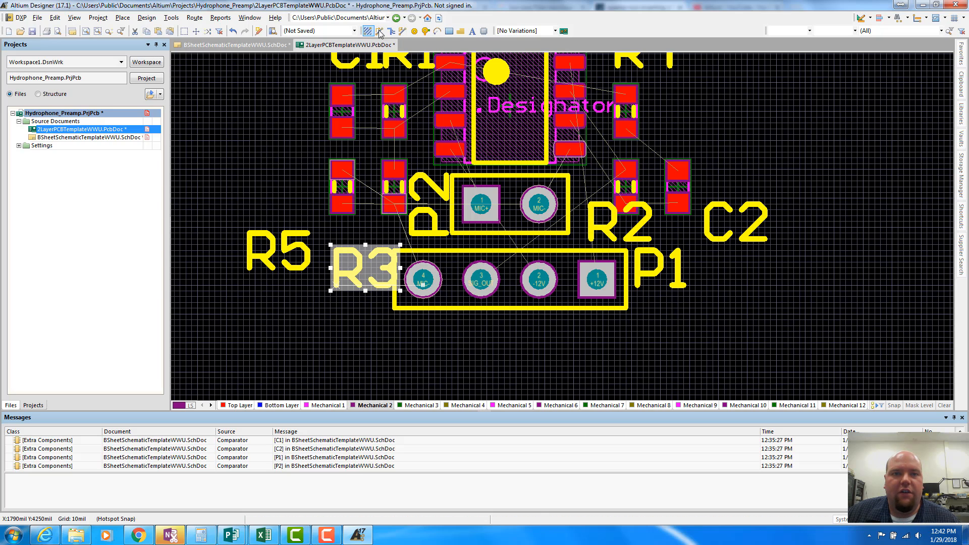
# Make Top Layer the active layer and start interactive routing from P2 pad 2 (MIC-) with a 14 mil track width.
pyautogui.hotkey('ctrl', 'w')
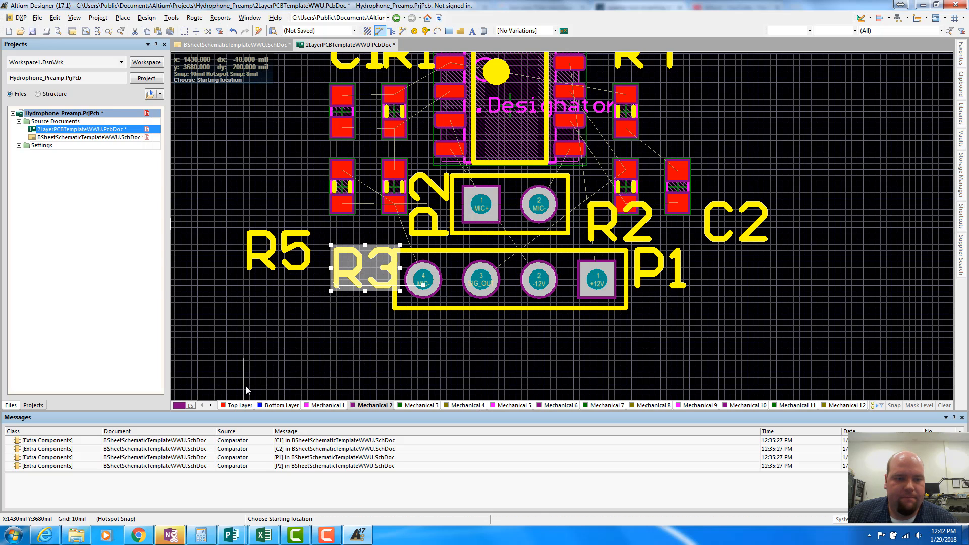
pyautogui.press('Escape')
pyautogui.click(239, 405)
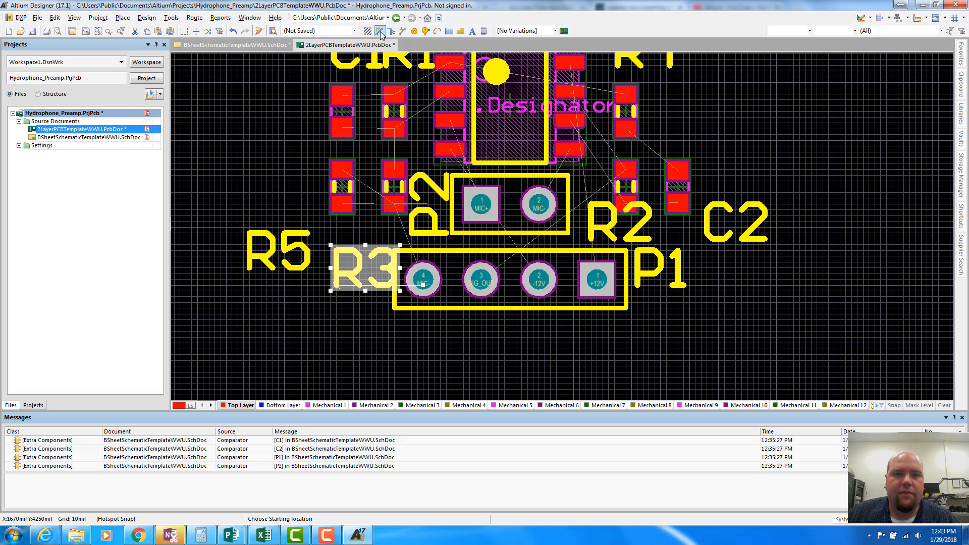
pyautogui.click(539, 207)
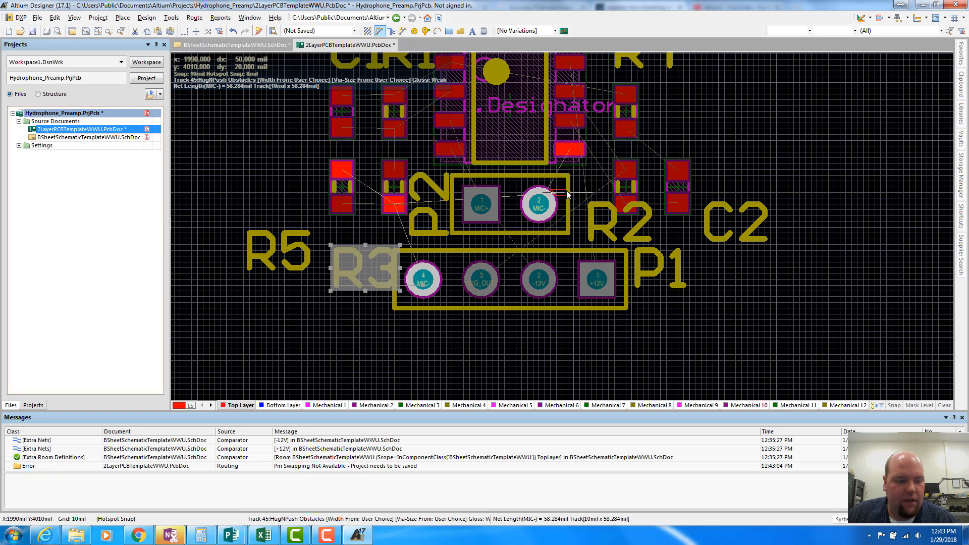
pyautogui.press('Tab')
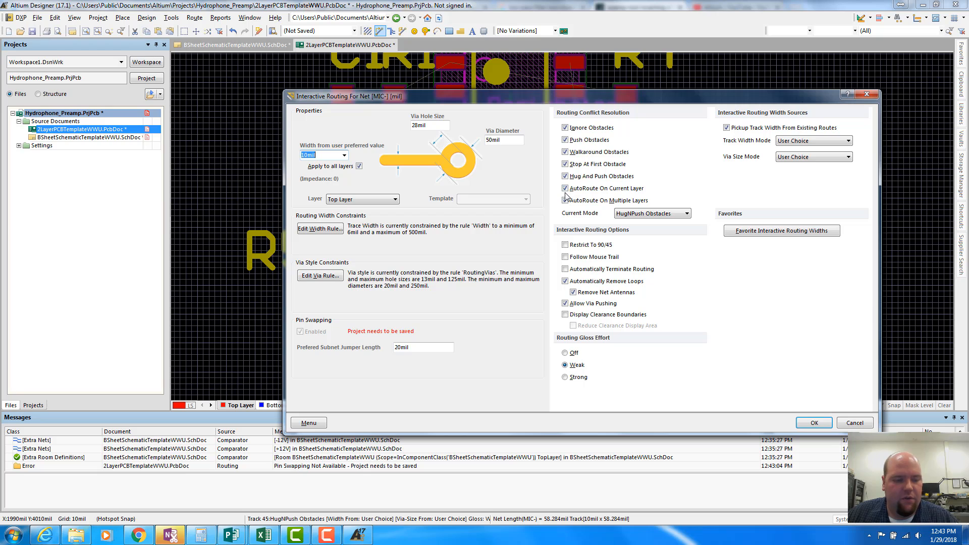
pyautogui.write('14')
pyautogui.press('Return')
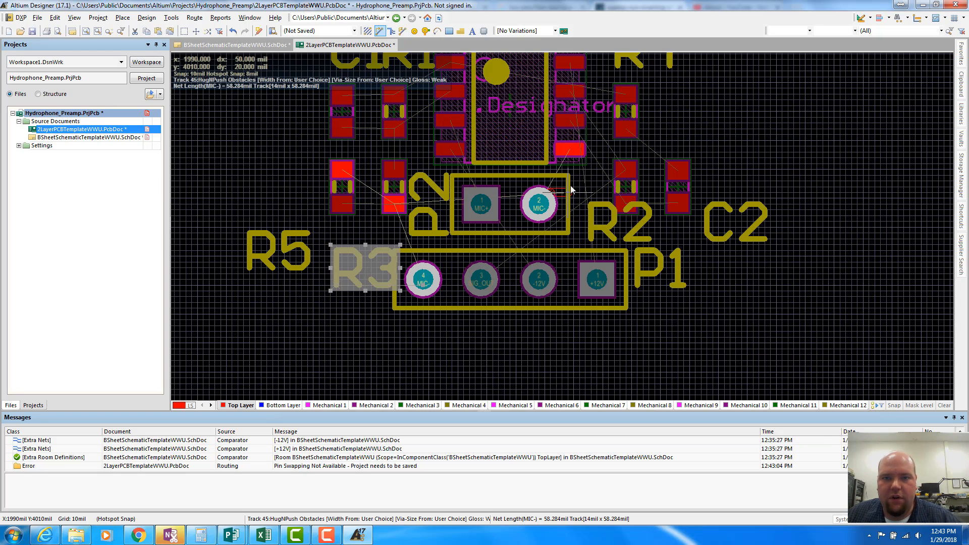
# Complete the MIC- track from P2 pad 2 to U1's lowest right-hand pad, and delete that track.
pyautogui.click(571, 156)
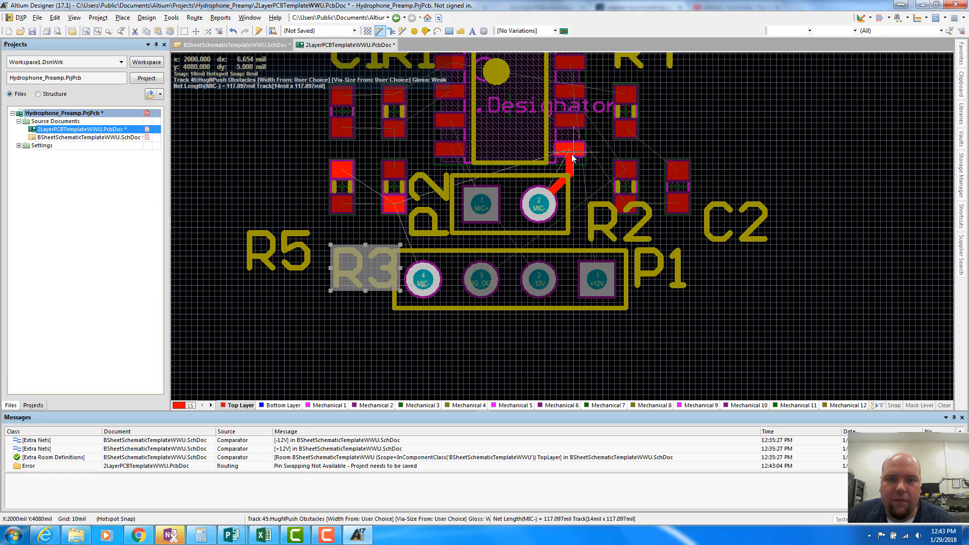
pyautogui.rightClick(571, 156)
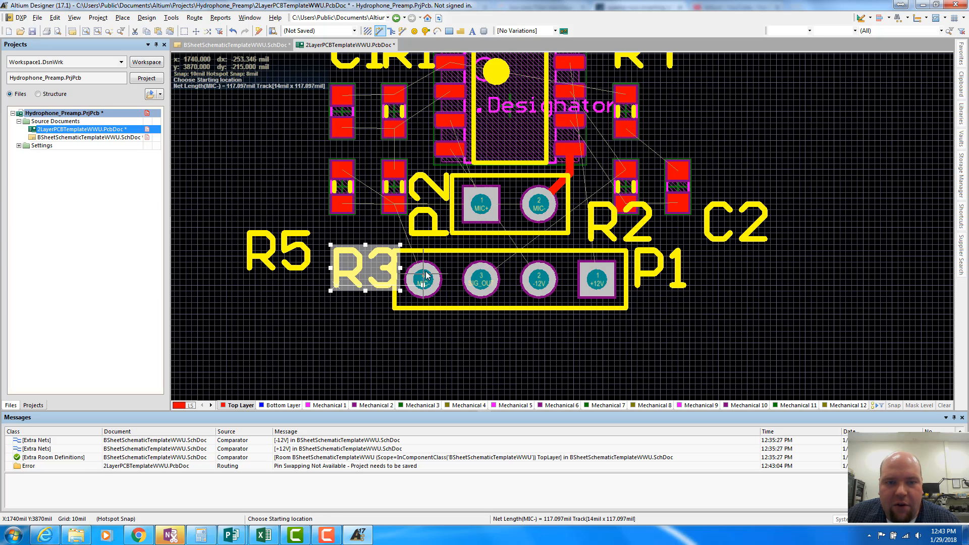
pyautogui.rightClick(443, 236)
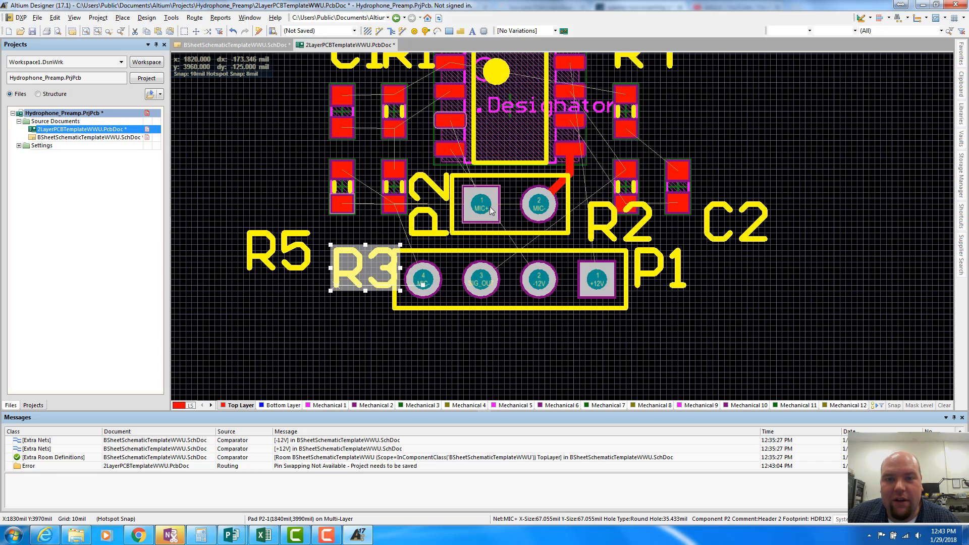
pyautogui.click(572, 169)
pyautogui.press('Delete')
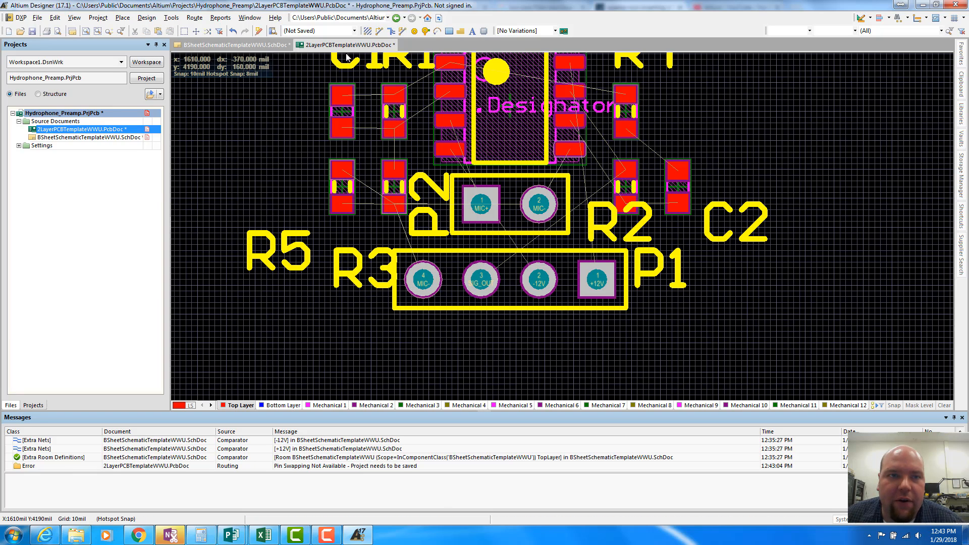
# Route the MIC+ track from P2 pad 1 around U1's lowest left-hand pad to the third left-hand pad.
pyautogui.click(388, 32)
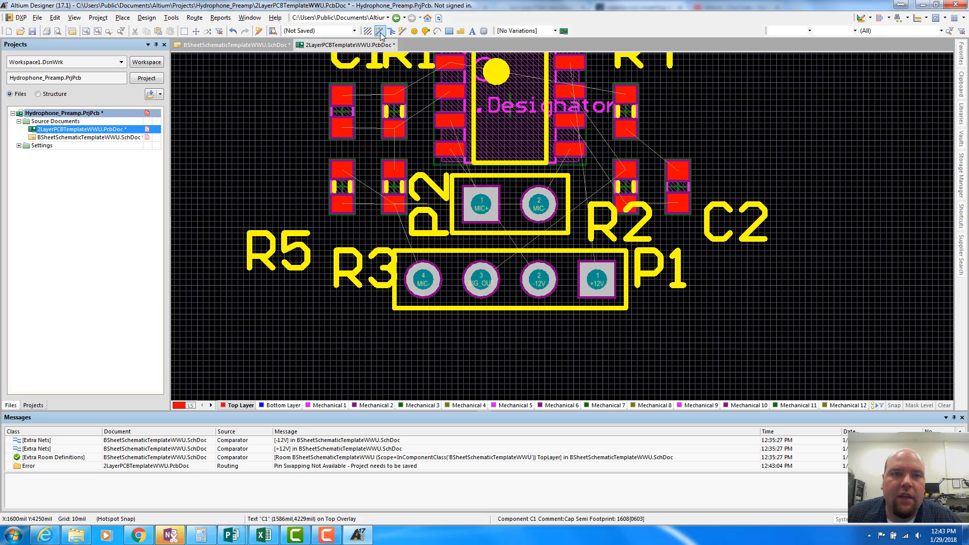
pyautogui.click(481, 204)
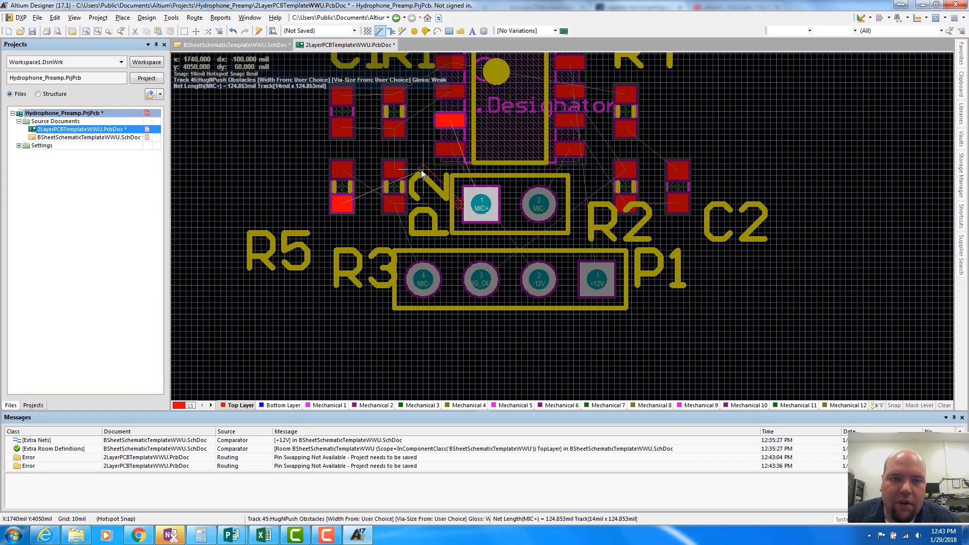
pyautogui.click(428, 132)
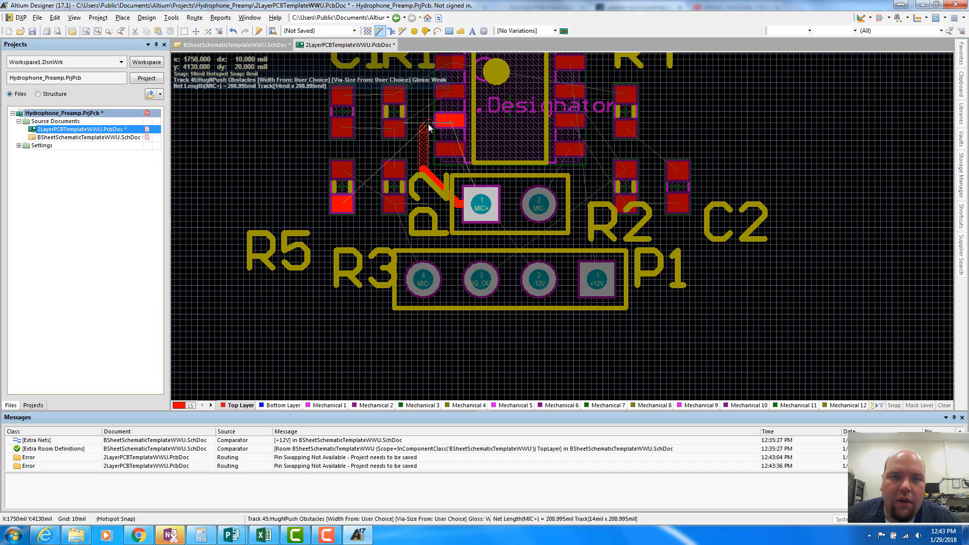
pyautogui.click(454, 124)
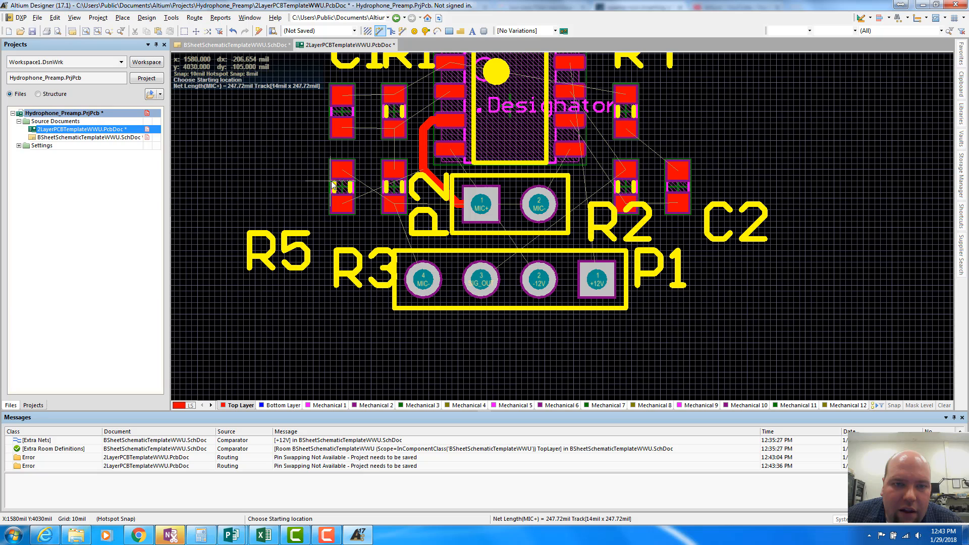
# Route C1 in parallel with R1, connecting their lower pads to U1's second left-hand pad and their upper pads to the first.
pyautogui.click(354, 97)
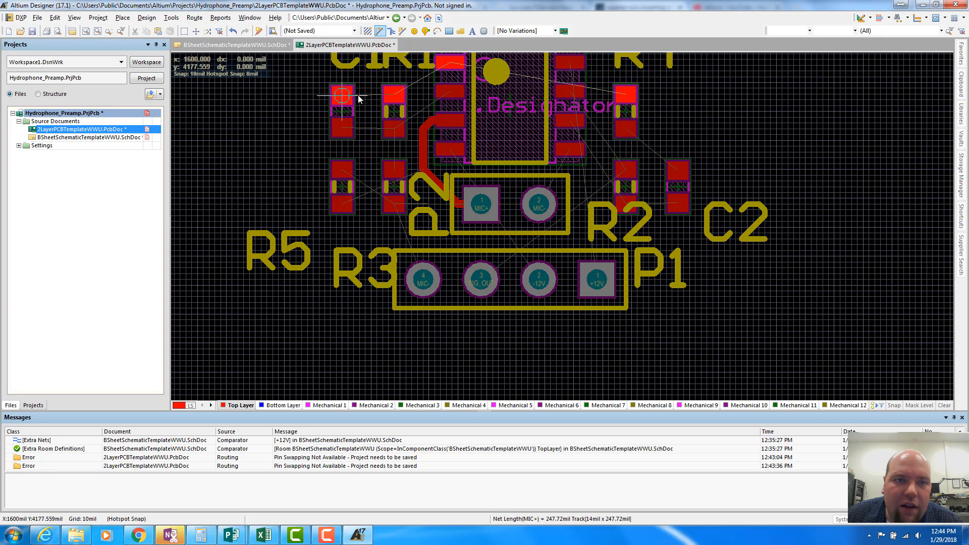
pyautogui.click(397, 98)
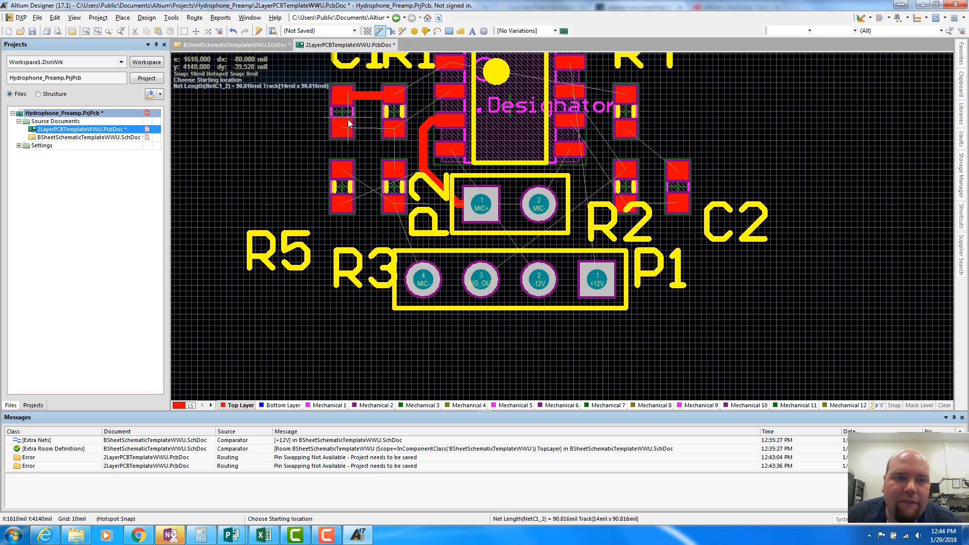
pyautogui.click(345, 130)
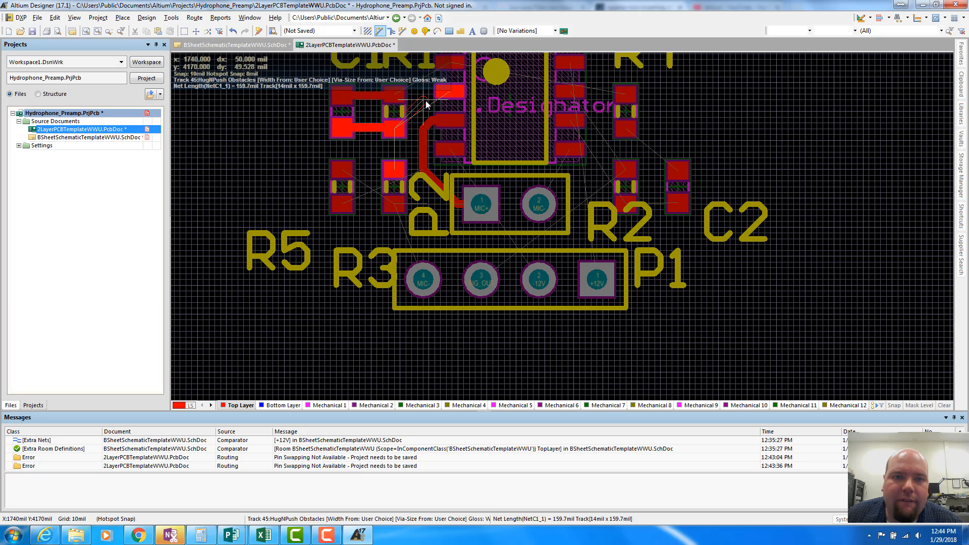
pyautogui.click(450, 93)
pyautogui.scroll(2, 450, 94)
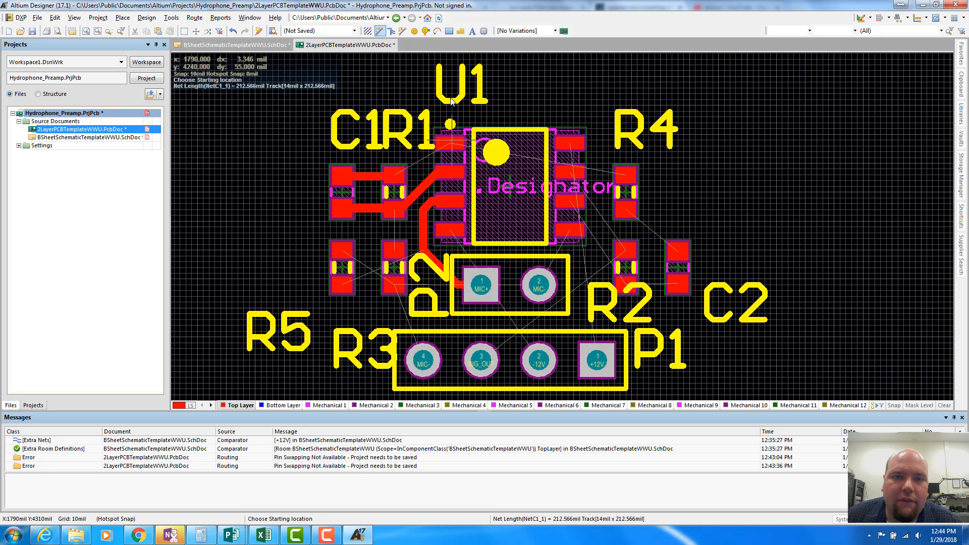
pyautogui.click(395, 177)
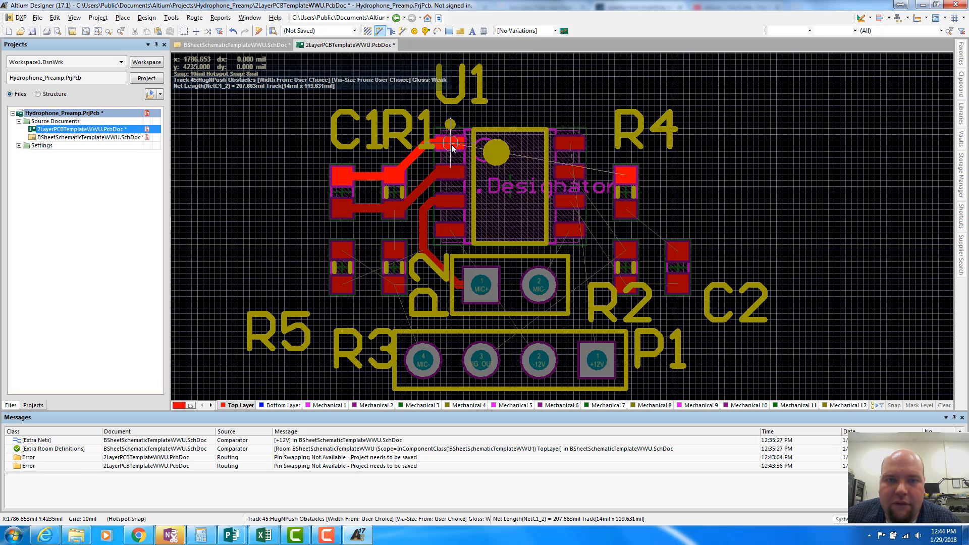
# Finish the track from R1's upper pad on U1's first left-hand pad and end that route.
pyautogui.click(452, 146)
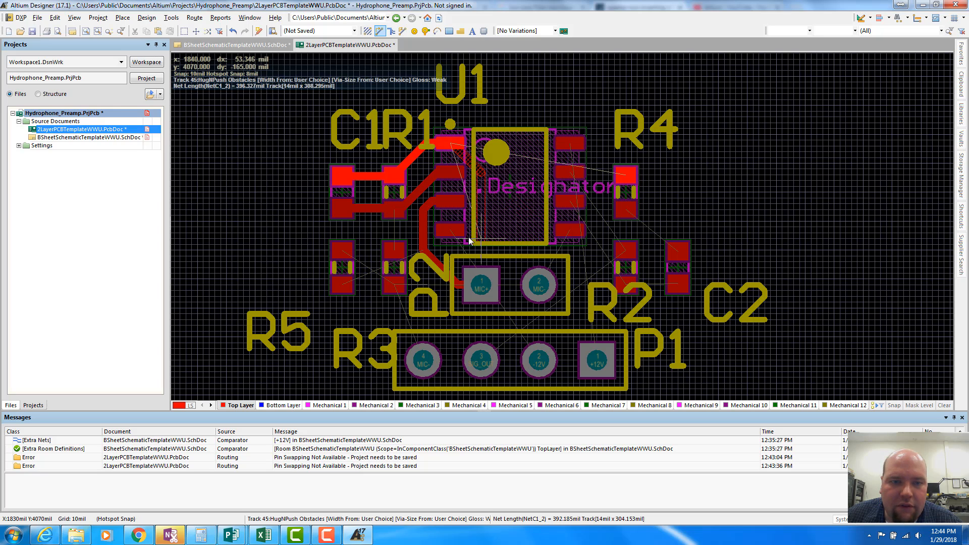
pyautogui.rightClick(402, 211)
# Route R1's lower pad straight down to R3's upper pad, and delete that track.
pyautogui.click(398, 213)
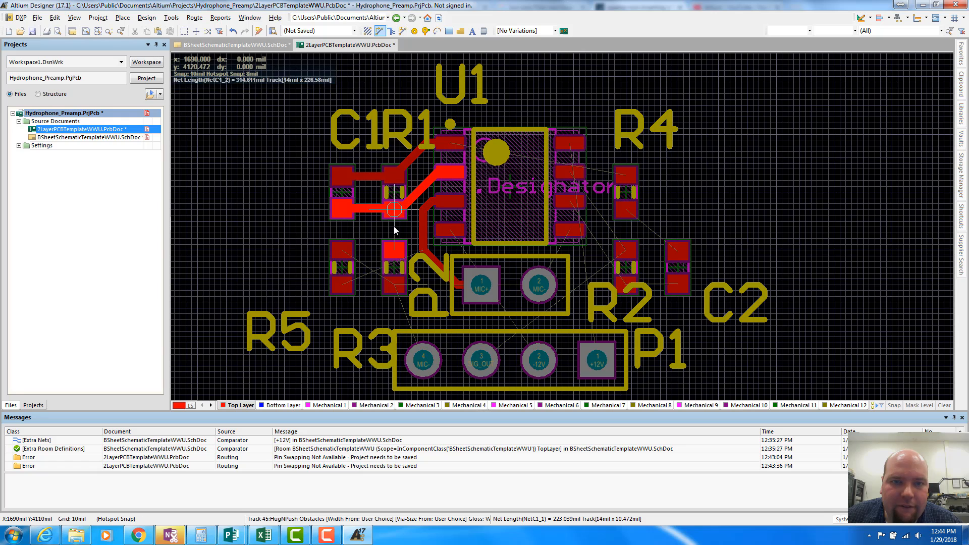
pyautogui.click(394, 251)
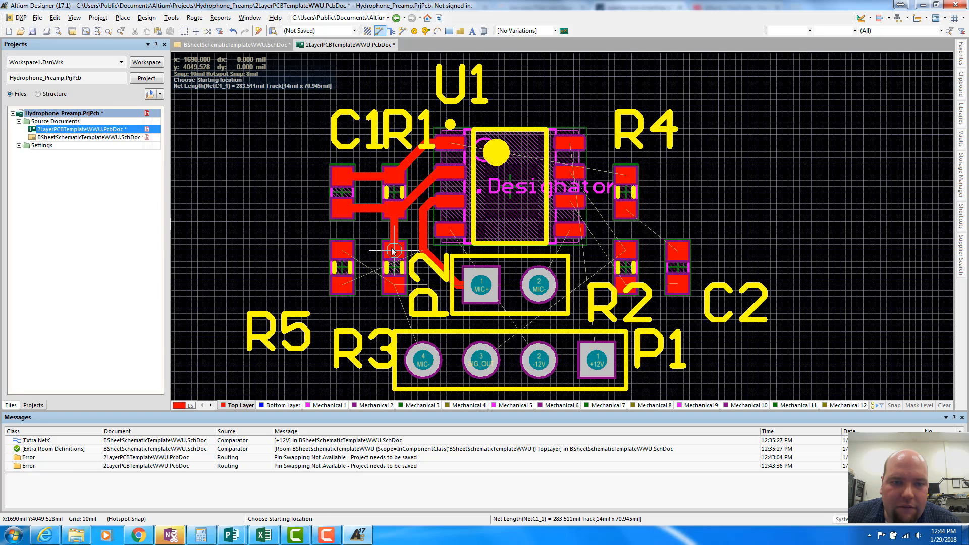
pyautogui.scroll(-3, 373, 255)
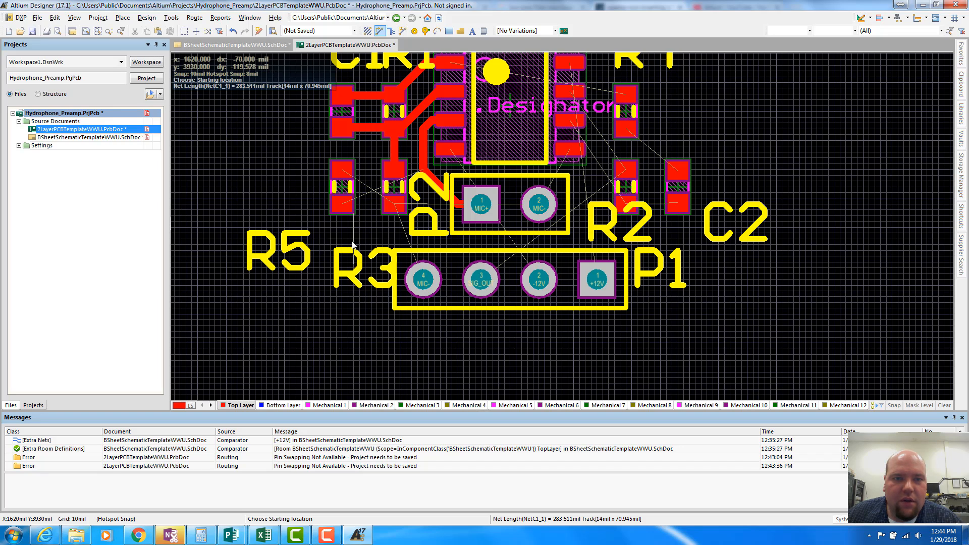
pyautogui.press('Escape')
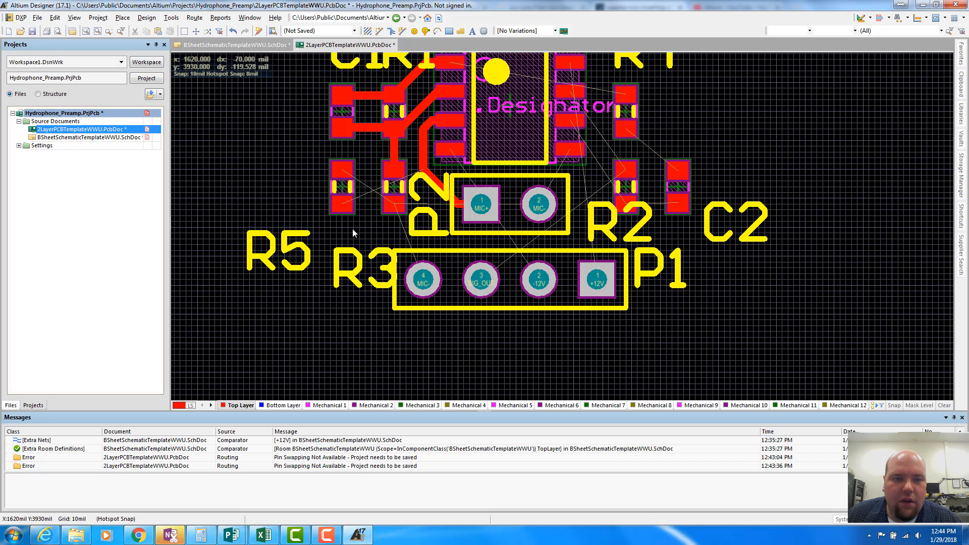
pyautogui.click(395, 154)
pyautogui.press('Delete')
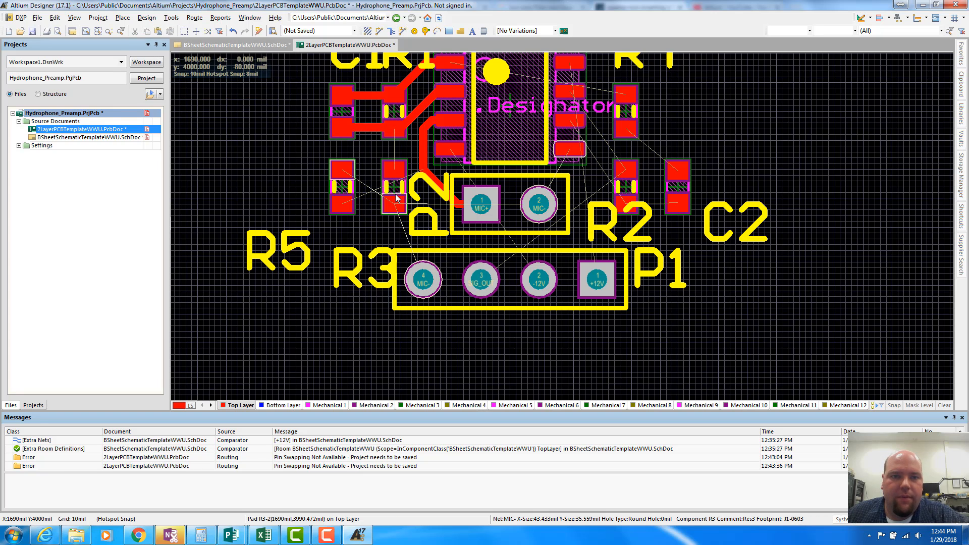
# Swap the positions of R3 and R5, and route C1's lower pad to R3's upper pad with a 14 mil track.
pyautogui.moveTo(392, 194)
pyautogui.mouseDown()
pyautogui.moveTo(303, 194)
pyautogui.moveTo(394, 190)
pyautogui.mouseUp()
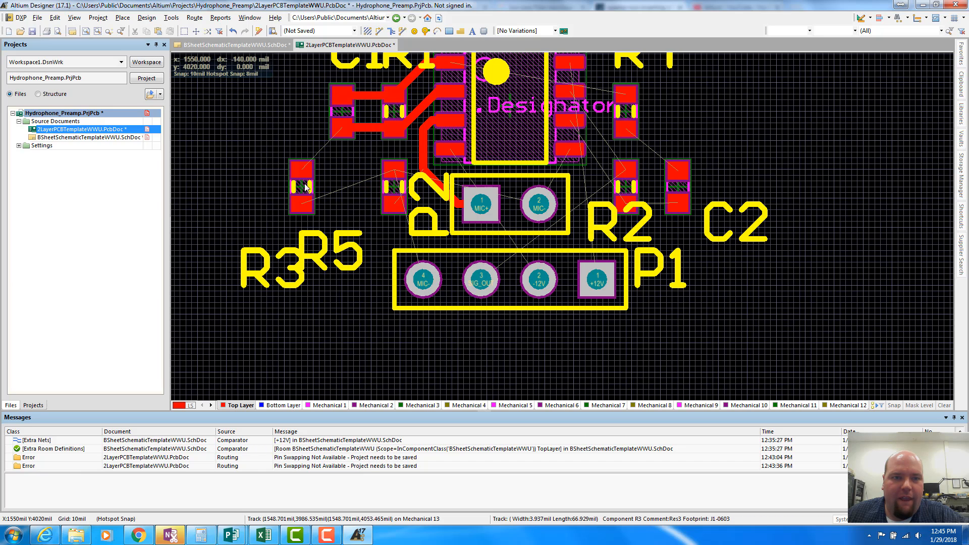
pyautogui.moveTo(302, 184); pyautogui.dragTo(343, 187)
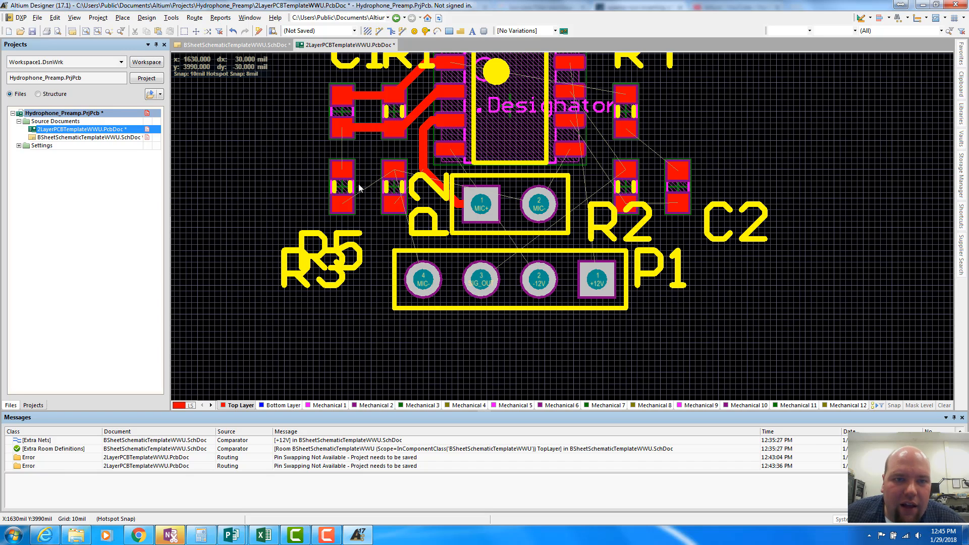
pyautogui.click(380, 31)
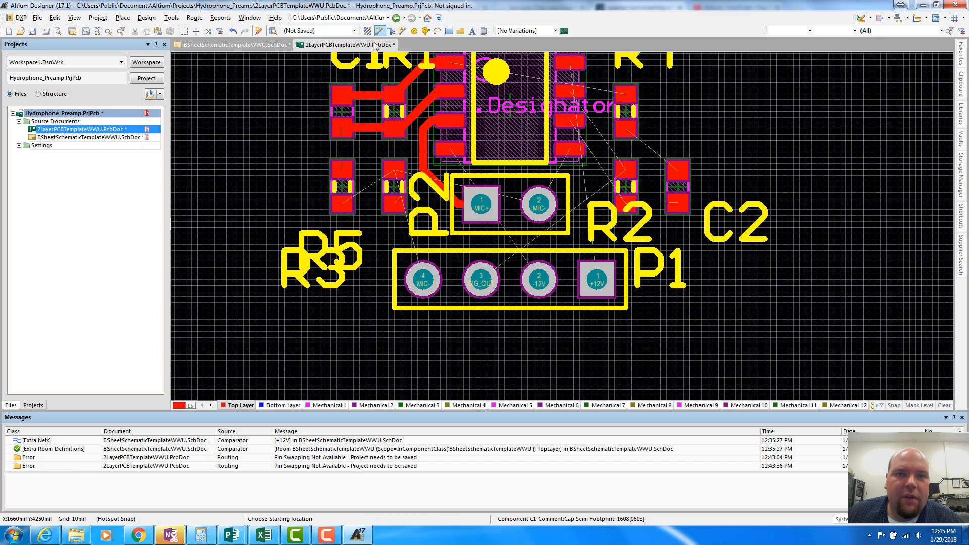
pyautogui.click(343, 131)
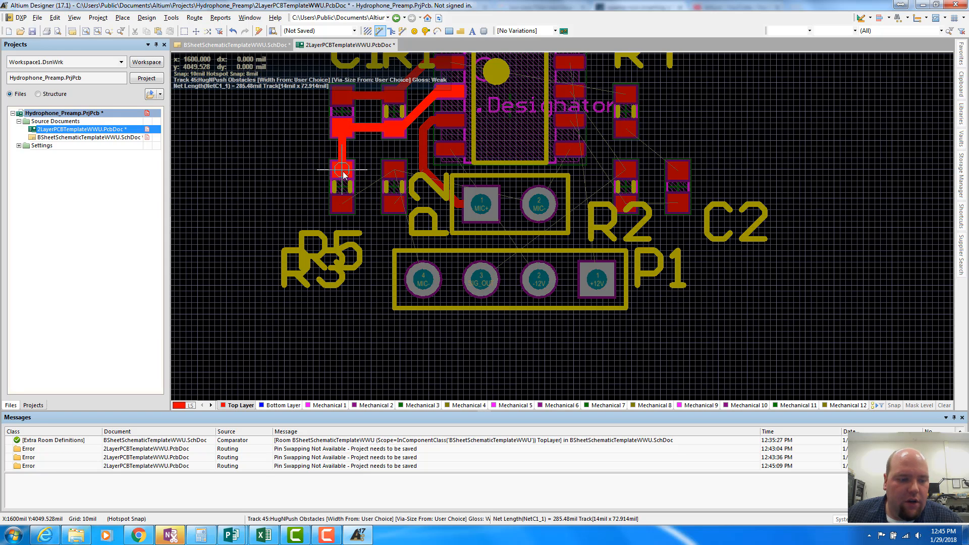
pyautogui.click(343, 174)
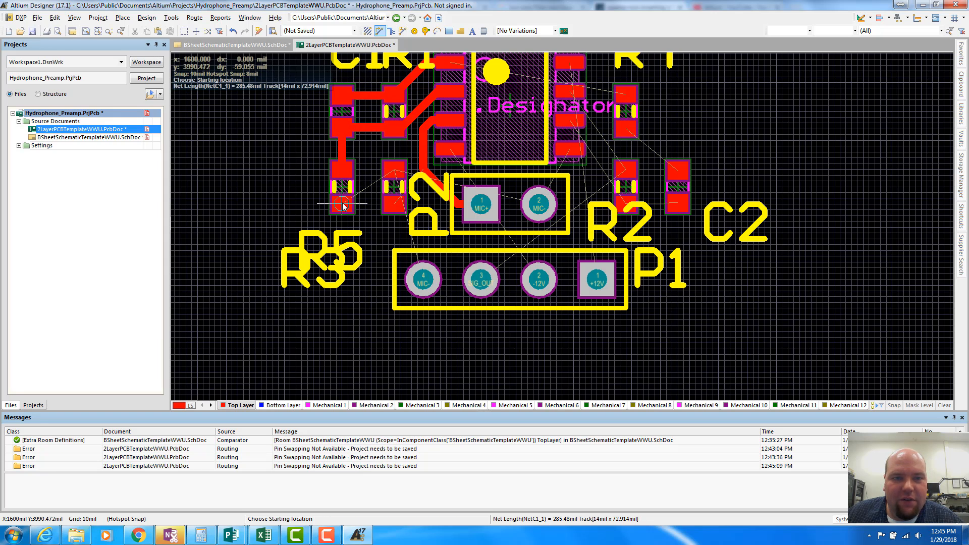
# Route R3's lower pad to R5's upper pad on MIC-, and connect R5's lower pad to the existing MIC+ track.
pyautogui.click(343, 206)
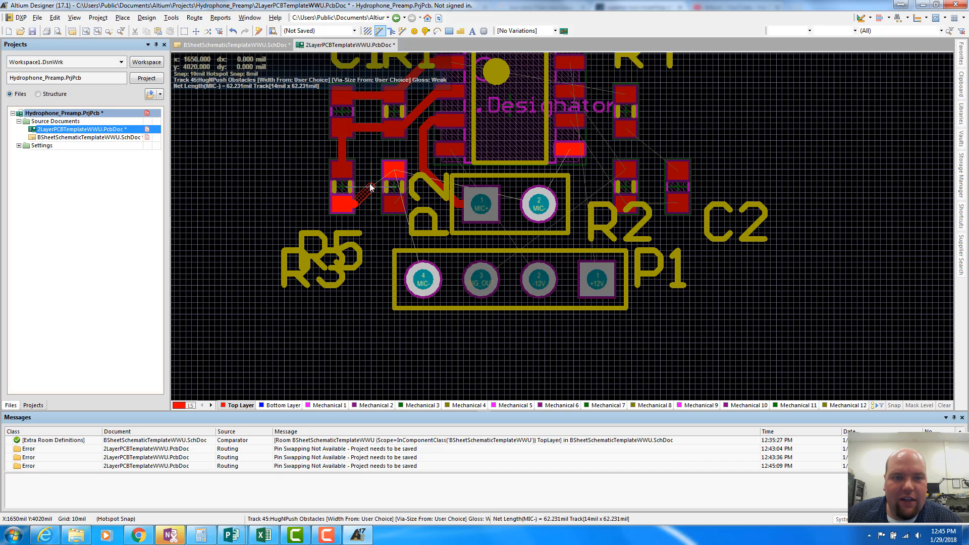
pyautogui.click(393, 172)
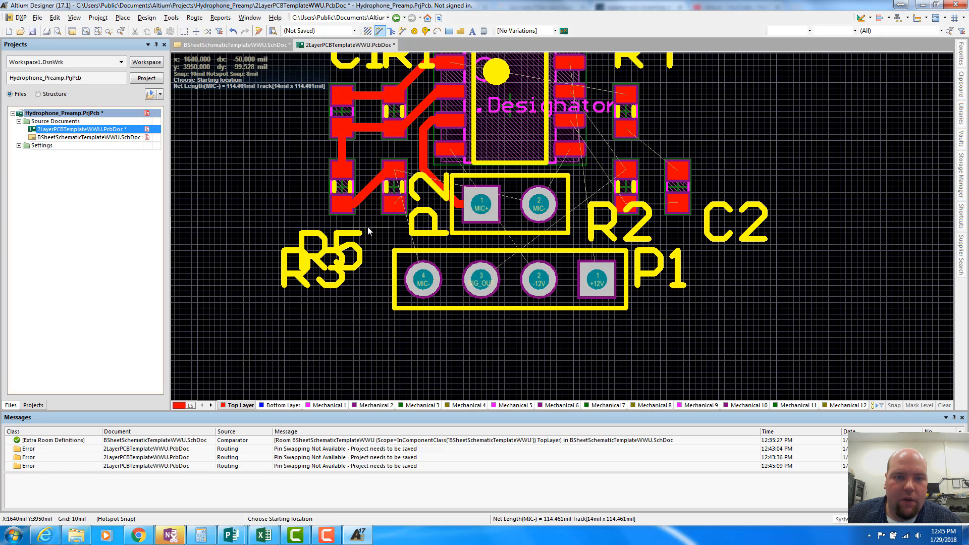
pyautogui.click(392, 206)
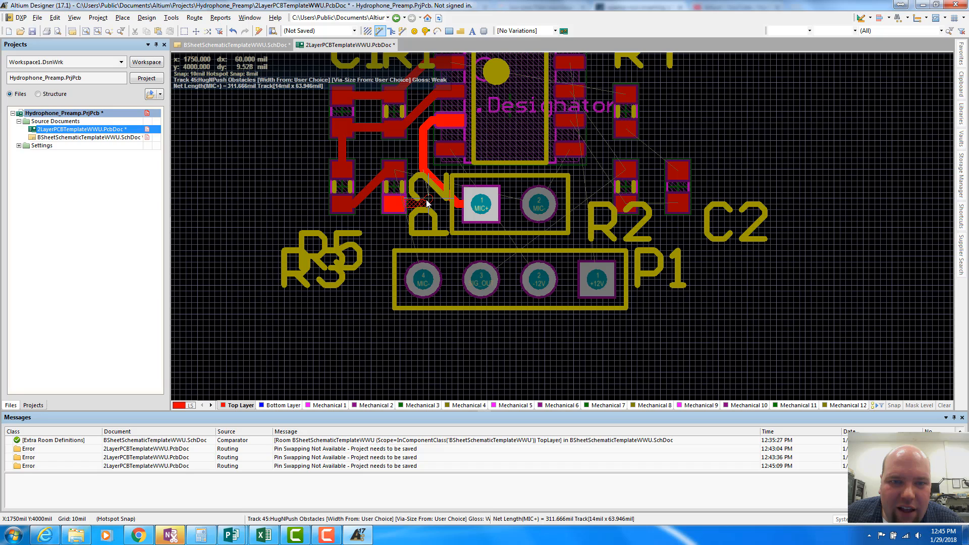
pyautogui.click(424, 175)
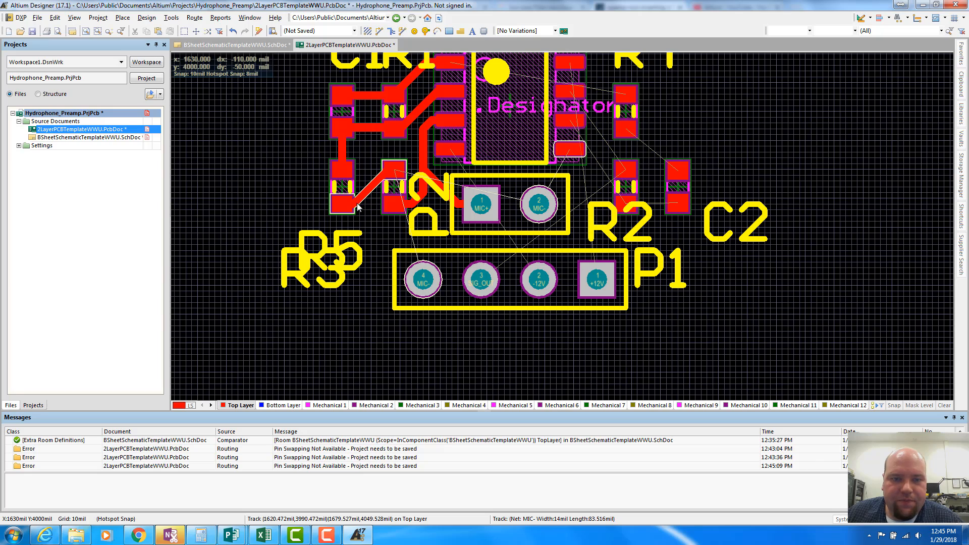
pyautogui.press('shift')
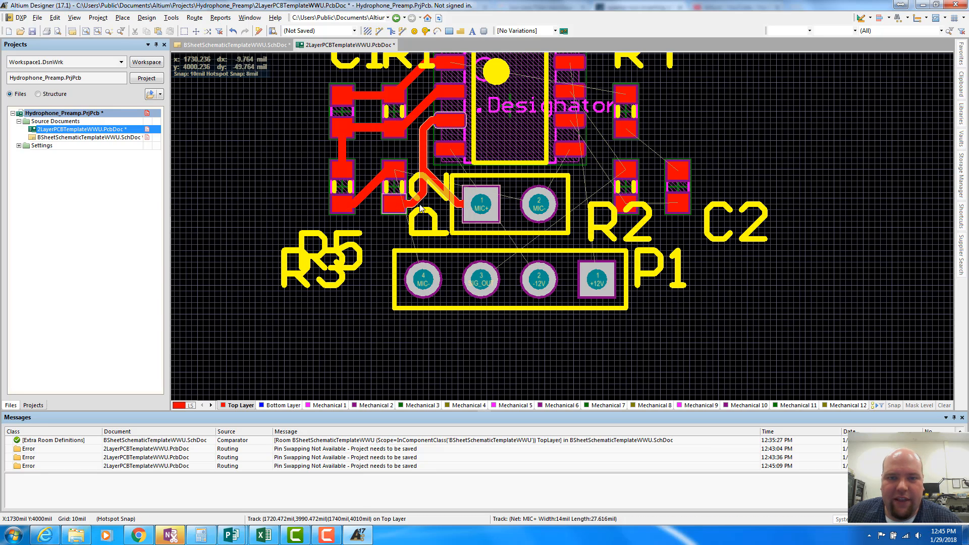
pyautogui.scroll(1, 424, 218)
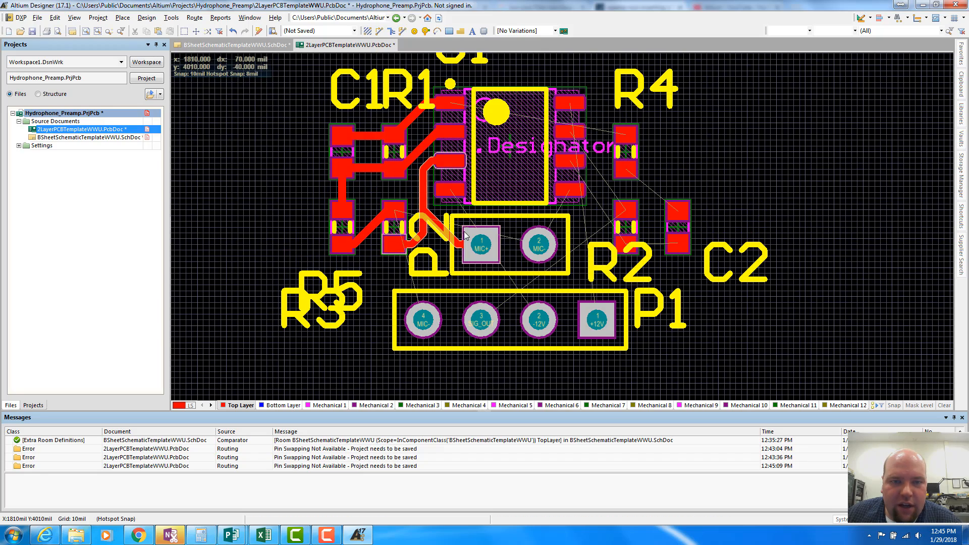
pyautogui.keyDown('shift'); pyautogui.scroll(3, 466, 236); pyautogui.keyUp('shift')
pyautogui.keyDown('shift'); pyautogui.scroll(-4, 466, 235); pyautogui.keyUp('shift')
pyautogui.scroll(1, 488, 187)
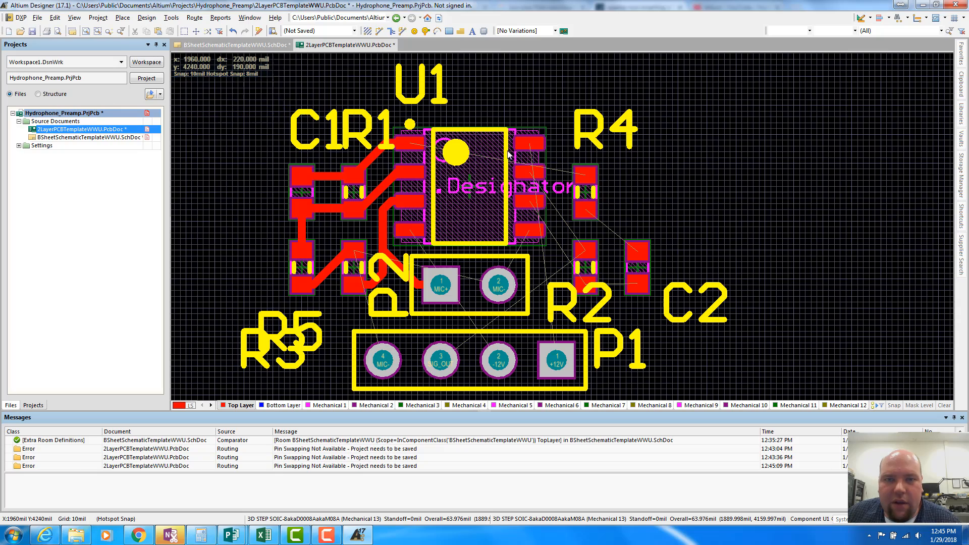
pyautogui.keyDown('ctrl'); pyautogui.scroll(1, 517, 154); pyautogui.keyUp('ctrl')
pyautogui.keyDown('ctrl'); pyautogui.scroll(-1, 518, 153); pyautogui.keyUp('ctrl')
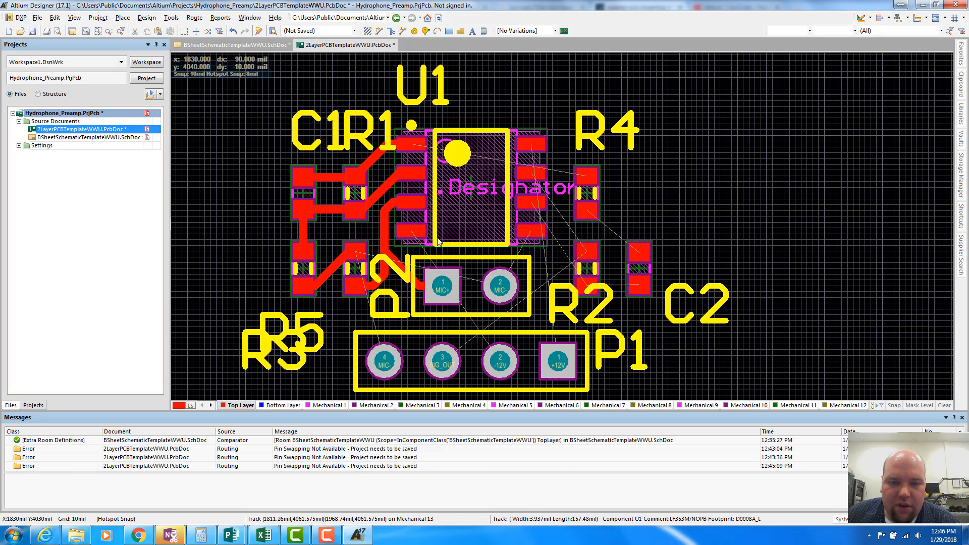
# Route the -12V track from P1 pad 2 up between P2's two pads to U1's lowest left-hand pad.
pyautogui.click(402, 30)
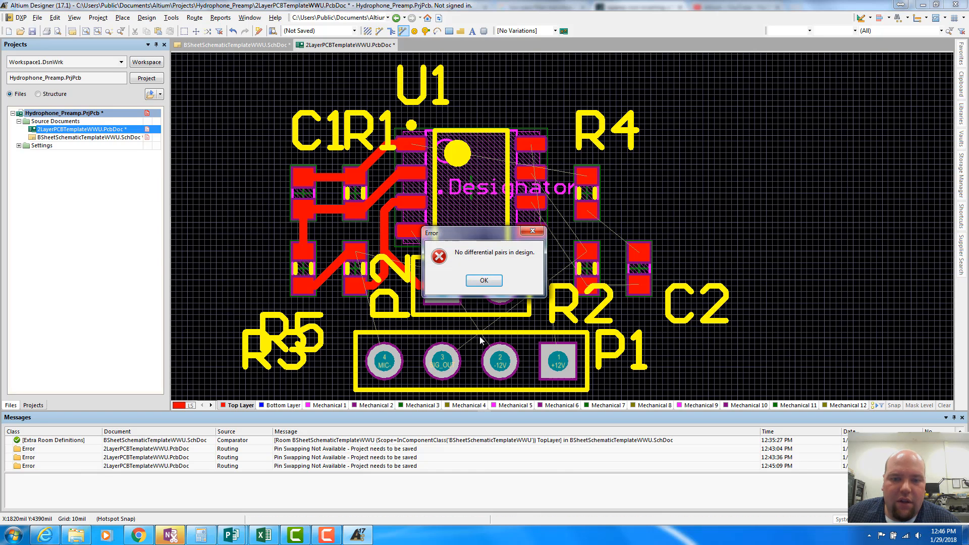
pyautogui.click(488, 284)
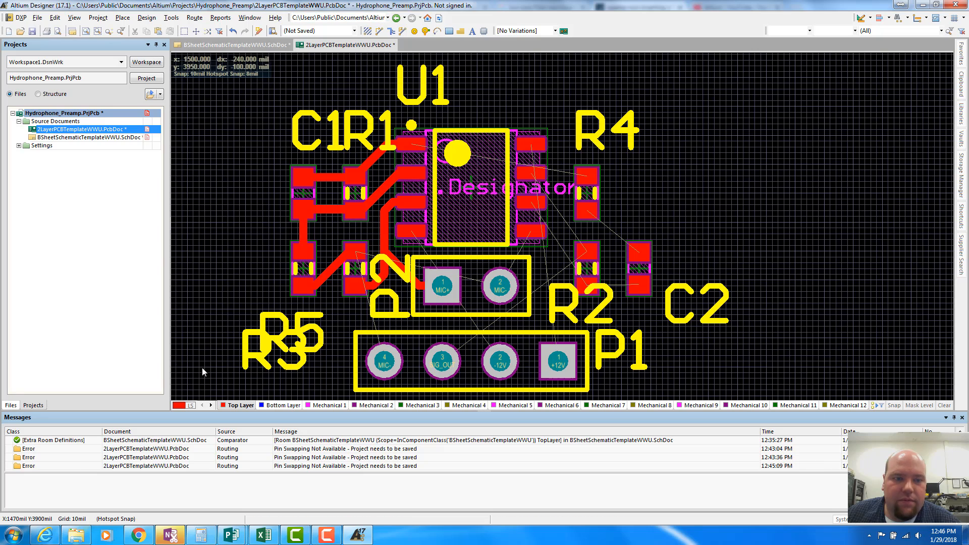
pyautogui.click(379, 31)
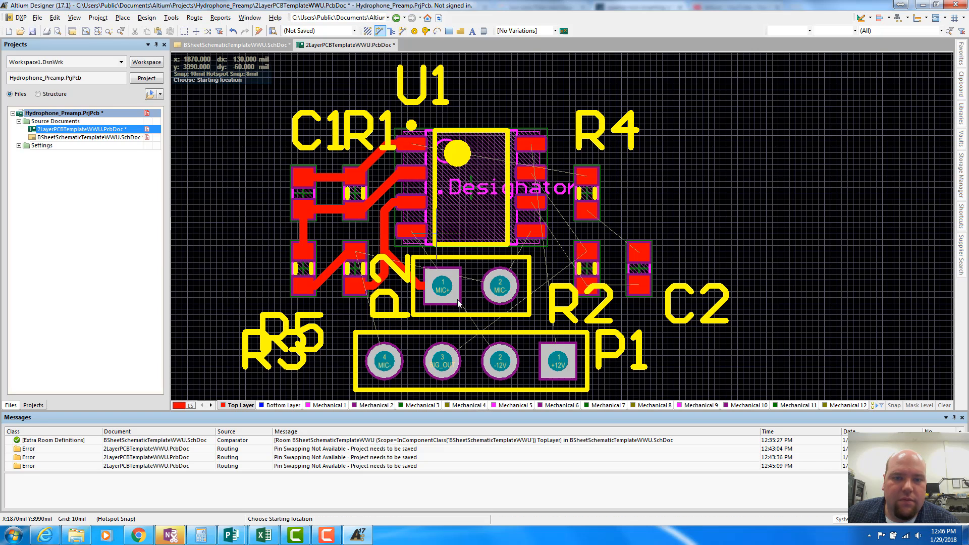
pyautogui.click(501, 362)
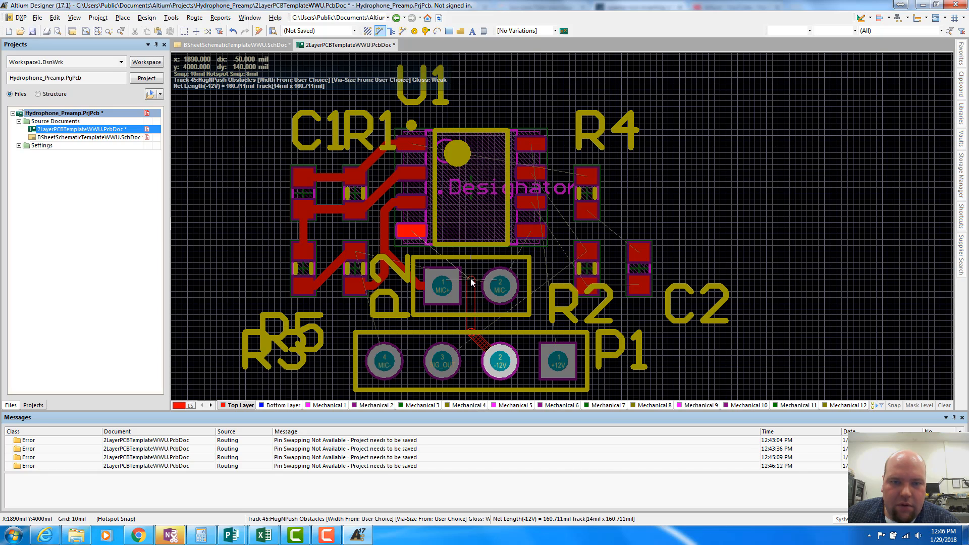
pyautogui.click(471, 257)
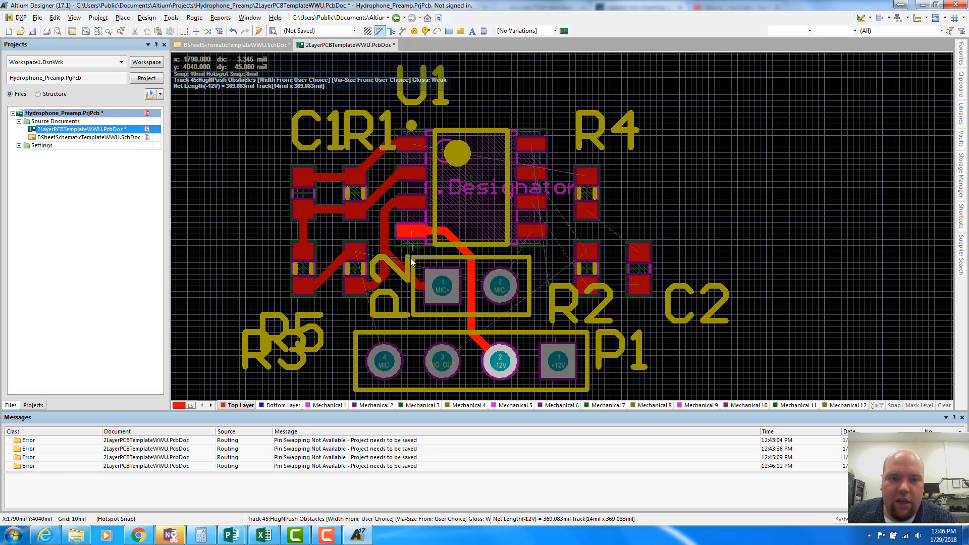
pyautogui.click(412, 231)
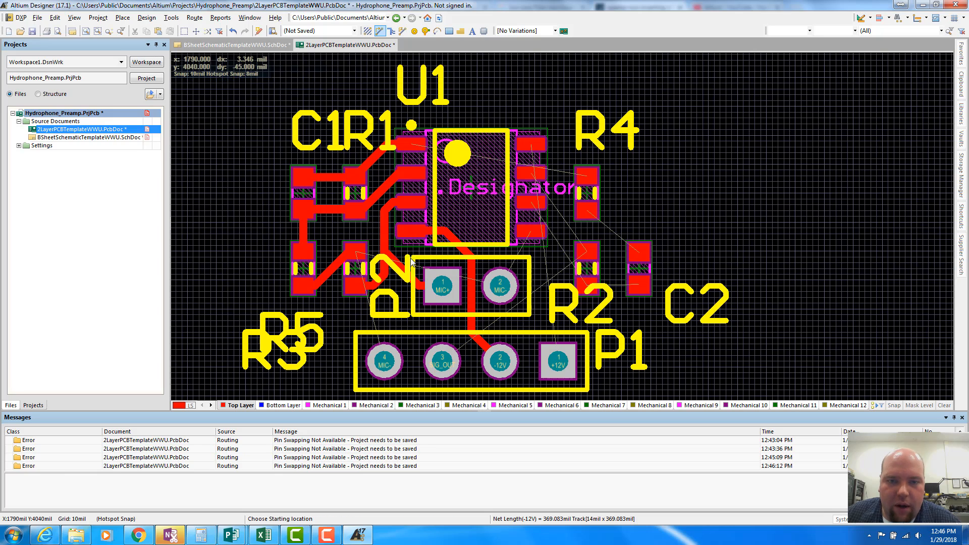
# Route the +12V track from P1 pad 1 around the outside of C2 and above R4 to U1's top right-hand pad.
pyautogui.click(559, 363)
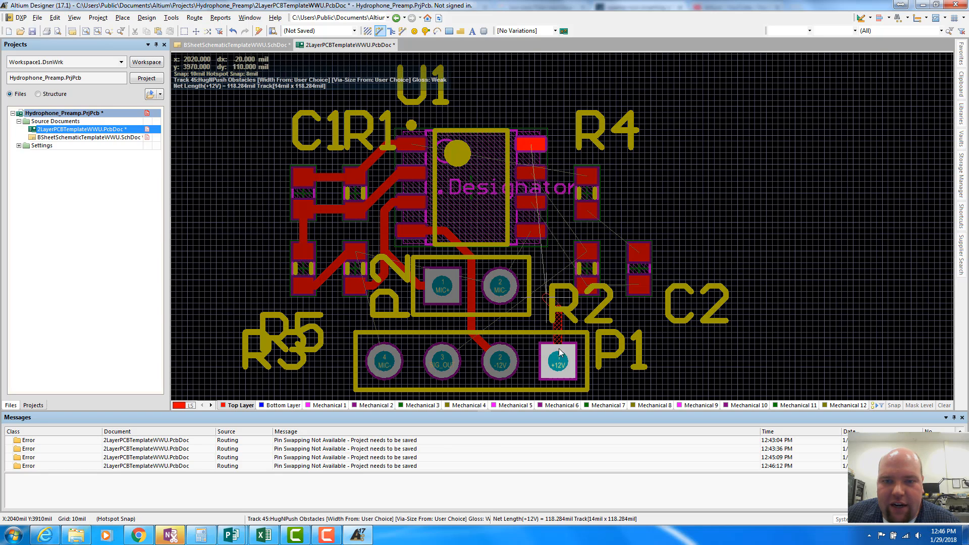
pyautogui.click(665, 312)
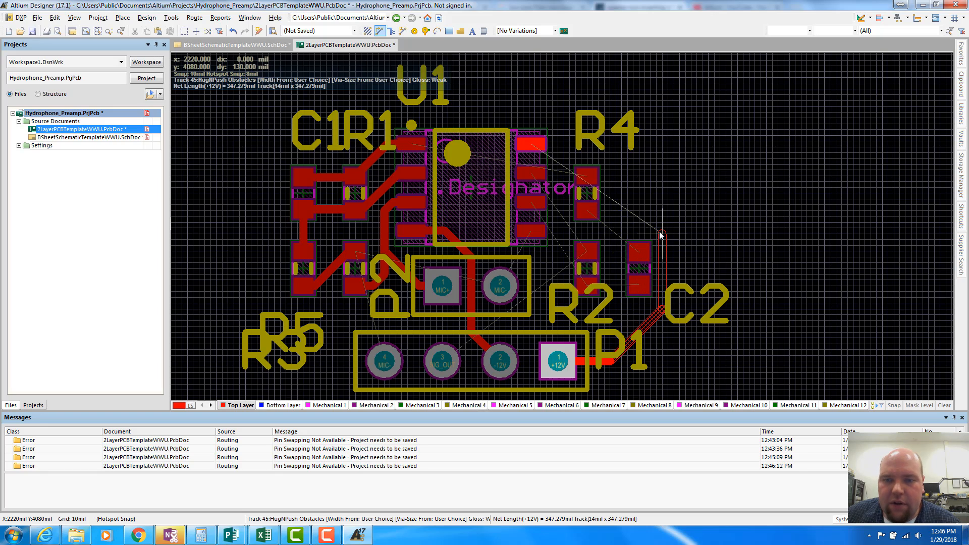
pyautogui.click(662, 207)
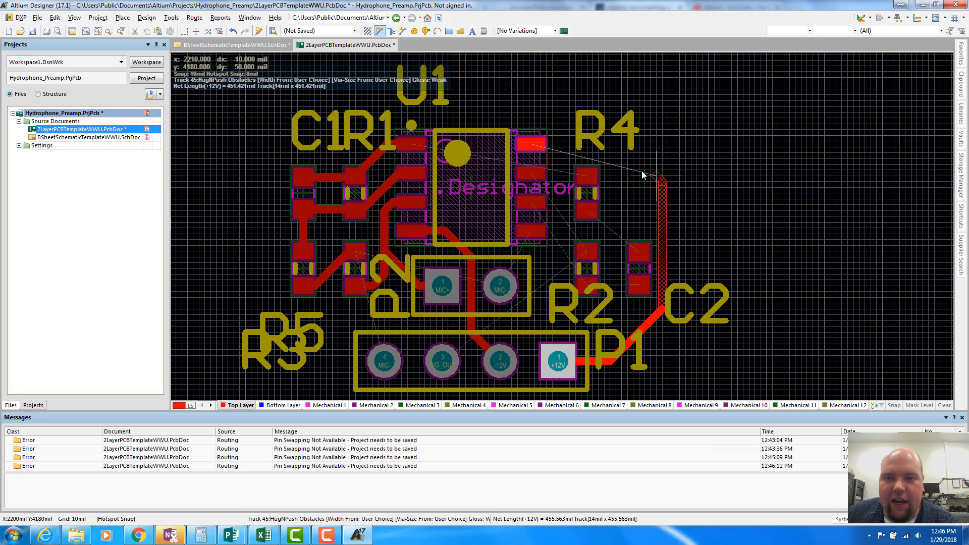
pyautogui.click(594, 147)
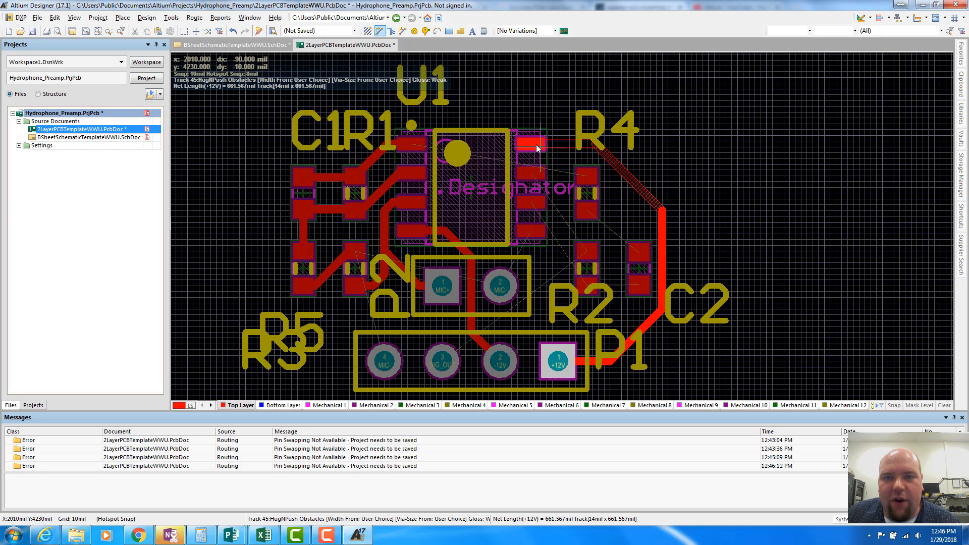
pyautogui.click(537, 148)
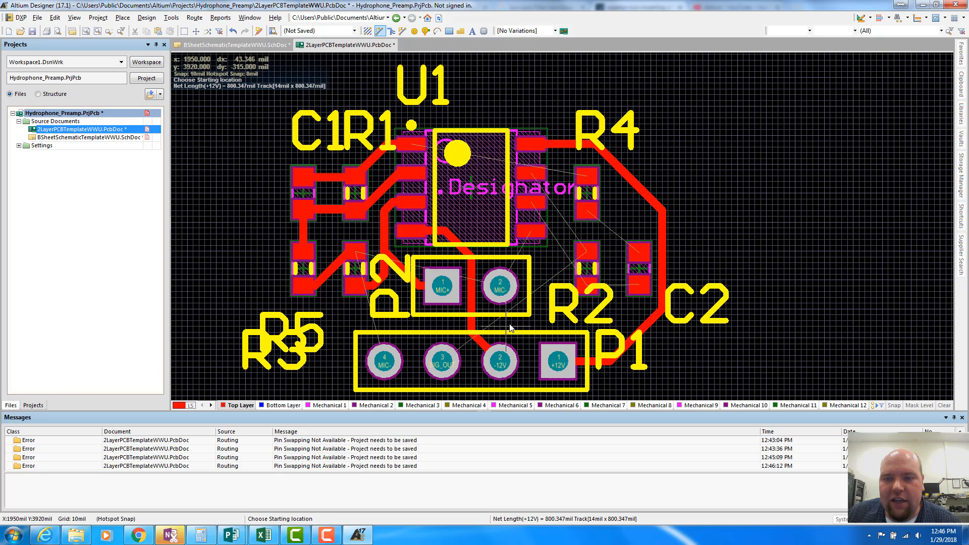
pyautogui.scroll(-3, 555, 323)
pyautogui.scroll(3, 597, 156)
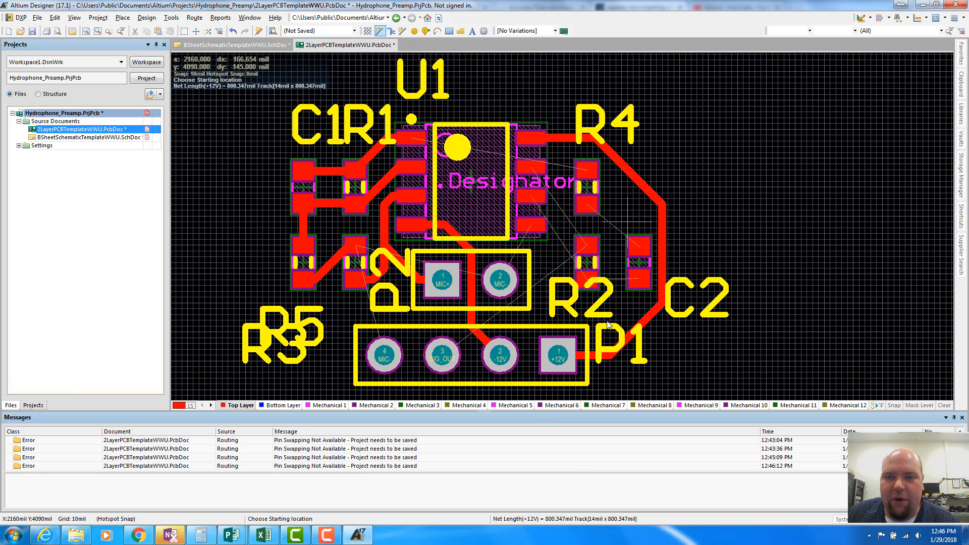
pyautogui.rightClick(616, 337)
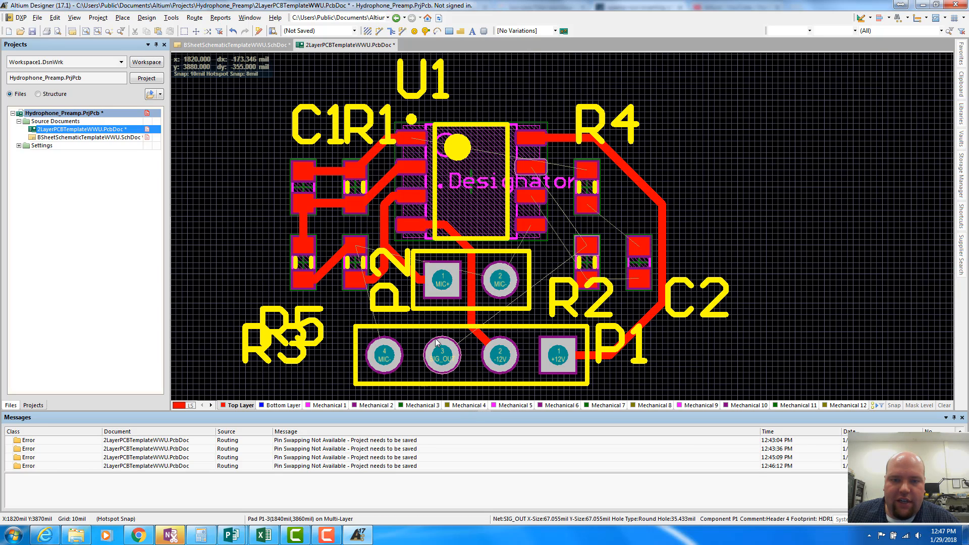
# Route a 14 mil SIG_OUT track from P1 pad 3 below pad 2, up between pads 2 and 1, to R2's upper pad.
pyautogui.click(380, 31)
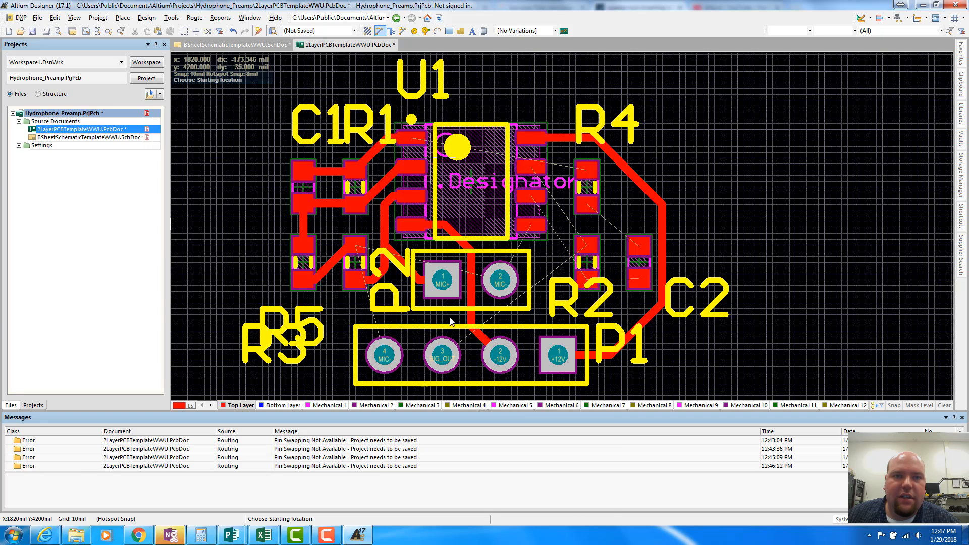
pyautogui.click(443, 357)
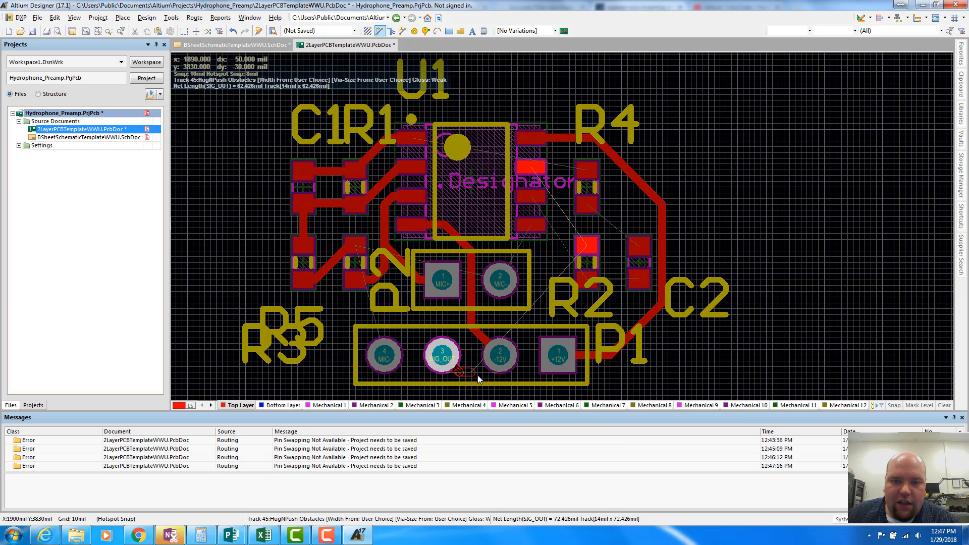
pyautogui.click(514, 384)
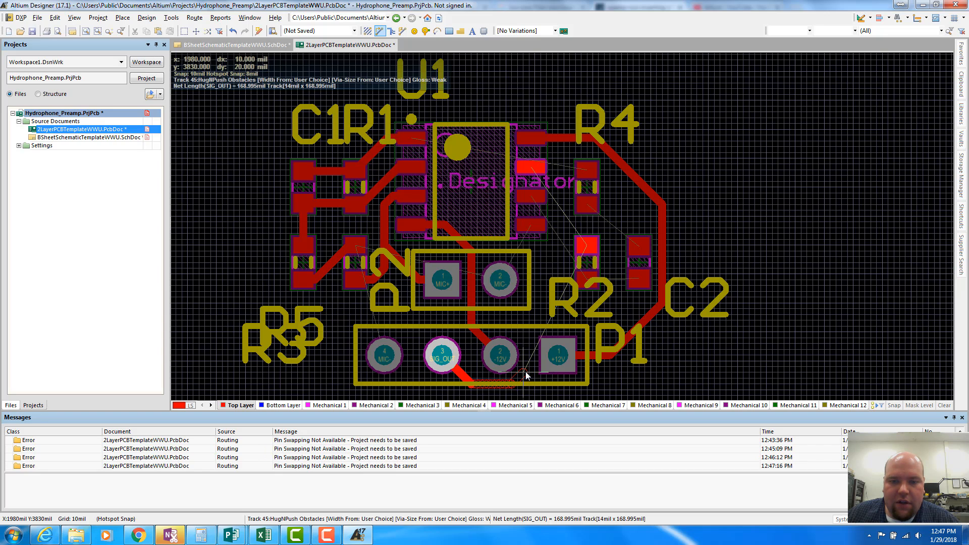
pyautogui.click(525, 372)
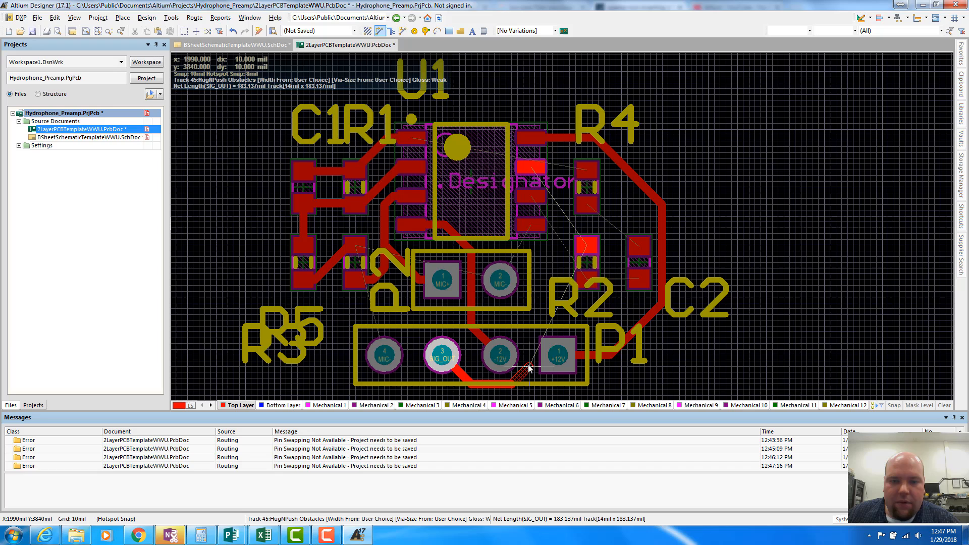
pyautogui.click(528, 301)
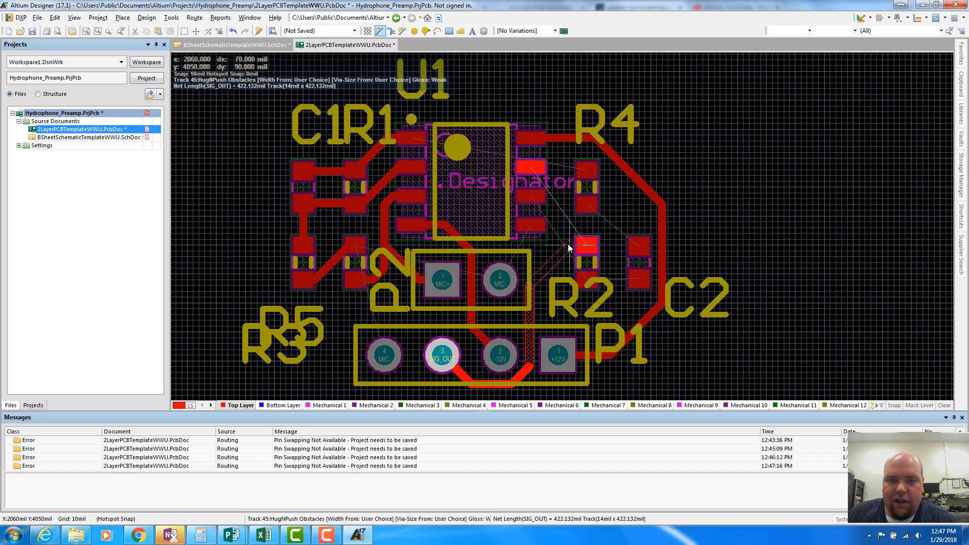
pyautogui.click(585, 246)
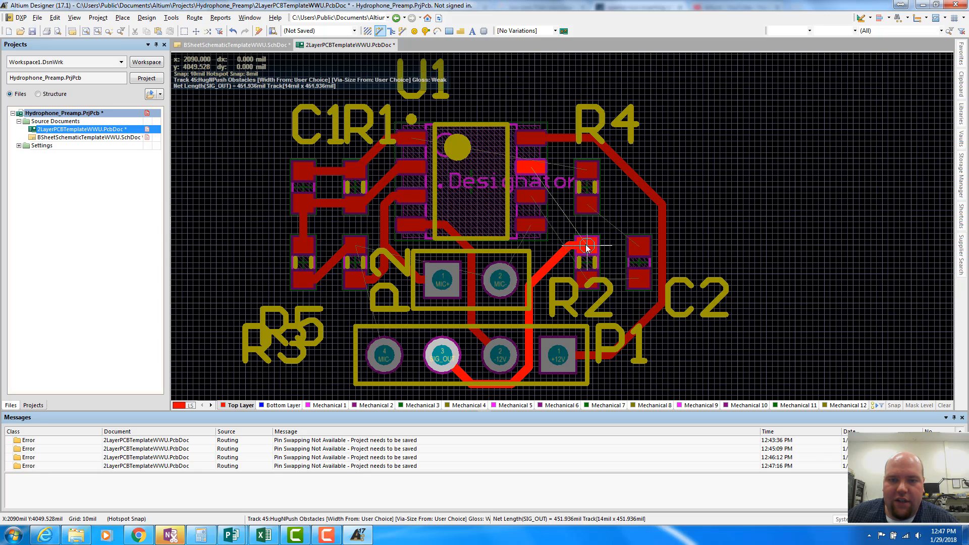
# Continue the SIG_OUT track from R2's upper pad up to U1 pin 7 and finish the route.
pyautogui.click(562, 191)
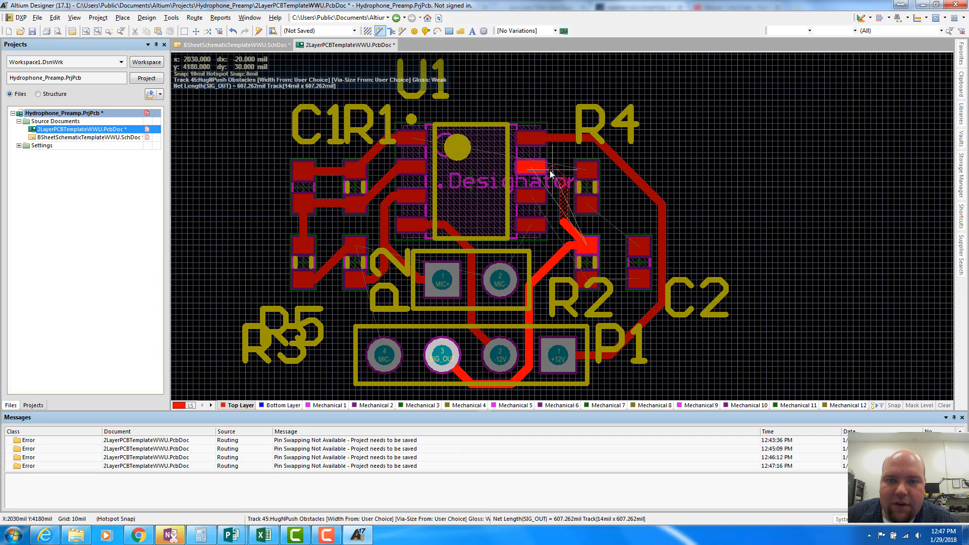
pyautogui.click(551, 170)
pyautogui.click(531, 168)
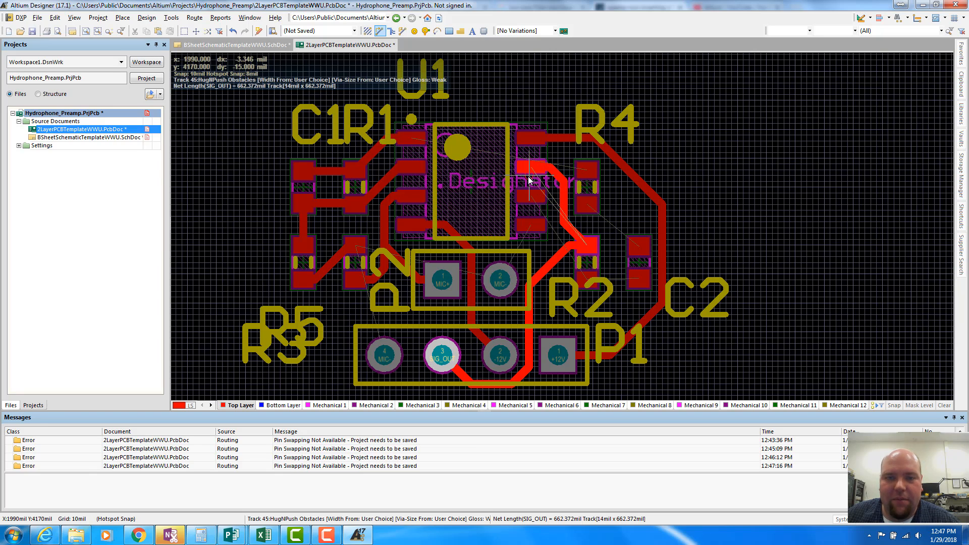
pyautogui.rightClick(530, 190)
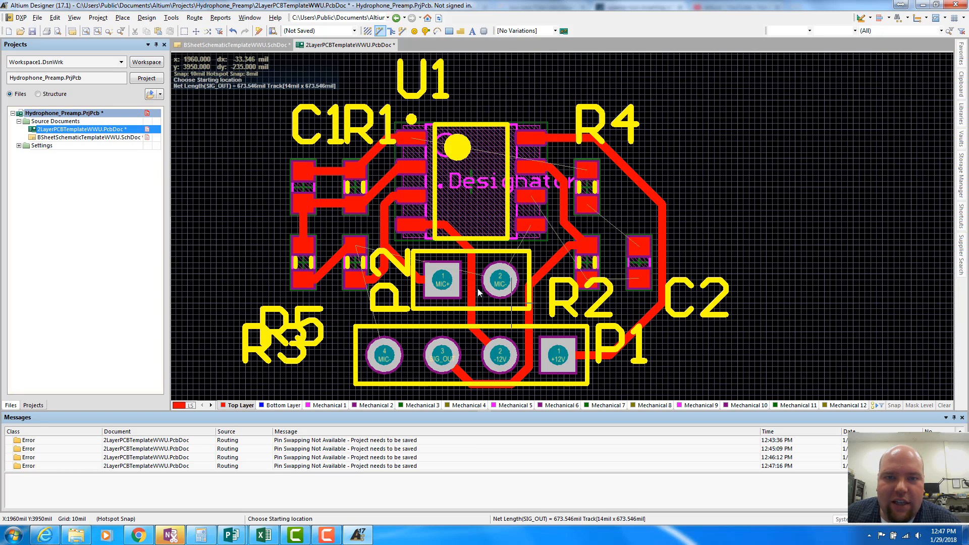
# Route a 14 mil track from U1 pin 1 beneath the chip, between pins 8 and 7, to R4's upper pad.
pyautogui.click(415, 135)
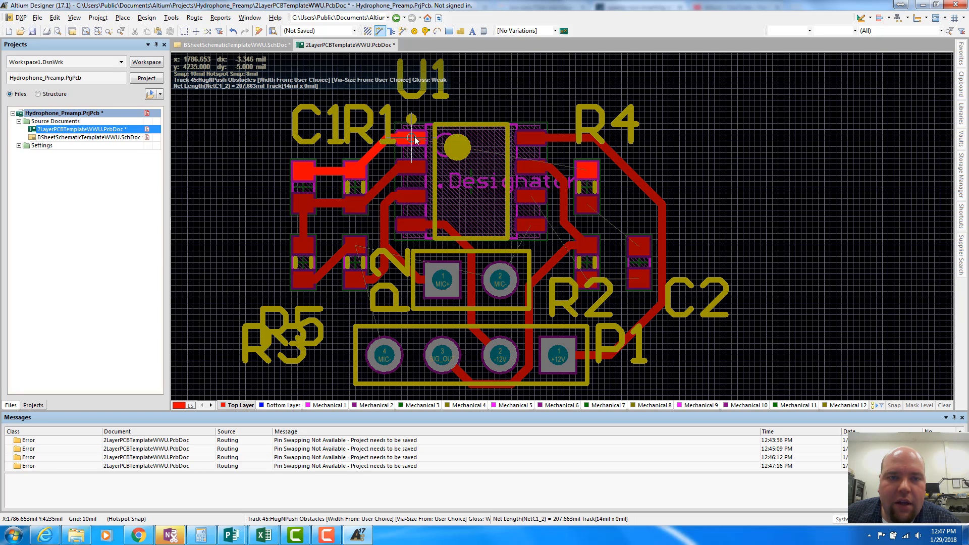
pyautogui.click(493, 154)
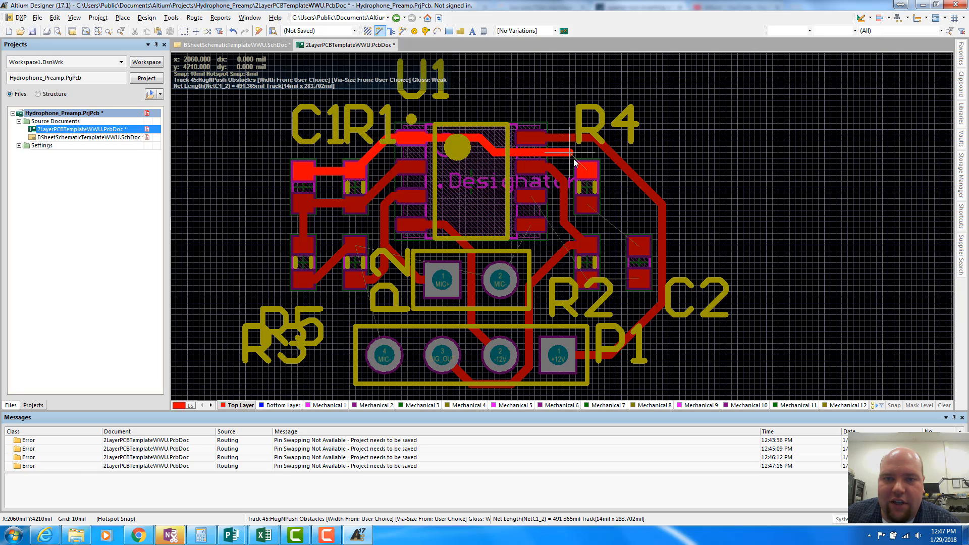
pyautogui.click(586, 171)
pyautogui.rightClick(586, 173)
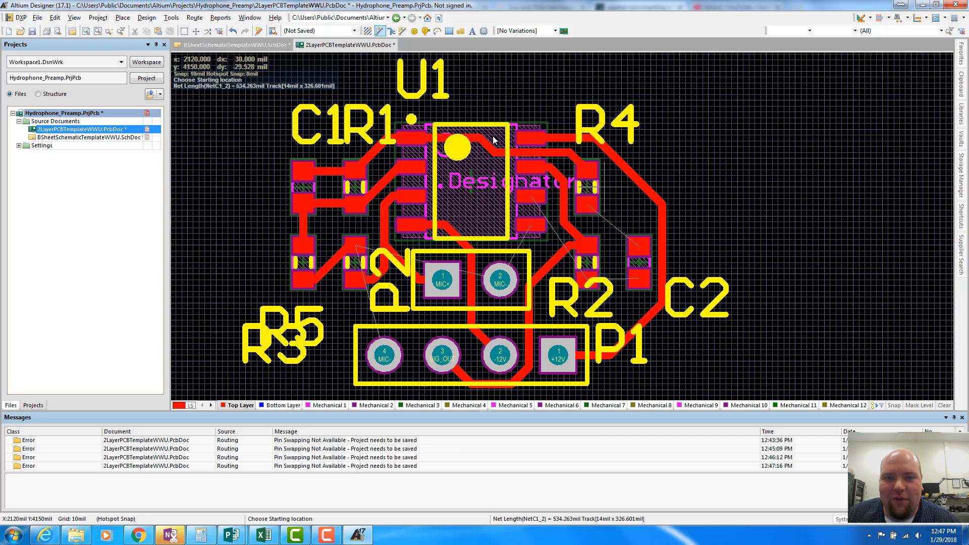
pyautogui.rightClick(529, 148)
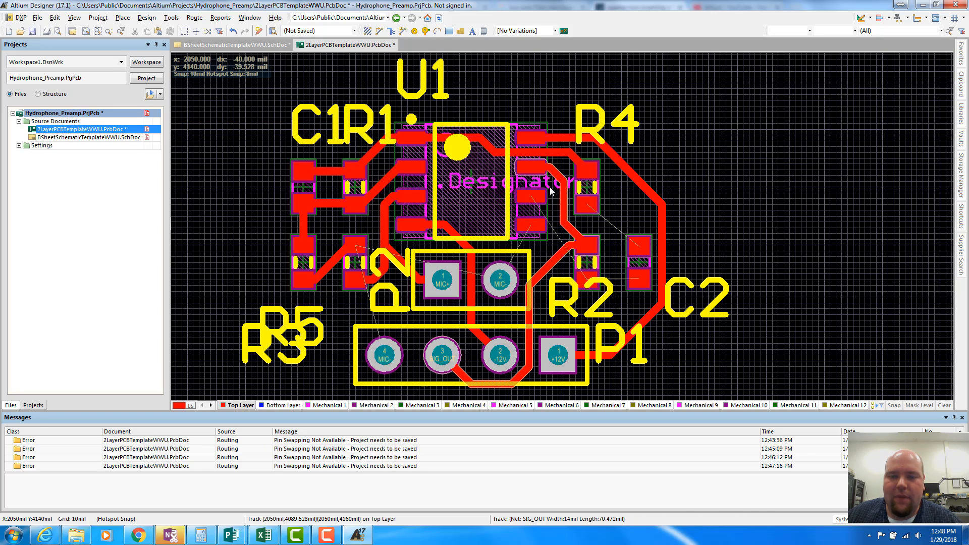
# Route a 14 mil Top Layer track from R4's lower pad to C2's upper pad.
pyautogui.click(379, 30)
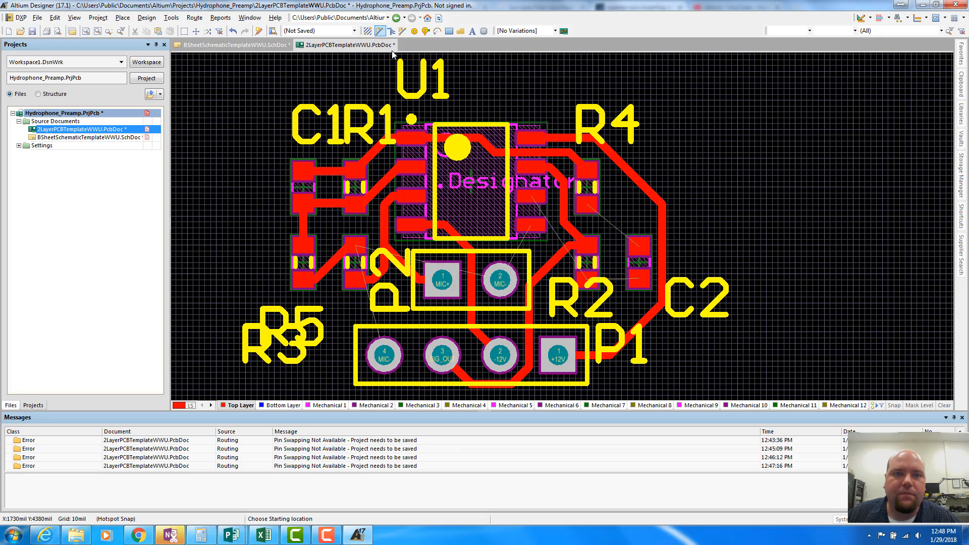
pyautogui.click(593, 204)
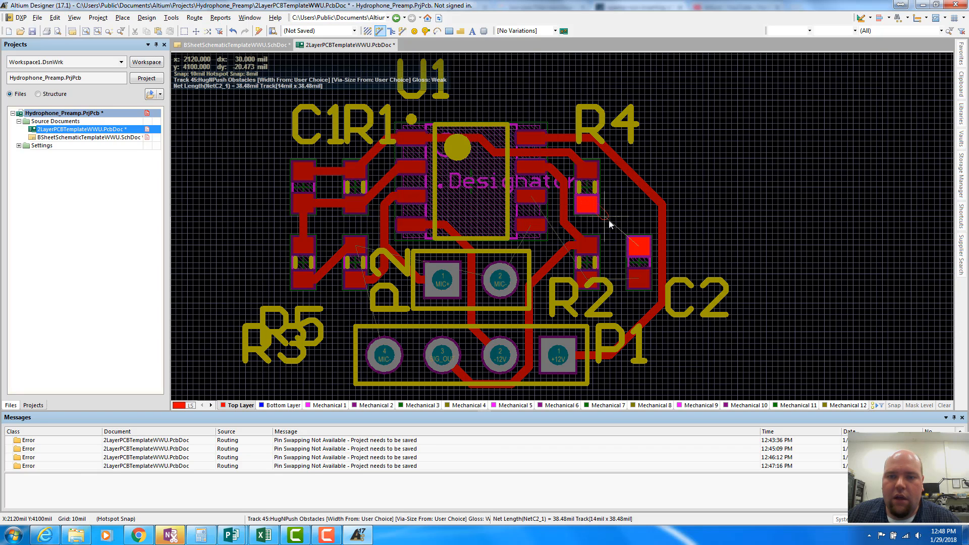
pyautogui.click(638, 247)
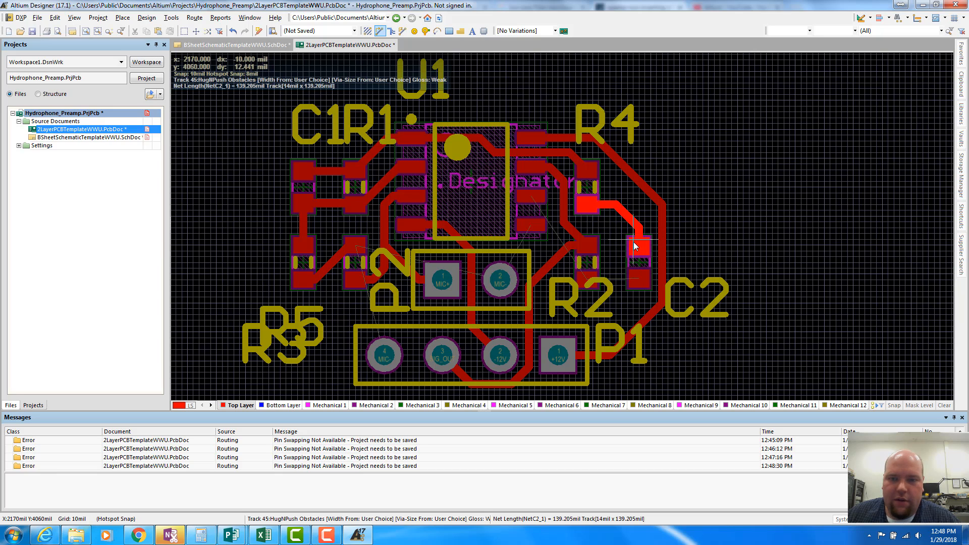
pyautogui.rightClick(639, 246)
# Connect C2's lower pad straight across to R2's lower pad with a 14 mil track.
pyautogui.click(639, 280)
pyautogui.click(621, 284)
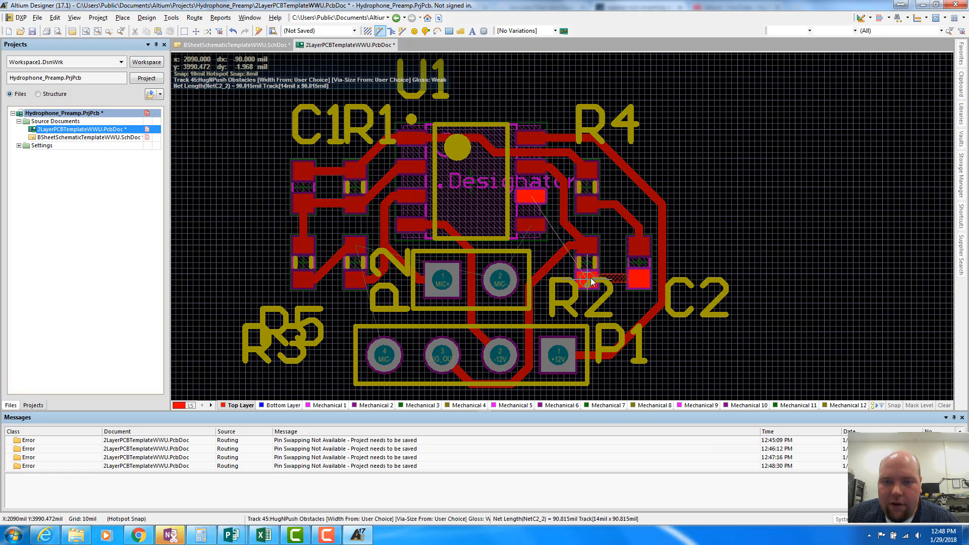
pyautogui.click(588, 281)
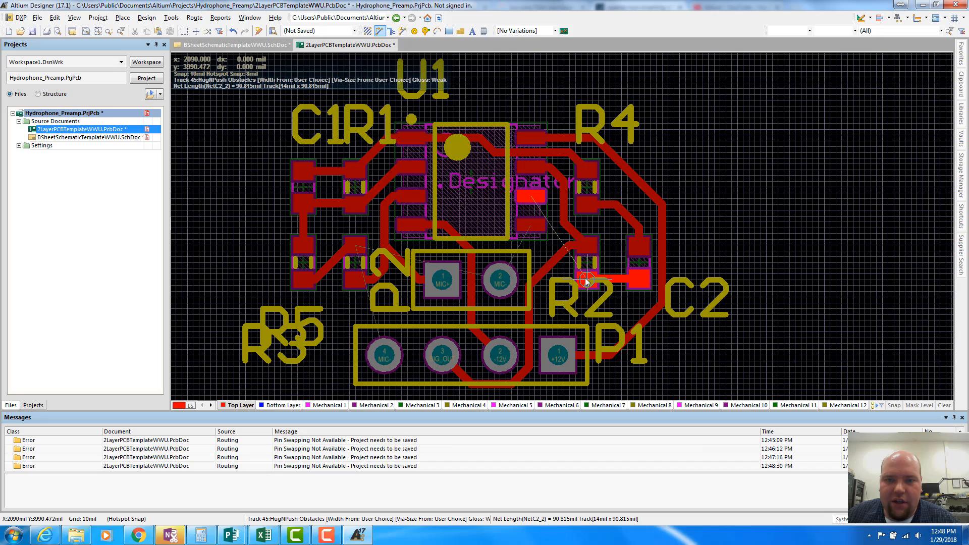
pyautogui.rightClick(586, 281)
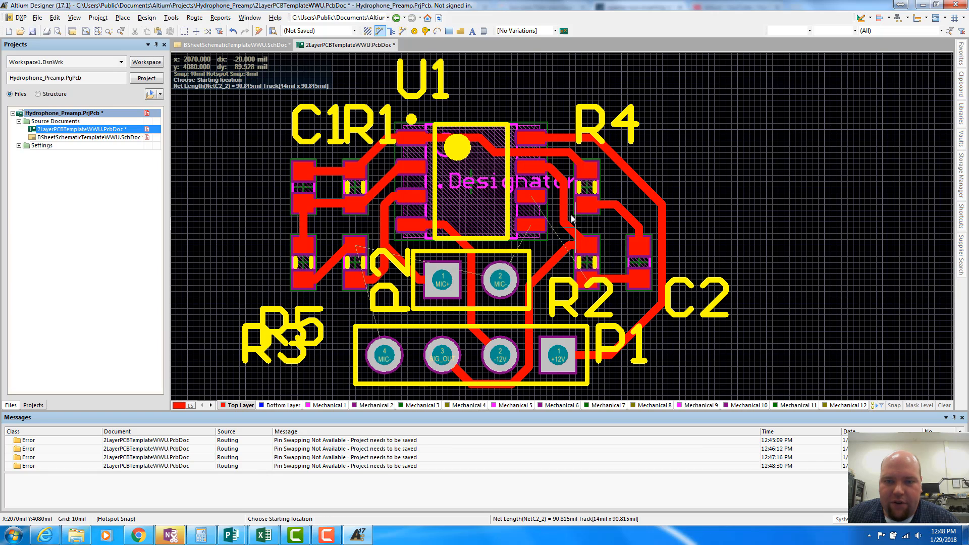
# Examine the unrouted connections at U1 pins 6 and 5 and the tracks surrounding them.
pyautogui.keyDown('ctrl'); pyautogui.scroll(5, 534, 217); pyautogui.keyUp('ctrl')
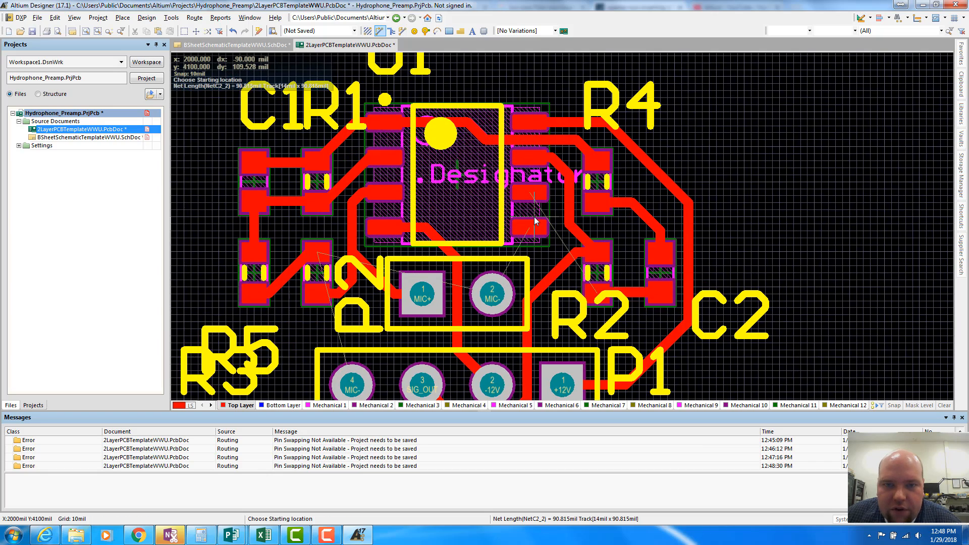
pyautogui.keyDown('ctrl'); pyautogui.scroll(-2, 539, 168); pyautogui.keyUp('ctrl')
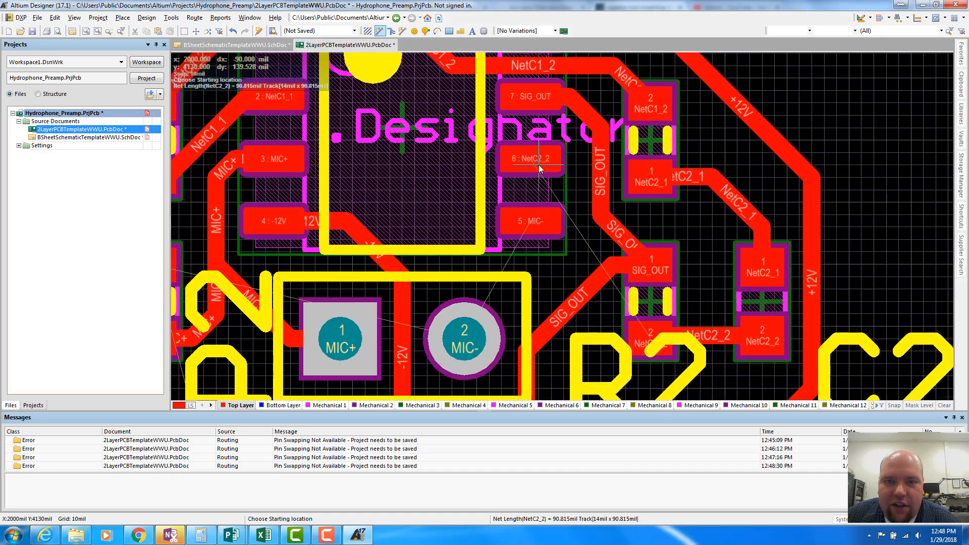
pyautogui.keyDown('ctrl'); pyautogui.scroll(2, 539, 168); pyautogui.keyUp('ctrl')
pyautogui.scroll(-2, 539, 168)
pyautogui.keyDown('ctrl'); pyautogui.scroll(-2, 539, 166); pyautogui.keyUp('ctrl')
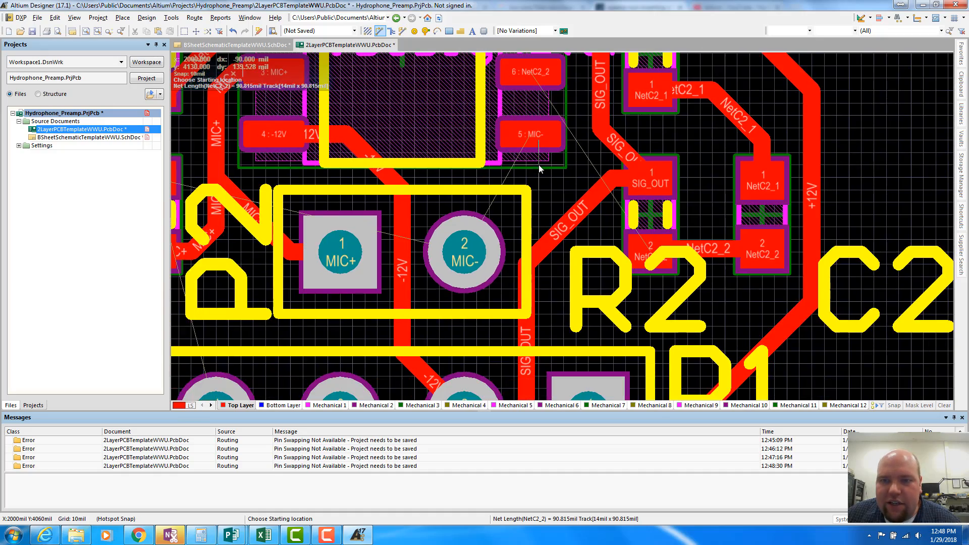
pyautogui.scroll(3, 539, 165)
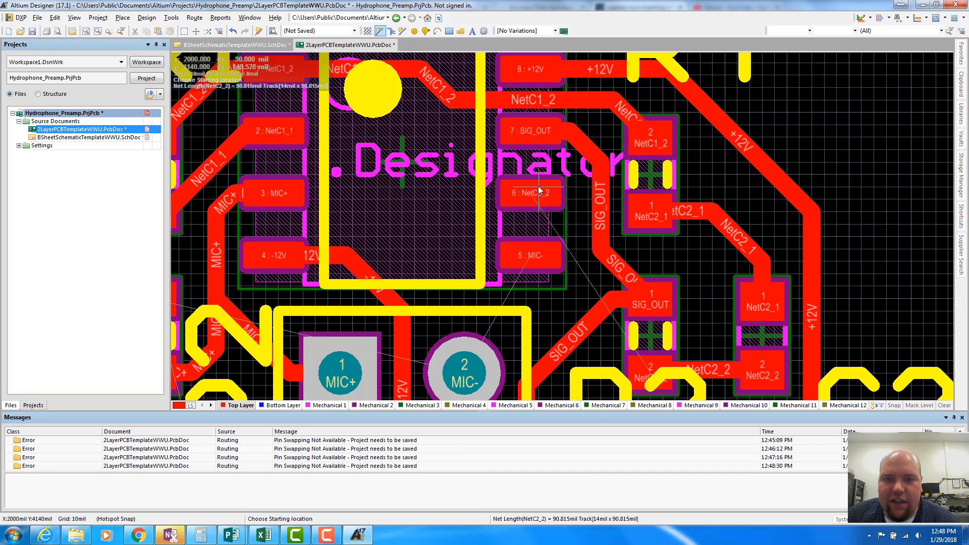
pyautogui.keyDown('ctrl'); pyautogui.scroll(-2, 539, 189); pyautogui.keyUp('ctrl')
pyautogui.keyDown('ctrl'); pyautogui.scroll(2, 539, 190); pyautogui.keyUp('ctrl')
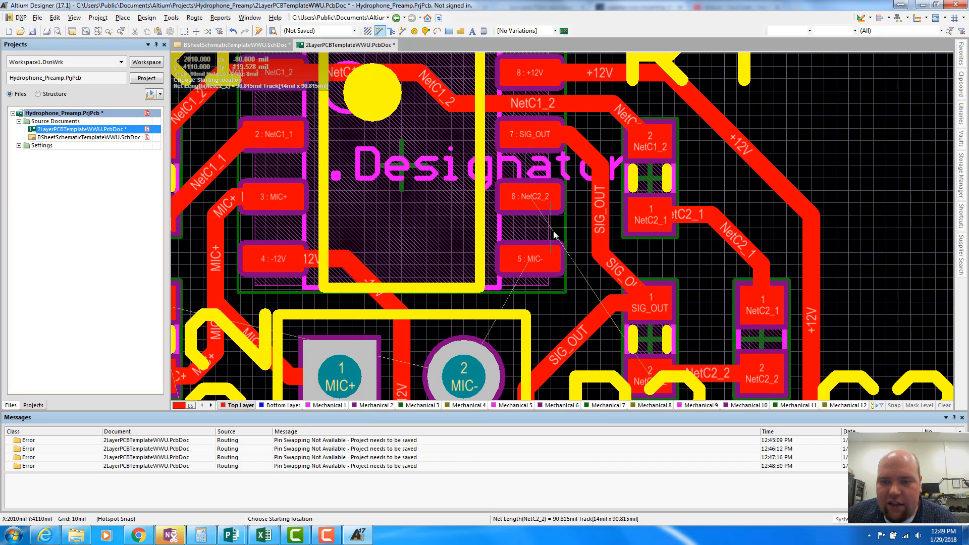
pyautogui.scroll(-2, 554, 234)
pyautogui.scroll(2, 554, 233)
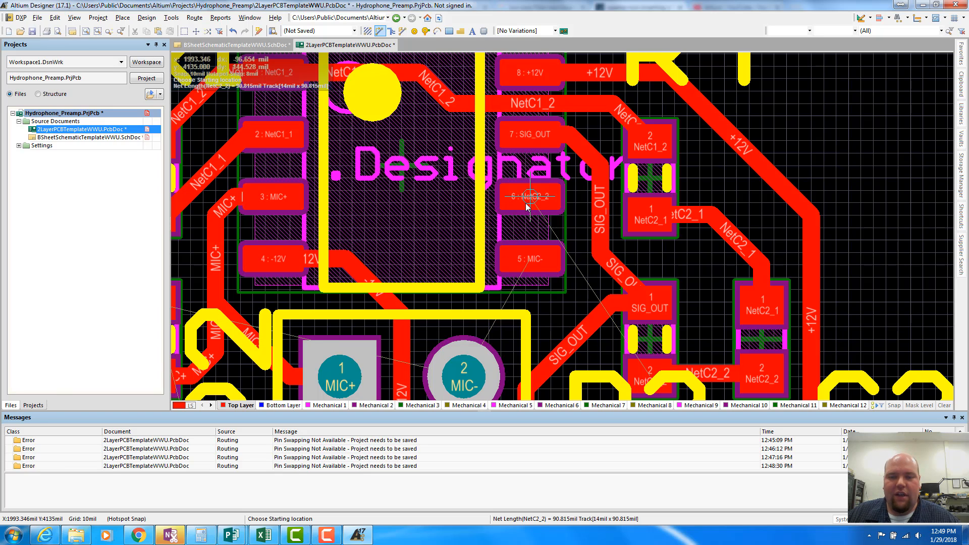
pyautogui.keyDown('ctrl'); pyautogui.scroll(-1, 526, 206); pyautogui.keyUp('ctrl')
pyautogui.keyDown('ctrl'); pyautogui.scroll(-1, 526, 206); pyautogui.keyUp('ctrl')
pyautogui.keyDown('ctrl'); pyautogui.scroll(2, 529, 201); pyautogui.keyUp('ctrl')
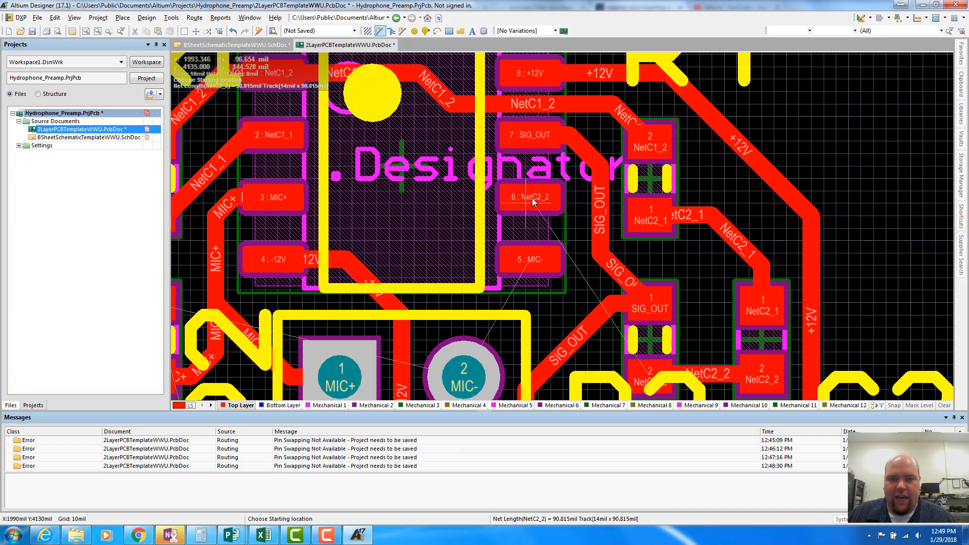
pyautogui.scroll(-2, 533, 201)
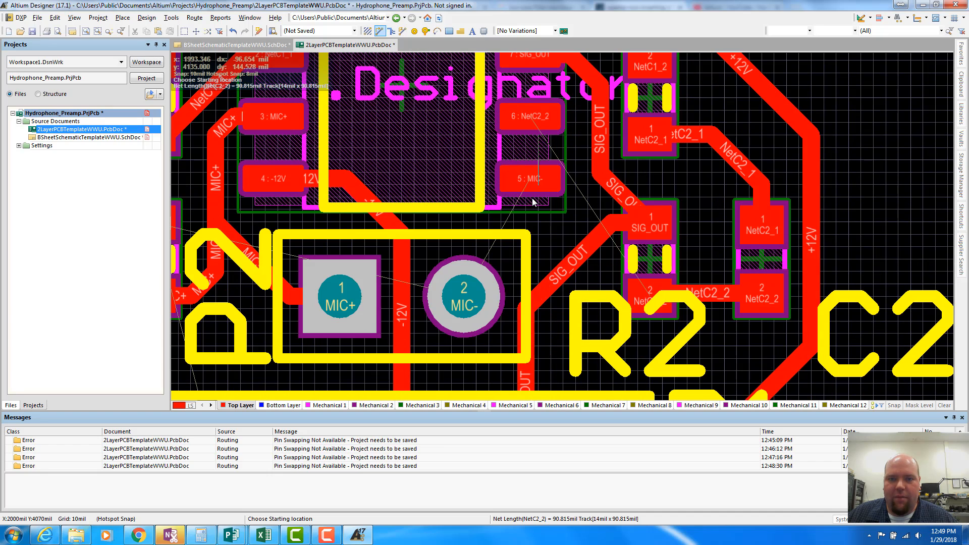
pyautogui.scroll(3, 538, 207)
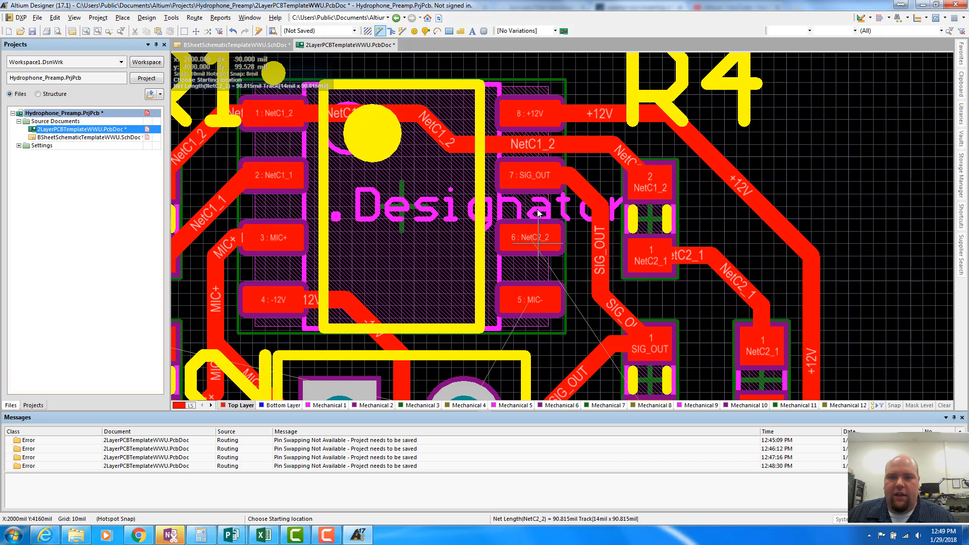
pyautogui.scroll(-2, 538, 213)
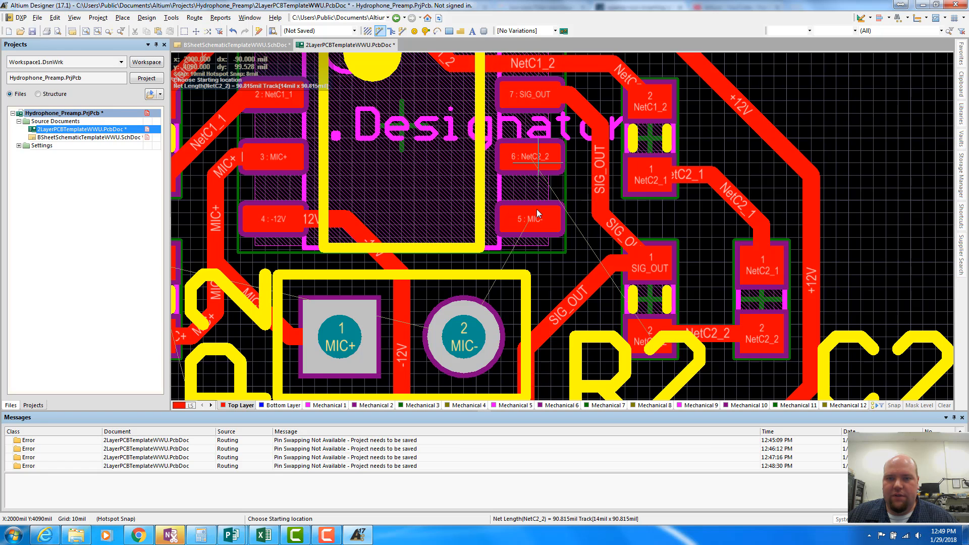
pyautogui.keyDown('ctrl'); pyautogui.scroll(-1, 537, 213); pyautogui.keyUp('ctrl')
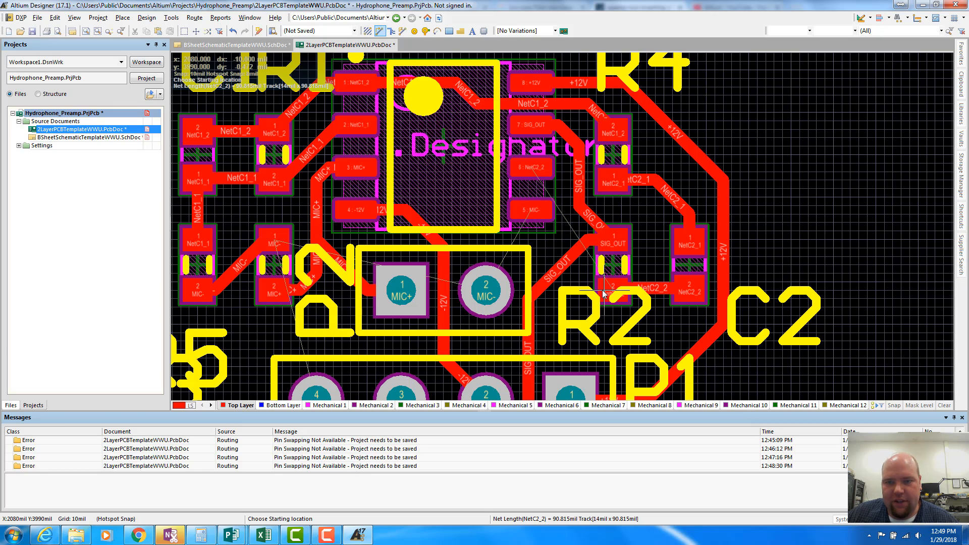
# Start a NetC2_2 track from U1 pin 6 inward beneath the chip and add a via to the Bottom Layer.
pyautogui.click(534, 169)
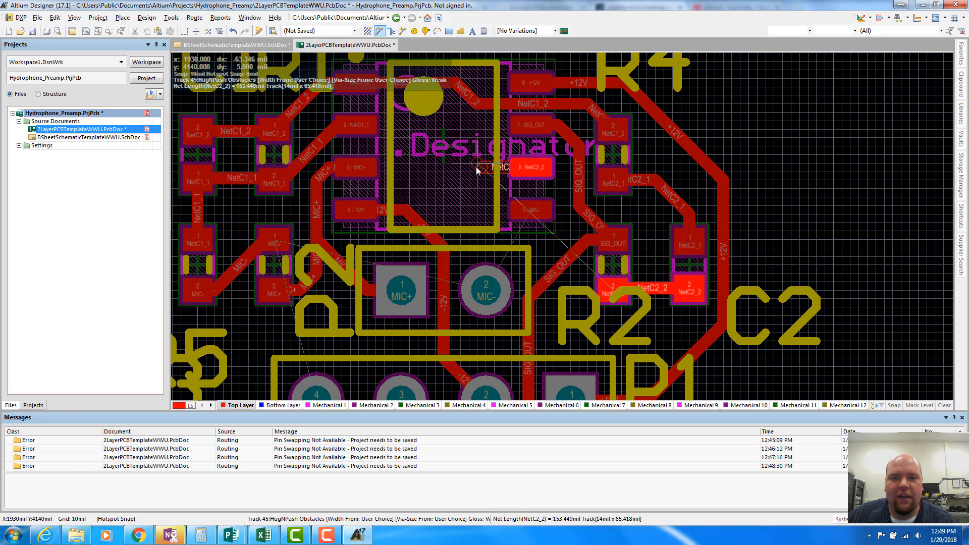
pyautogui.click(475, 171)
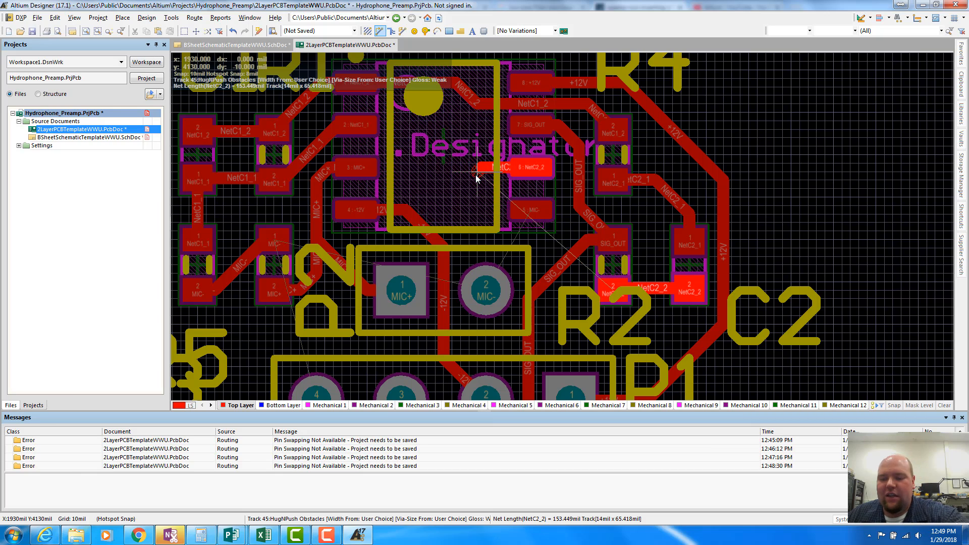
pyautogui.press('KP_Multiply')
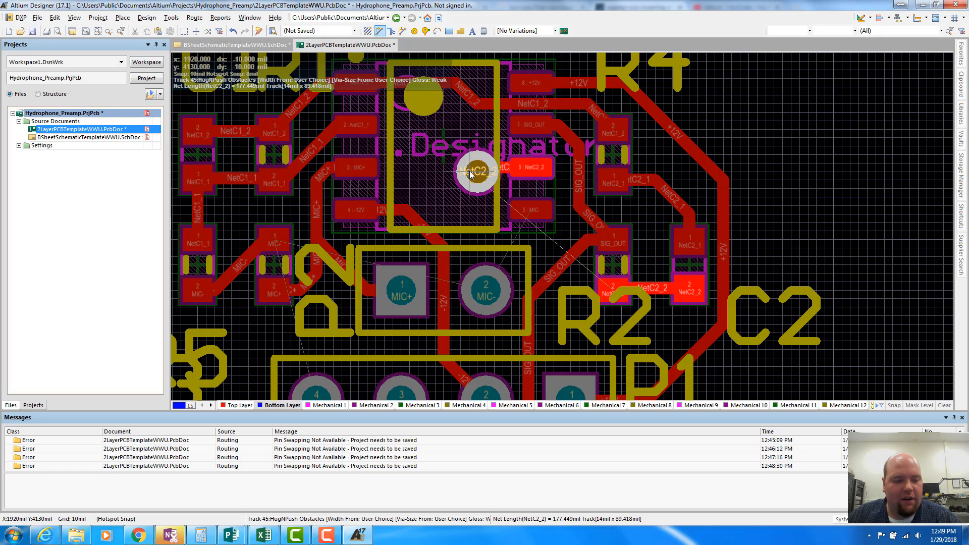
# Set the NetC2_2 routing via to a 13 mil hole size and a 27 mil diameter.
pyautogui.press('Tab')
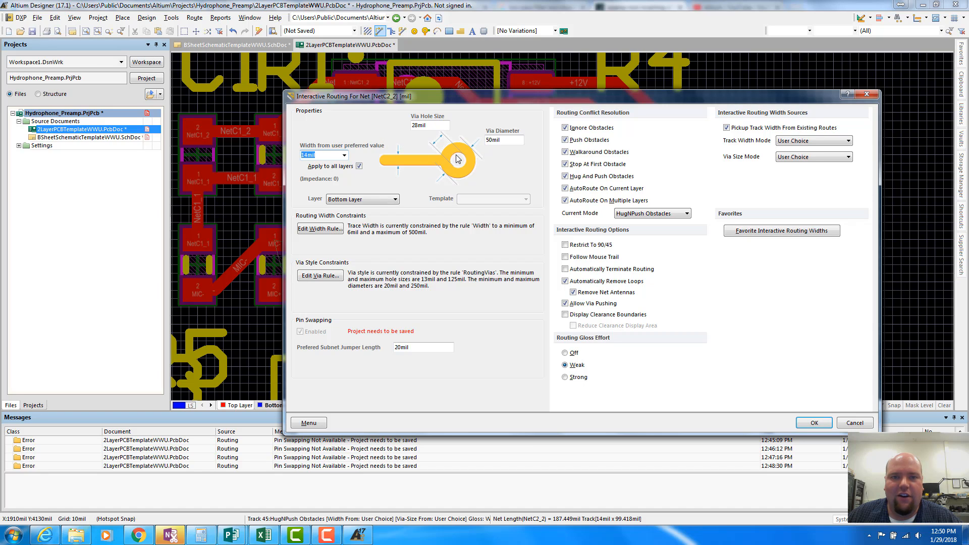
pyautogui.doubleClick(431, 125)
pyautogui.write('113')
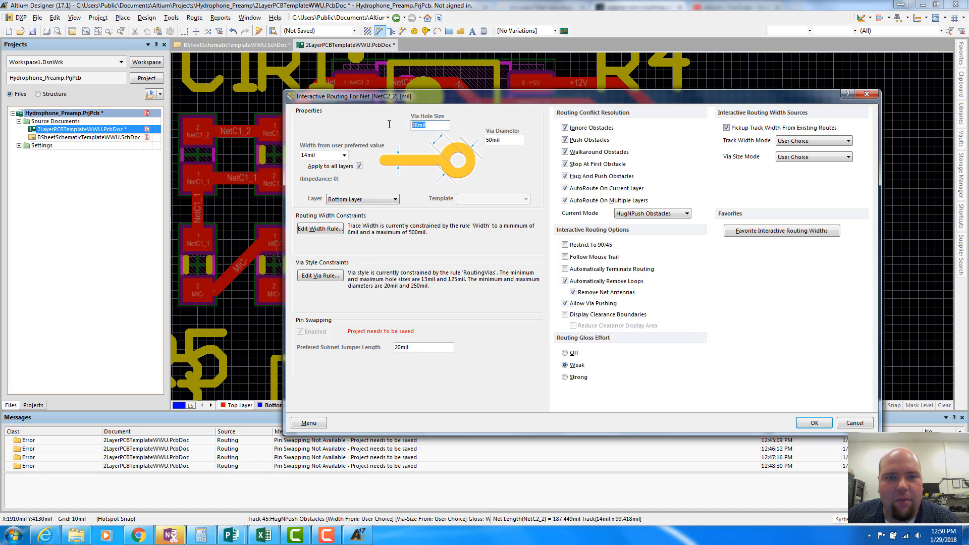
pyautogui.press('BackSpace')
pyautogui.press('BackSpace')
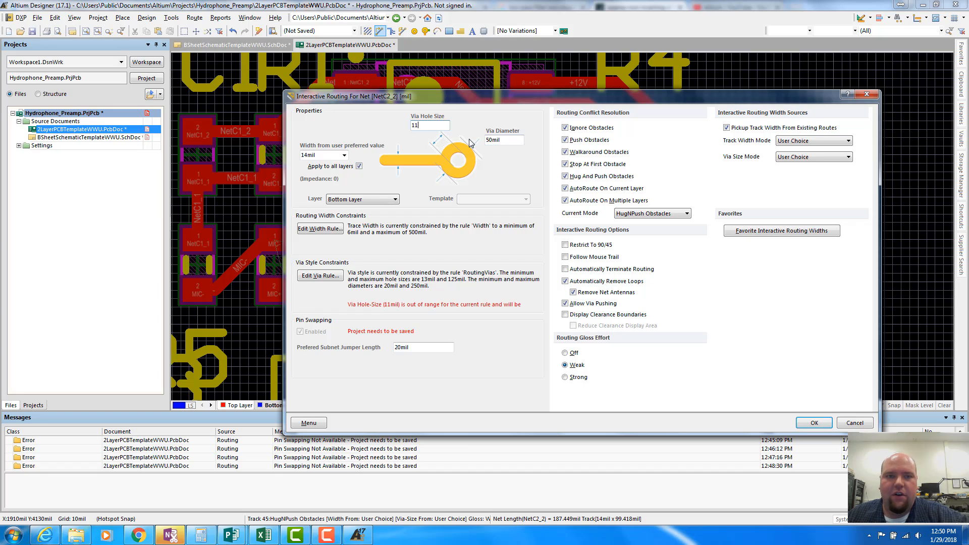
pyautogui.press('Tab')
pyautogui.write('2')
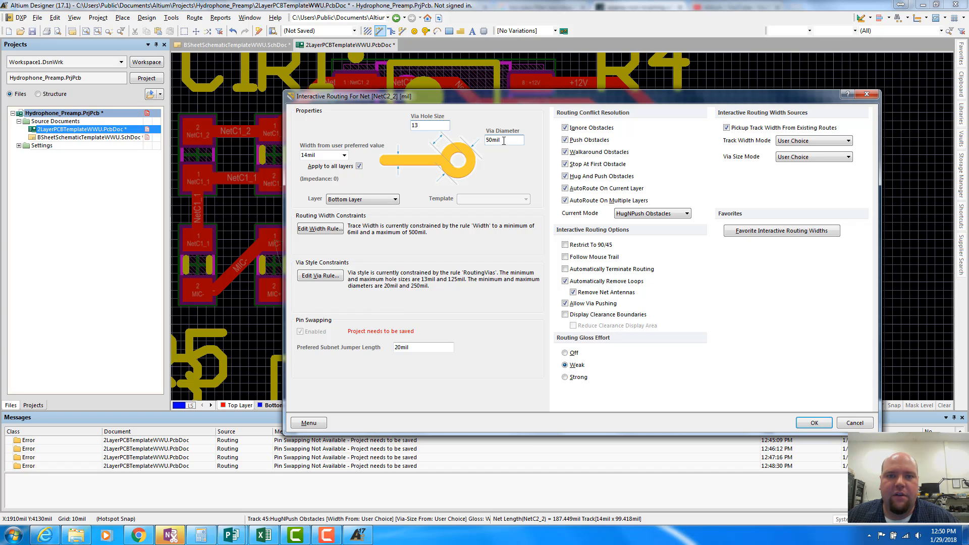
pyautogui.write('7')
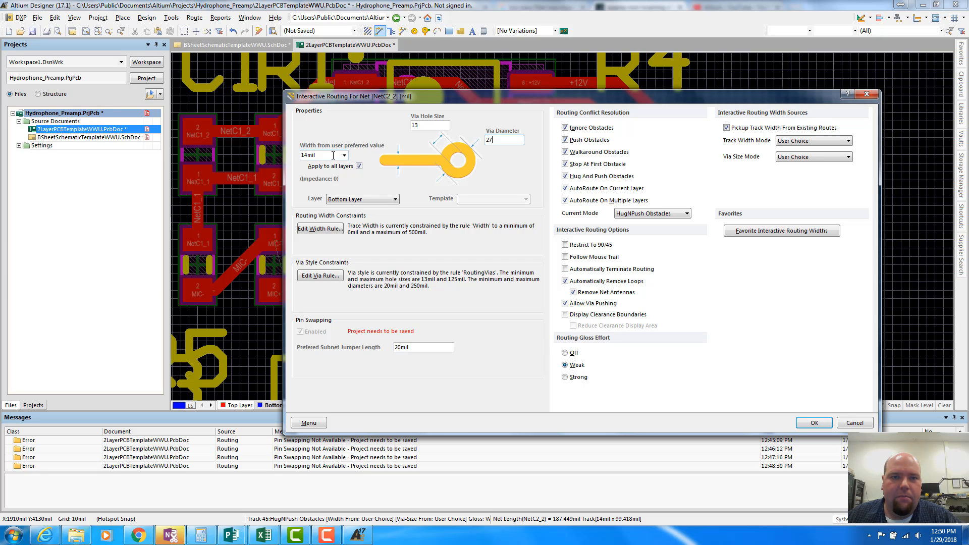
pyautogui.click(811, 424)
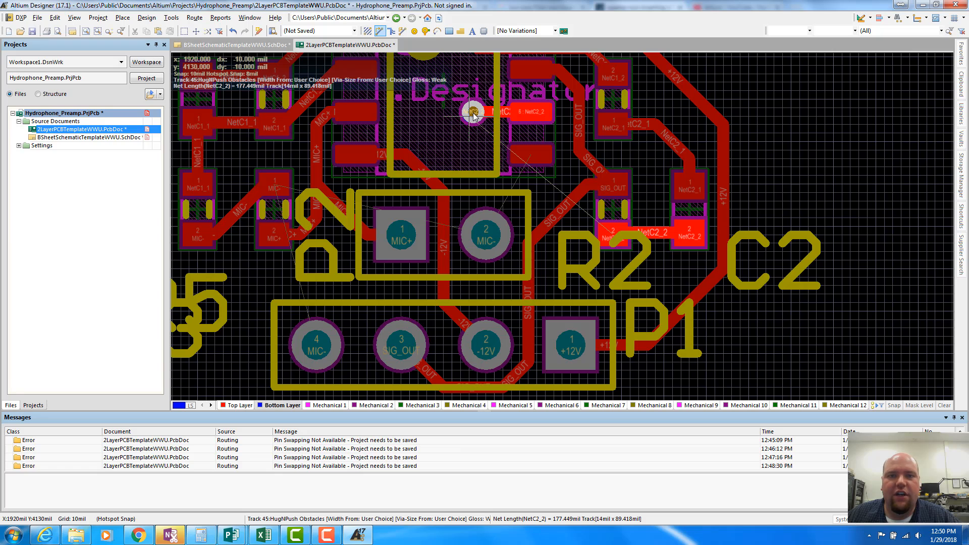
# Route NetC2_2 on the Bottom Layer from the via under U1 to a second via below R2 and C2, ending on their Top Layer track.
pyautogui.scroll(2, 473, 115)
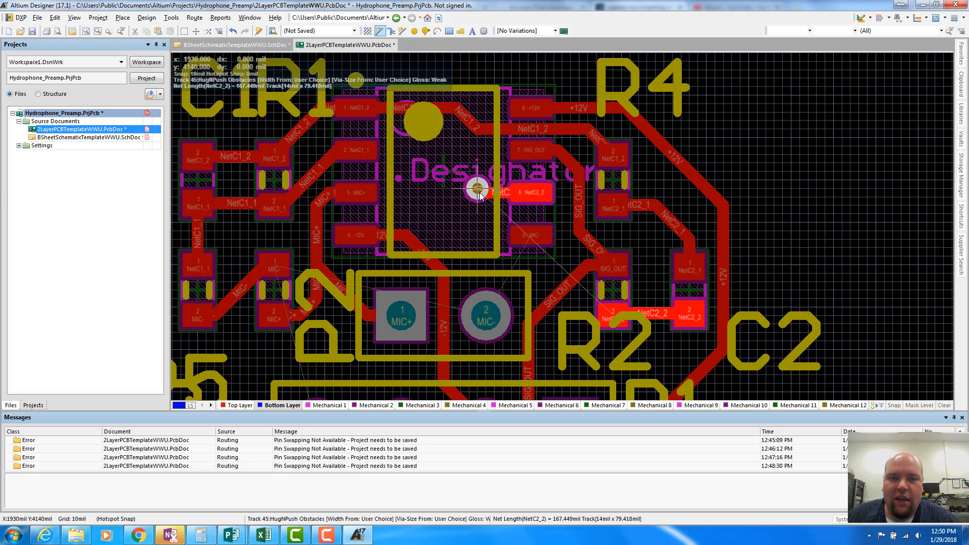
pyautogui.click(477, 190)
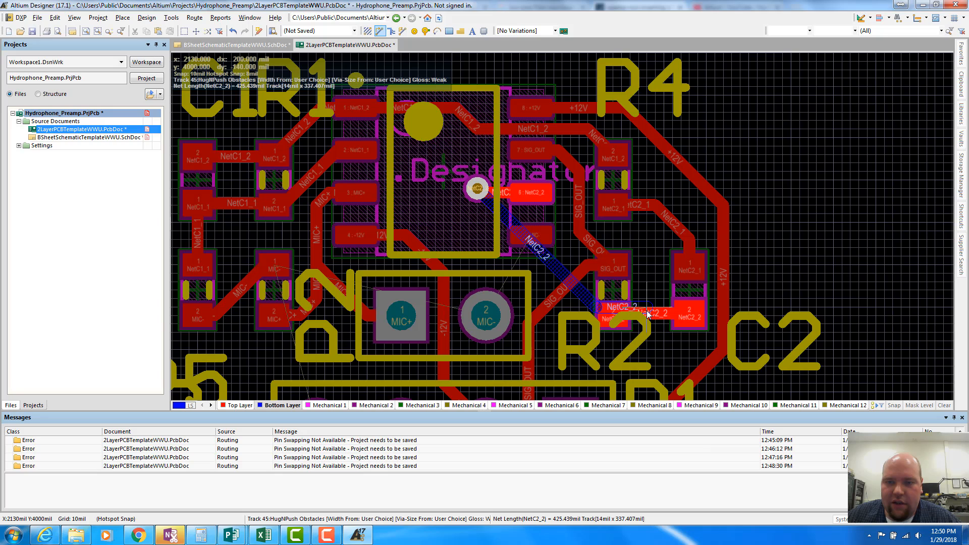
pyautogui.click(650, 348)
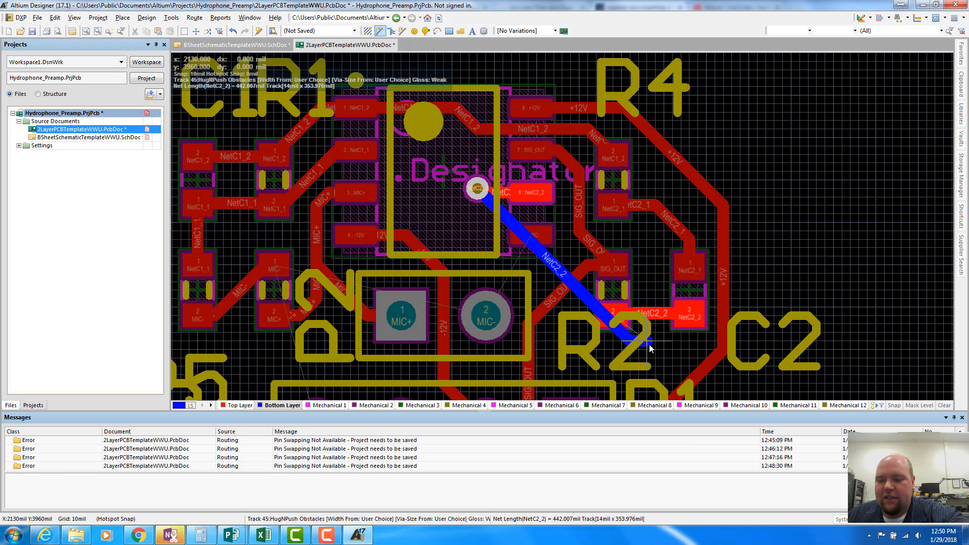
pyautogui.press('KP_Multiply')
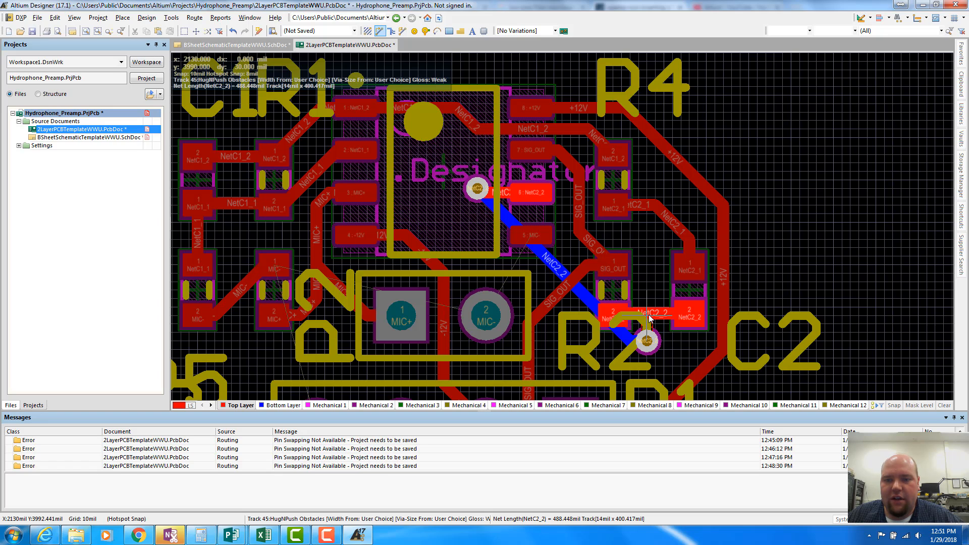
pyautogui.click(650, 318)
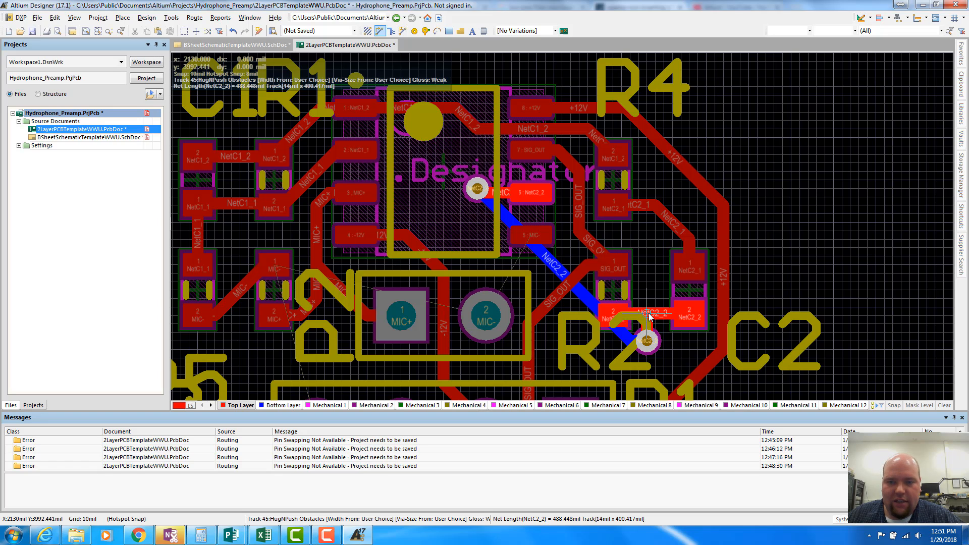
pyautogui.rightClick(650, 316)
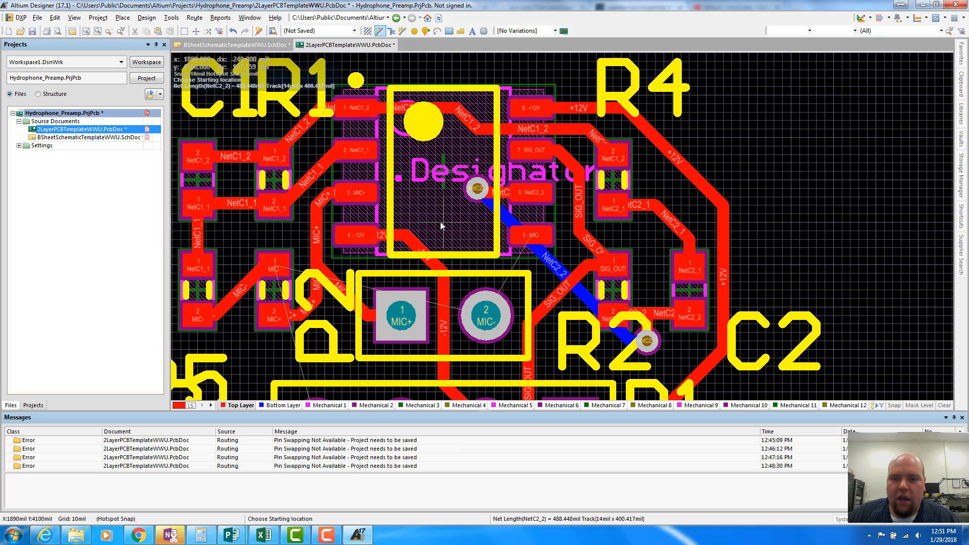
# Leave interactive routing and examine the remaining unrouted MIC- connections between U1, the resistors, P2 and P1.
pyautogui.scroll(-3, 440, 225)
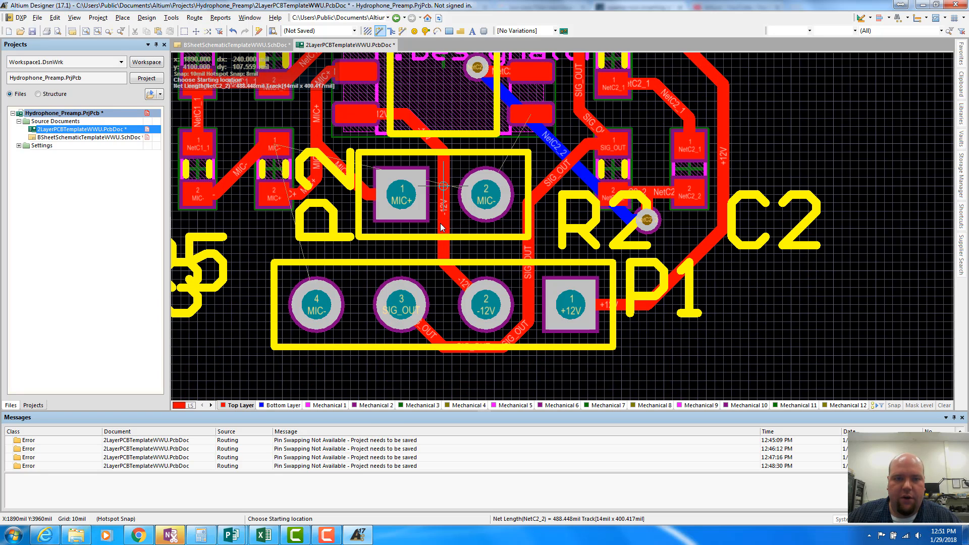
pyautogui.scroll(2, 439, 226)
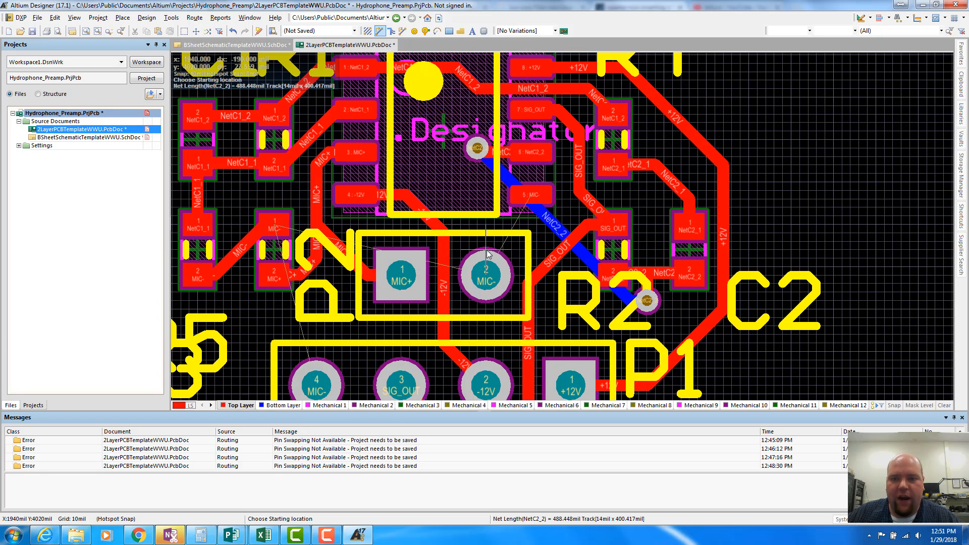
pyautogui.scroll(3, 486, 253)
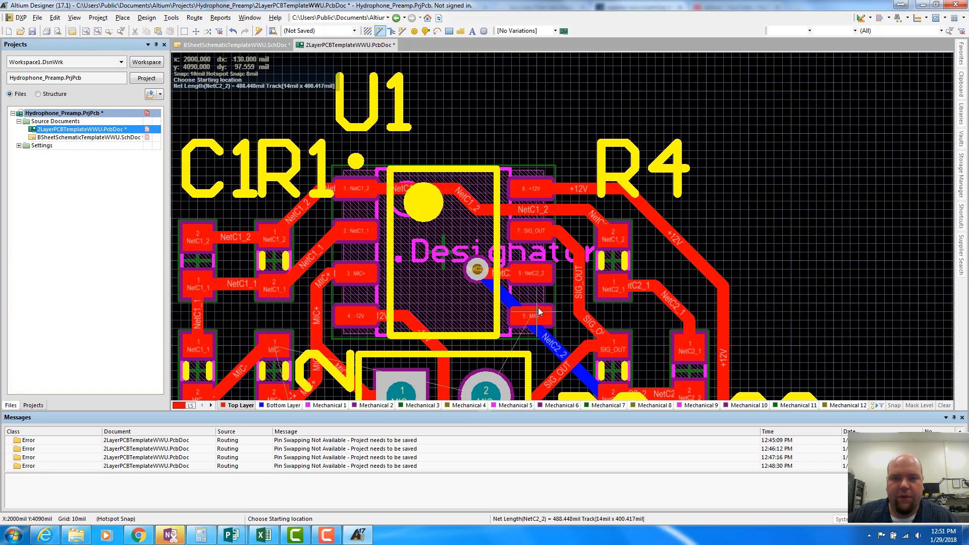
pyautogui.scroll(-3, 539, 311)
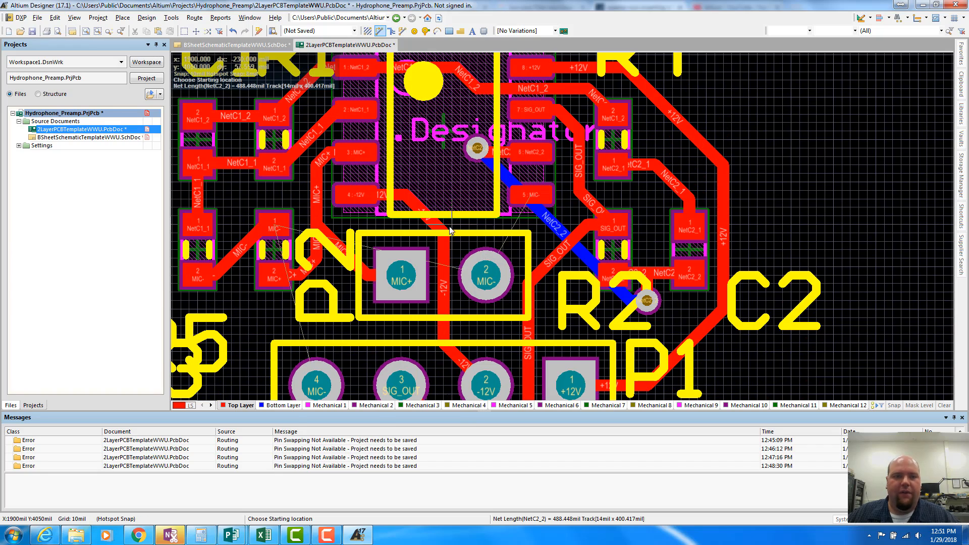
pyautogui.keyDown('ctrl'); pyautogui.scroll(-2, 449, 227); pyautogui.keyUp('ctrl')
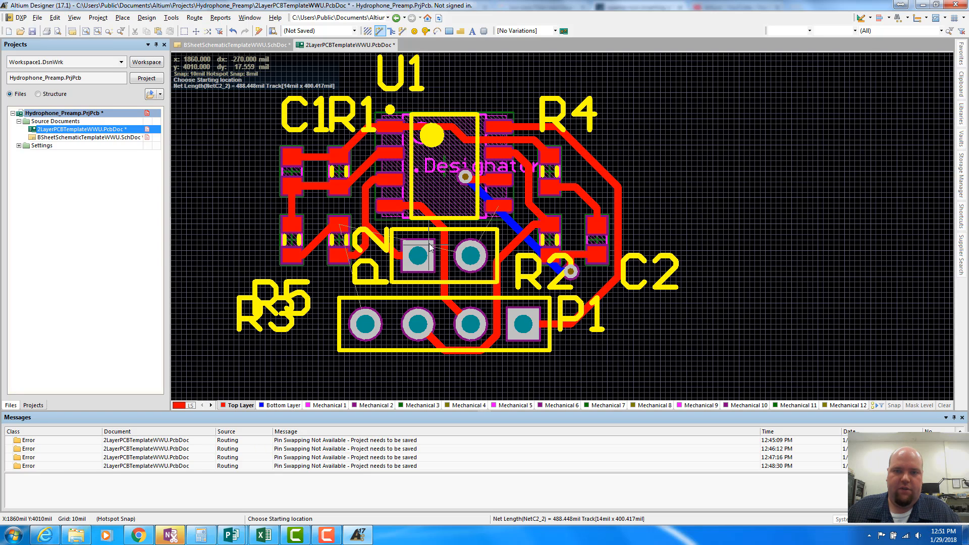
pyautogui.keyDown('ctrl'); pyautogui.scroll(-4, 429, 244); pyautogui.keyUp('ctrl')
pyautogui.keyDown('ctrl'); pyautogui.scroll(3, 429, 245); pyautogui.keyUp('ctrl')
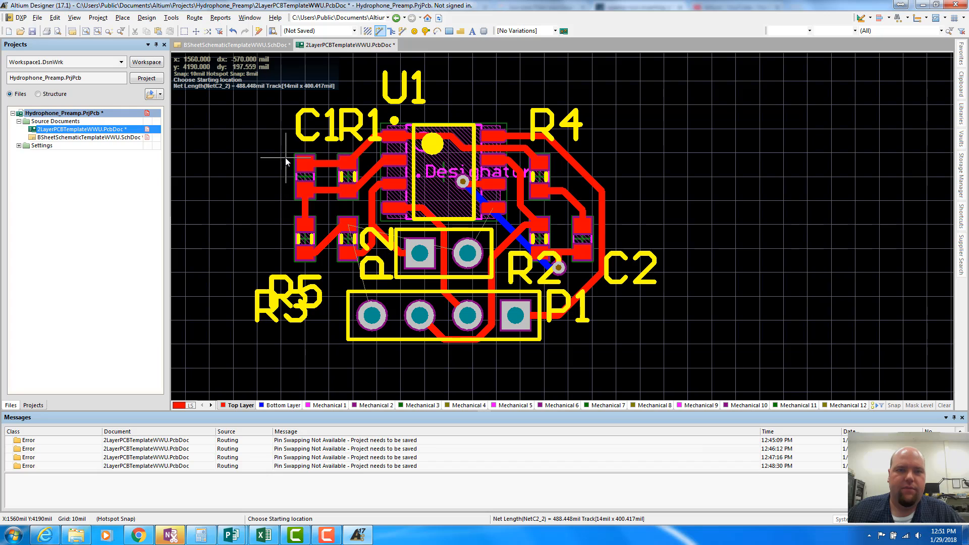
pyautogui.press('Escape')
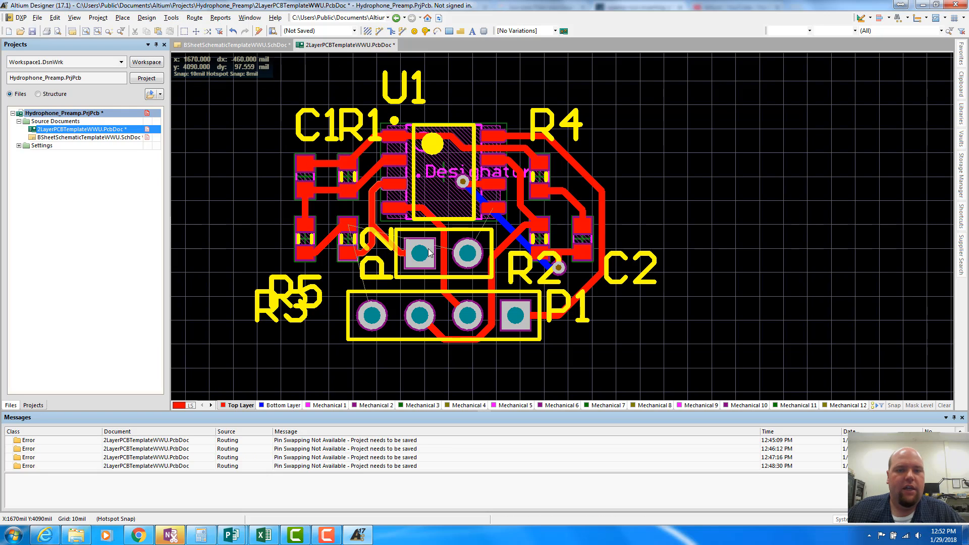
pyautogui.keyDown('ctrl'); pyautogui.scroll(1, 372, 317); pyautogui.keyUp('ctrl')
pyautogui.keyDown('ctrl'); pyautogui.scroll(2, 372, 317); pyautogui.keyUp('ctrl')
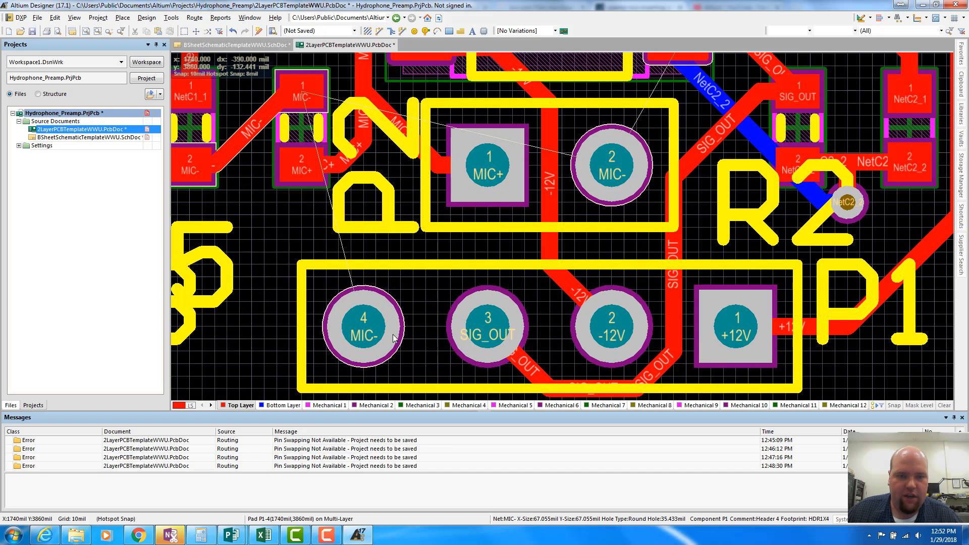
pyautogui.keyDown('ctrl'); pyautogui.scroll(-2, 587, 228); pyautogui.keyUp('ctrl')
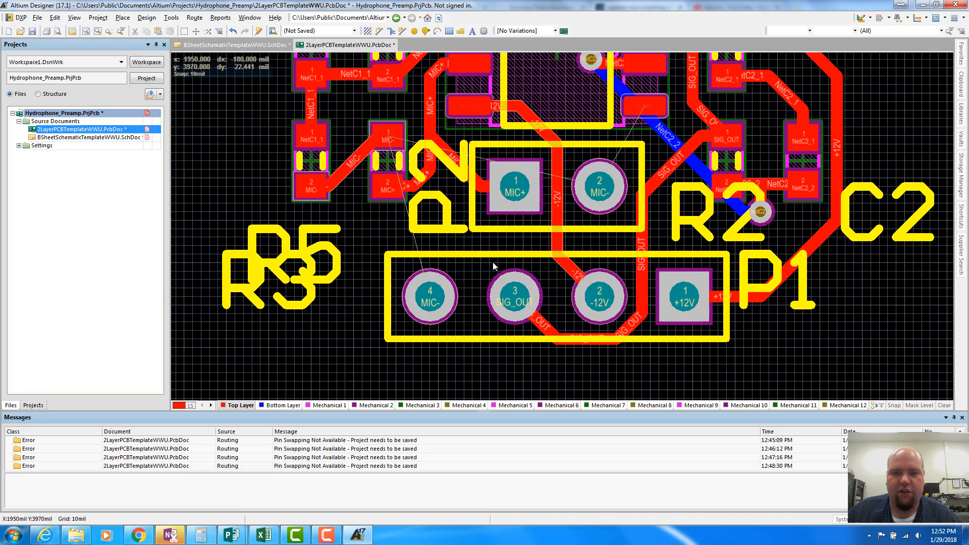
pyautogui.scroll(-2, 447, 153)
pyautogui.keyDown('ctrl'); pyautogui.scroll(-2, 447, 152); pyautogui.keyUp('ctrl')
pyautogui.scroll(2, 462, 155)
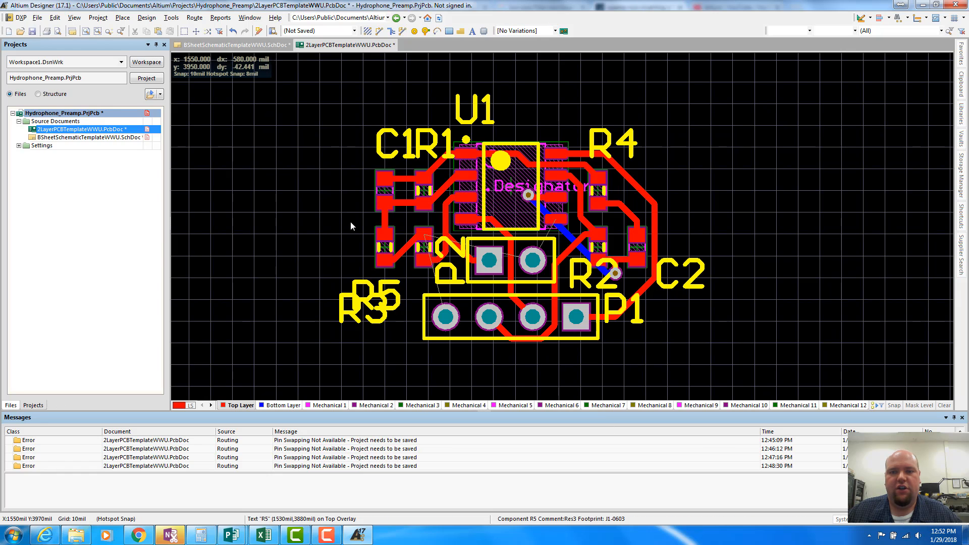
# Start a solid polygon pour on the Top Layer and name it GND.
pyautogui.click(171, 18)
pyautogui.moveTo(200, 124)
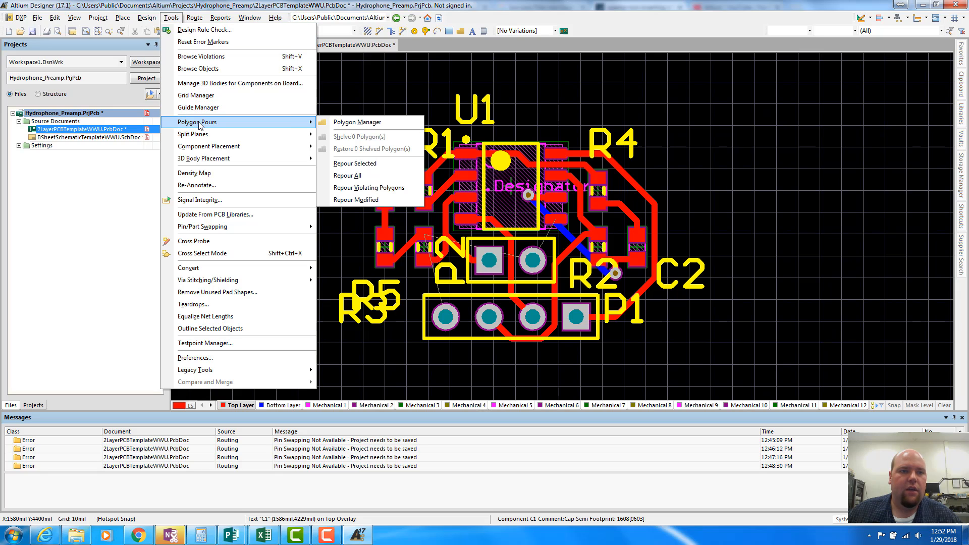
pyautogui.click(121, 19)
pyautogui.click(121, 19)
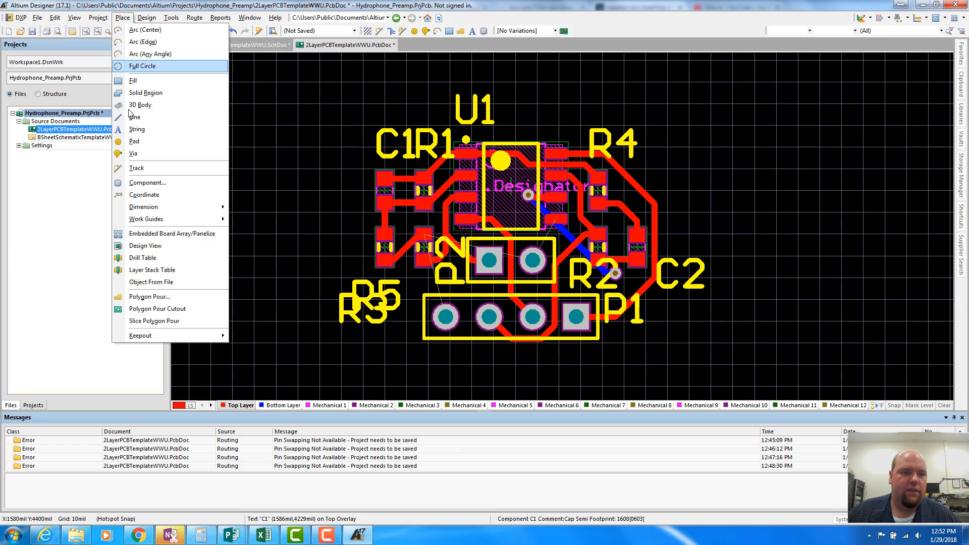
pyautogui.click(137, 297)
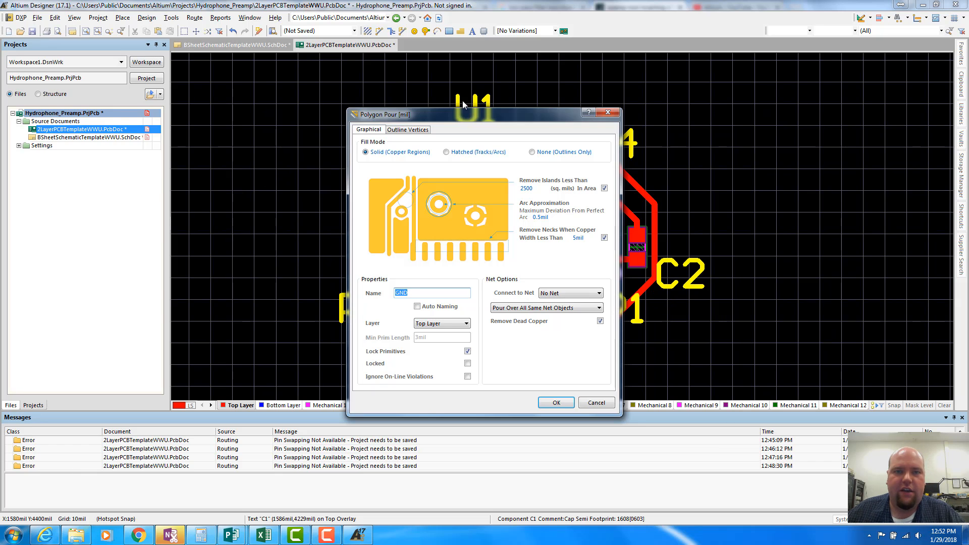
pyautogui.moveTo(465, 112); pyautogui.dragTo(721, 66)
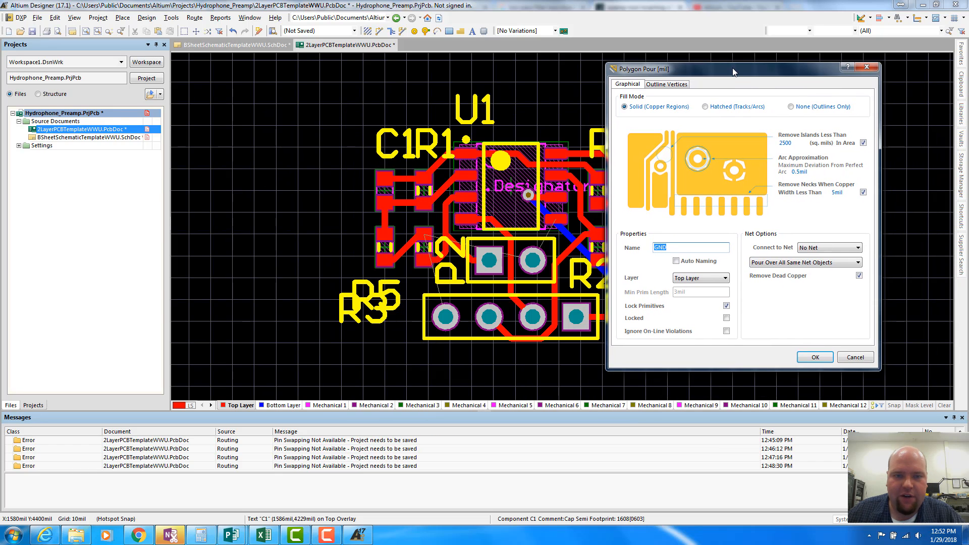
pyautogui.press('BackSpace')
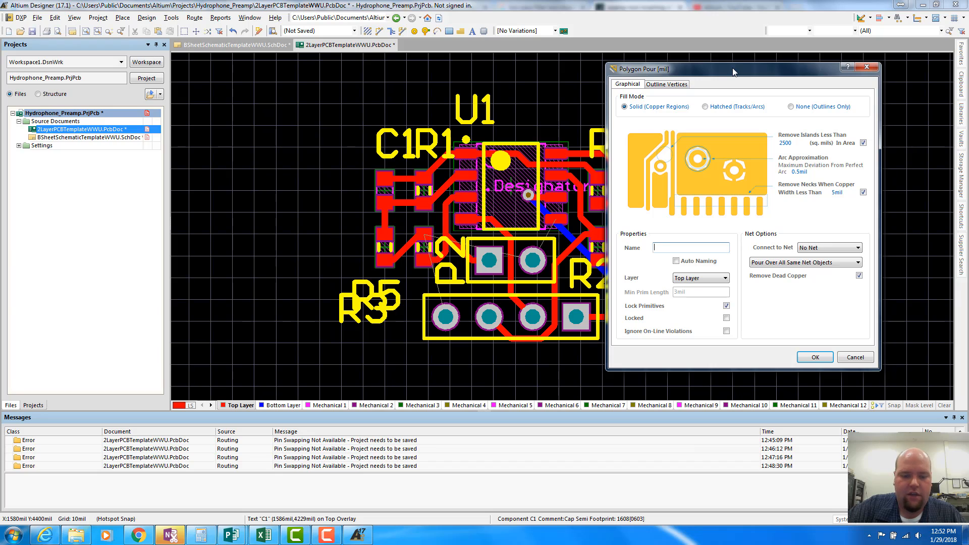
pyautogui.write('MIC-')
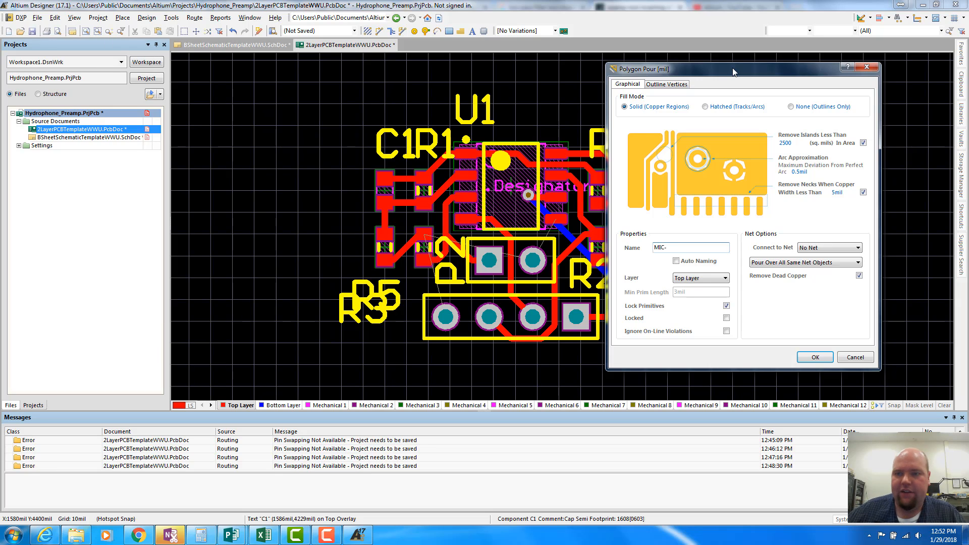
pyautogui.click(851, 248)
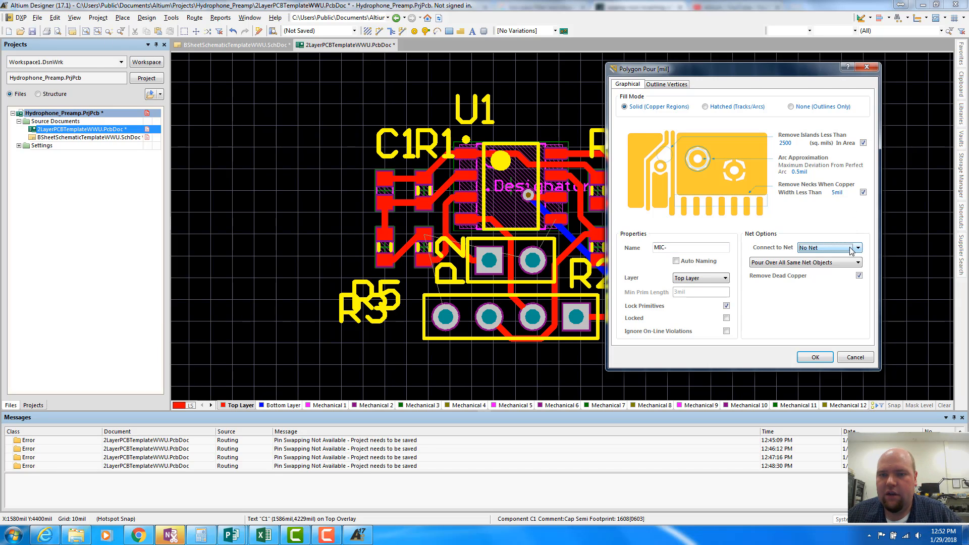
pyautogui.click(696, 247)
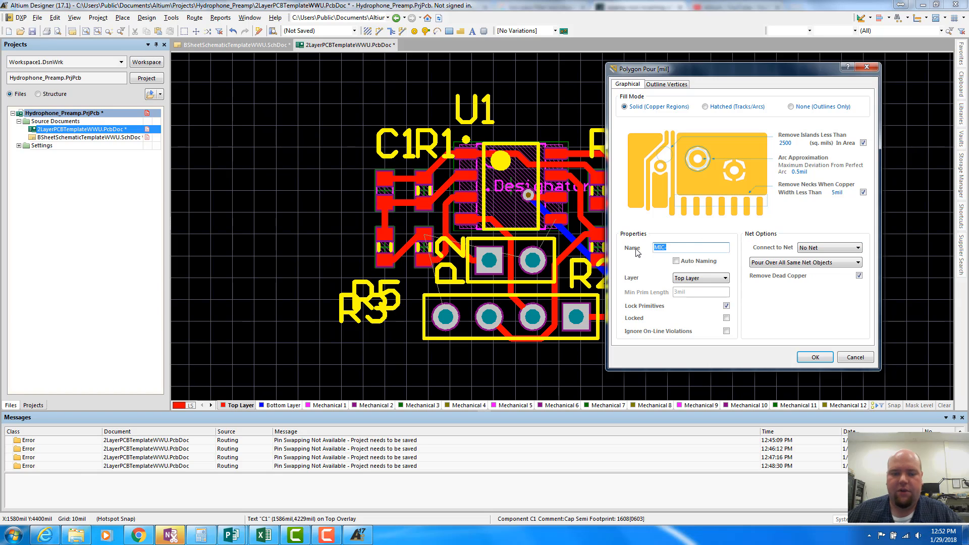
pyautogui.write('GND')
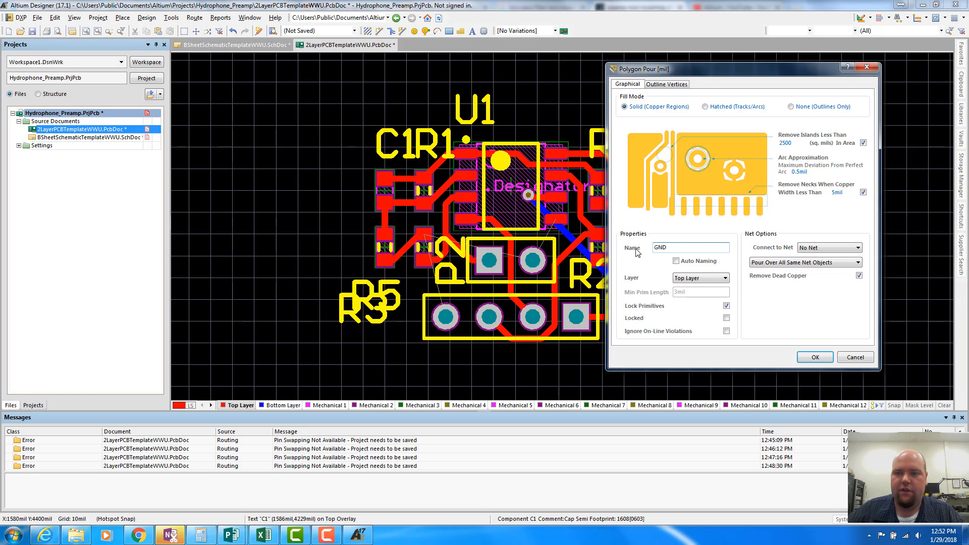
# Connect the GND polygon pour to net MIC- with Pour Over All Same Net Objects and accept its settings.
pyautogui.click(814, 247)
pyautogui.click(816, 284)
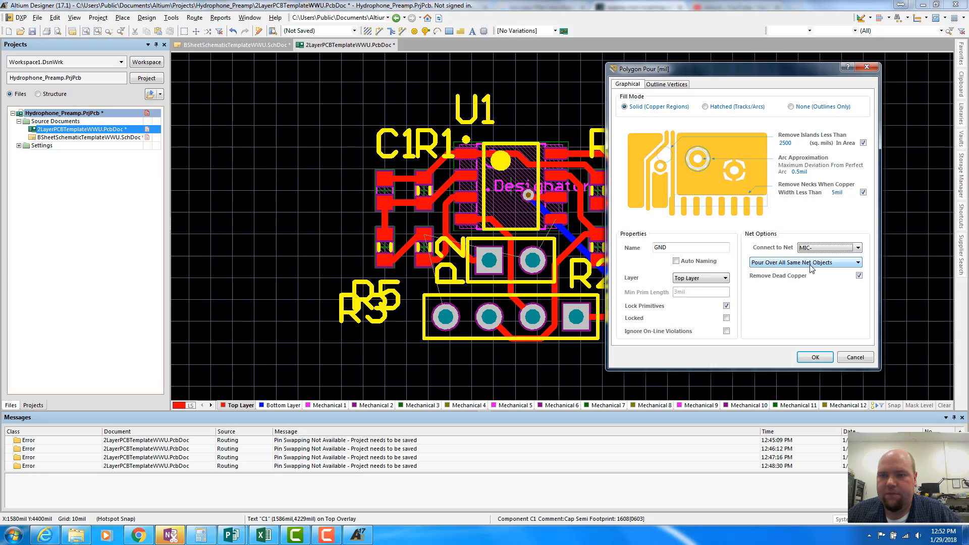
pyautogui.click(803, 261)
pyautogui.click(803, 267)
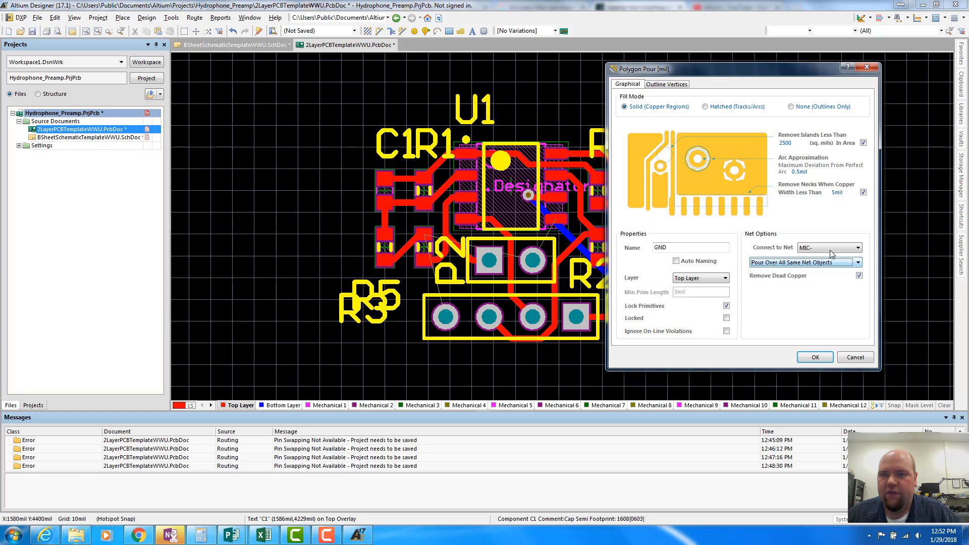
pyautogui.click(815, 357)
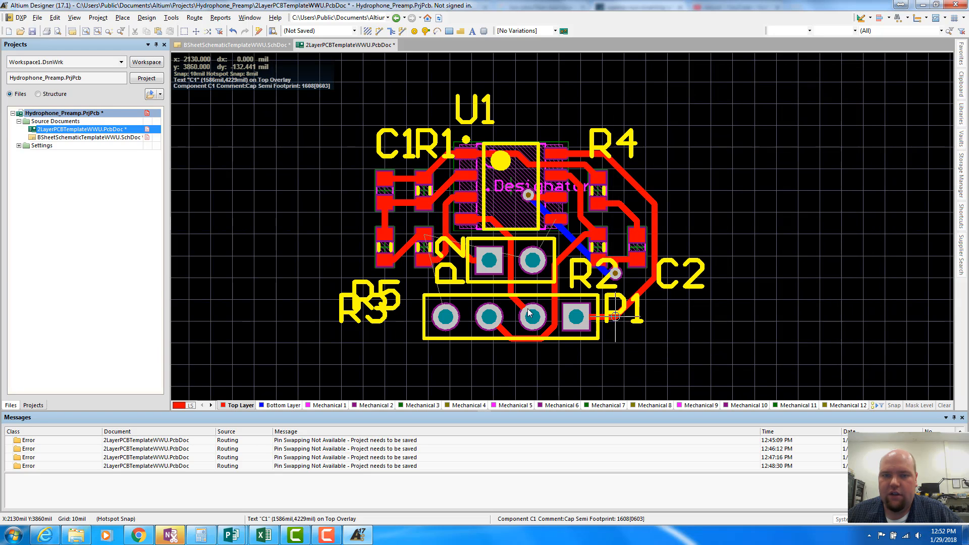
pyautogui.keyDown('ctrl'); pyautogui.scroll(-2, 421, 363); pyautogui.keyUp('ctrl')
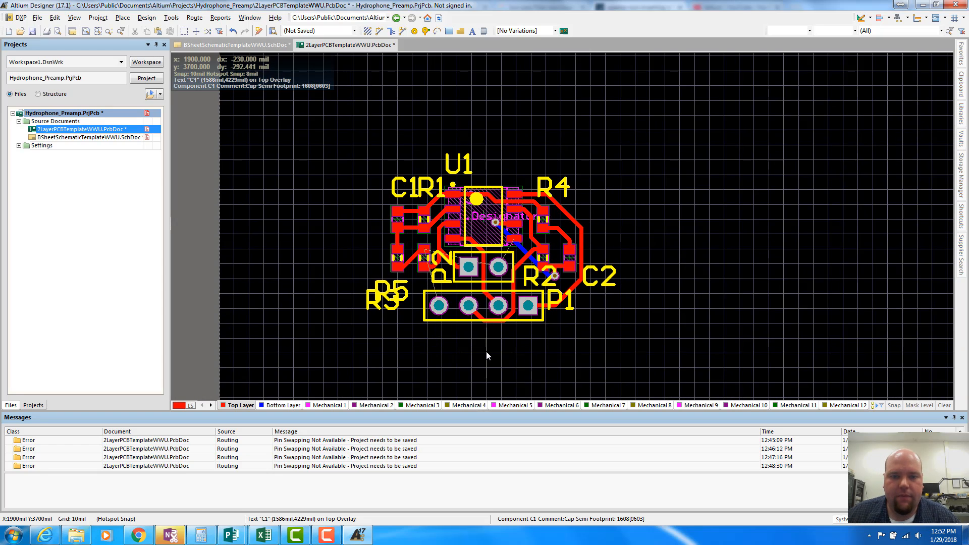
# Set the snap grid to 50 mil and start the GND polygon outline centrally below P1 at 1900, 3750 mil.
pyautogui.press('g')
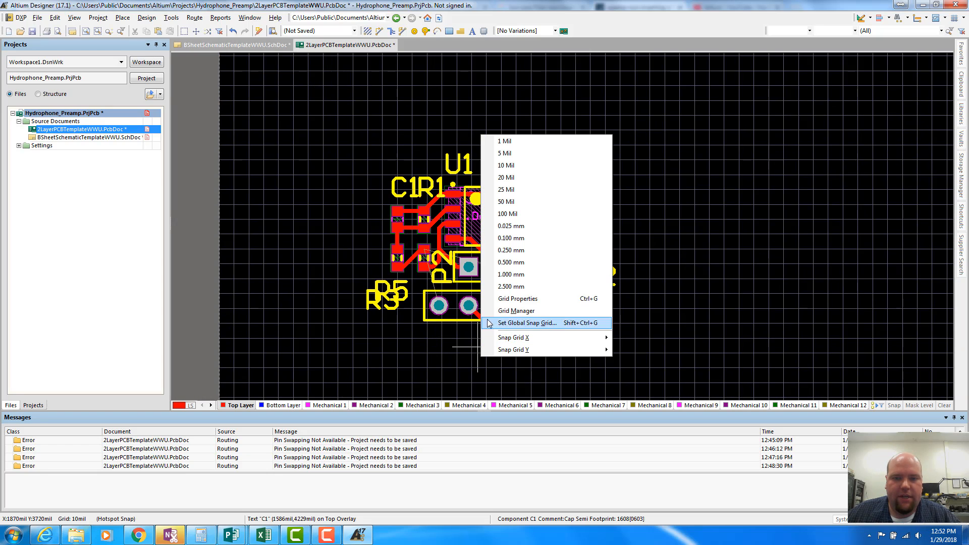
pyautogui.click(506, 228)
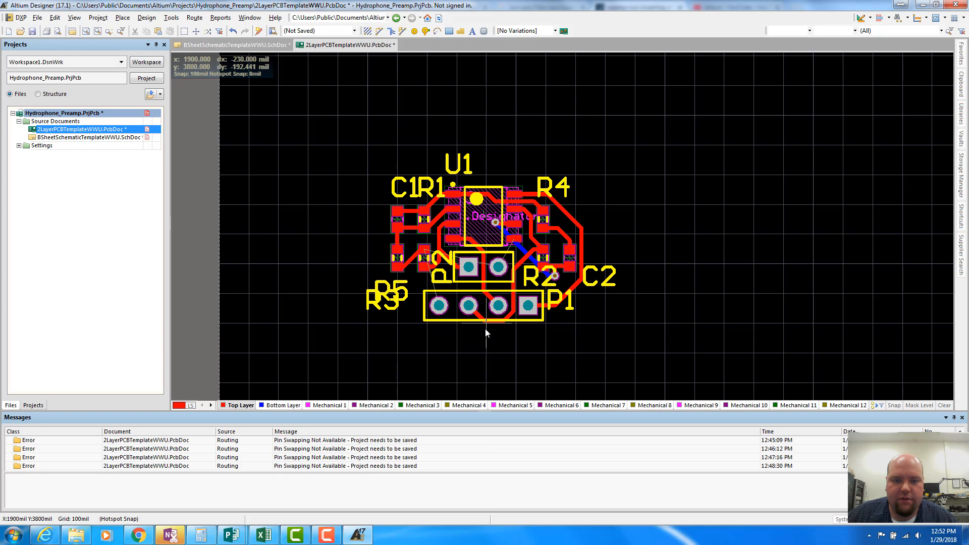
pyautogui.press('g')
pyautogui.click(509, 183)
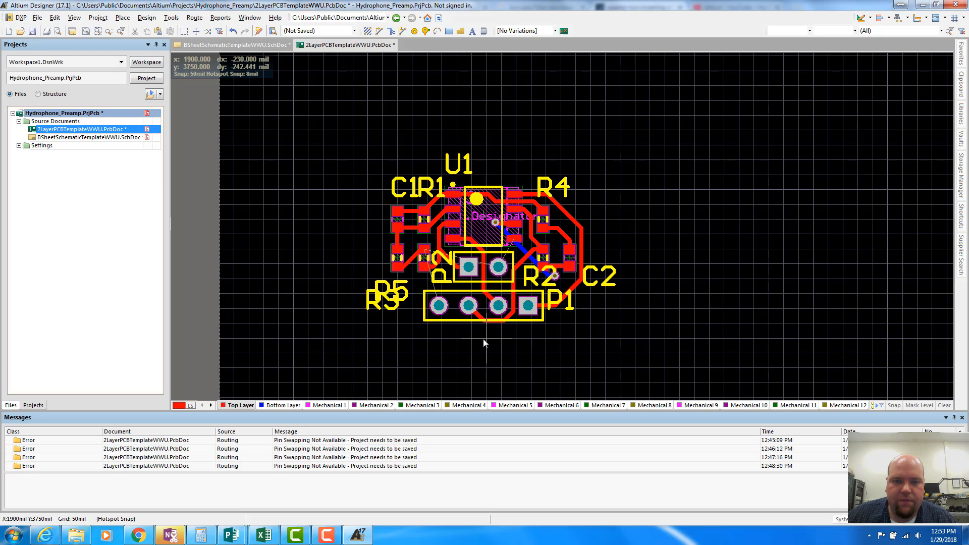
pyautogui.click(483, 338)
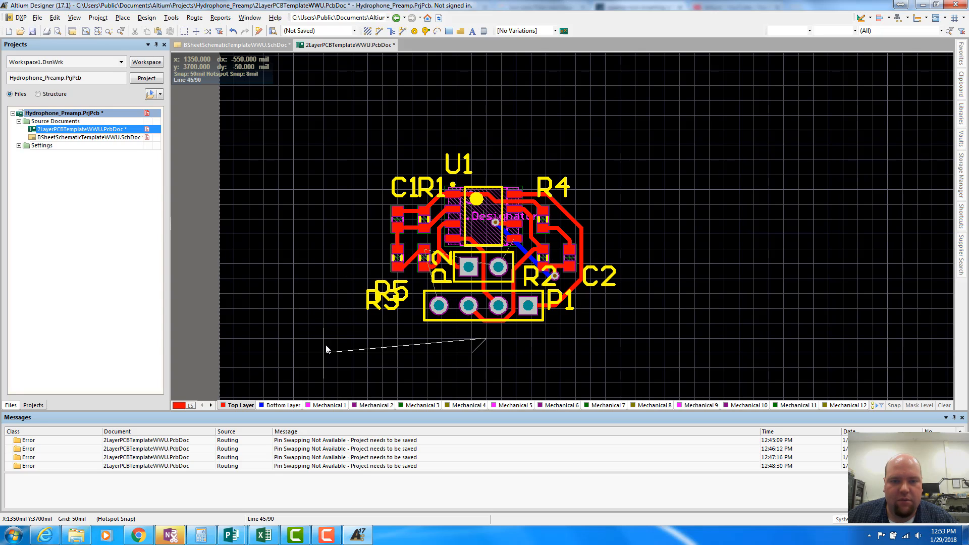
# Switch the polygon outline's corner style to Line 90/90 with Arc.
pyautogui.press('space')
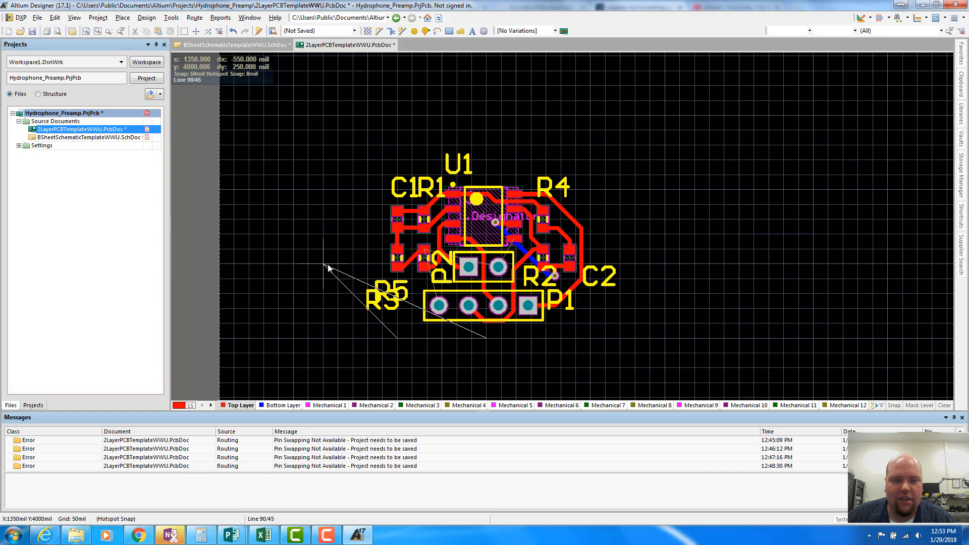
pyautogui.hotkey('shift', 'space')
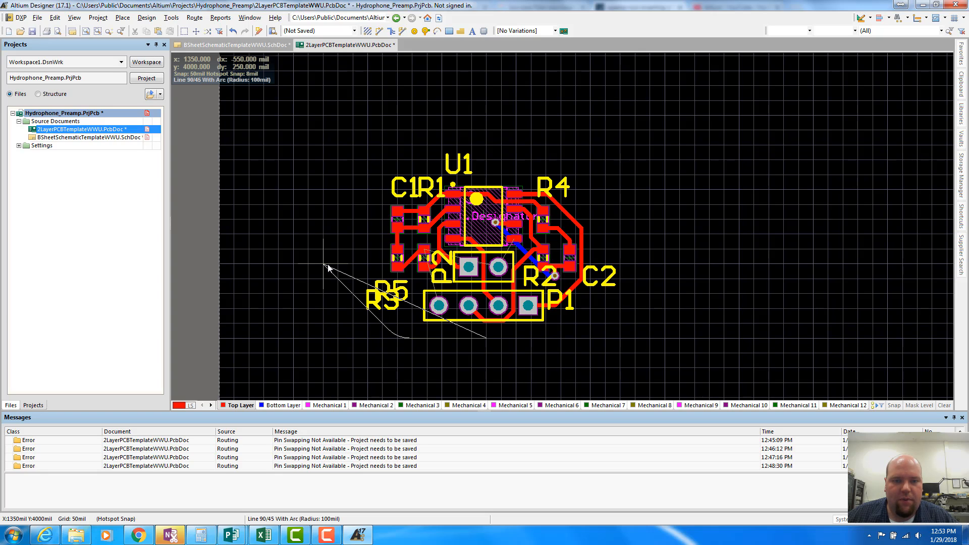
pyautogui.hotkey('shift', 'space')
pyautogui.hotkey('shift', 'space')
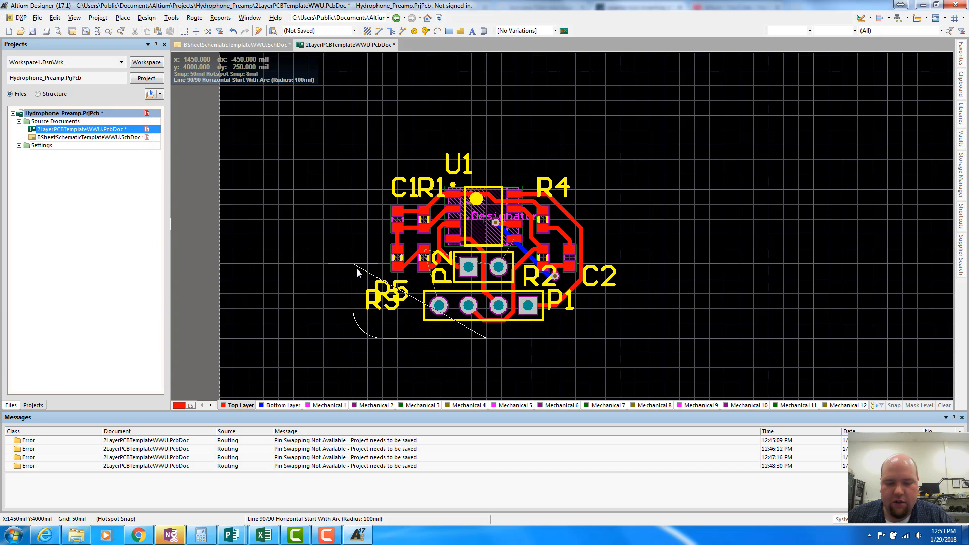
# Increase the polygon outline's corner arc radius to 300 mil.
pyautogui.press('.')
pyautogui.press('.')
pyautogui.press('.')
pyautogui.press('.')
pyautogui.press('.')
pyautogui.press('.')
pyautogui.press('.')
pyautogui.press('.')
pyautogui.press('.')
pyautogui.press('.')
pyautogui.press('.')
pyautogui.press('.')
pyautogui.press('.')
pyautogui.press('.')
pyautogui.press('.')
pyautogui.press('.')
pyautogui.press('.')
pyautogui.press('.')
pyautogui.press('.')
pyautogui.press('.')
pyautogui.press('.')
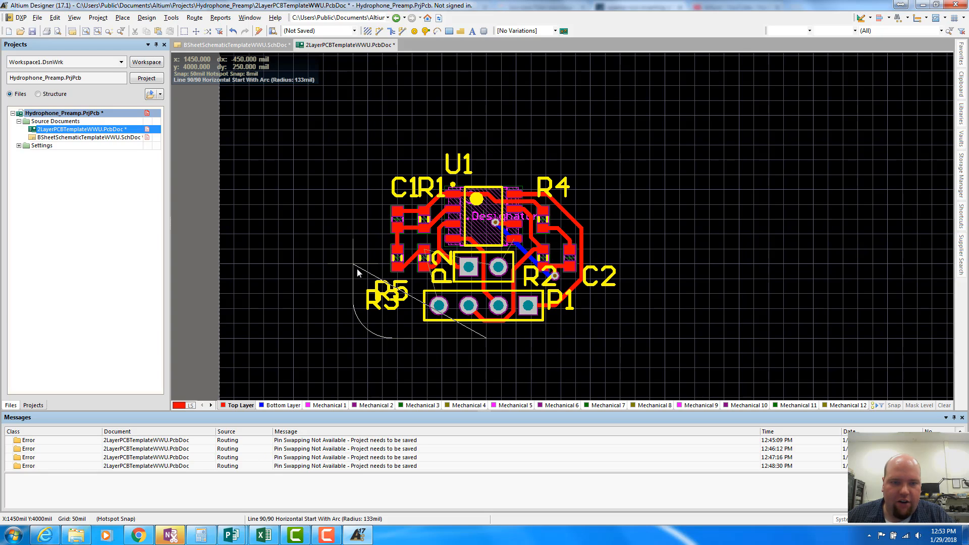
pyautogui.press('.')
pyautogui.press('.')
pyautogui.press('.')
pyautogui.press('.')
pyautogui.press('.')
pyautogui.press('.')
pyautogui.press('.')
pyautogui.press('.')
pyautogui.press('.')
pyautogui.press('.')
pyautogui.press('.')
pyautogui.press('.')
pyautogui.press('.')
pyautogui.press('.')
pyautogui.press('.')
pyautogui.press('.')
pyautogui.press('.')
pyautogui.press('.')
pyautogui.press('.')
pyautogui.press('.')
pyautogui.press('.')
pyautogui.press('.')
pyautogui.press('.')
pyautogui.press('.')
pyautogui.press('.')
pyautogui.press('.')
pyautogui.press('.')
pyautogui.press('.')
pyautogui.press('.')
pyautogui.press('.')
pyautogui.press('.')
pyautogui.press('.')
pyautogui.press('.')
pyautogui.press('.')
pyautogui.press('.')
pyautogui.press('.')
pyautogui.press('.')
pyautogui.press('.')
pyautogui.press('.')
pyautogui.press('.')
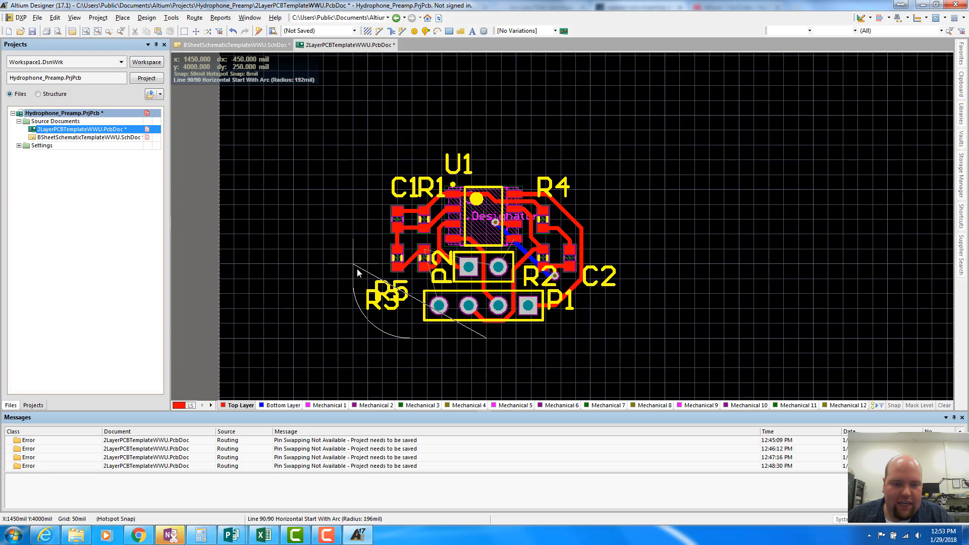
pyautogui.press('.')
pyautogui.press('.')
pyautogui.press('.')
pyautogui.press('.')
pyautogui.press('.')
pyautogui.press('.')
pyautogui.press('.')
pyautogui.press('.')
pyautogui.press('.')
pyautogui.press('.')
pyautogui.press('.')
pyautogui.press('.')
pyautogui.press('.')
pyautogui.press('.')
pyautogui.press('.')
pyautogui.press('.')
pyautogui.press('.')
pyautogui.press('.')
pyautogui.press('.')
pyautogui.press('.')
pyautogui.press('.')
pyautogui.press('.')
pyautogui.press('.')
pyautogui.press('.')
pyautogui.press('.')
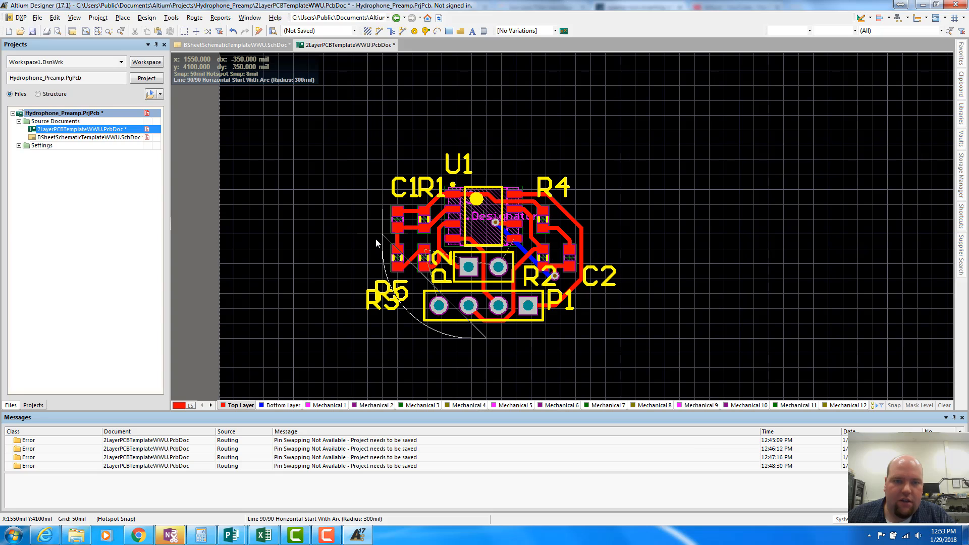
# Trace the rounded Top Layer outline around all components through 1550, 4100, 1900, 4400 and 2250, 4050 mil, and close it at its start.
pyautogui.press('space')
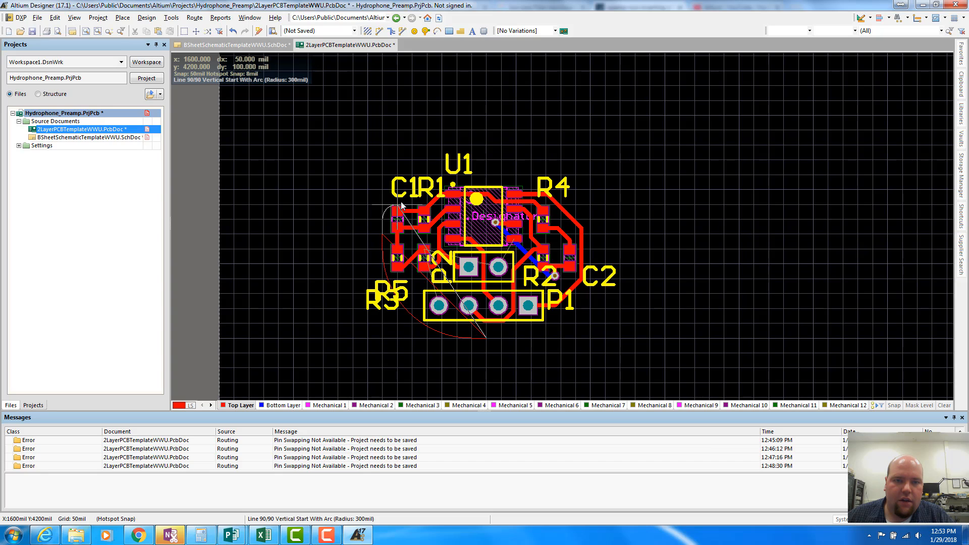
pyautogui.click(479, 148)
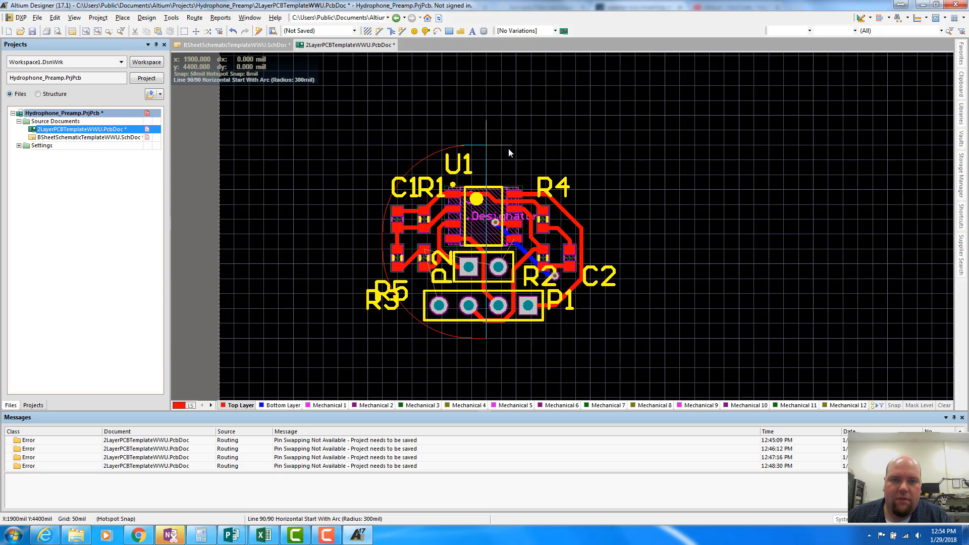
pyautogui.click(594, 251)
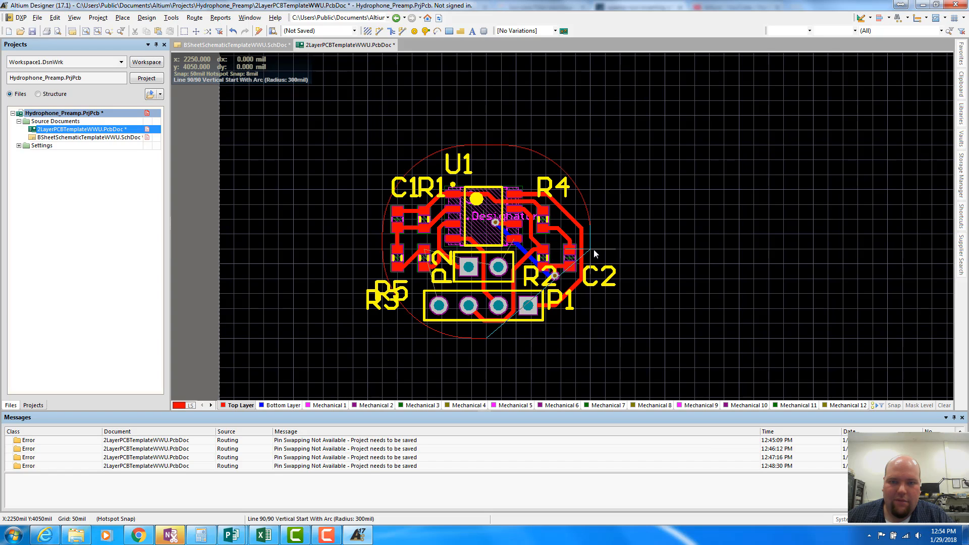
pyautogui.click(482, 339)
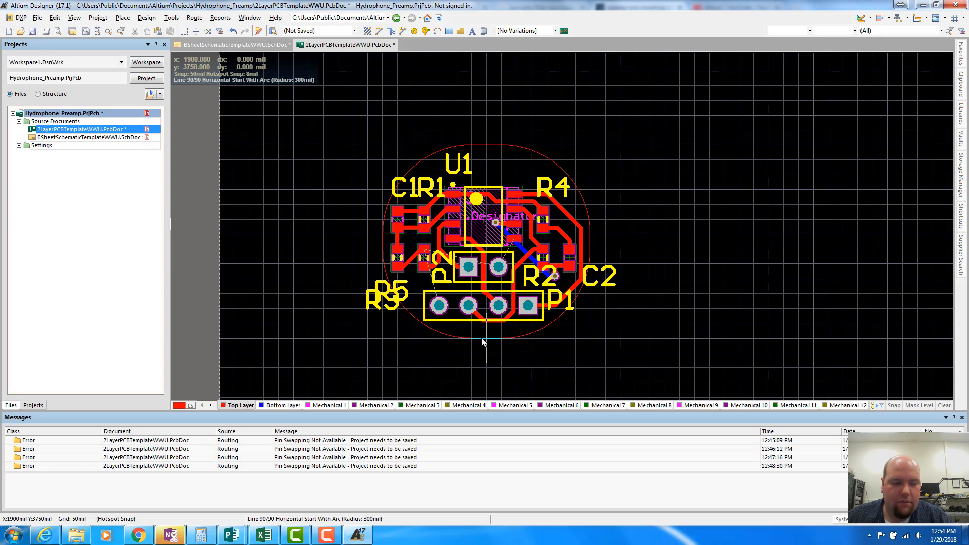
pyautogui.rightClick(481, 338)
pyautogui.click(691, 305)
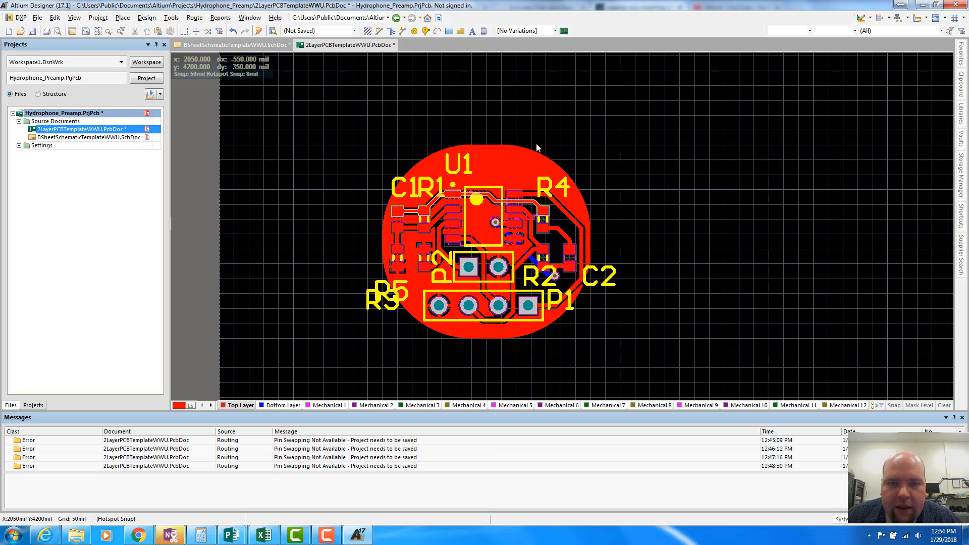
# Start a second GND polygon pour on net MIC- and assign it to the Bottom Layer.
pyautogui.keyDown('ctrl'); pyautogui.scroll(2, 498, 267); pyautogui.keyUp('ctrl')
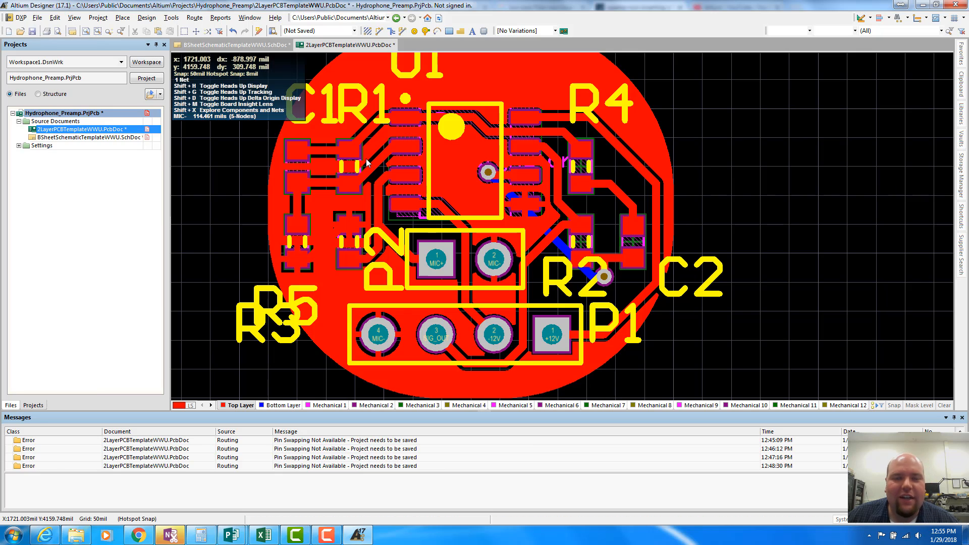
pyautogui.keyDown('ctrl'); pyautogui.scroll(-2, 367, 164); pyautogui.keyUp('ctrl')
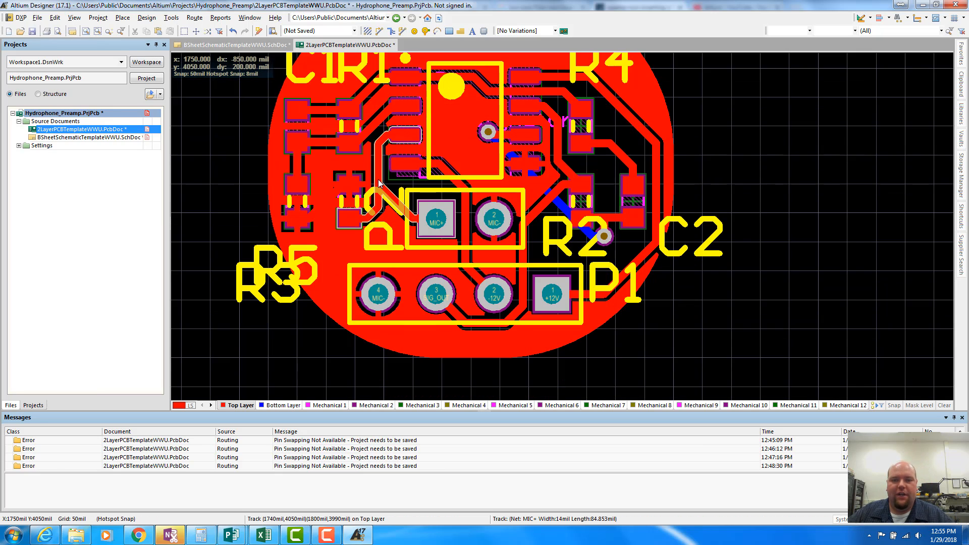
pyautogui.scroll(2, 410, 149)
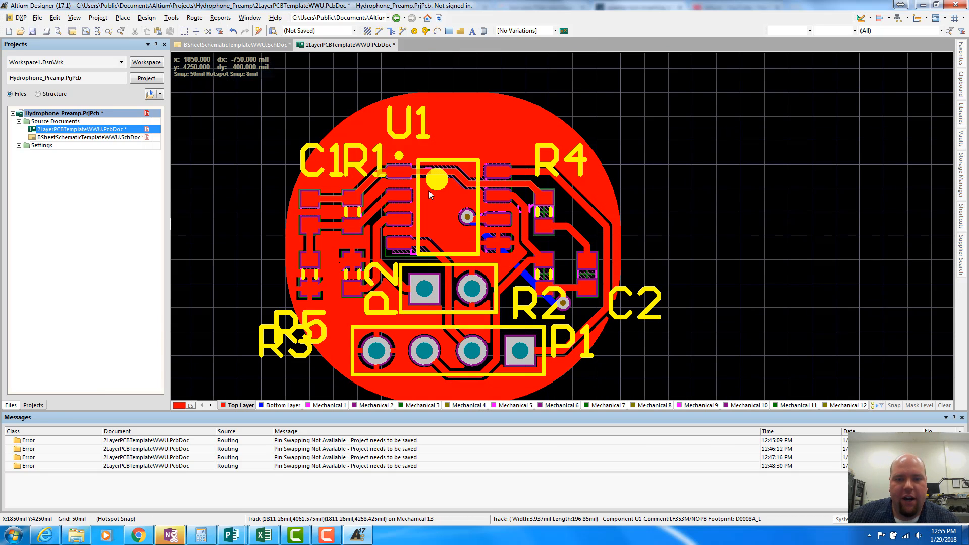
pyautogui.keyDown('ctrl'); pyautogui.scroll(-2, 422, 205); pyautogui.keyUp('ctrl')
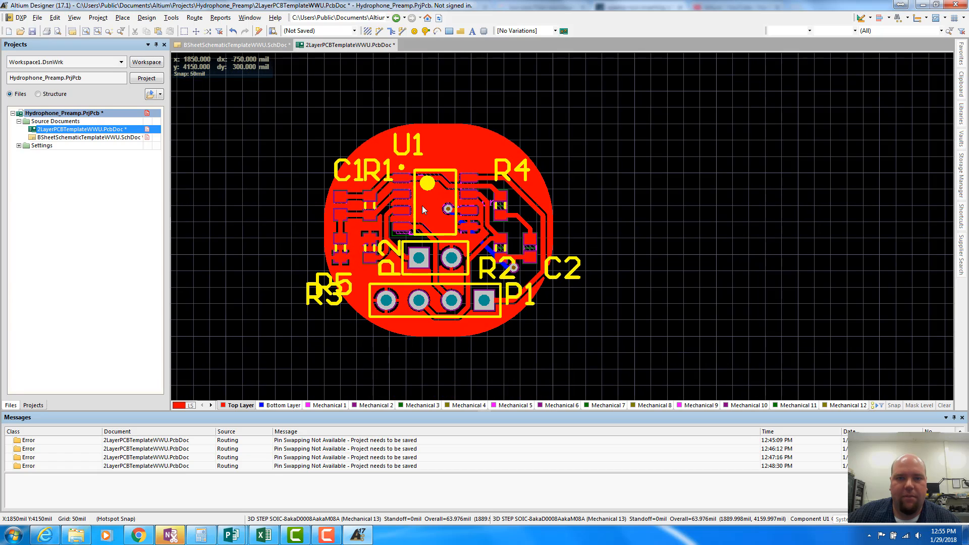
pyautogui.keyDown('ctrl'); pyautogui.scroll(1, 424, 203); pyautogui.keyUp('ctrl')
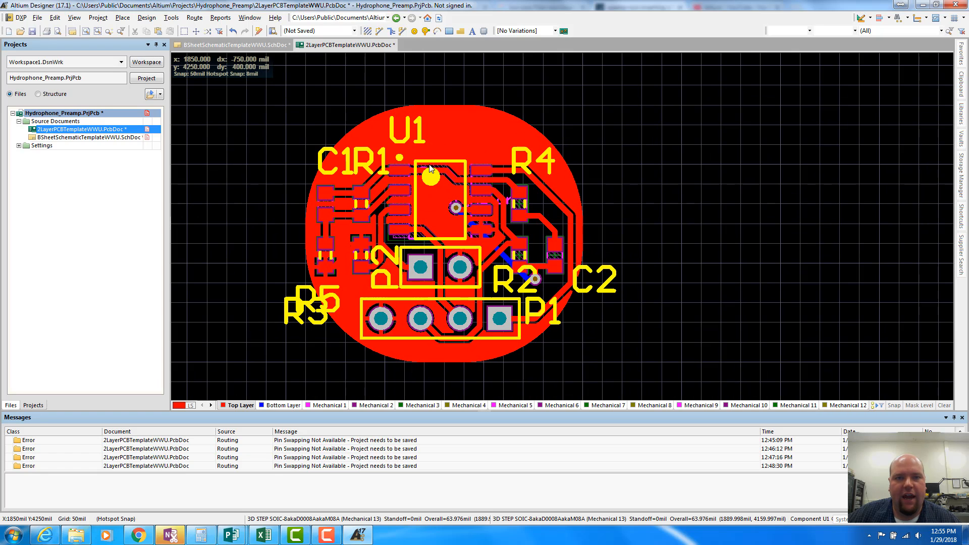
pyautogui.click(146, 18)
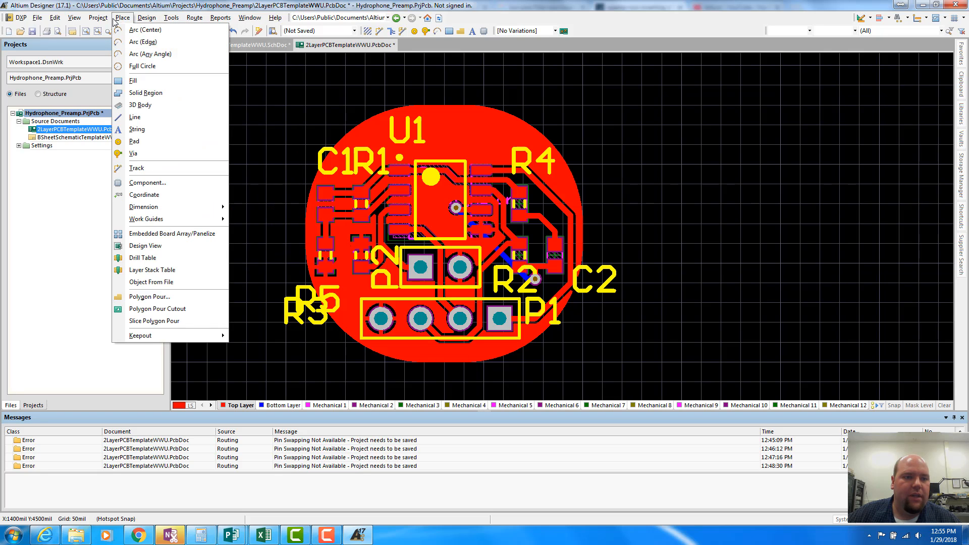
pyautogui.click(150, 297)
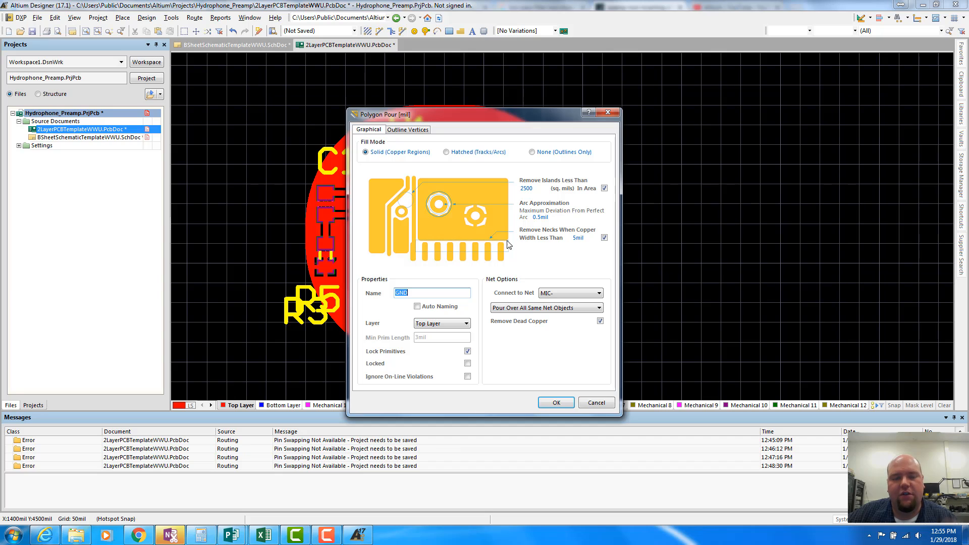
pyautogui.click(551, 293)
pyautogui.click(558, 294)
pyautogui.click(441, 323)
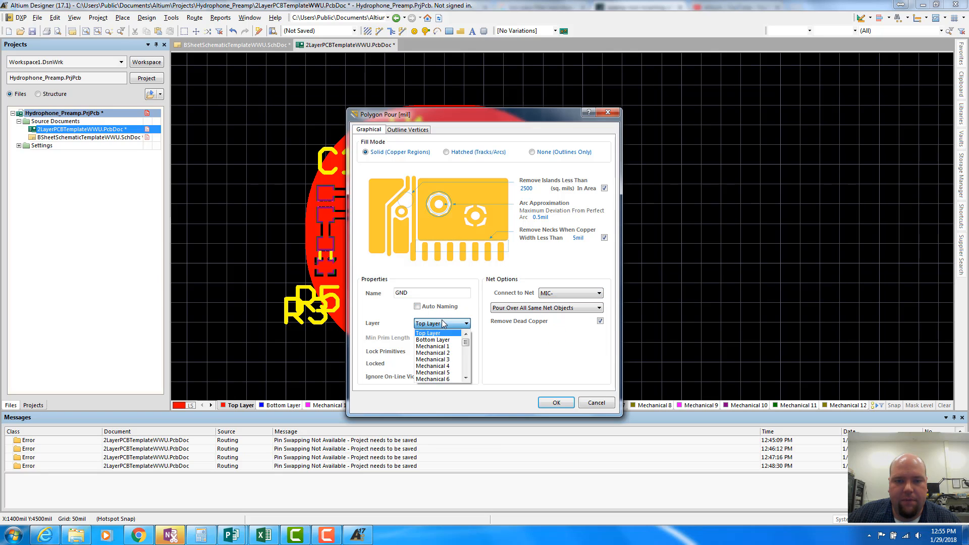
pyautogui.click(438, 339)
pyautogui.click(554, 402)
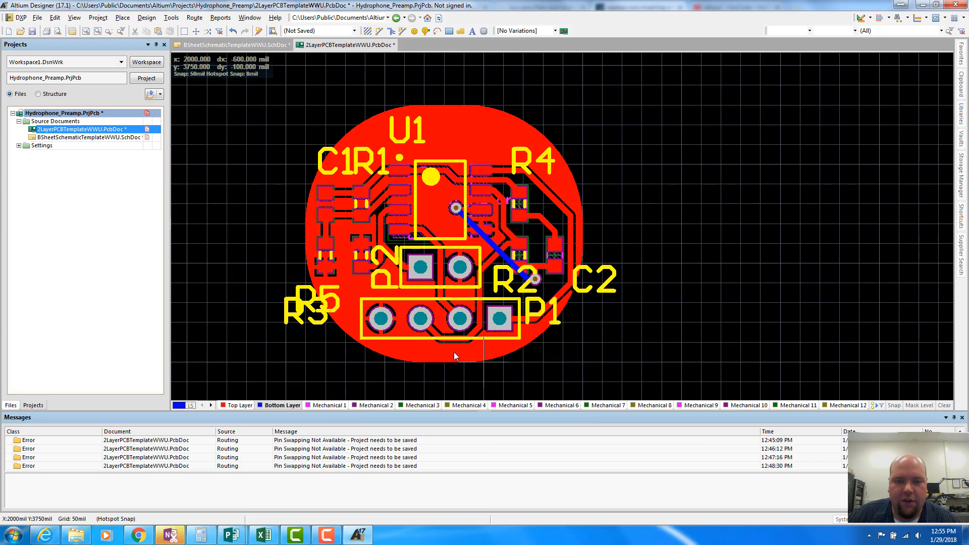
# Trace the Bottom Layer pour along the same rounded outline as the Top Layer pour, close it and deselect it.
pyautogui.click(442, 360)
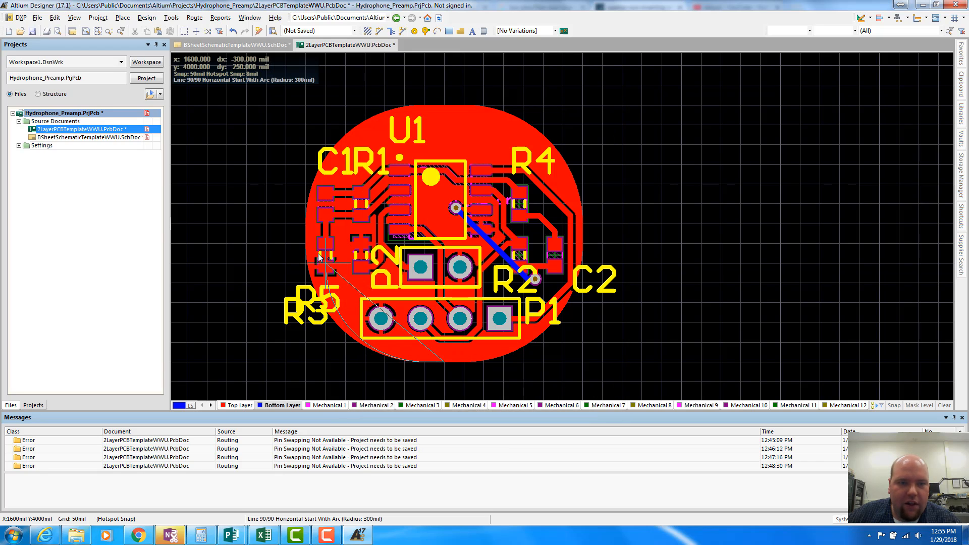
pyautogui.click(307, 236)
pyautogui.press('space')
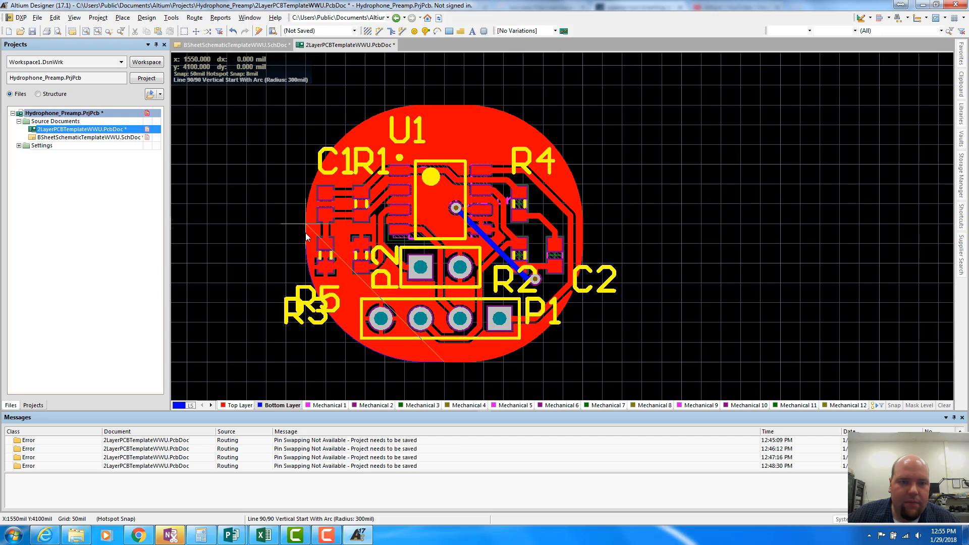
pyautogui.click(447, 101)
pyautogui.press('space')
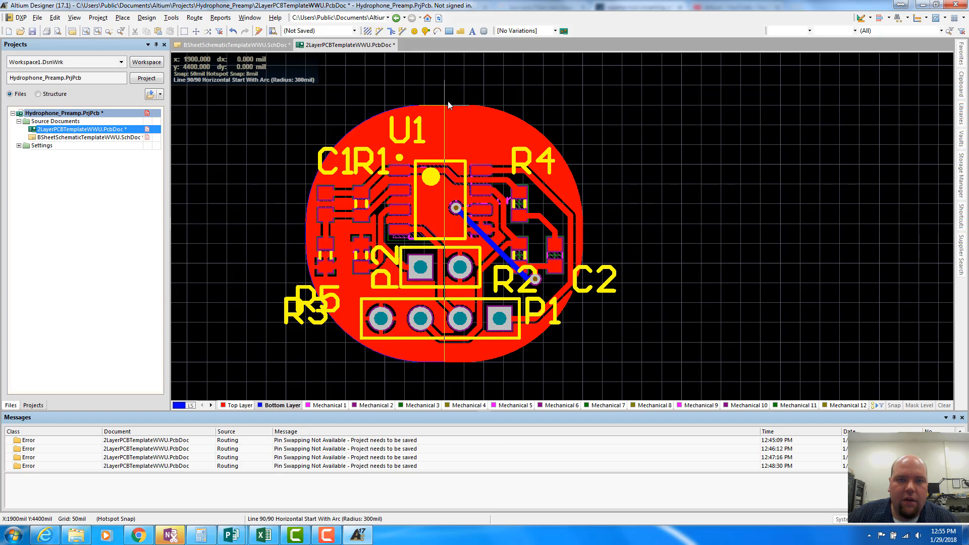
pyautogui.click(587, 243)
pyautogui.press('space')
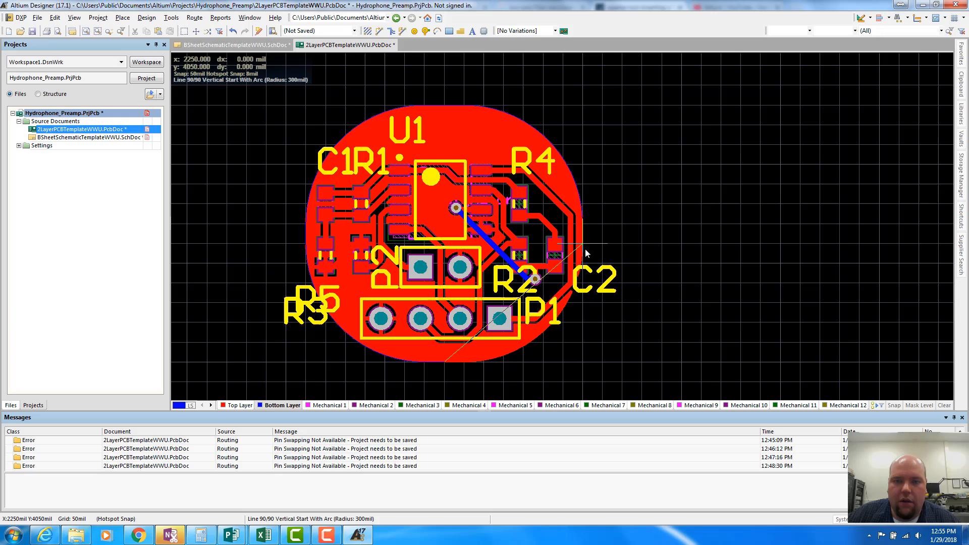
pyautogui.click(441, 359)
pyautogui.rightClick(442, 359)
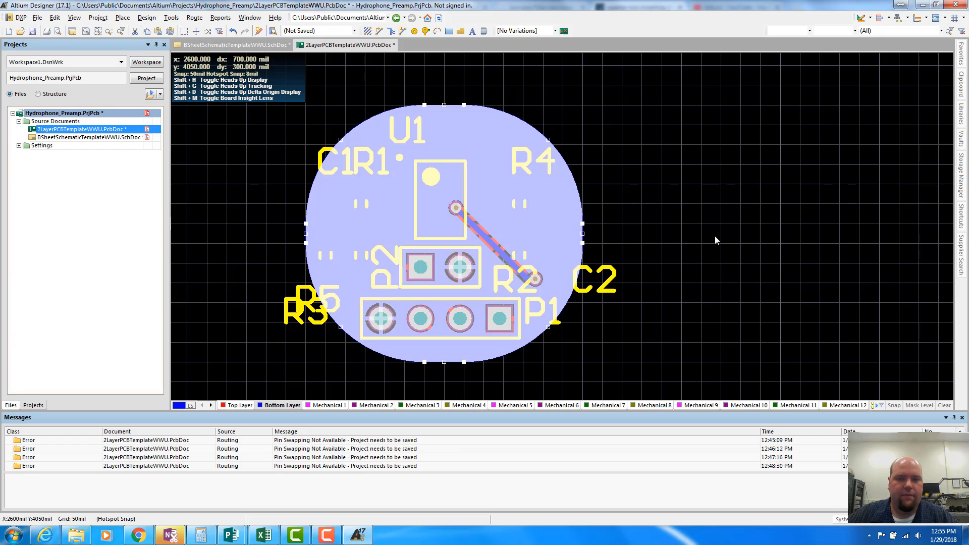
pyautogui.click(695, 257)
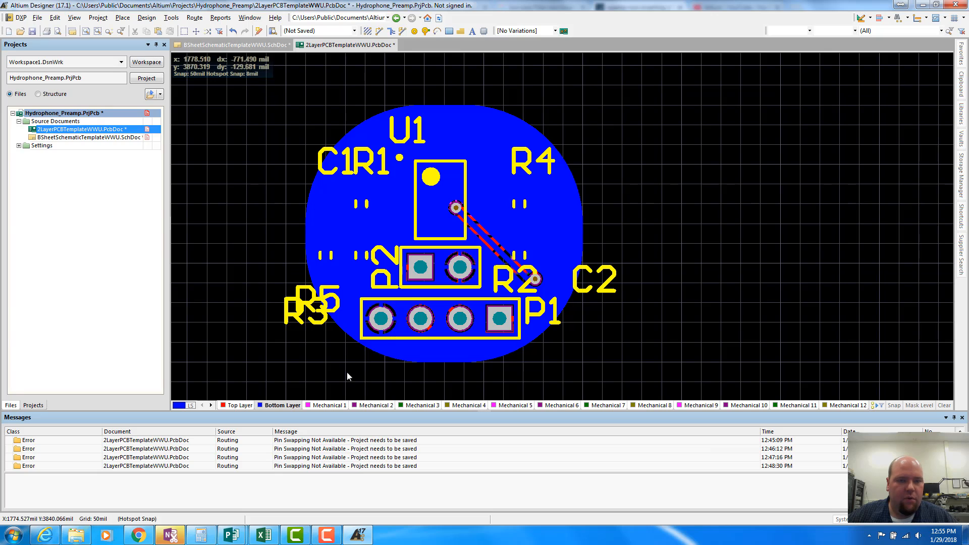
# Make the Top Layer active and move the U1 designator so it sits centred above U1.
pyautogui.click(236, 405)
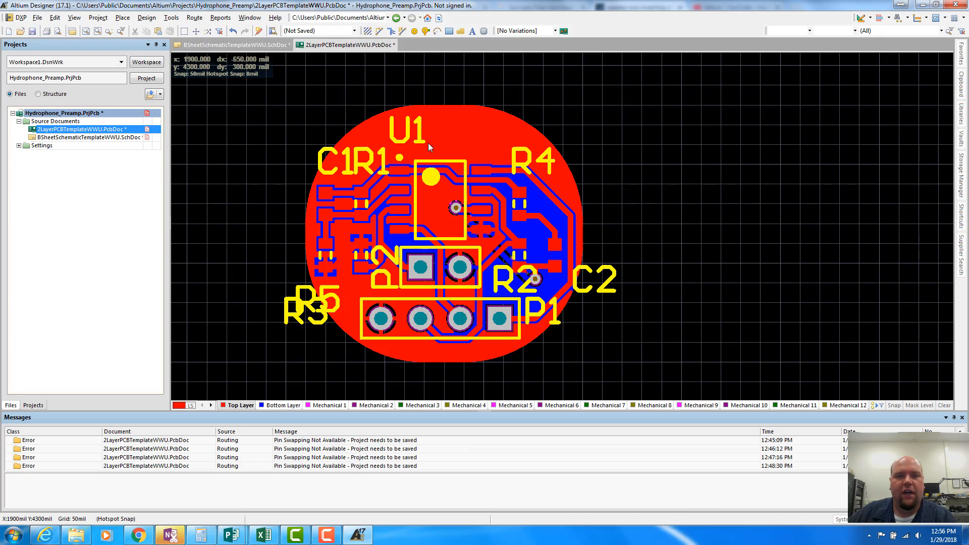
pyautogui.click(416, 137)
pyautogui.moveTo(407, 134)
pyautogui.mouseDown()
pyautogui.moveTo(397, 142)
pyautogui.moveTo(416, 146)
pyautogui.mouseUp()
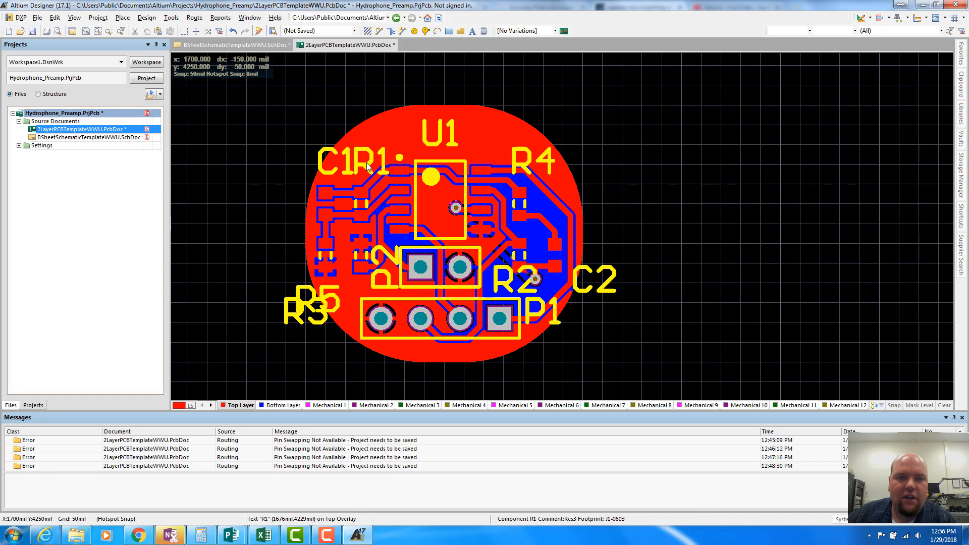
# Set the snap grid to 10 mil and move the R1 and C1 designators apart into the clear copper above their parts.
pyautogui.moveTo(369, 167); pyautogui.dragTo(333, 181)
pyautogui.press('g')
pyautogui.click(357, 207)
pyautogui.moveTo(375, 143); pyautogui.dragTo(362, 151)
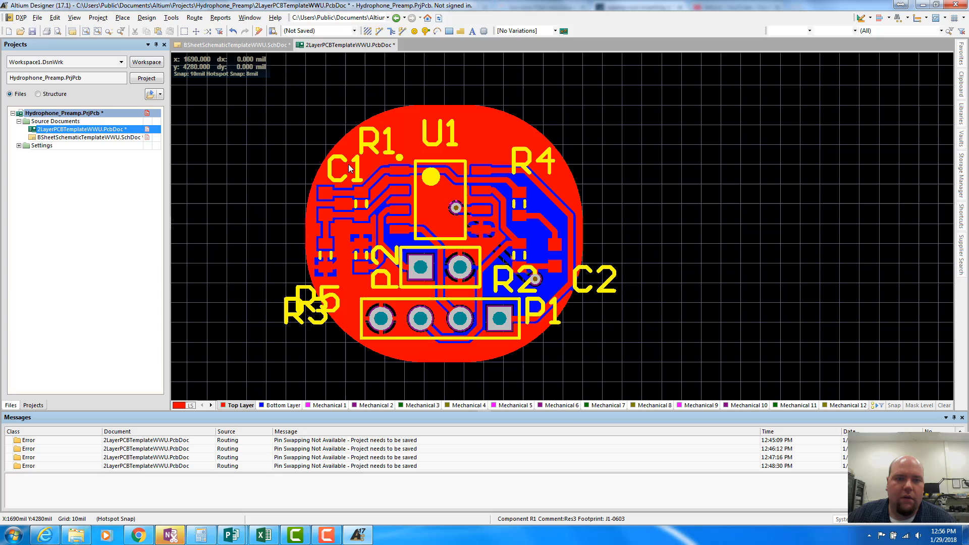
# Move the R5 designator onto the board below its resistor and set its text height to 40 mil.
pyautogui.moveTo(313, 302)
pyautogui.mouseDown()
pyautogui.moveTo(299, 311)
pyautogui.moveTo(310, 296)
pyautogui.moveTo(328, 304)
pyautogui.moveTo(288, 296)
pyautogui.moveTo(337, 299)
pyautogui.moveTo(329, 300)
pyautogui.mouseUp()
pyautogui.doubleClick(339, 296)
pyautogui.click(362, 271)
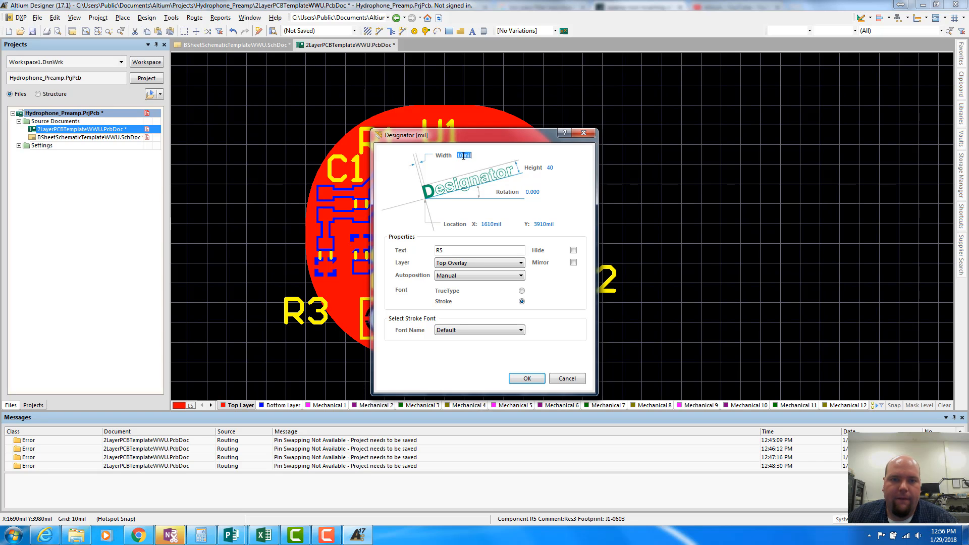
pyautogui.press('Return')
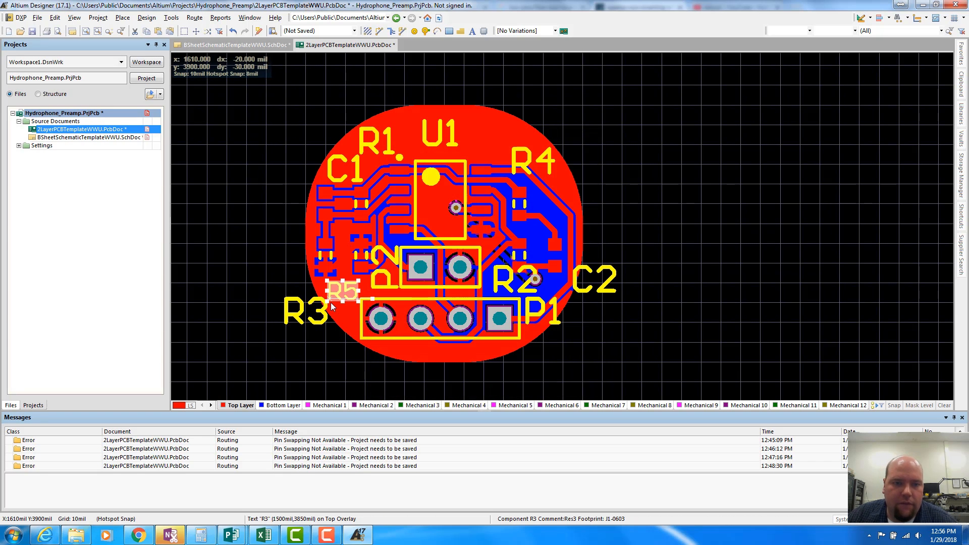
# Nudge the R5 designator into place, then change the P2 designator's text to + and position it beside the header's MIC+ pin.
pyautogui.moveTo(334, 296); pyautogui.dragTo(338, 294)
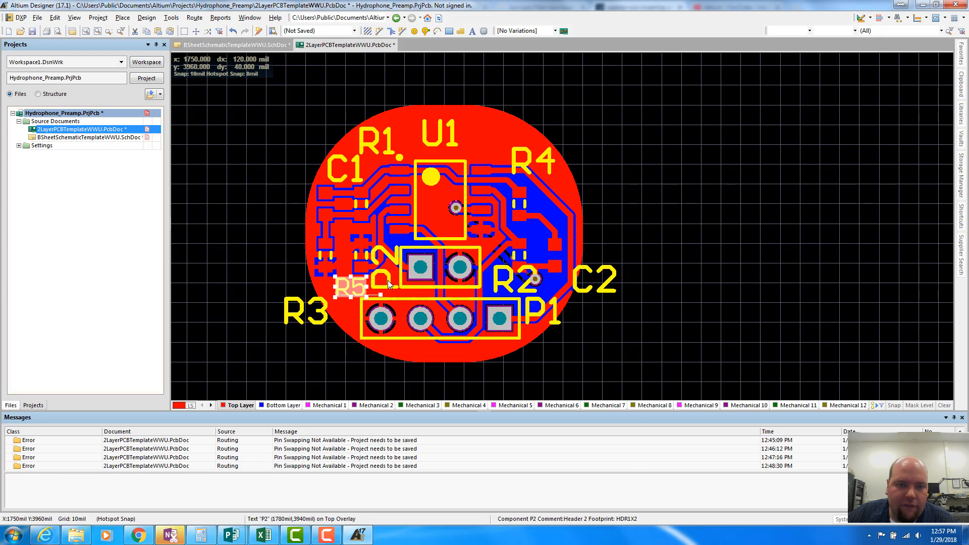
pyautogui.click(388, 280)
pyautogui.click(335, 259)
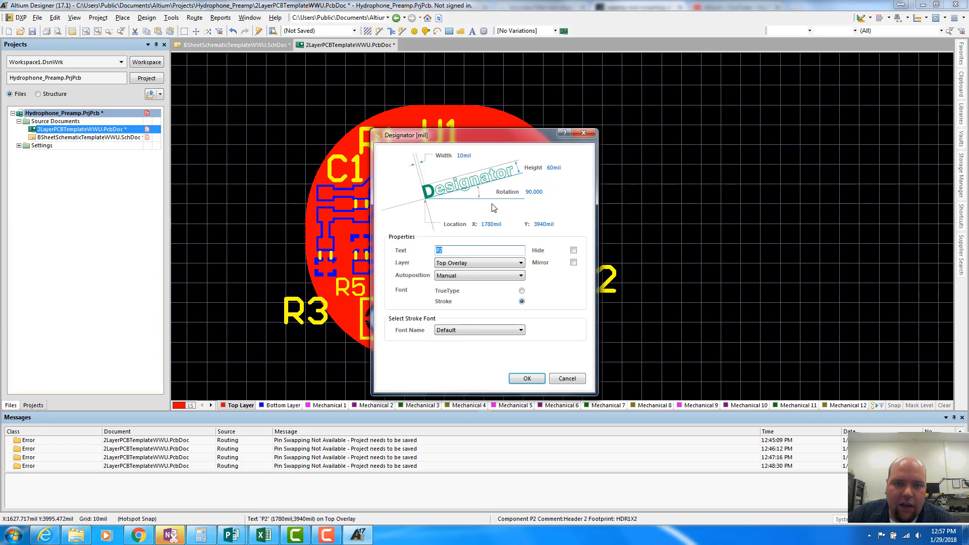
pyautogui.moveTo(475, 139); pyautogui.dragTo(680, 130)
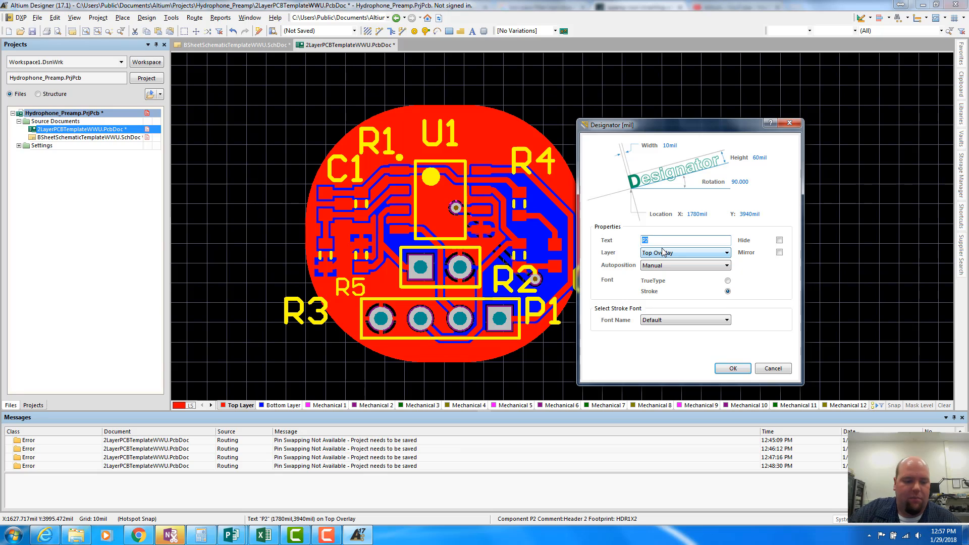
pyautogui.click(731, 369)
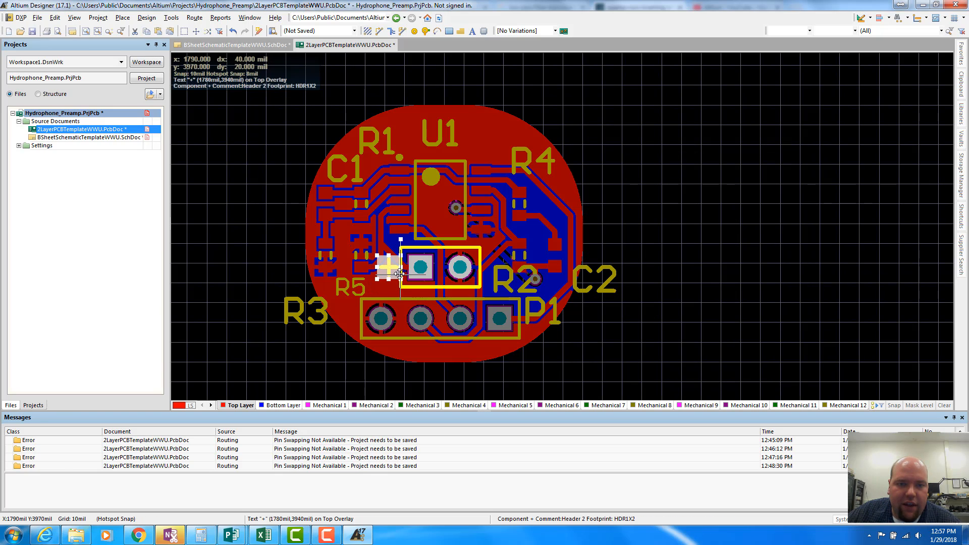
pyautogui.click(397, 273)
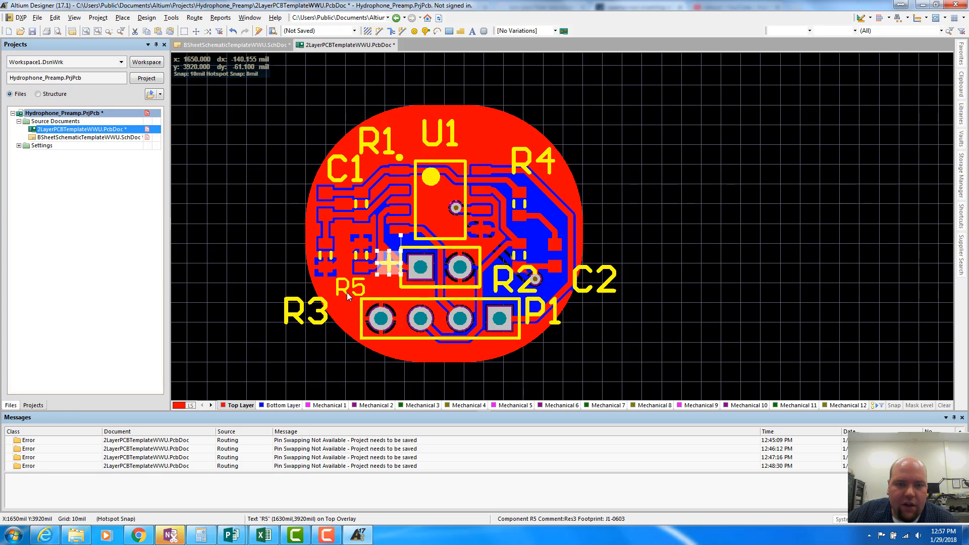
# Set the R3 designator's text width to 6 mil and height to 40 mil, and line up R3 and R5 side by side below their resistors.
pyautogui.moveTo(356, 290); pyautogui.dragTo(352, 298)
pyautogui.doubleClick(318, 317)
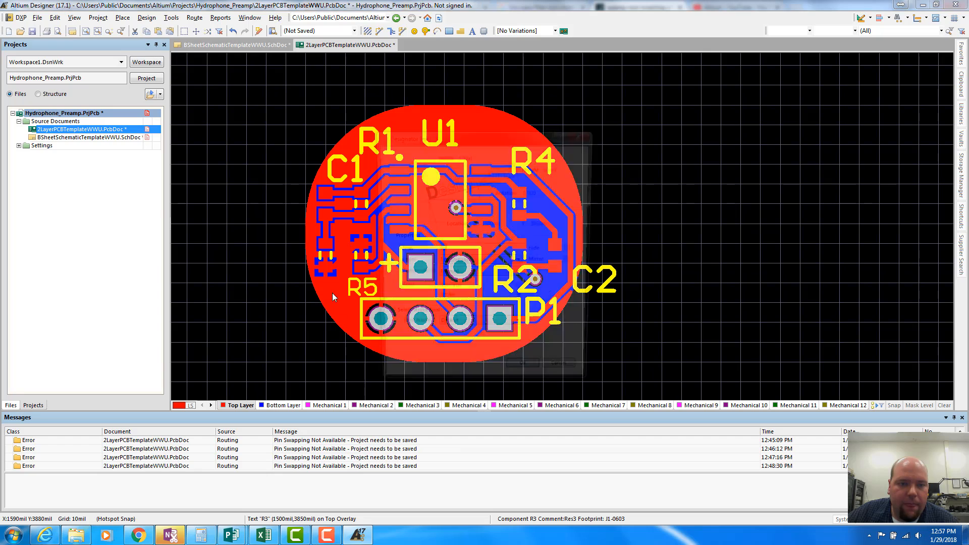
pyautogui.click(468, 156)
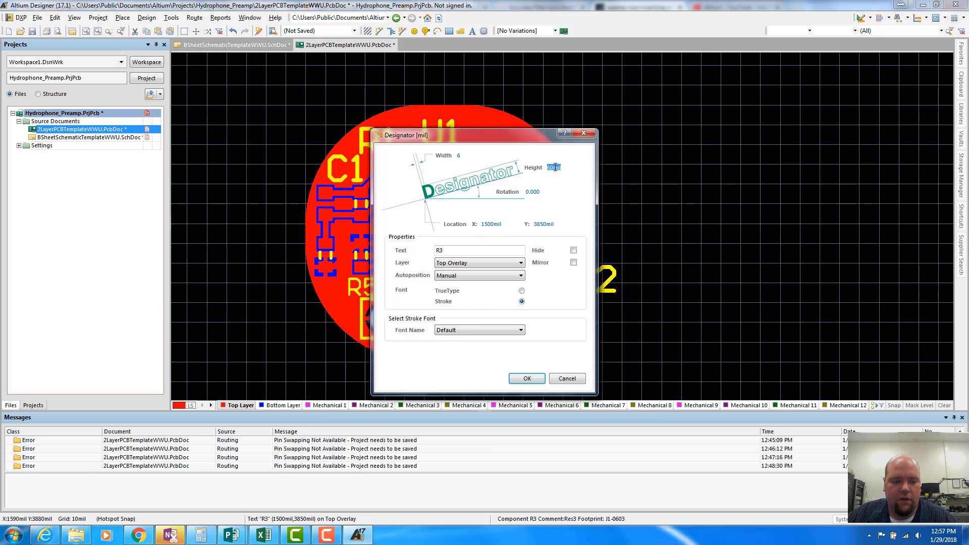
pyautogui.click(523, 376)
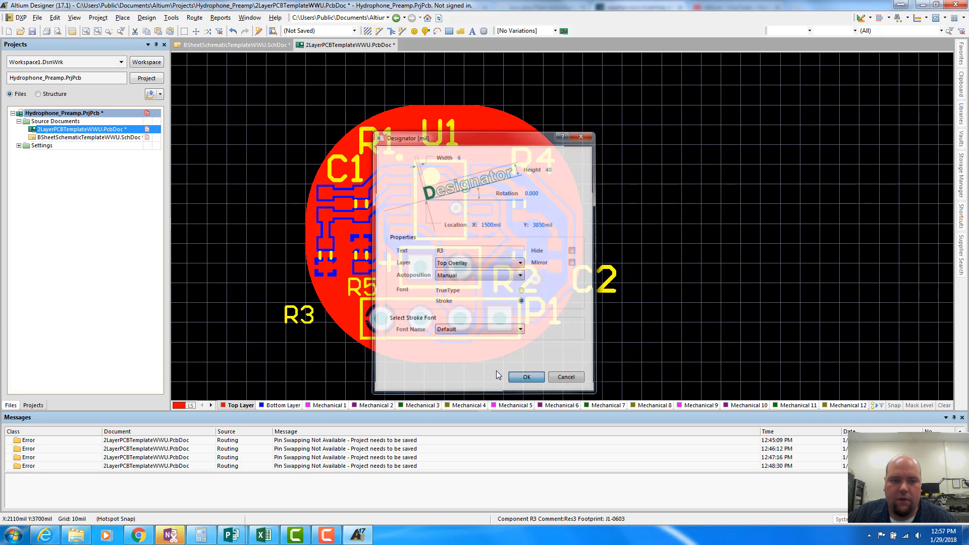
pyautogui.moveTo(294, 316); pyautogui.dragTo(353, 295)
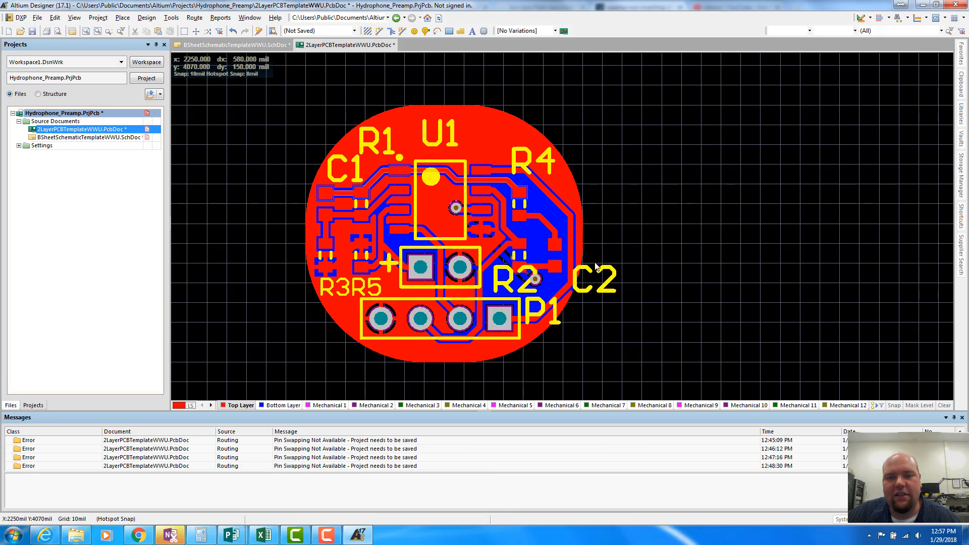
# Use Find Similar Objects on the C2 designator to select all texts with the same 60 mil text height.
pyautogui.click(608, 280)
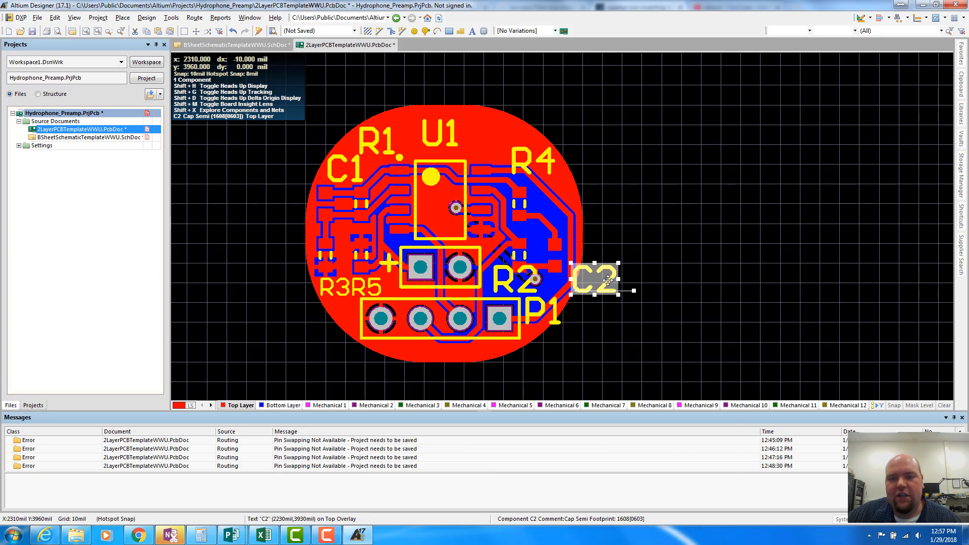
pyautogui.rightClick(608, 280)
pyautogui.click(655, 219)
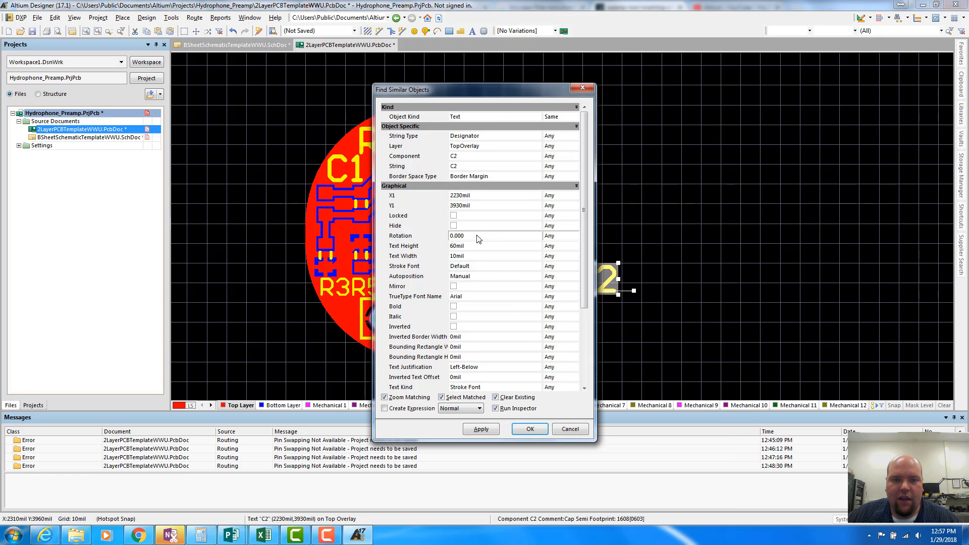
pyautogui.click(572, 246)
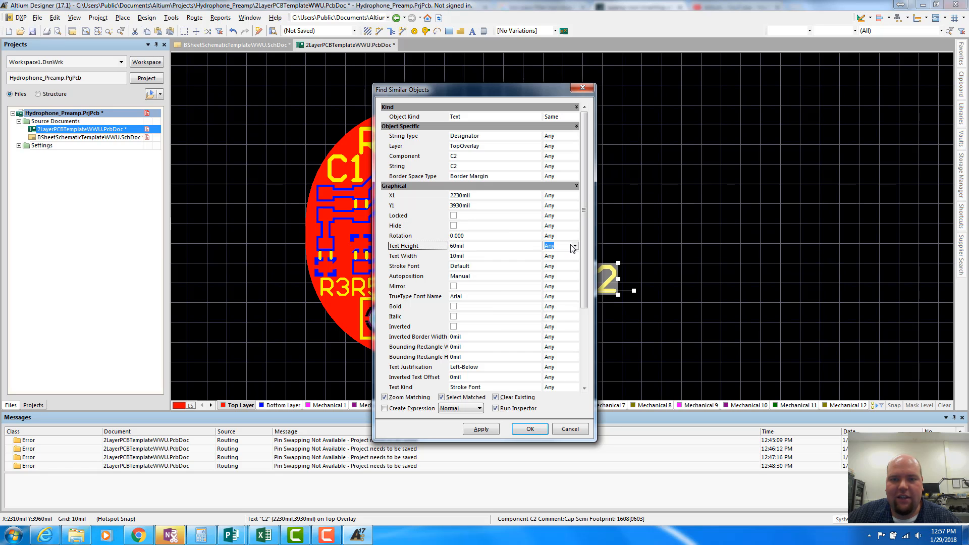
pyautogui.click(575, 247)
pyautogui.click(560, 264)
pyautogui.click(481, 429)
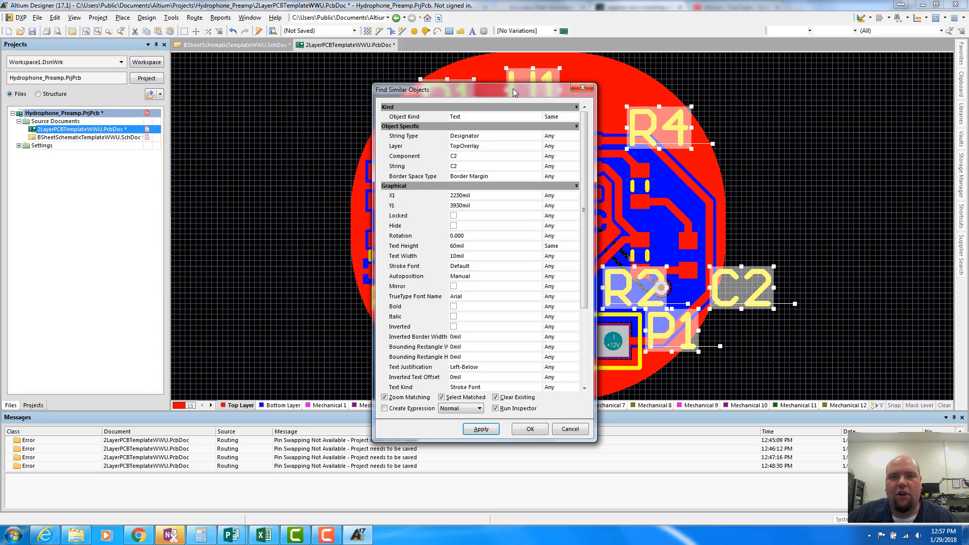
pyautogui.moveTo(512, 89); pyautogui.dragTo(227, 83)
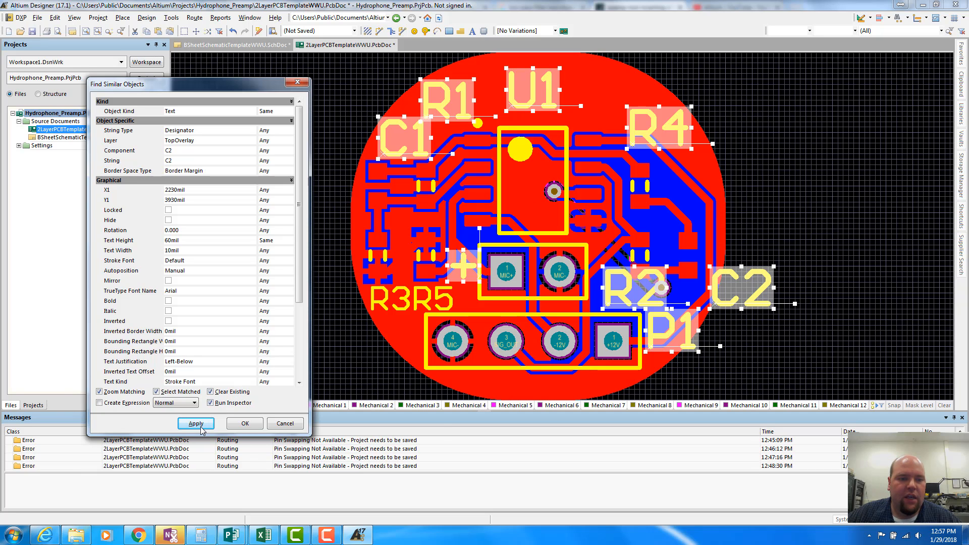
pyautogui.click(244, 424)
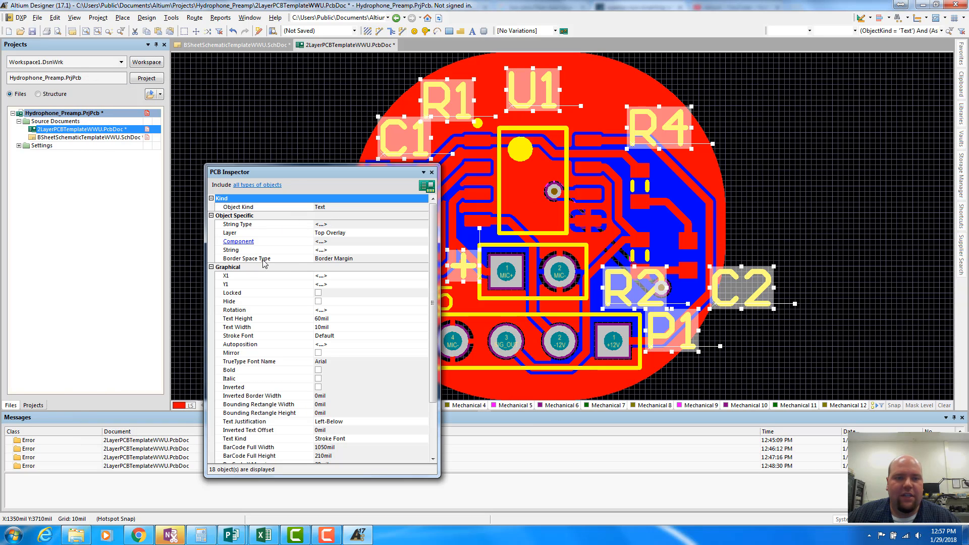
# Set the selected texts' height to 40 mil and width to 6 mil in the PCB Inspector, and close it.
pyautogui.click(321, 319)
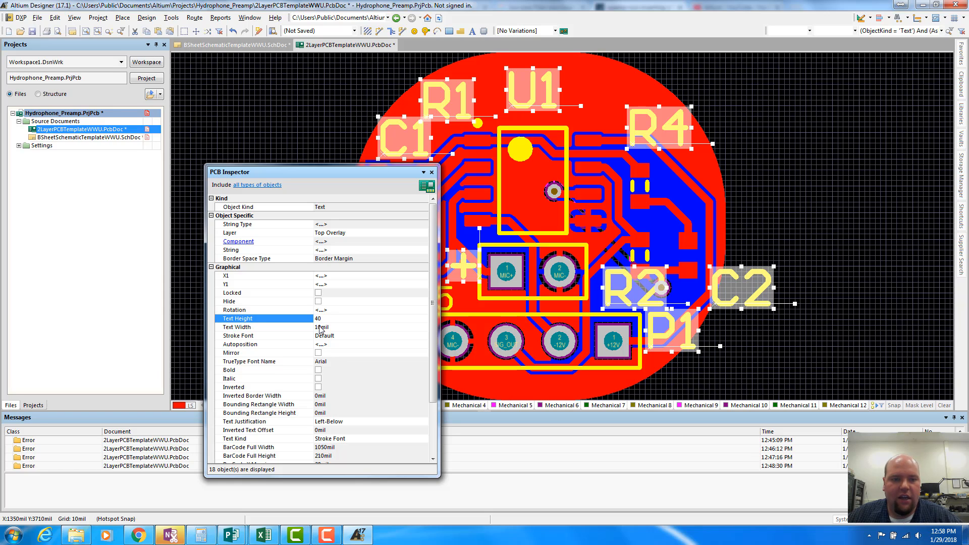
pyautogui.click(320, 327)
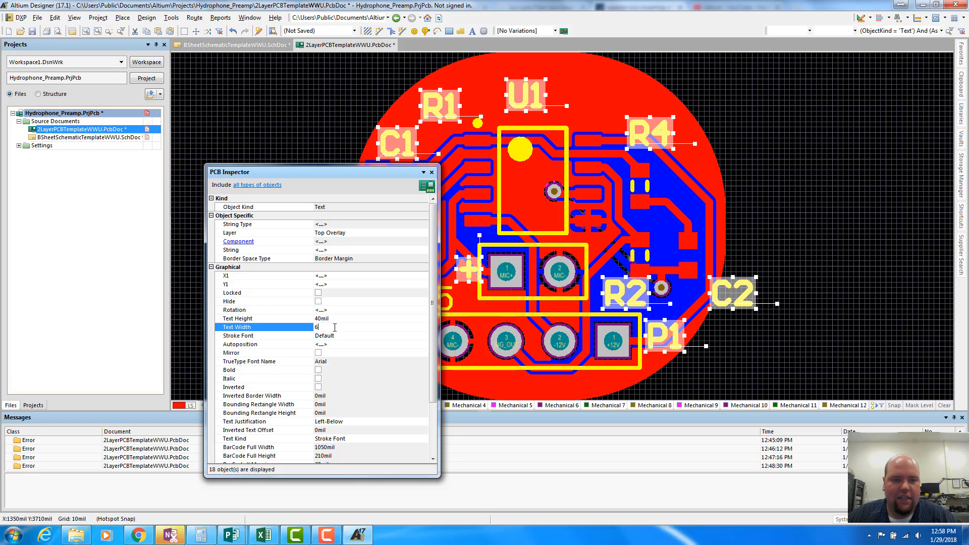
pyautogui.write('6')
pyautogui.press('Return')
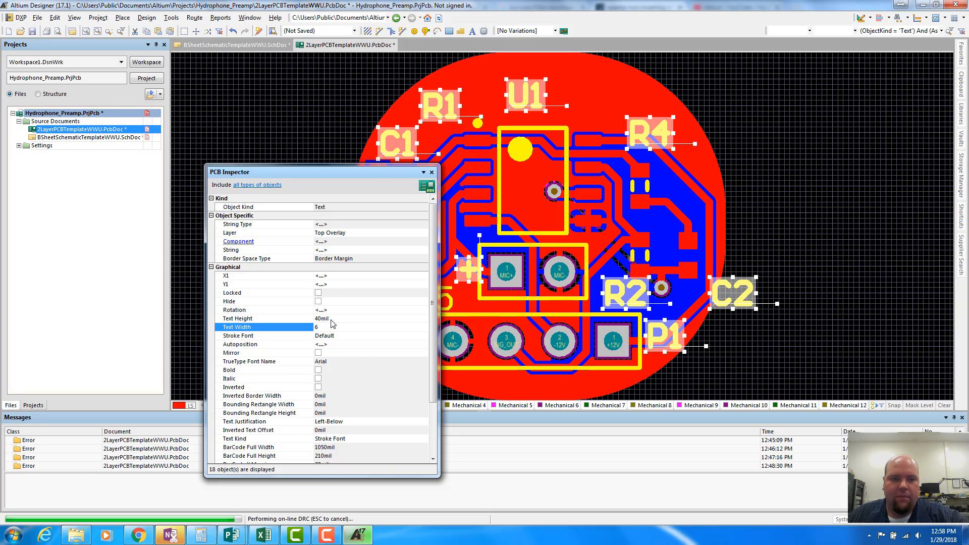
pyautogui.click(431, 173)
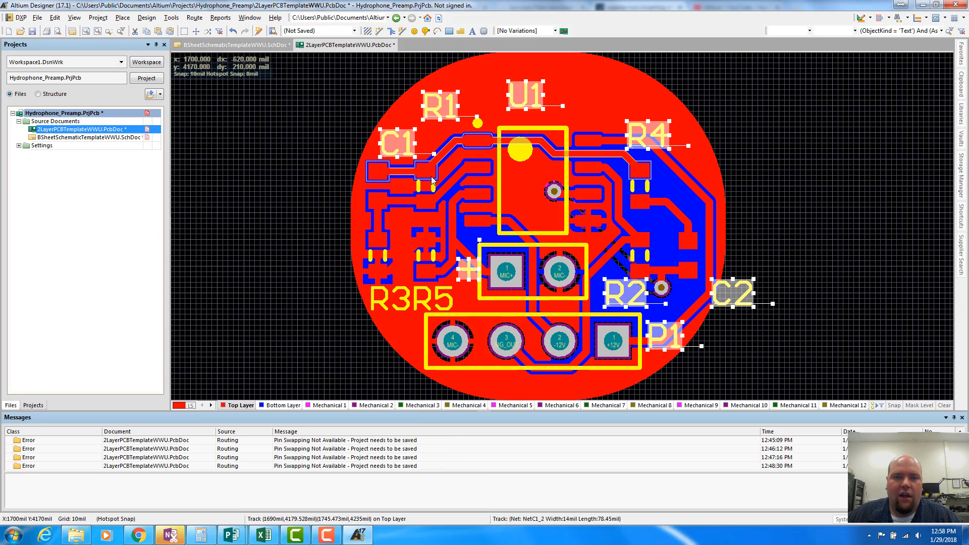
# Deselect the texts and reposition the R4, C2 and R2 designators near their parts and P1 centred below its four-pin header.
pyautogui.click(637, 127)
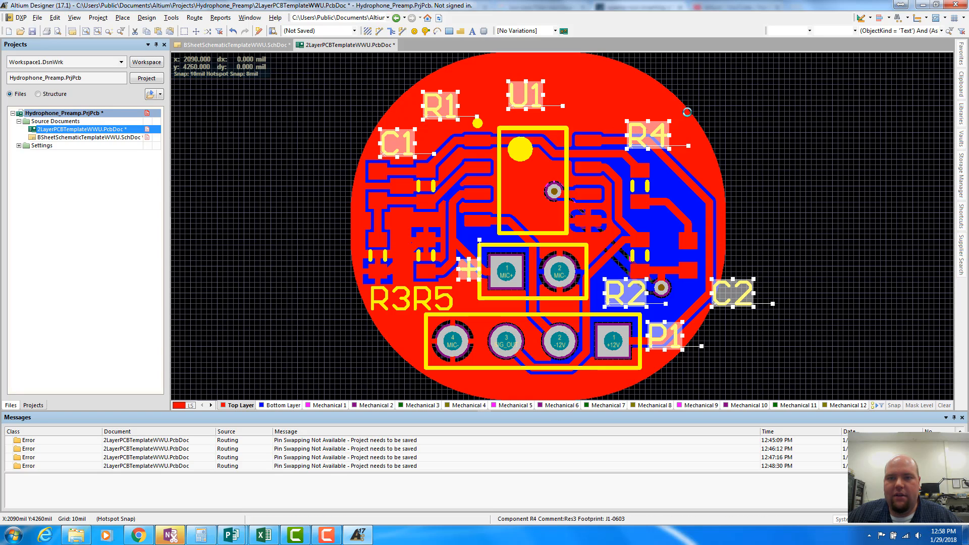
pyautogui.click(767, 111)
pyautogui.moveTo(638, 129); pyautogui.dragTo(629, 150)
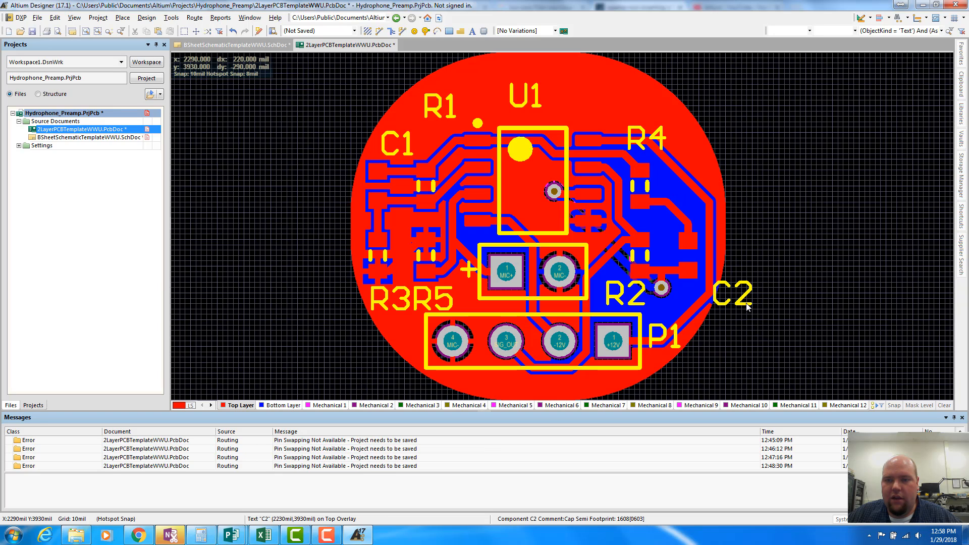
pyautogui.moveTo(748, 310); pyautogui.dragTo(673, 218)
pyautogui.moveTo(634, 297); pyautogui.dragTo(618, 311)
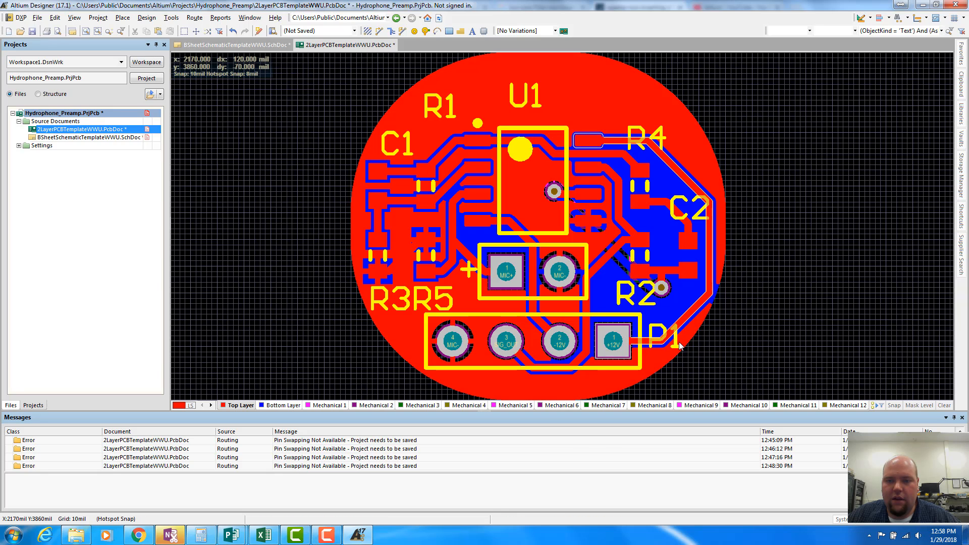
pyautogui.moveTo(675, 345); pyautogui.dragTo(513, 396)
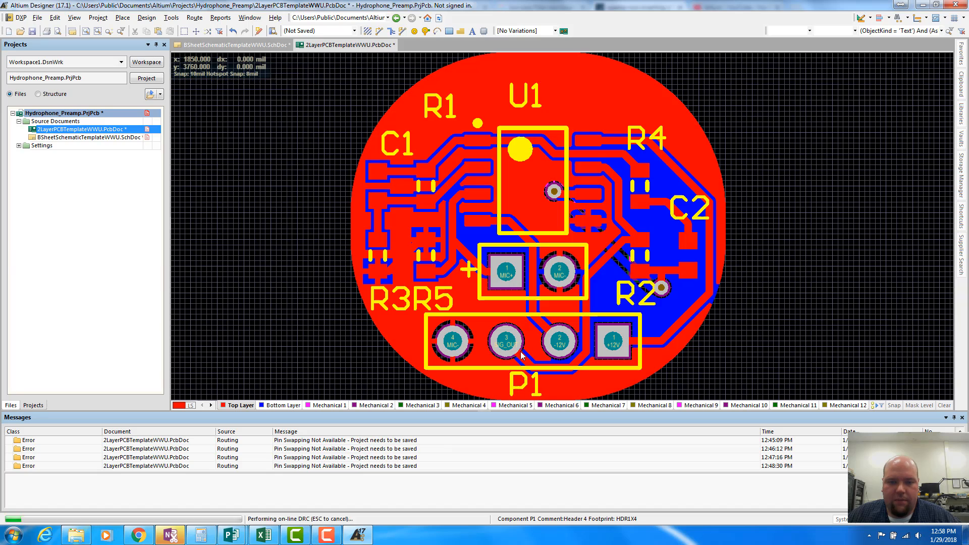
# Change the P1 designator's text to the pin labels G S -12 +12.
pyautogui.scroll(-2, 526, 325)
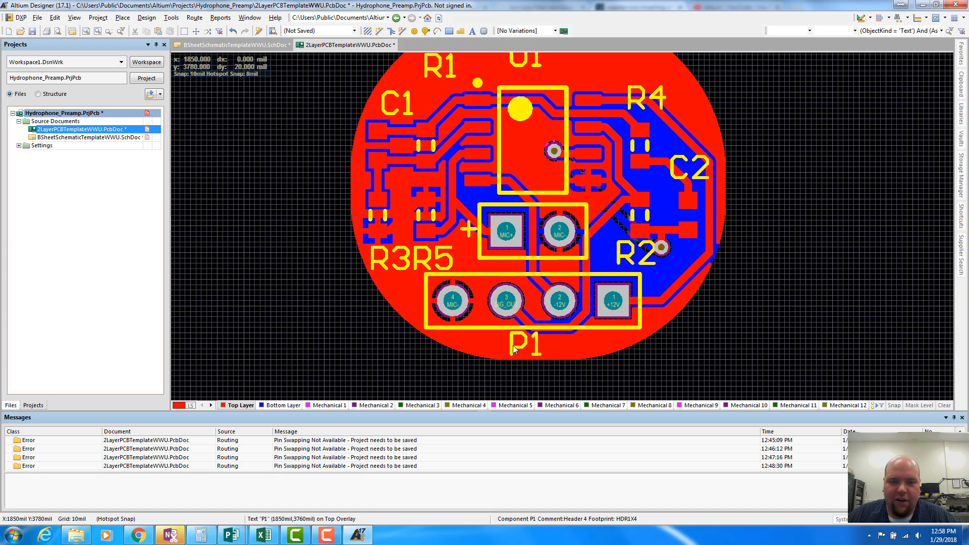
pyautogui.click(517, 344)
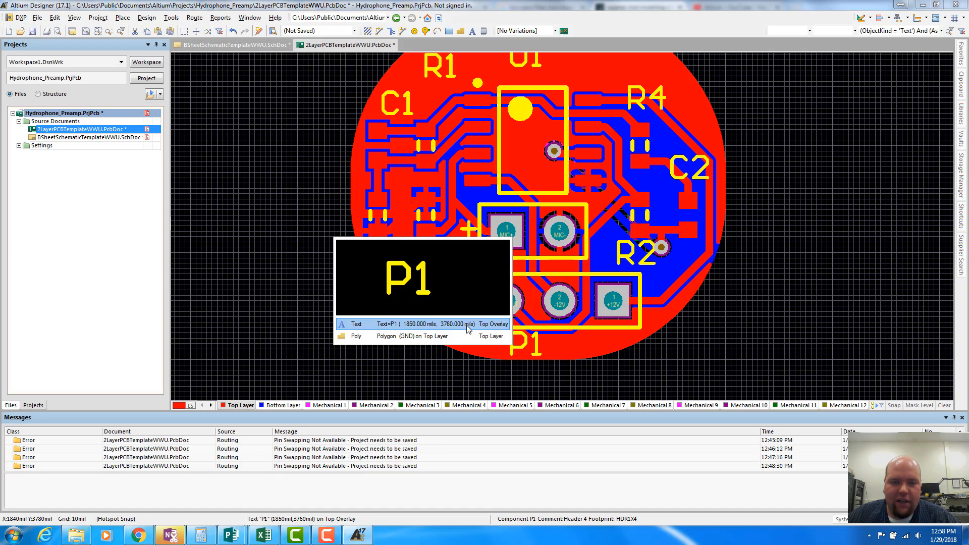
pyautogui.click(469, 324)
pyautogui.moveTo(478, 145); pyautogui.dragTo(728, 146)
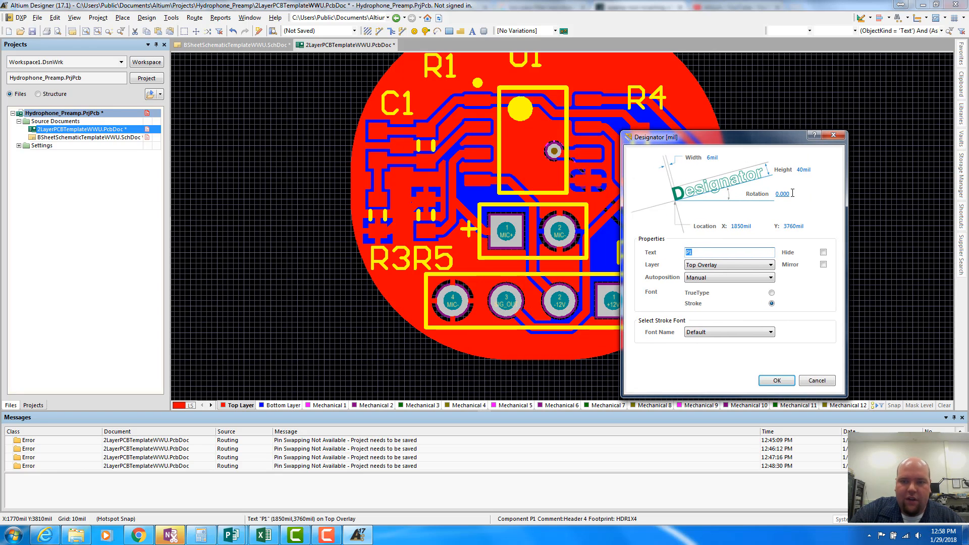
pyautogui.write('- +')
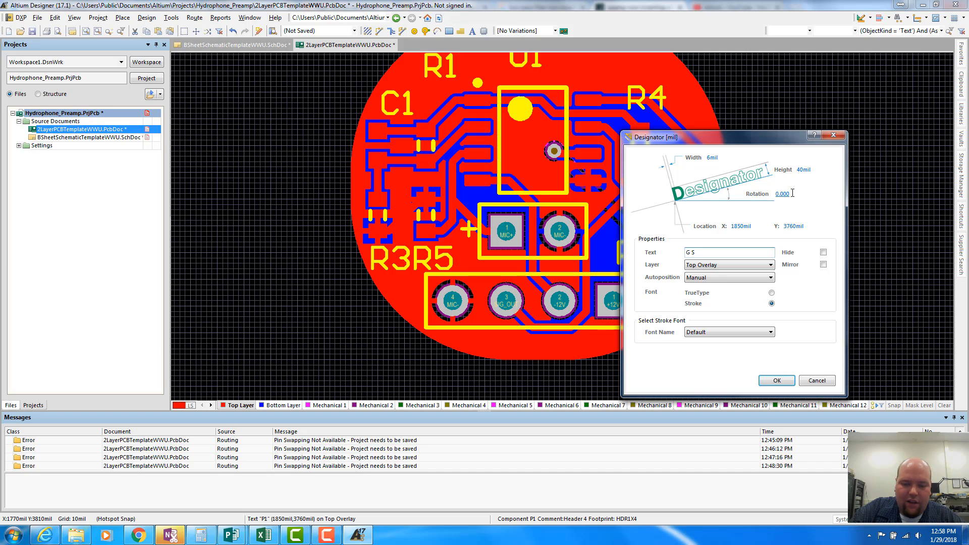
pyautogui.write('-12 +12')
pyautogui.press('Return')
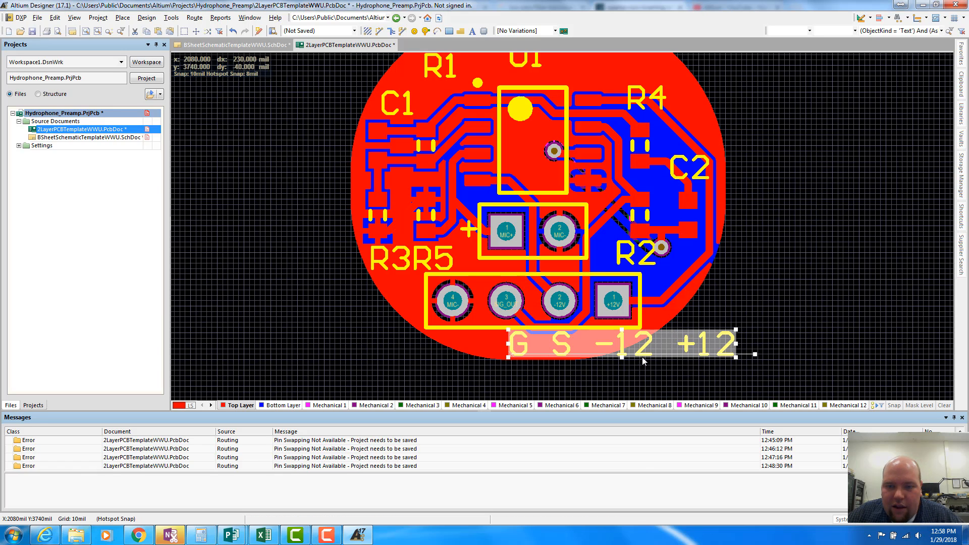
# Shorten the pin label text to GS-12+12 and centre it below the four-pin header within the board outline.
pyautogui.moveTo(535, 348); pyautogui.dragTo(425, 349)
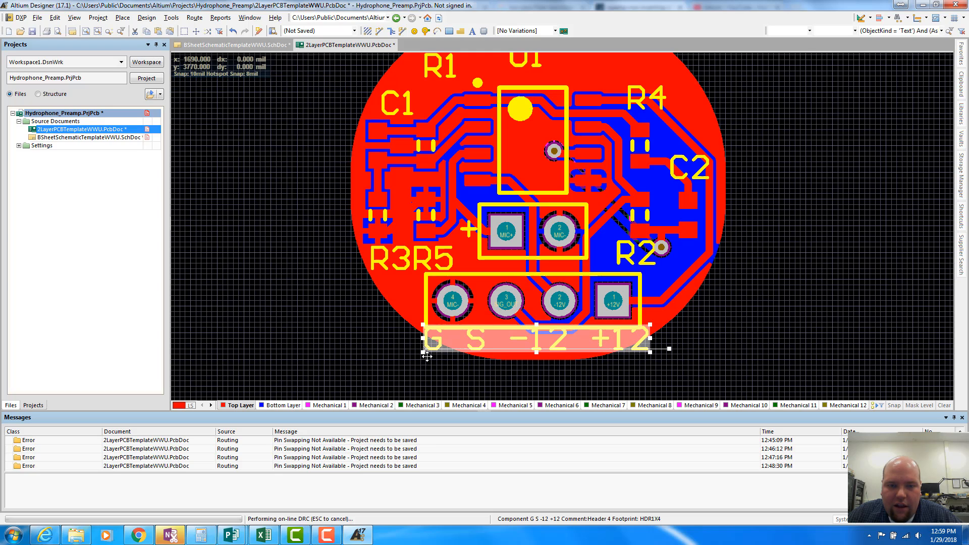
pyautogui.doubleClick(433, 352)
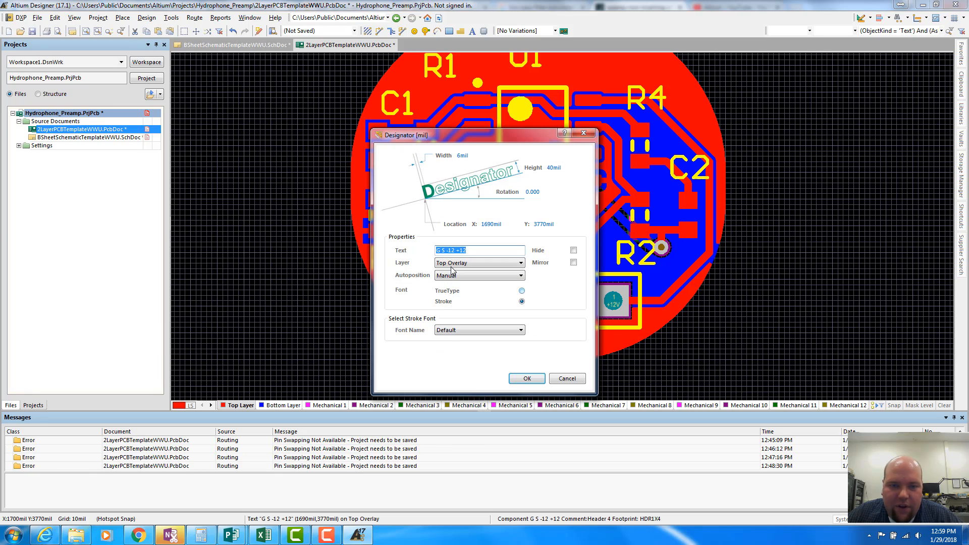
pyautogui.click(442, 249)
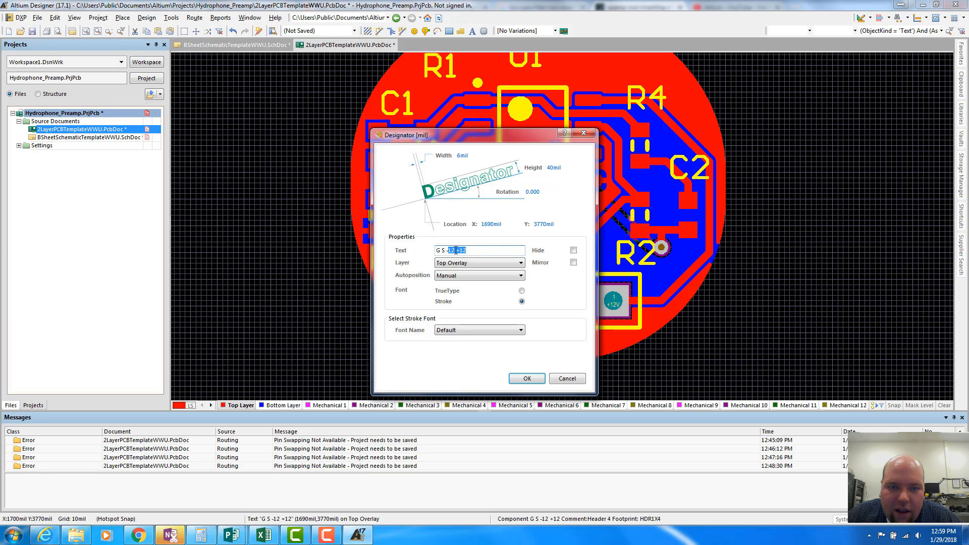
pyautogui.press('BackSpace')
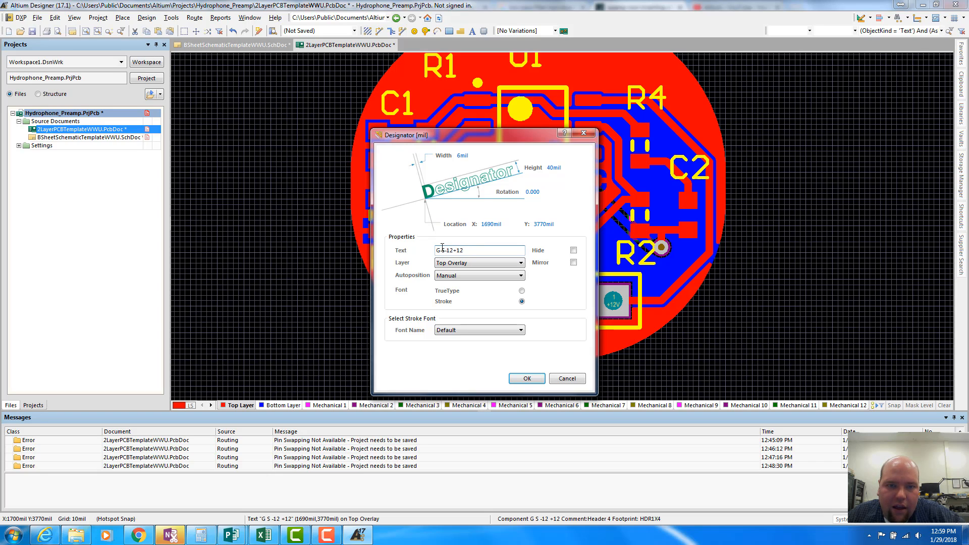
pyautogui.click(527, 378)
pyautogui.moveTo(455, 352); pyautogui.dragTo(457, 354)
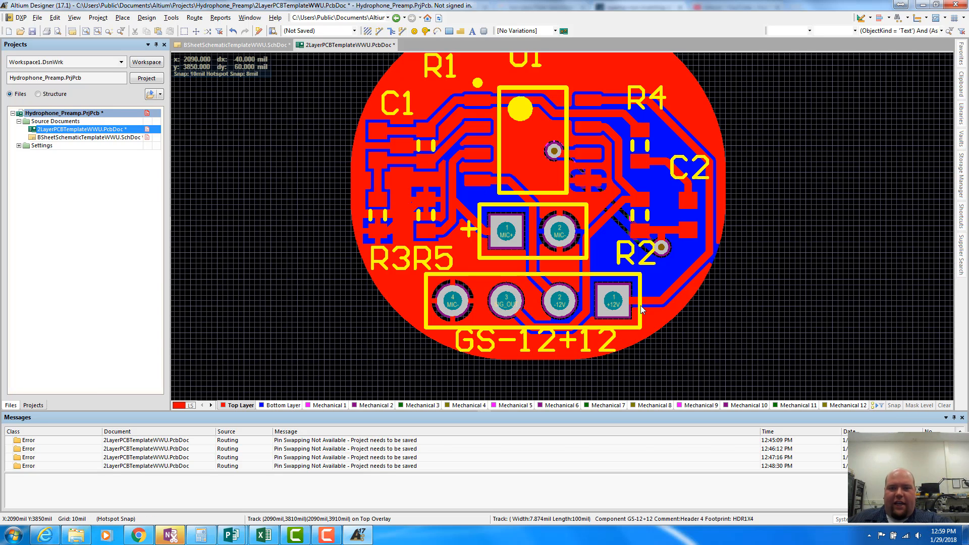
pyautogui.scroll(4, 475, 308)
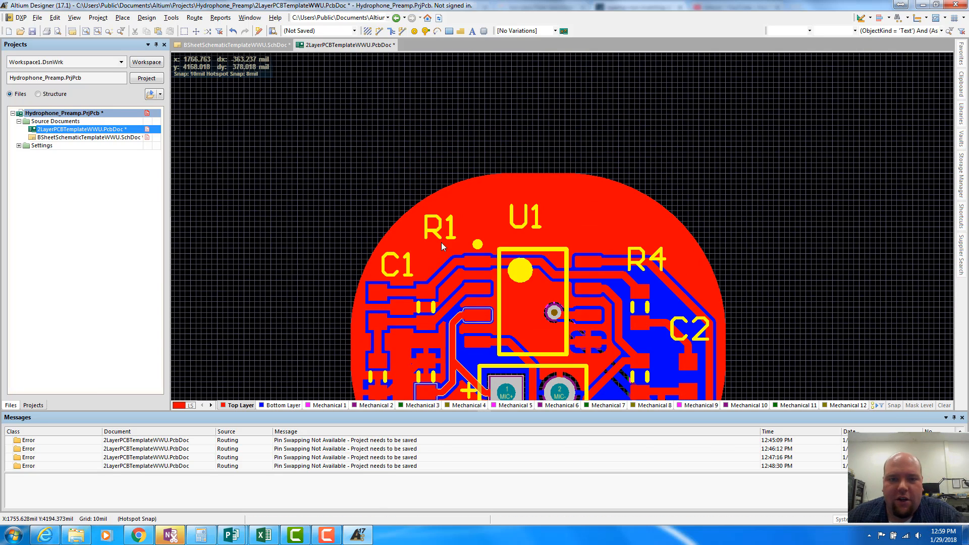